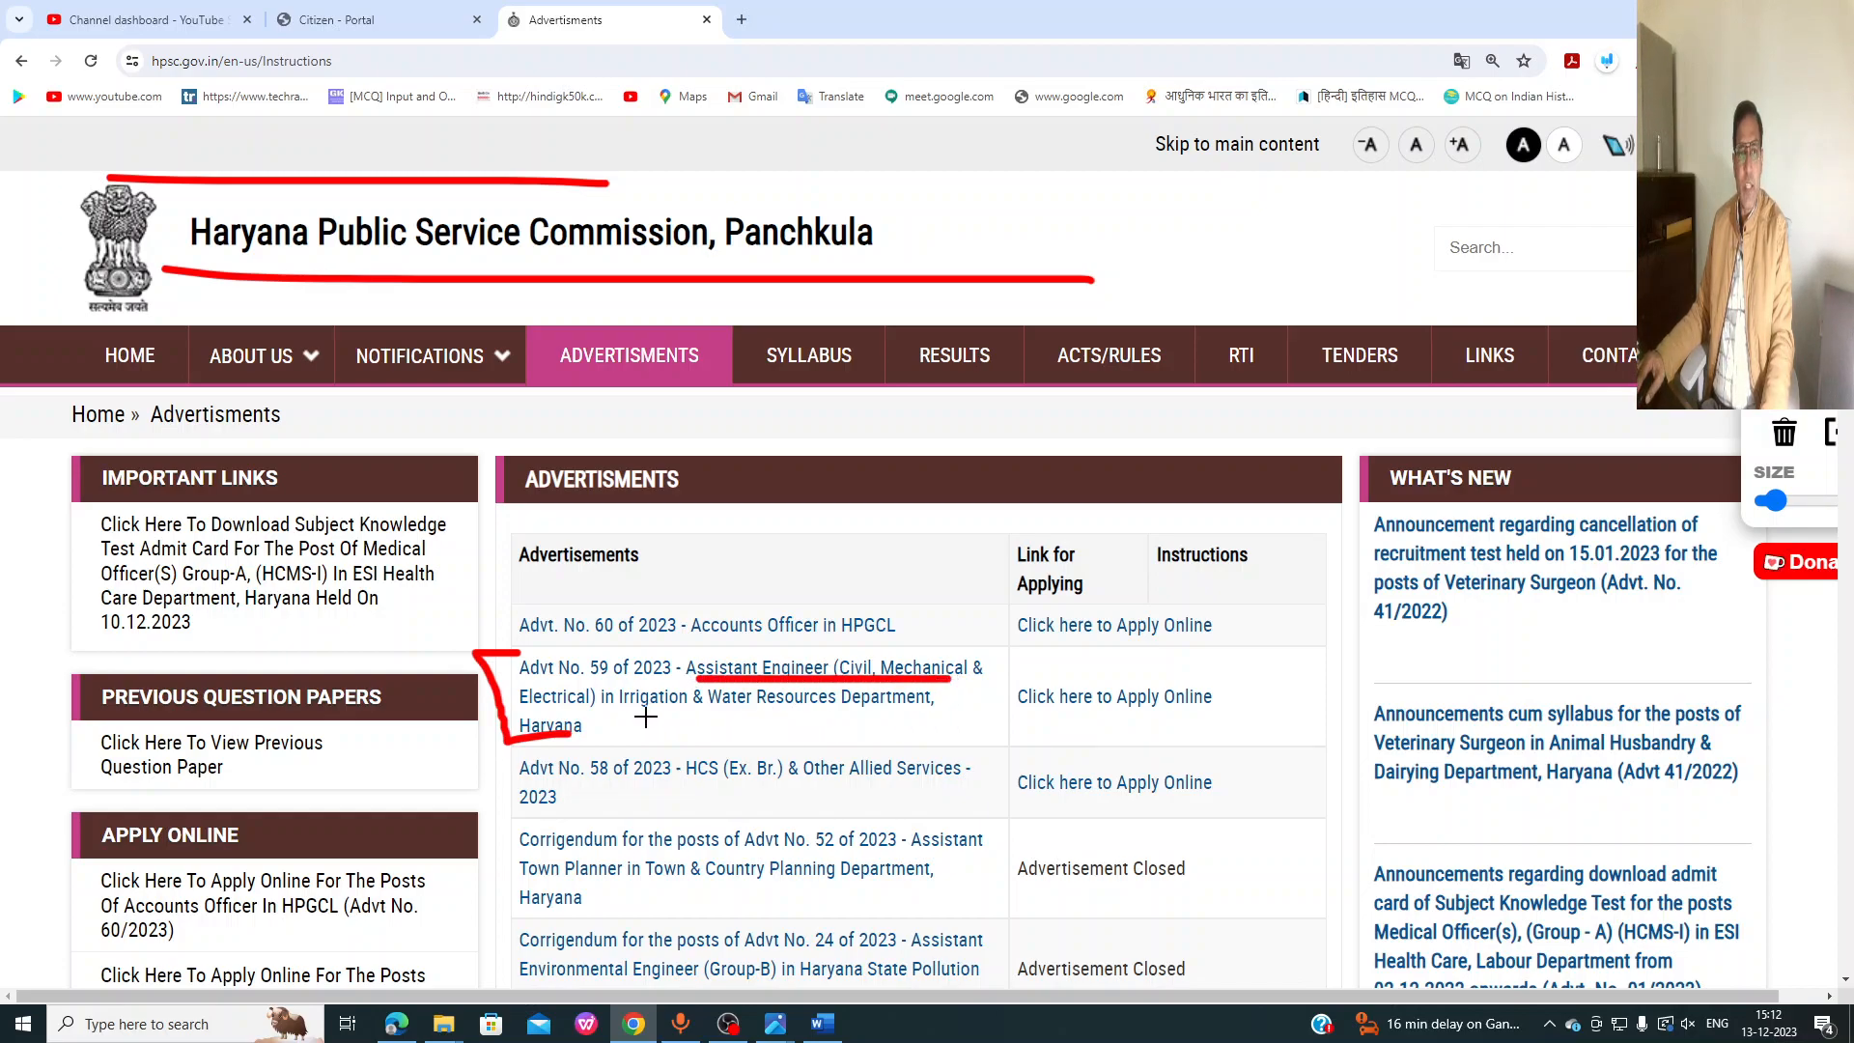
# Step: Underline the Irrigation & Water Resources Department text of Advt No. 59, circle and tick its apply-online link, and clear the annotations
pyautogui.moveTo(640, 717); pyautogui.dragTo(964, 715)
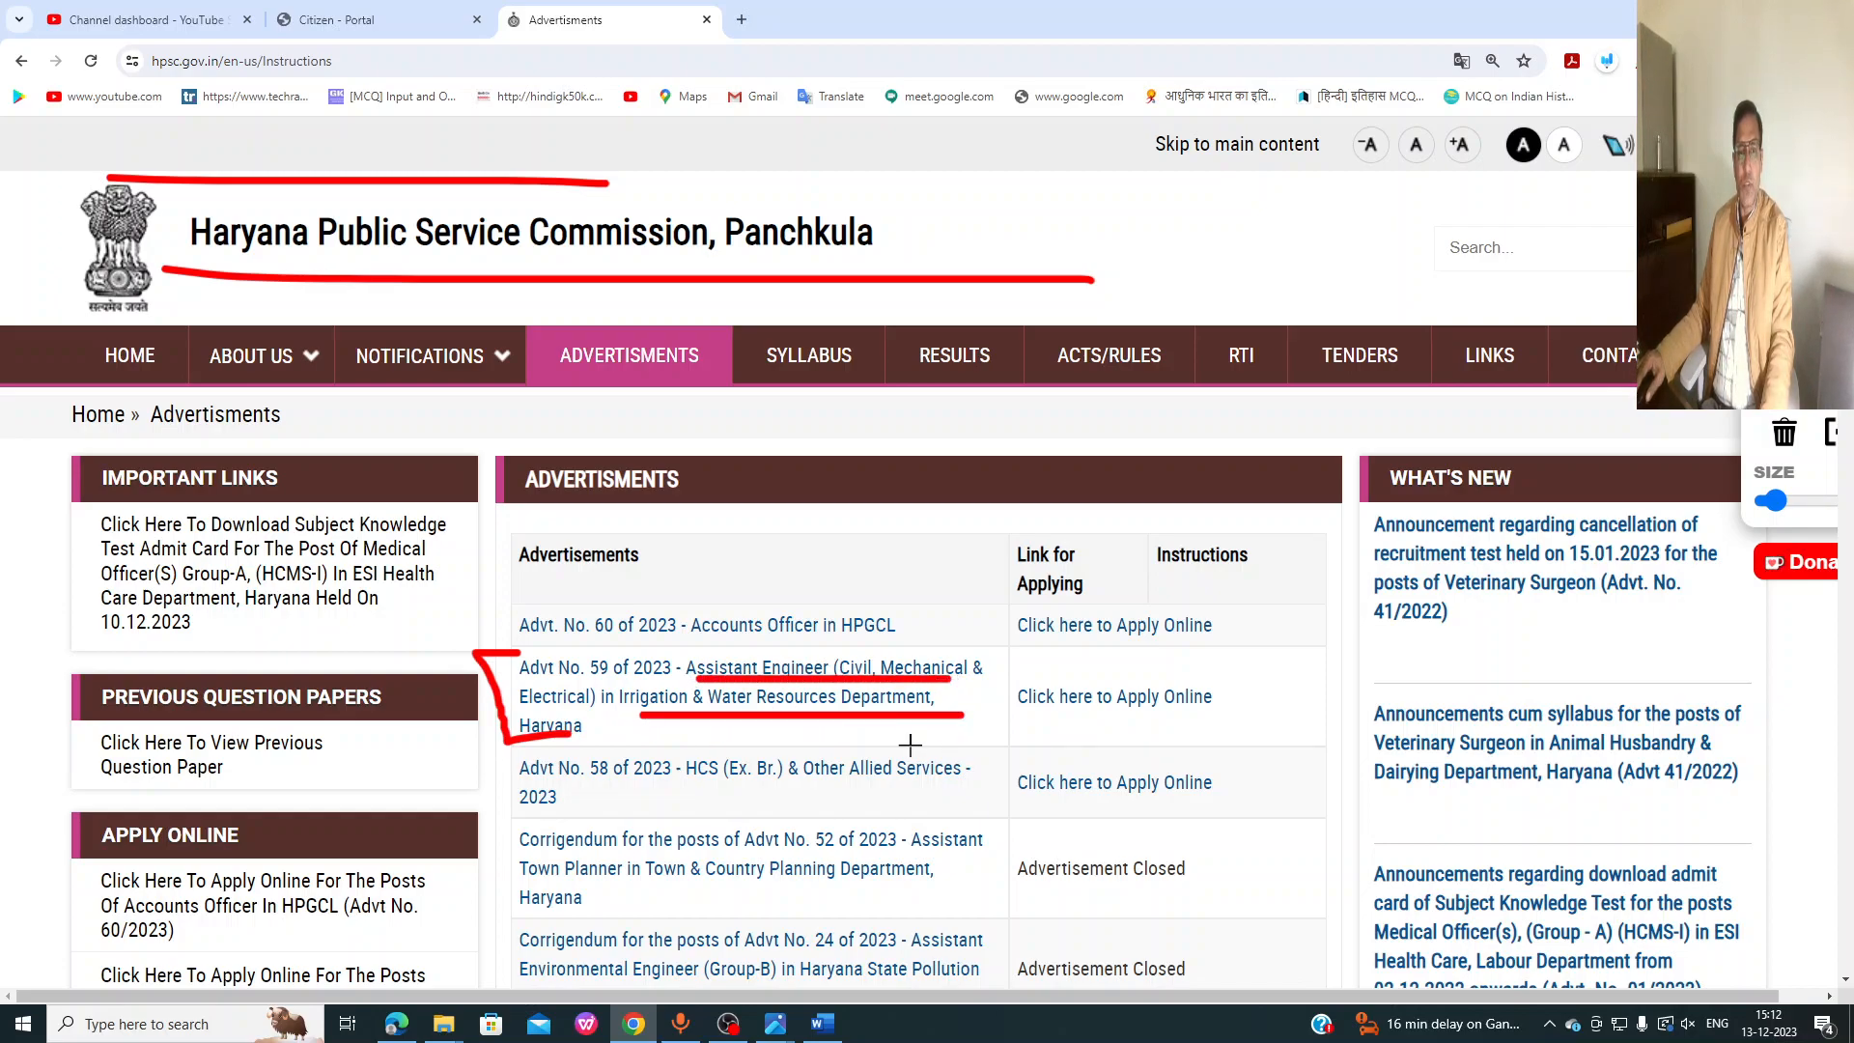
pyautogui.moveTo(1026, 722)
pyautogui.mouseDown()
pyautogui.moveTo(1234, 679)
pyautogui.moveTo(1043, 726)
pyautogui.moveTo(1120, 736)
pyautogui.mouseUp()
pyautogui.moveTo(1232, 697); pyautogui.dragTo(1313, 663)
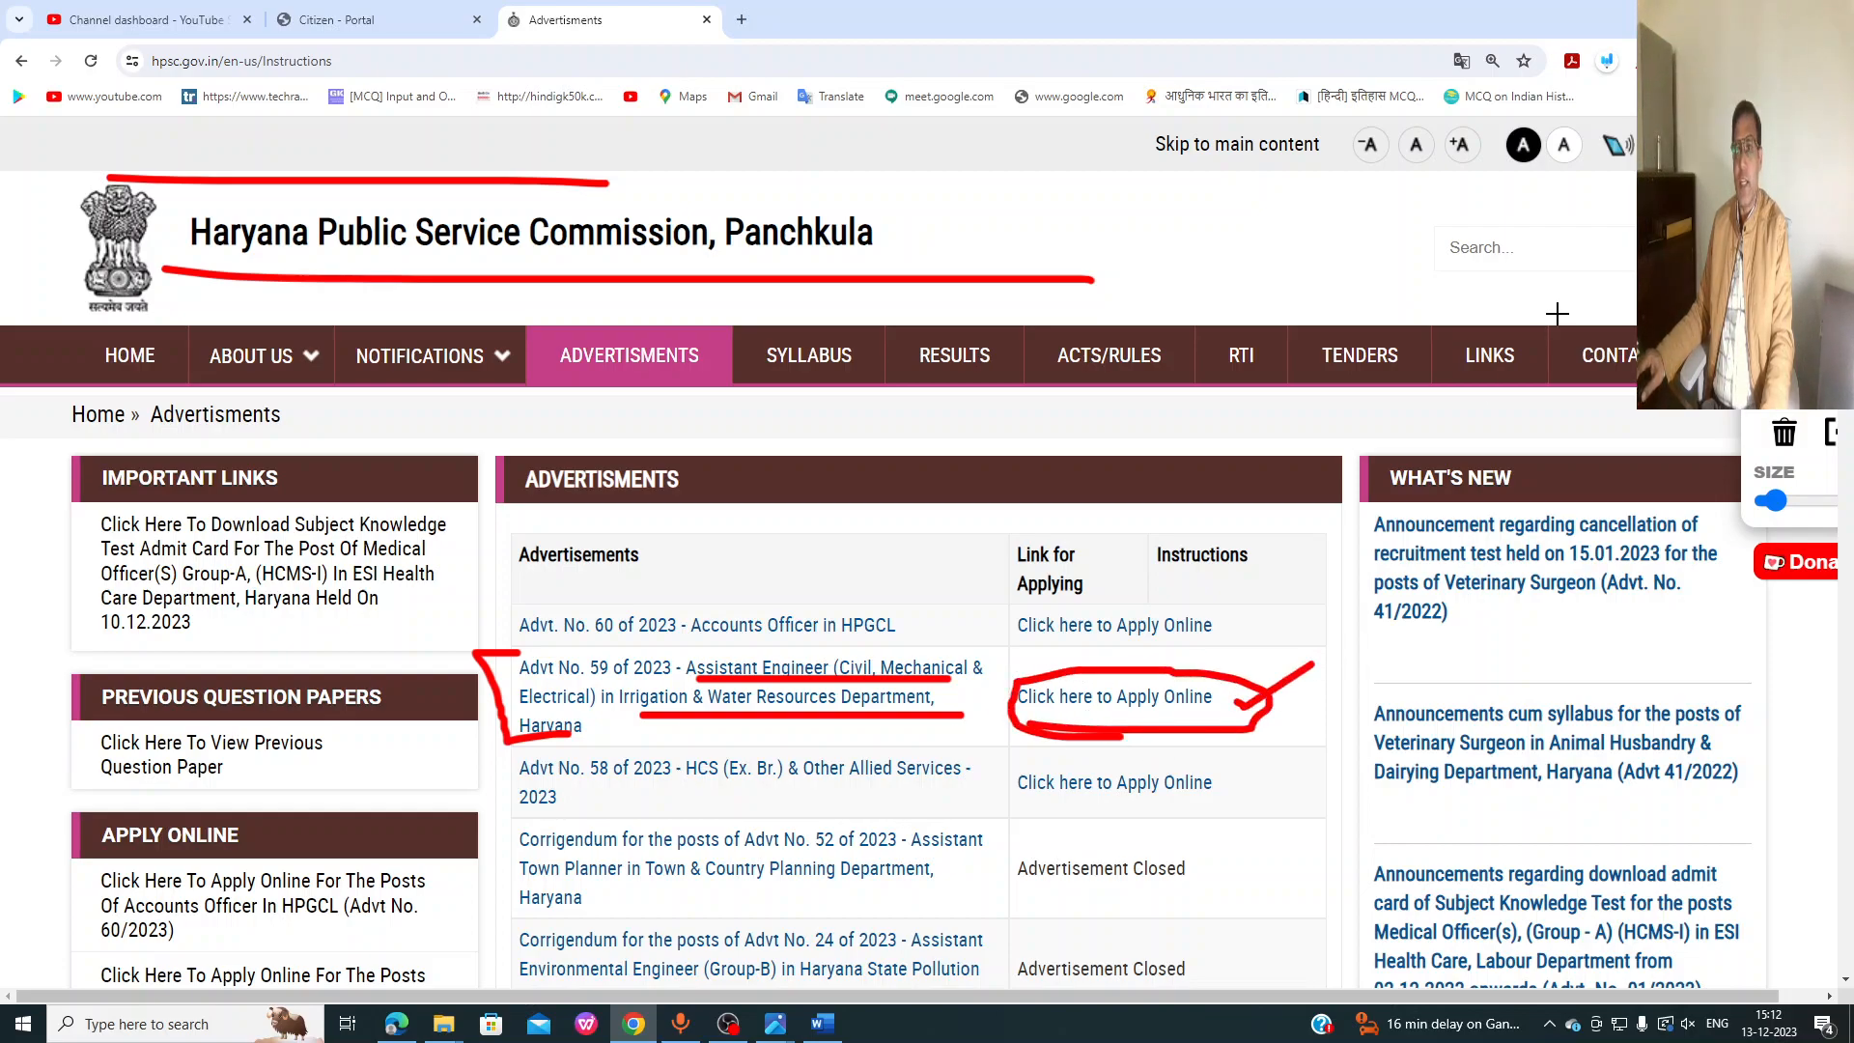
pyautogui.click(1606, 61)
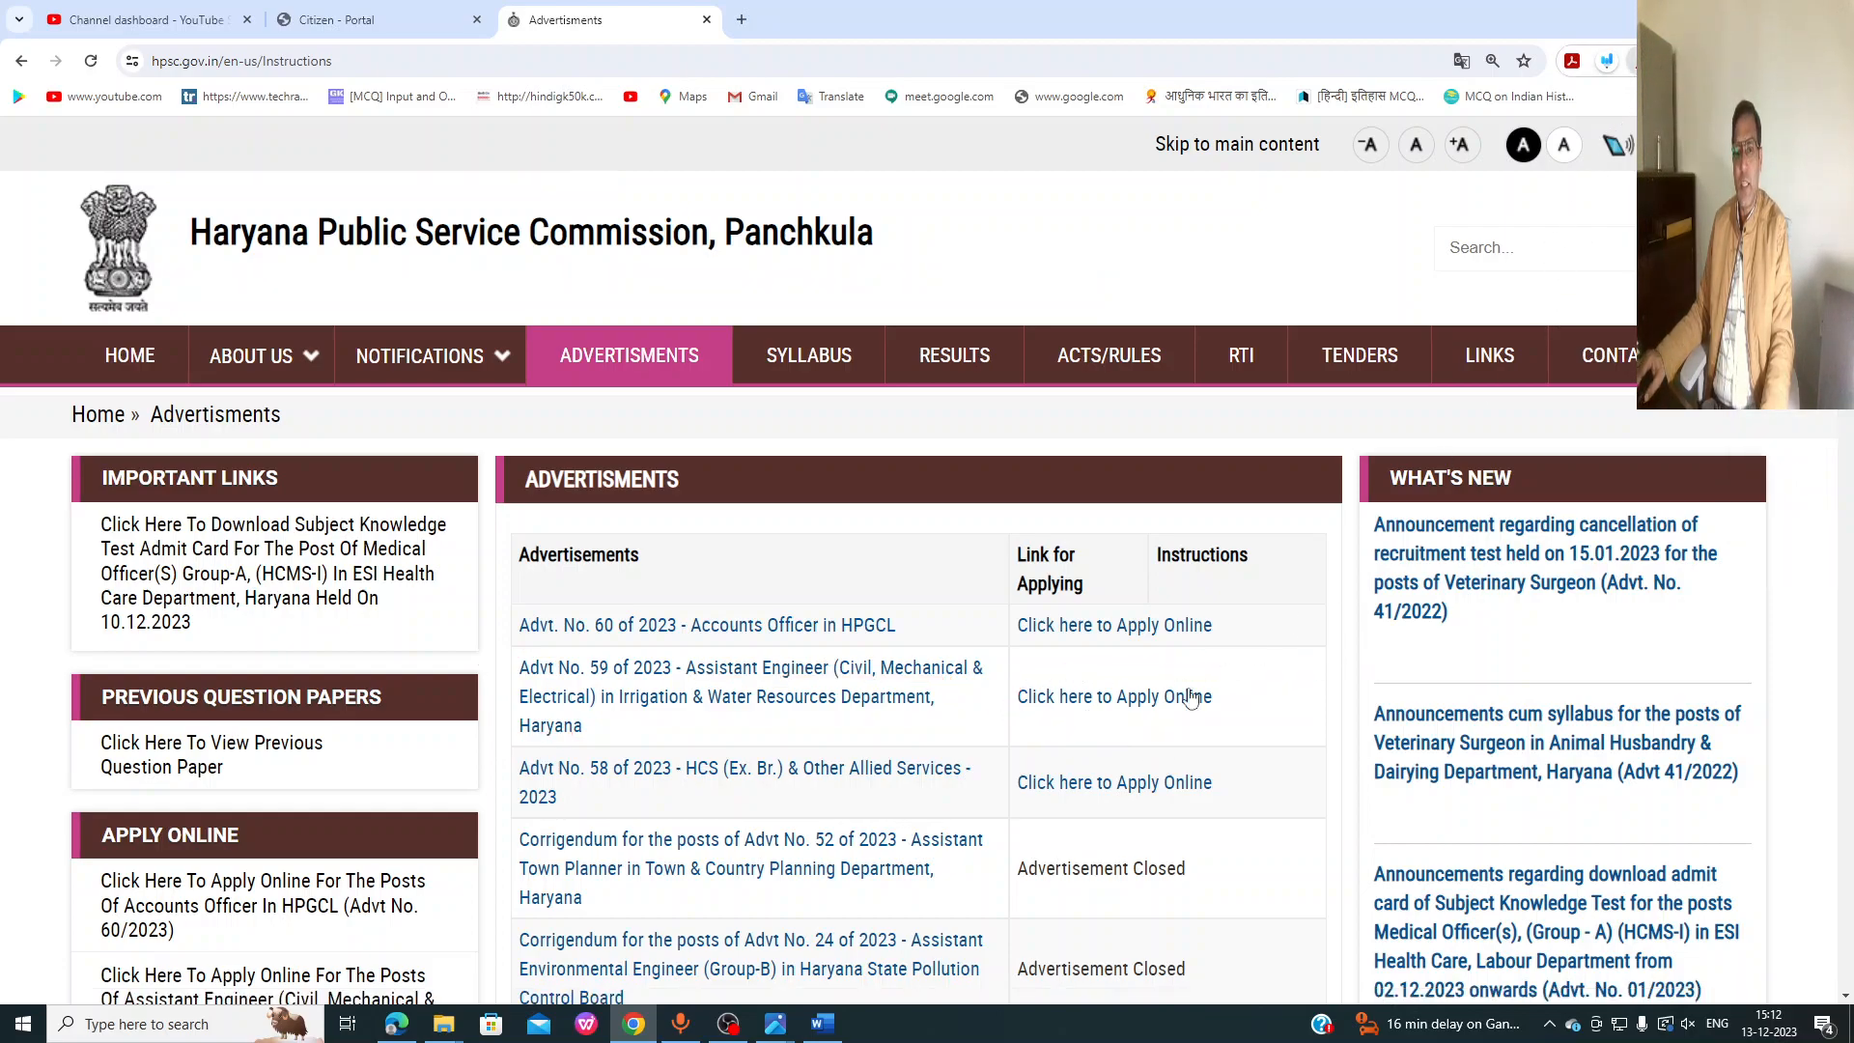
# Step: Open the online application portal for Advt No. 59 of 2023, Assistant Engineer
pyautogui.click(1090, 700)
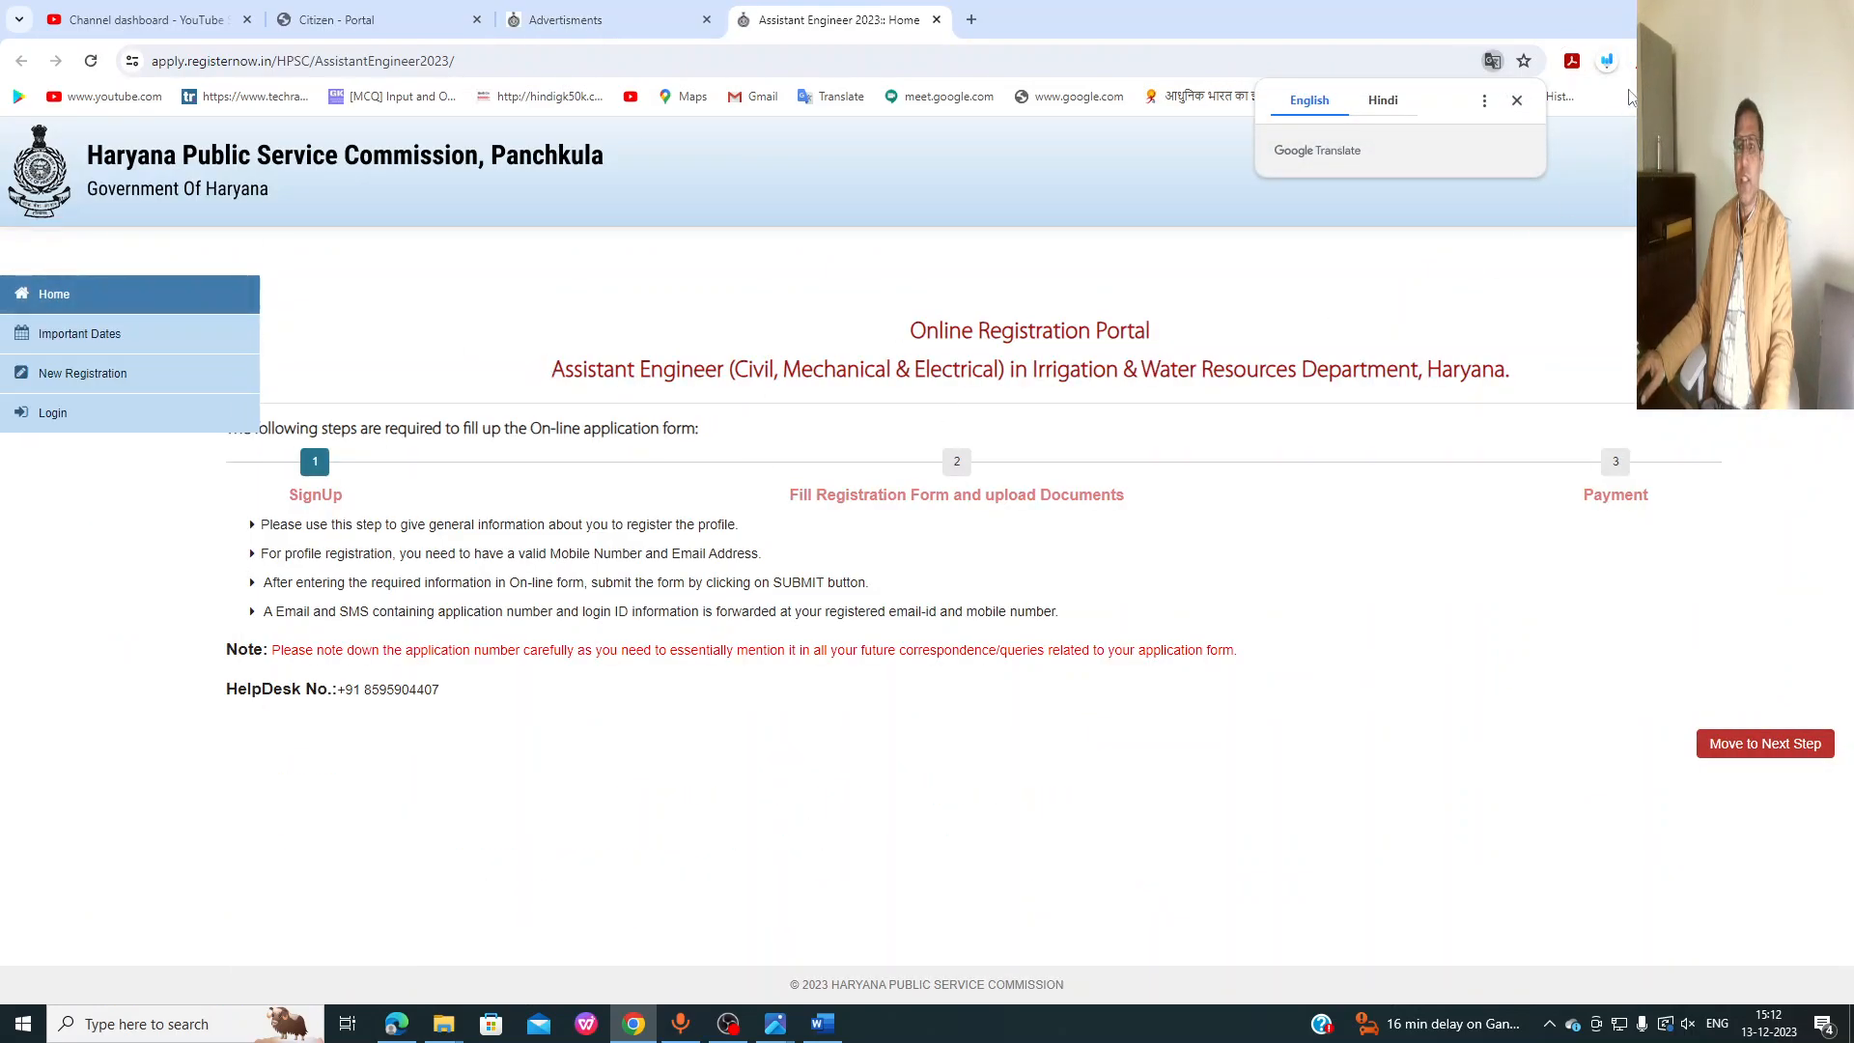
# Step: Mark the SignUp, registration form and Payment steps with pen ticks and underline the valid mobile number and email requirement
pyautogui.click(1605, 60)
pyautogui.moveTo(384, 467); pyautogui.dragTo(500, 391)
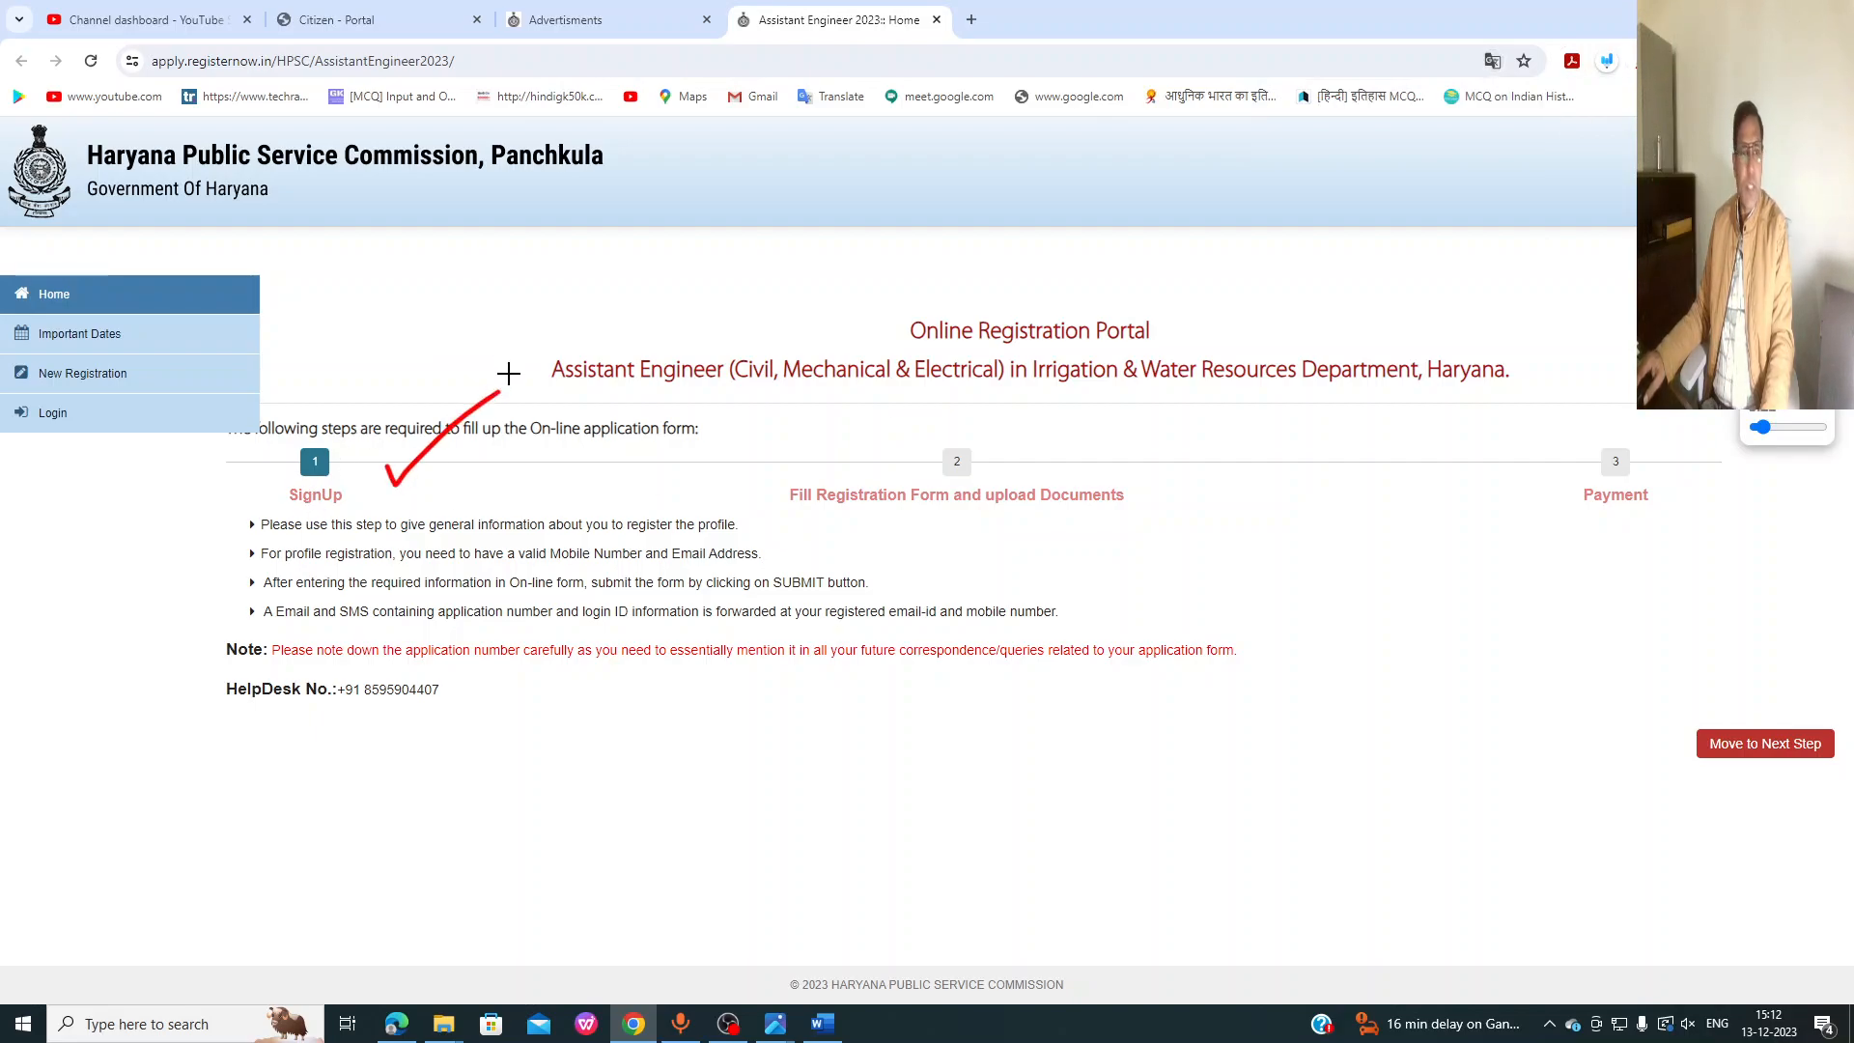
pyautogui.moveTo(420, 491)
pyautogui.mouseDown()
pyautogui.moveTo(560, 404)
pyautogui.moveTo(529, 464)
pyautogui.mouseUp()
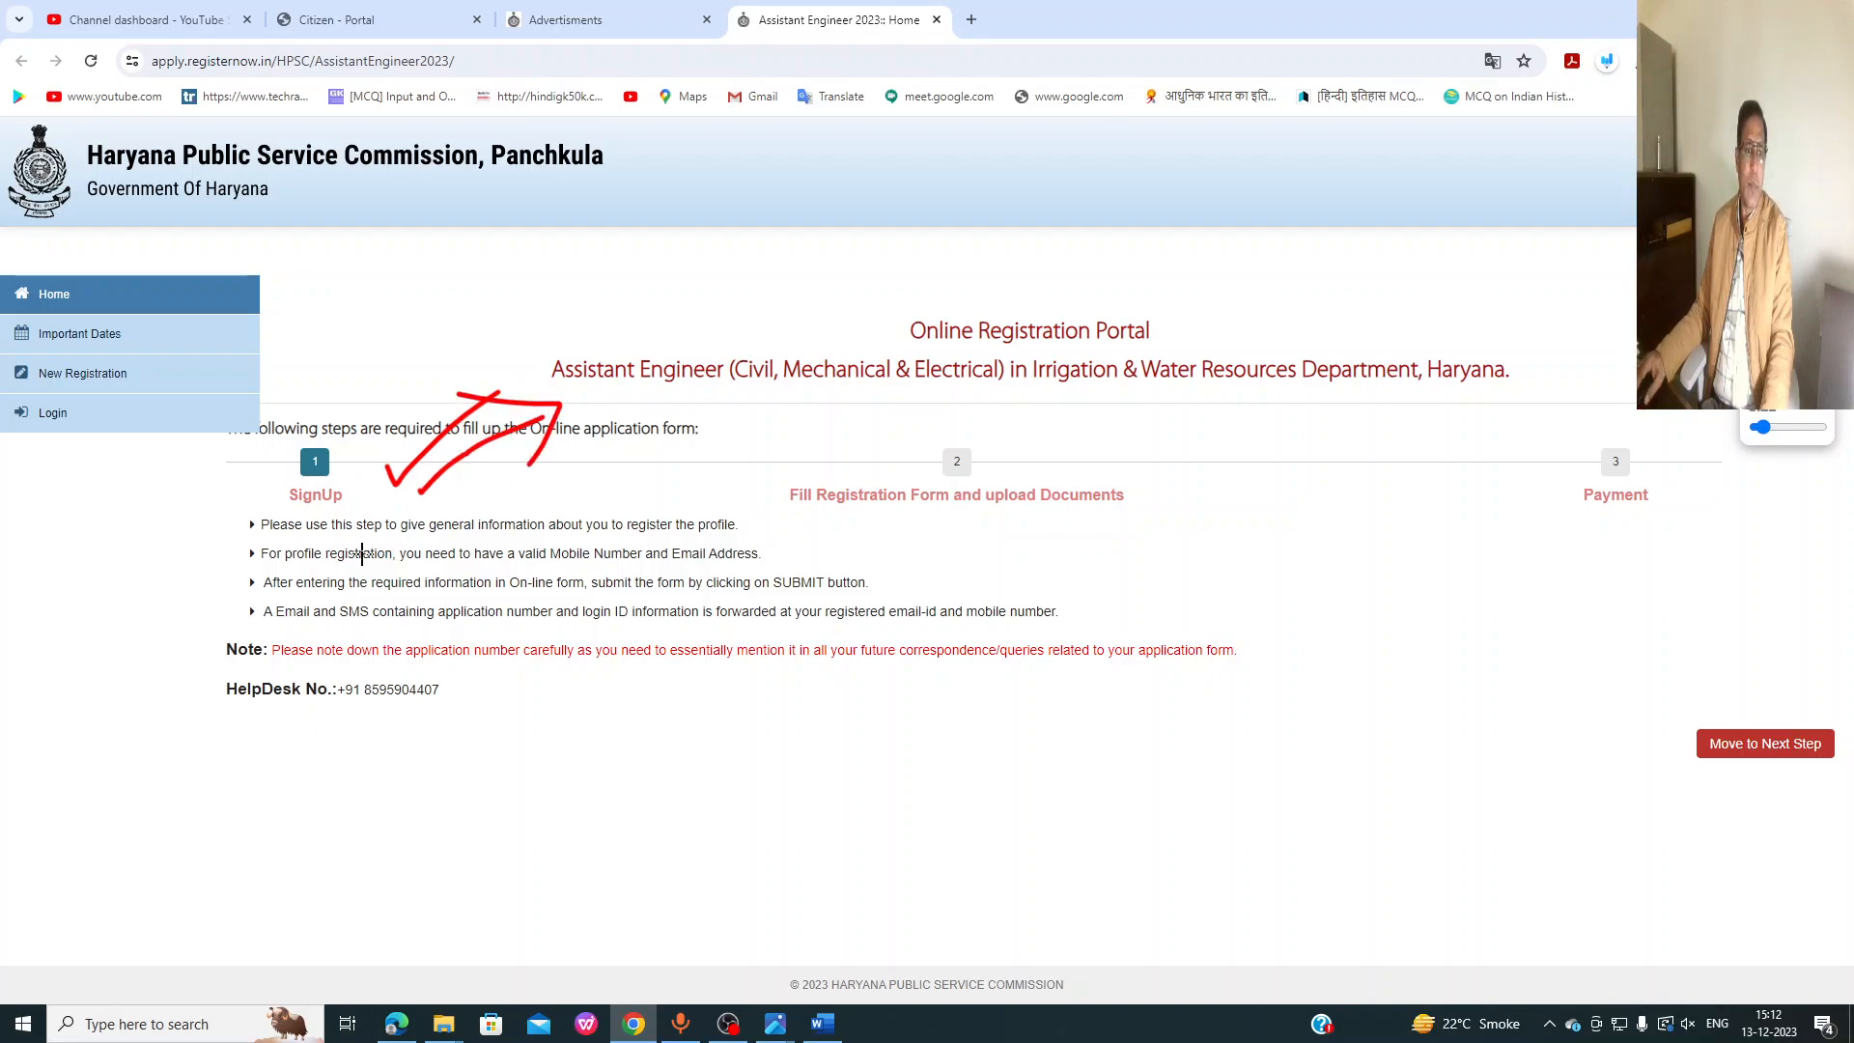
pyautogui.moveTo(223, 549)
pyautogui.mouseDown()
pyautogui.moveTo(281, 534)
pyautogui.moveTo(762, 570)
pyautogui.moveTo(817, 539)
pyautogui.mouseUp()
pyautogui.moveTo(975, 502); pyautogui.dragTo(1062, 450)
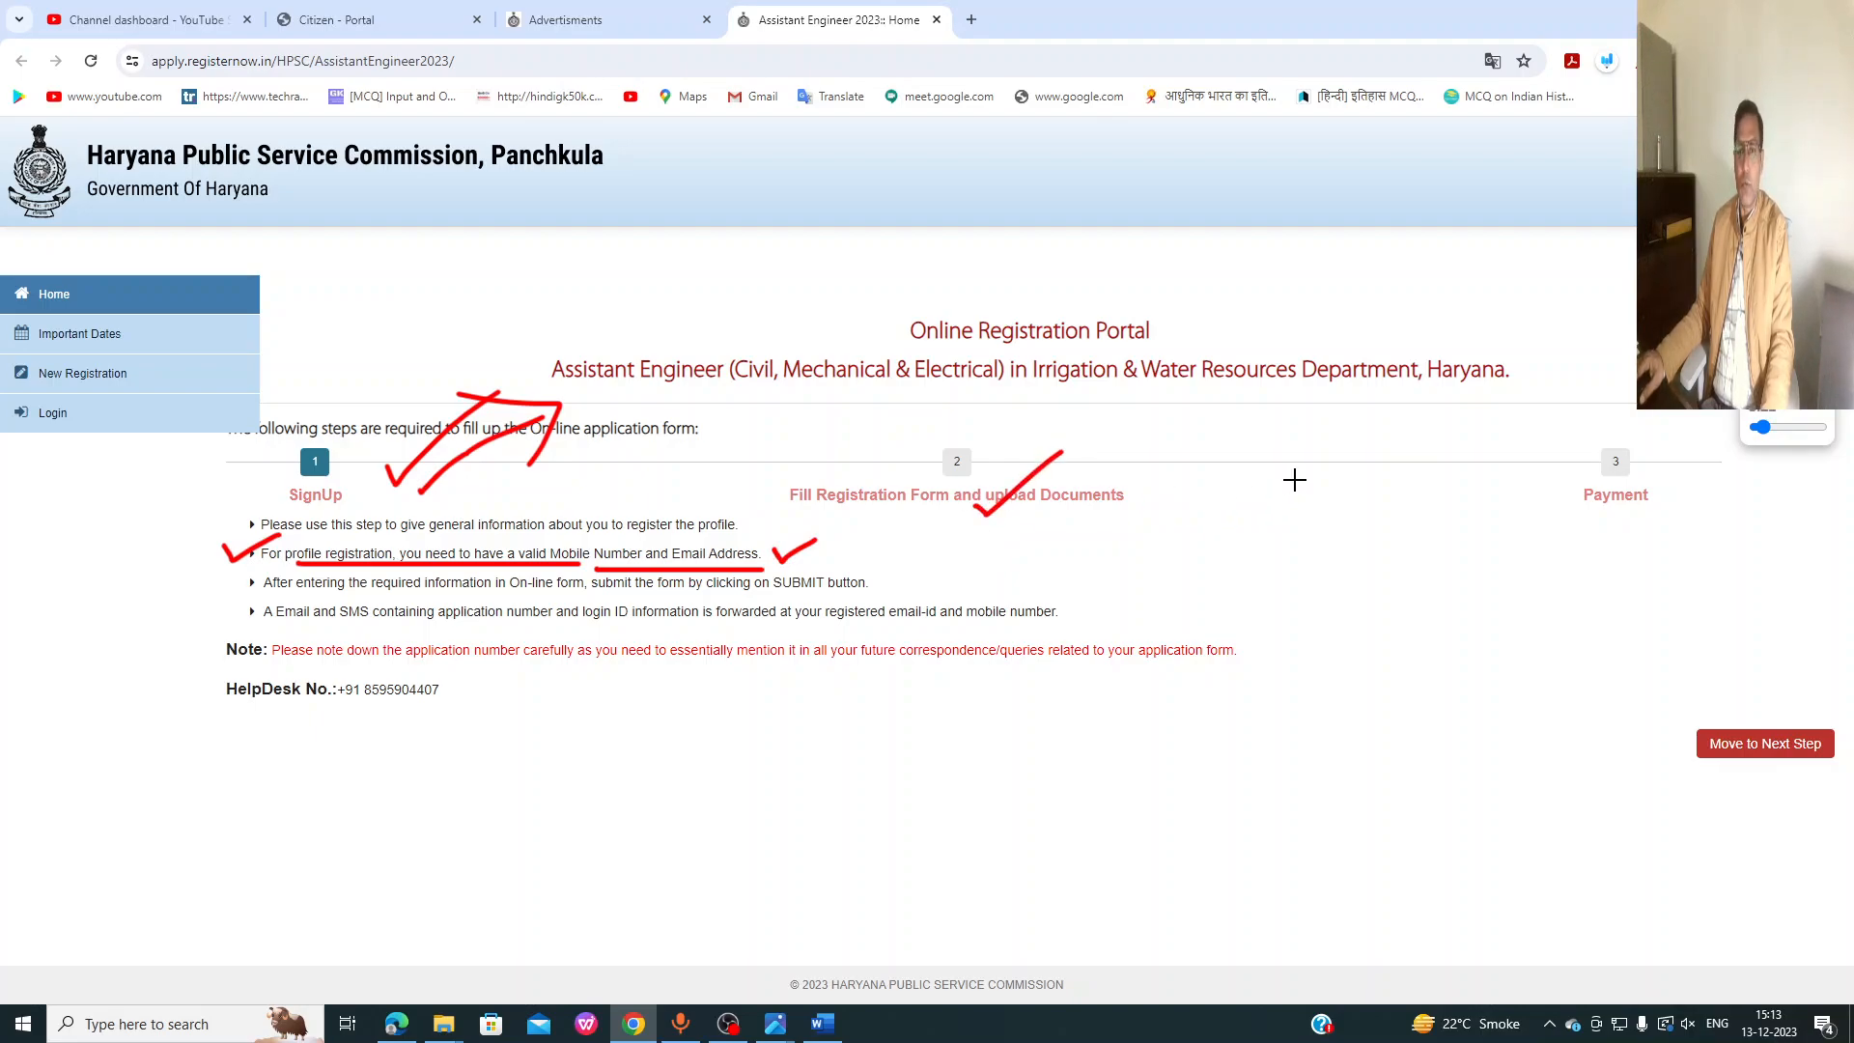
pyautogui.moveTo(1510, 472); pyautogui.dragTo(1614, 418)
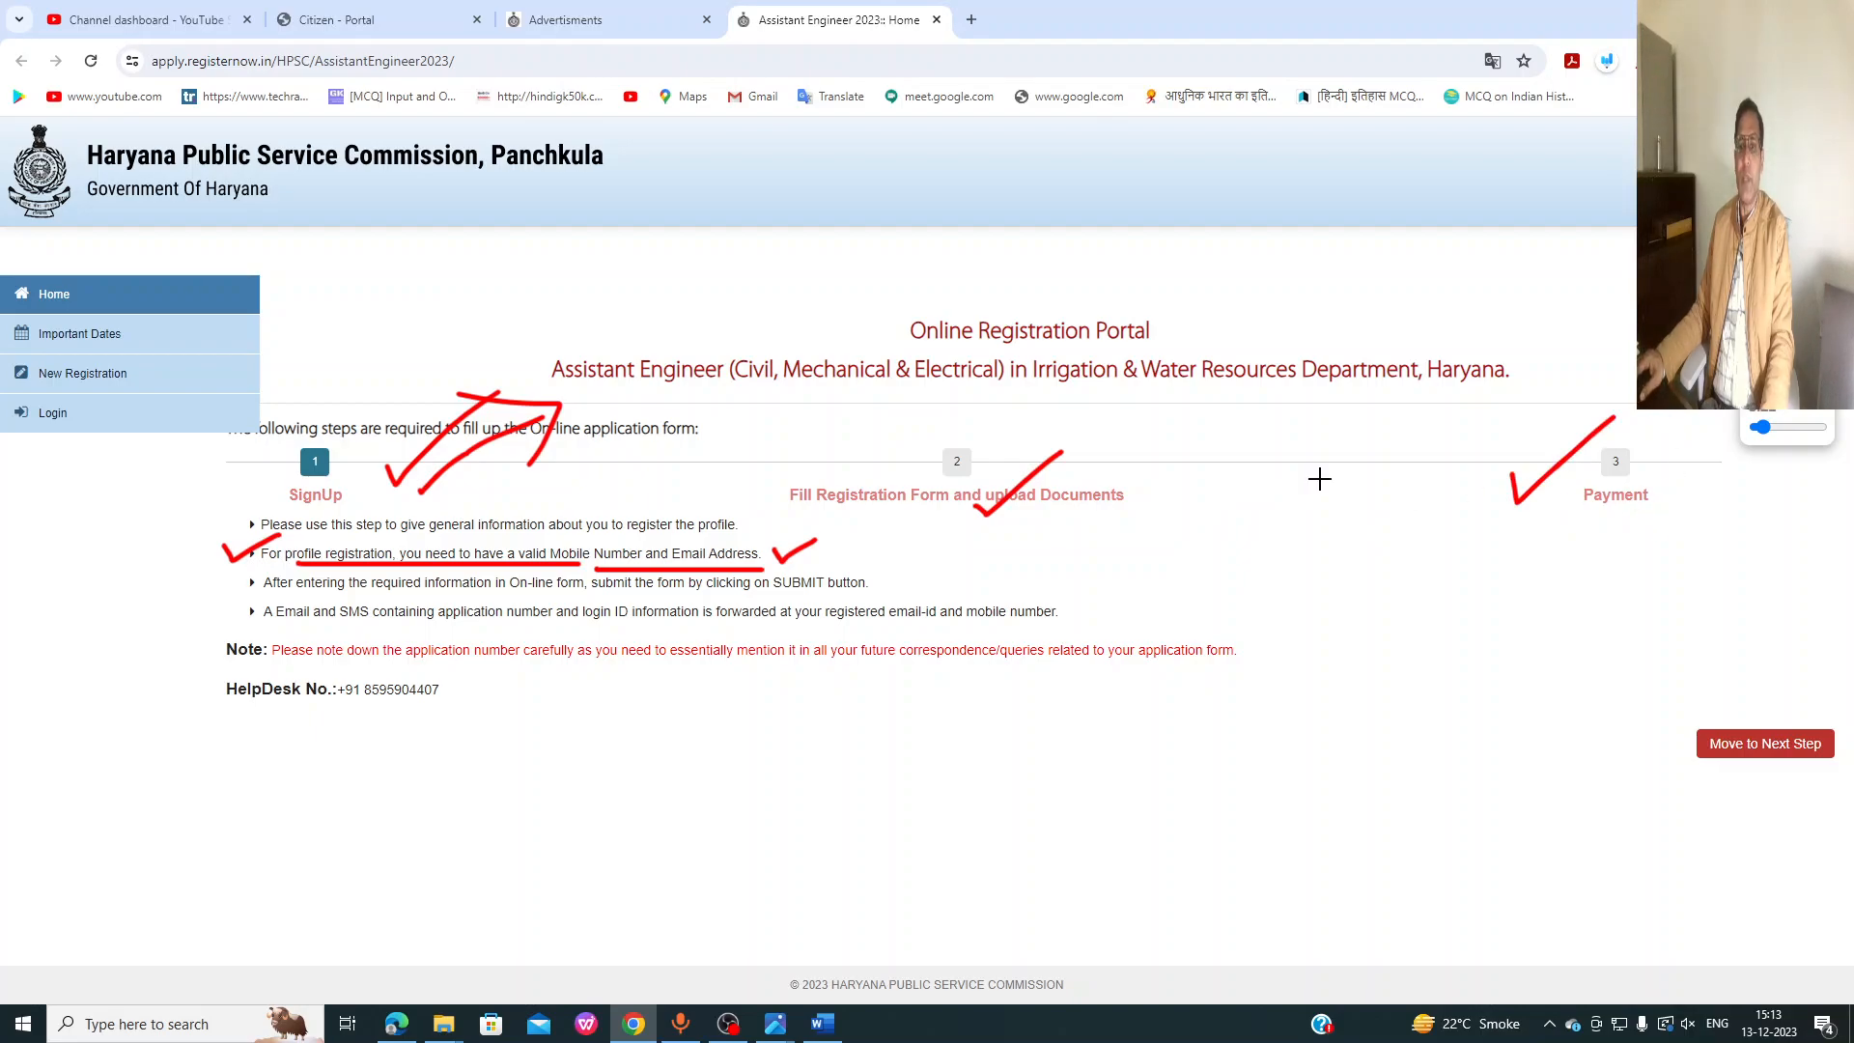
# Step: Tick the Important Dates, New Registration and Login entries with the pen, and clear all annotations
pyautogui.moveTo(162, 342); pyautogui.dragTo(214, 307)
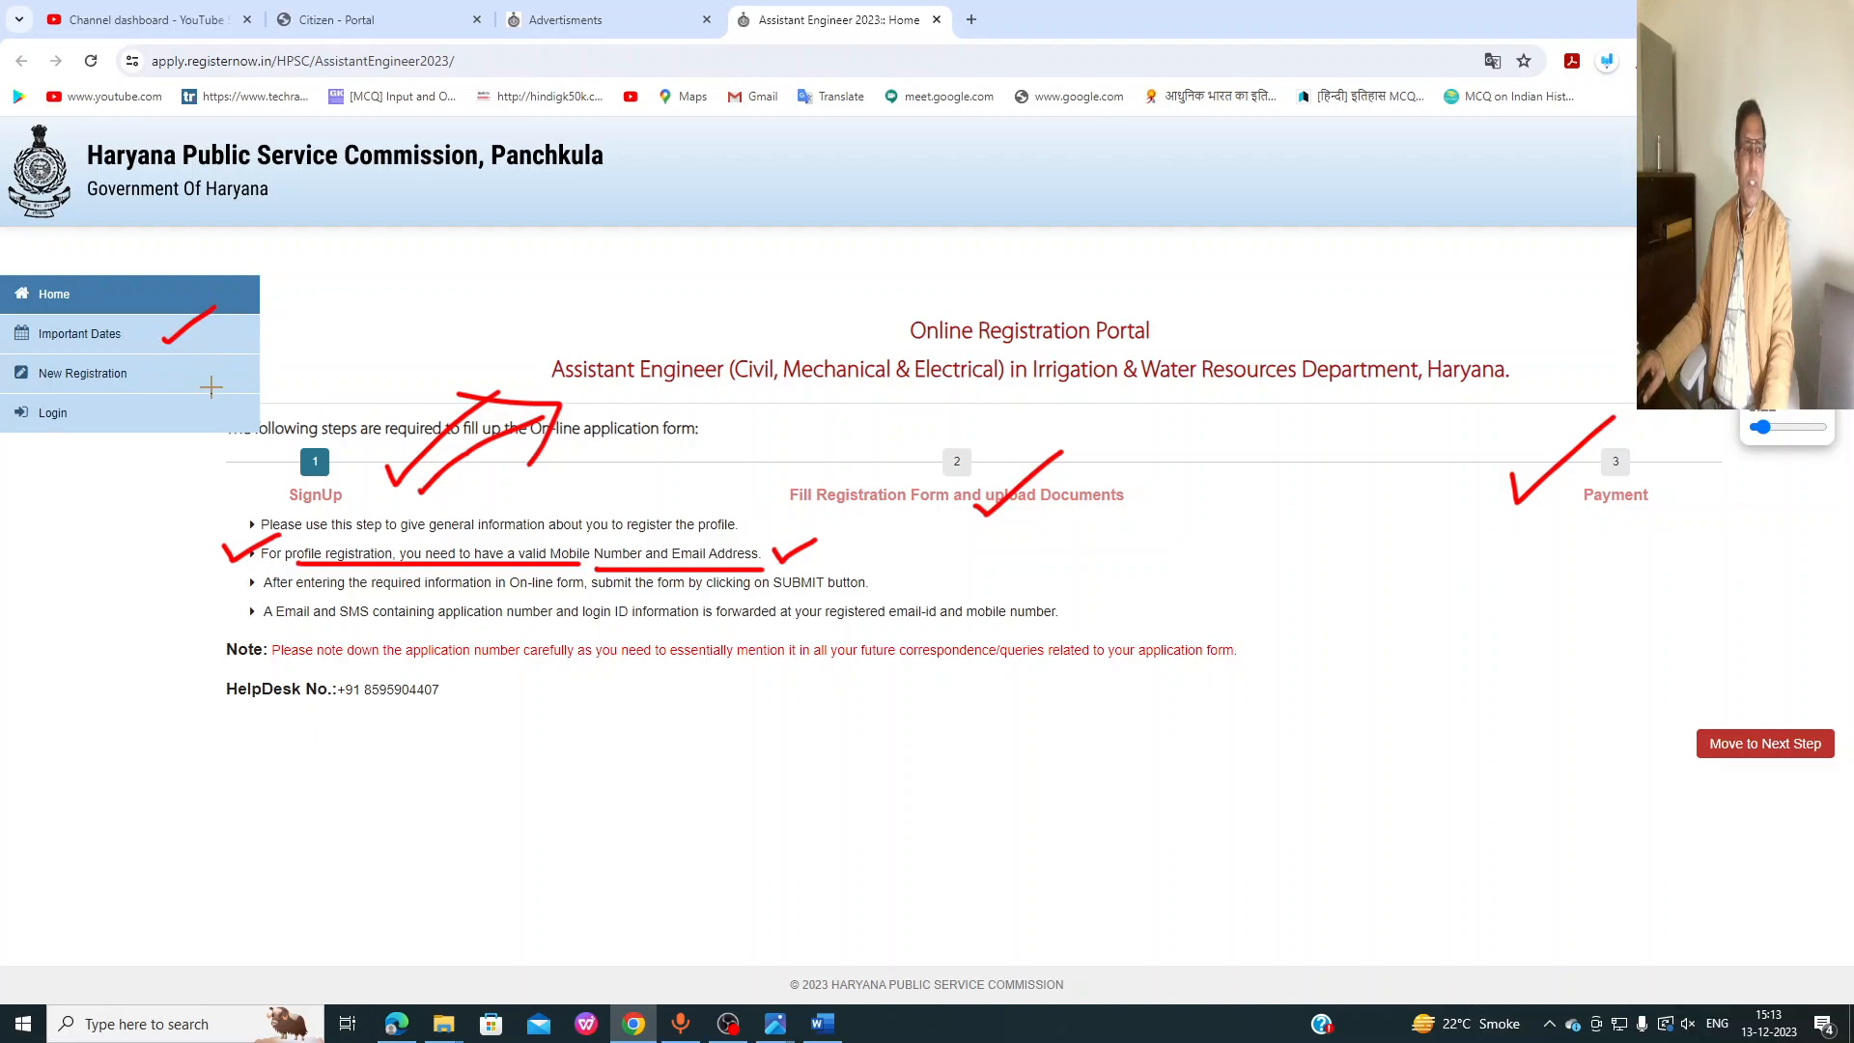
pyautogui.moveTo(175, 370); pyautogui.dragTo(236, 349)
pyautogui.moveTo(130, 423); pyautogui.dragTo(194, 399)
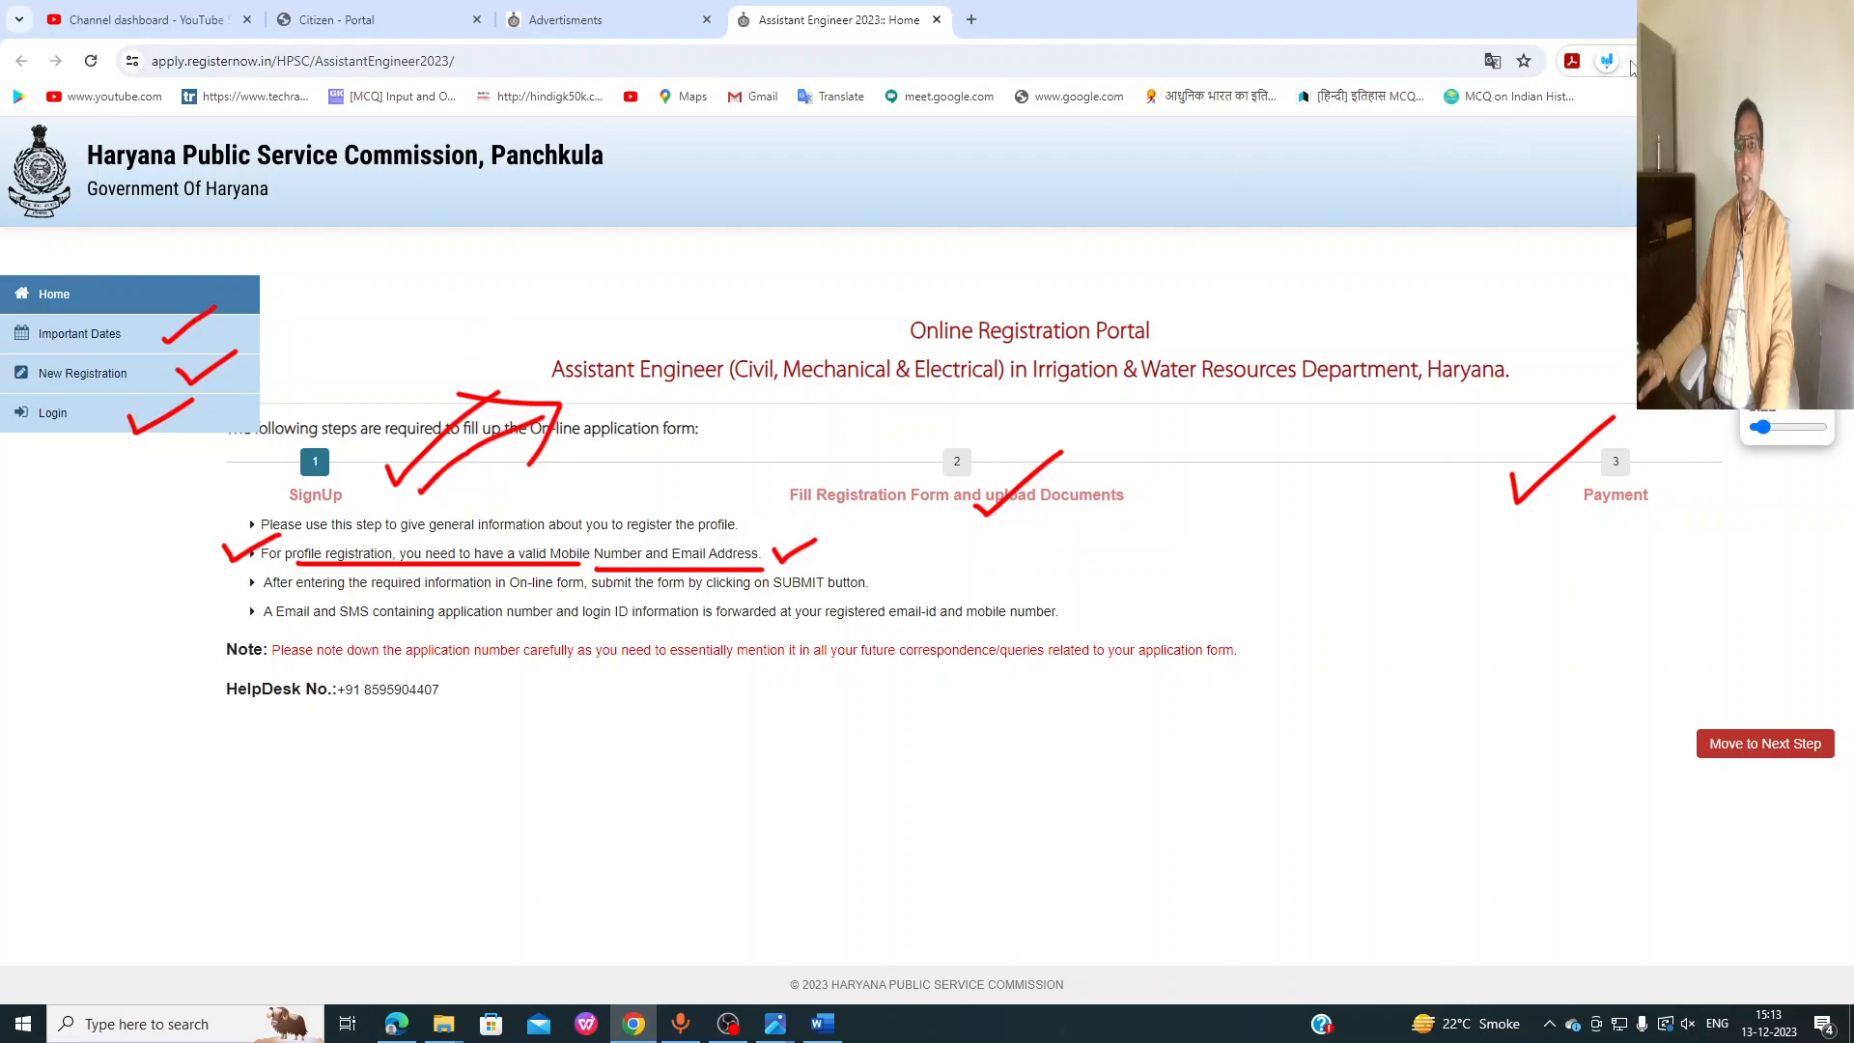
pyautogui.press('Escape')
# Step: View the important dates and highlight the last date for submitting the online application form
pyautogui.click(102, 342)
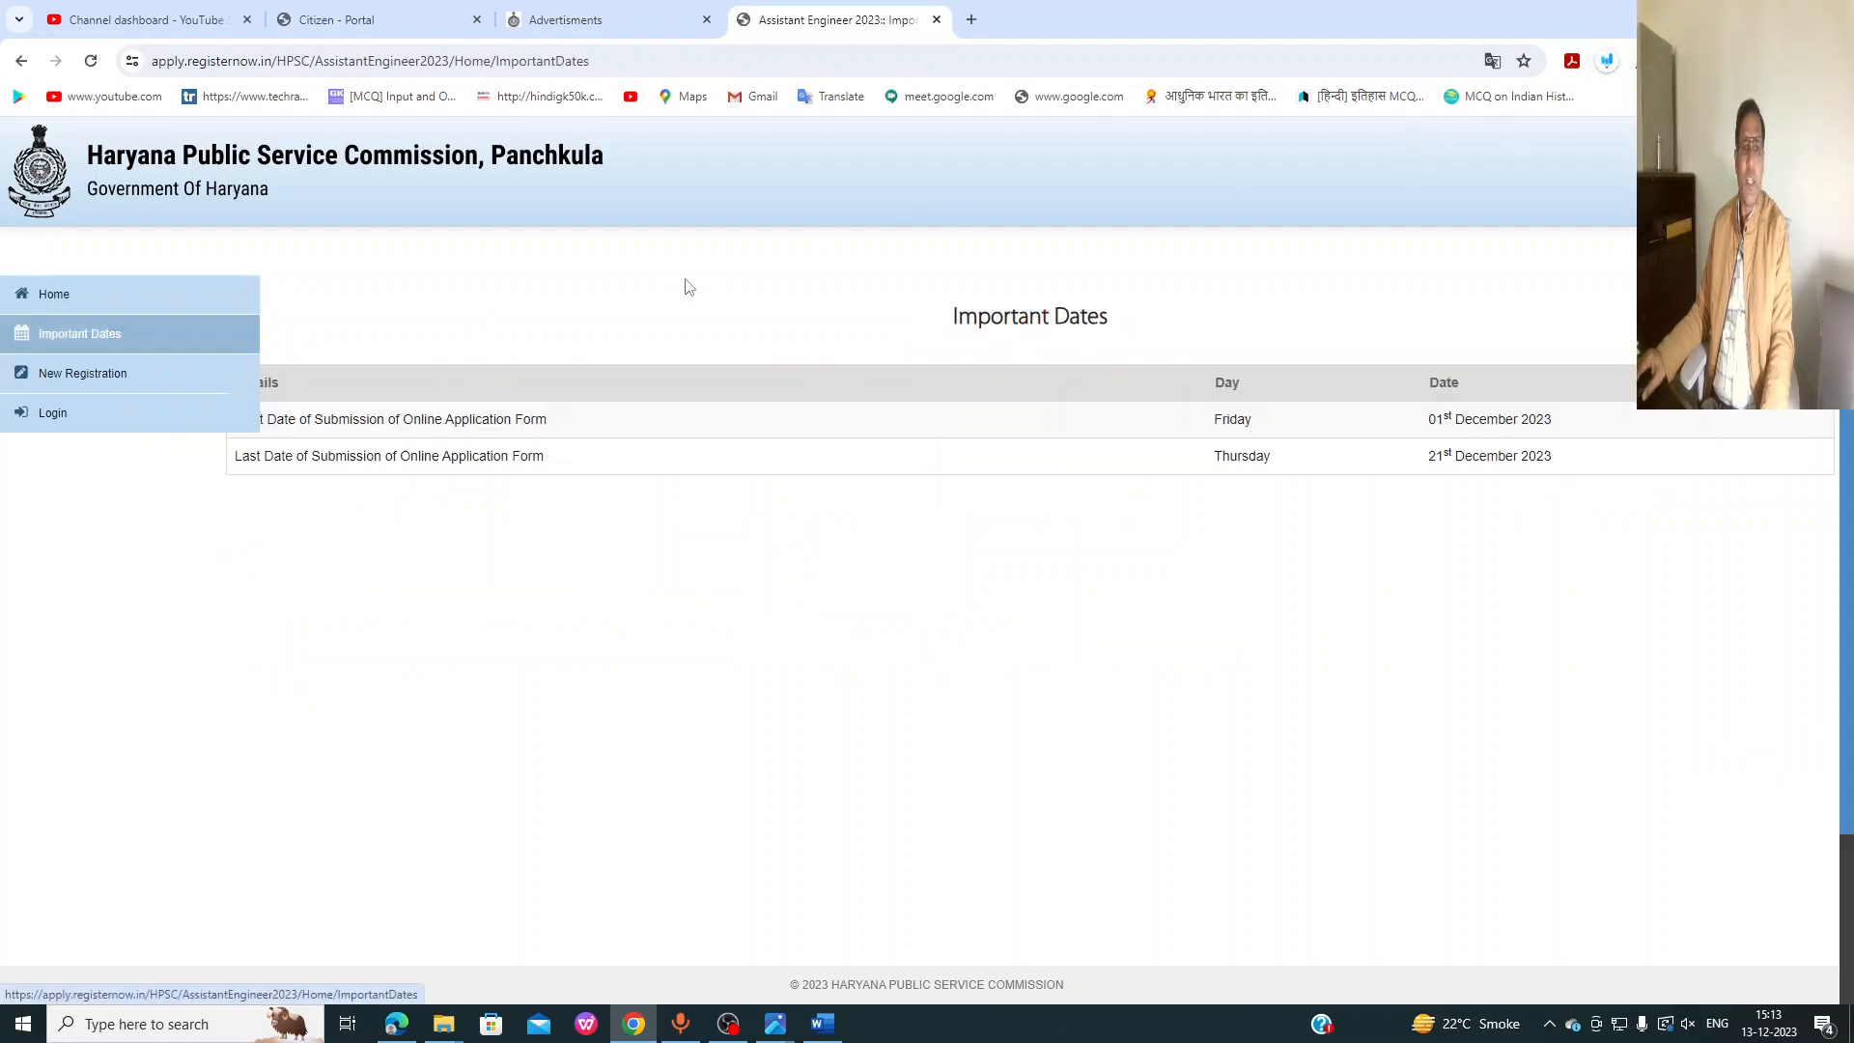
pyautogui.moveTo(1426, 469); pyautogui.dragTo(1581, 469)
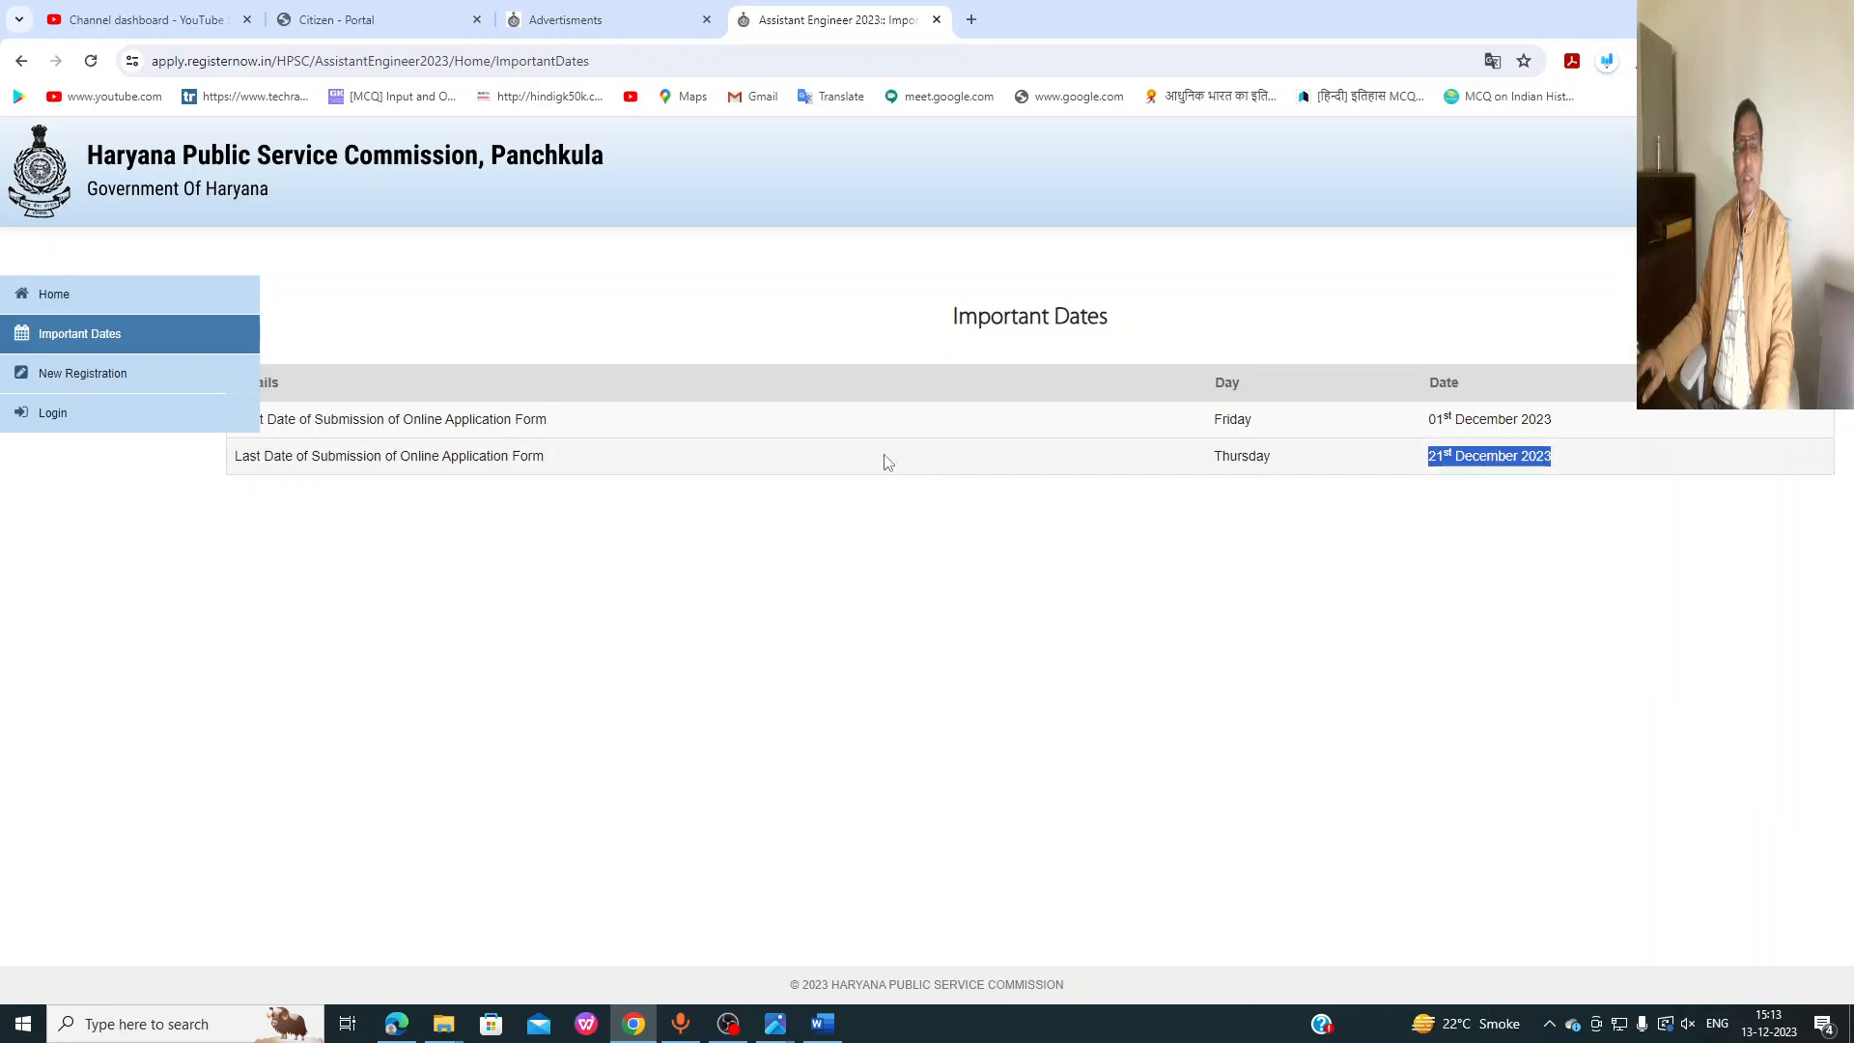
# Step: Start a new registration and acknowledge the privacy notice
pyautogui.click(83, 376)
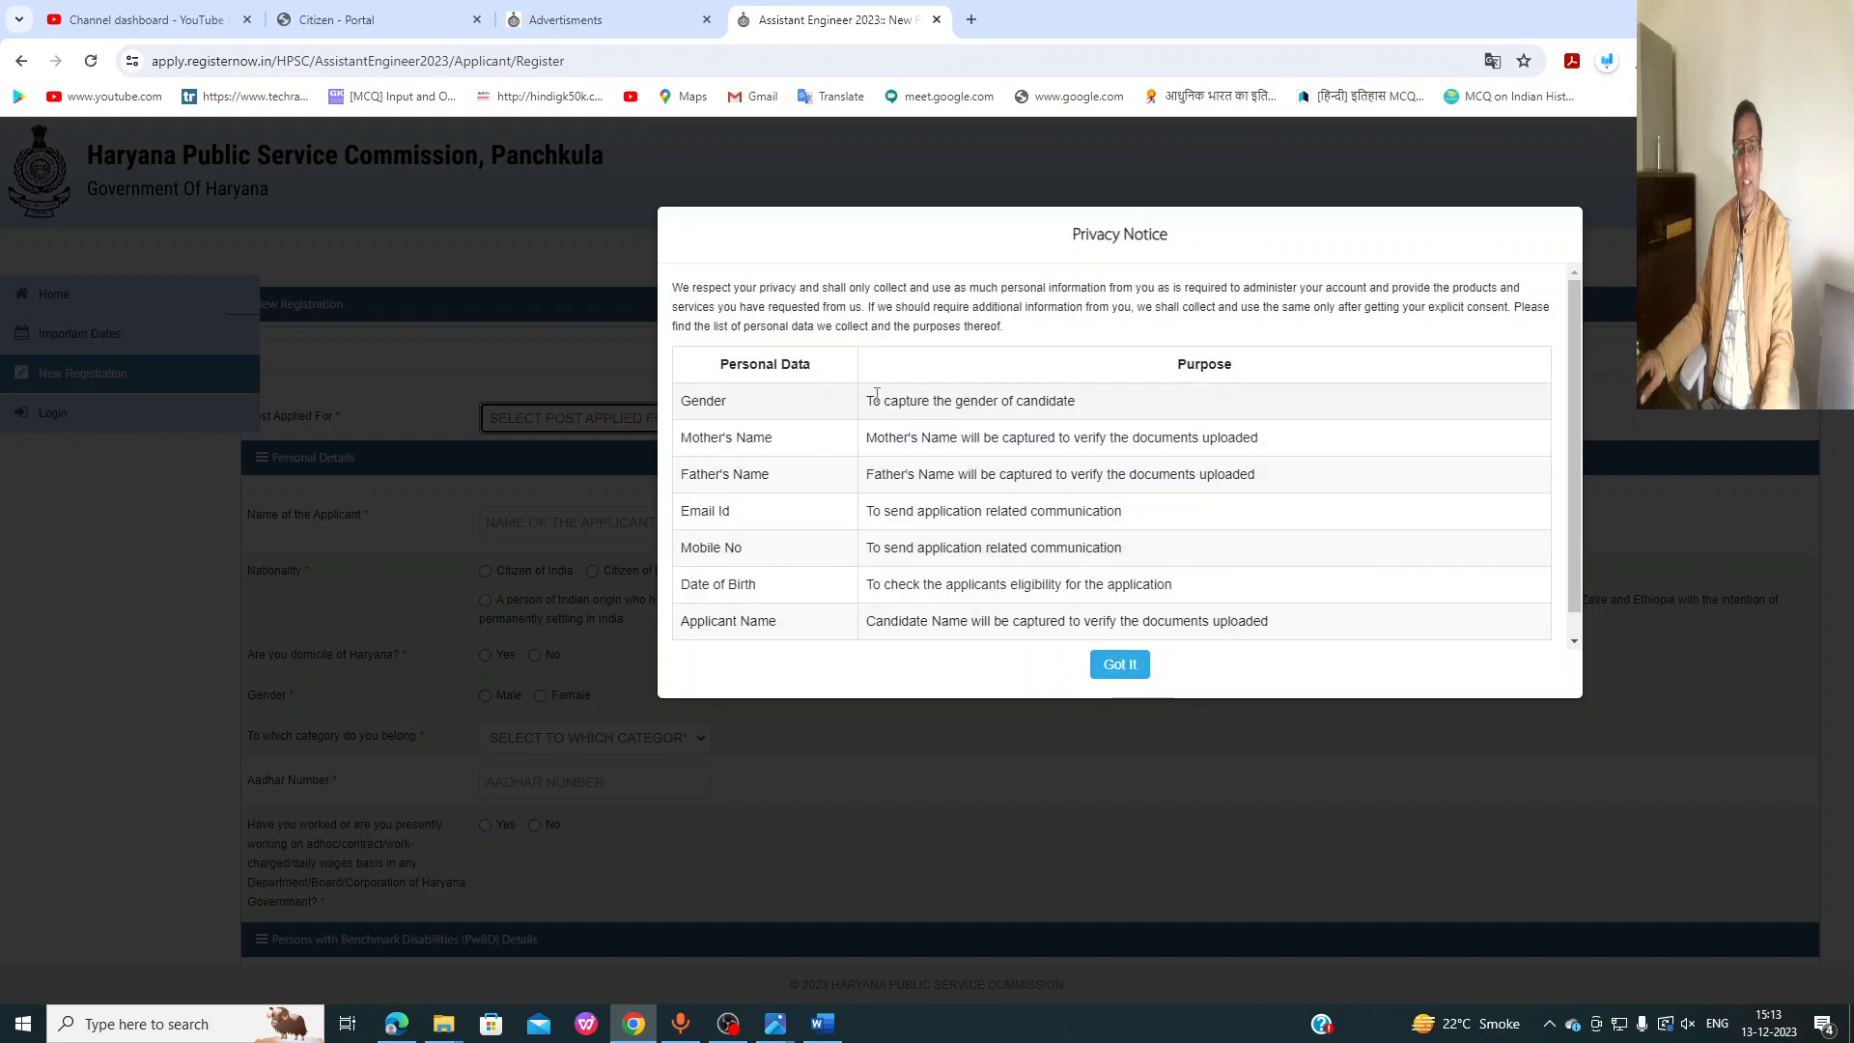
pyautogui.moveTo(875, 394); pyautogui.dragTo(1241, 650)
pyautogui.click(1120, 667)
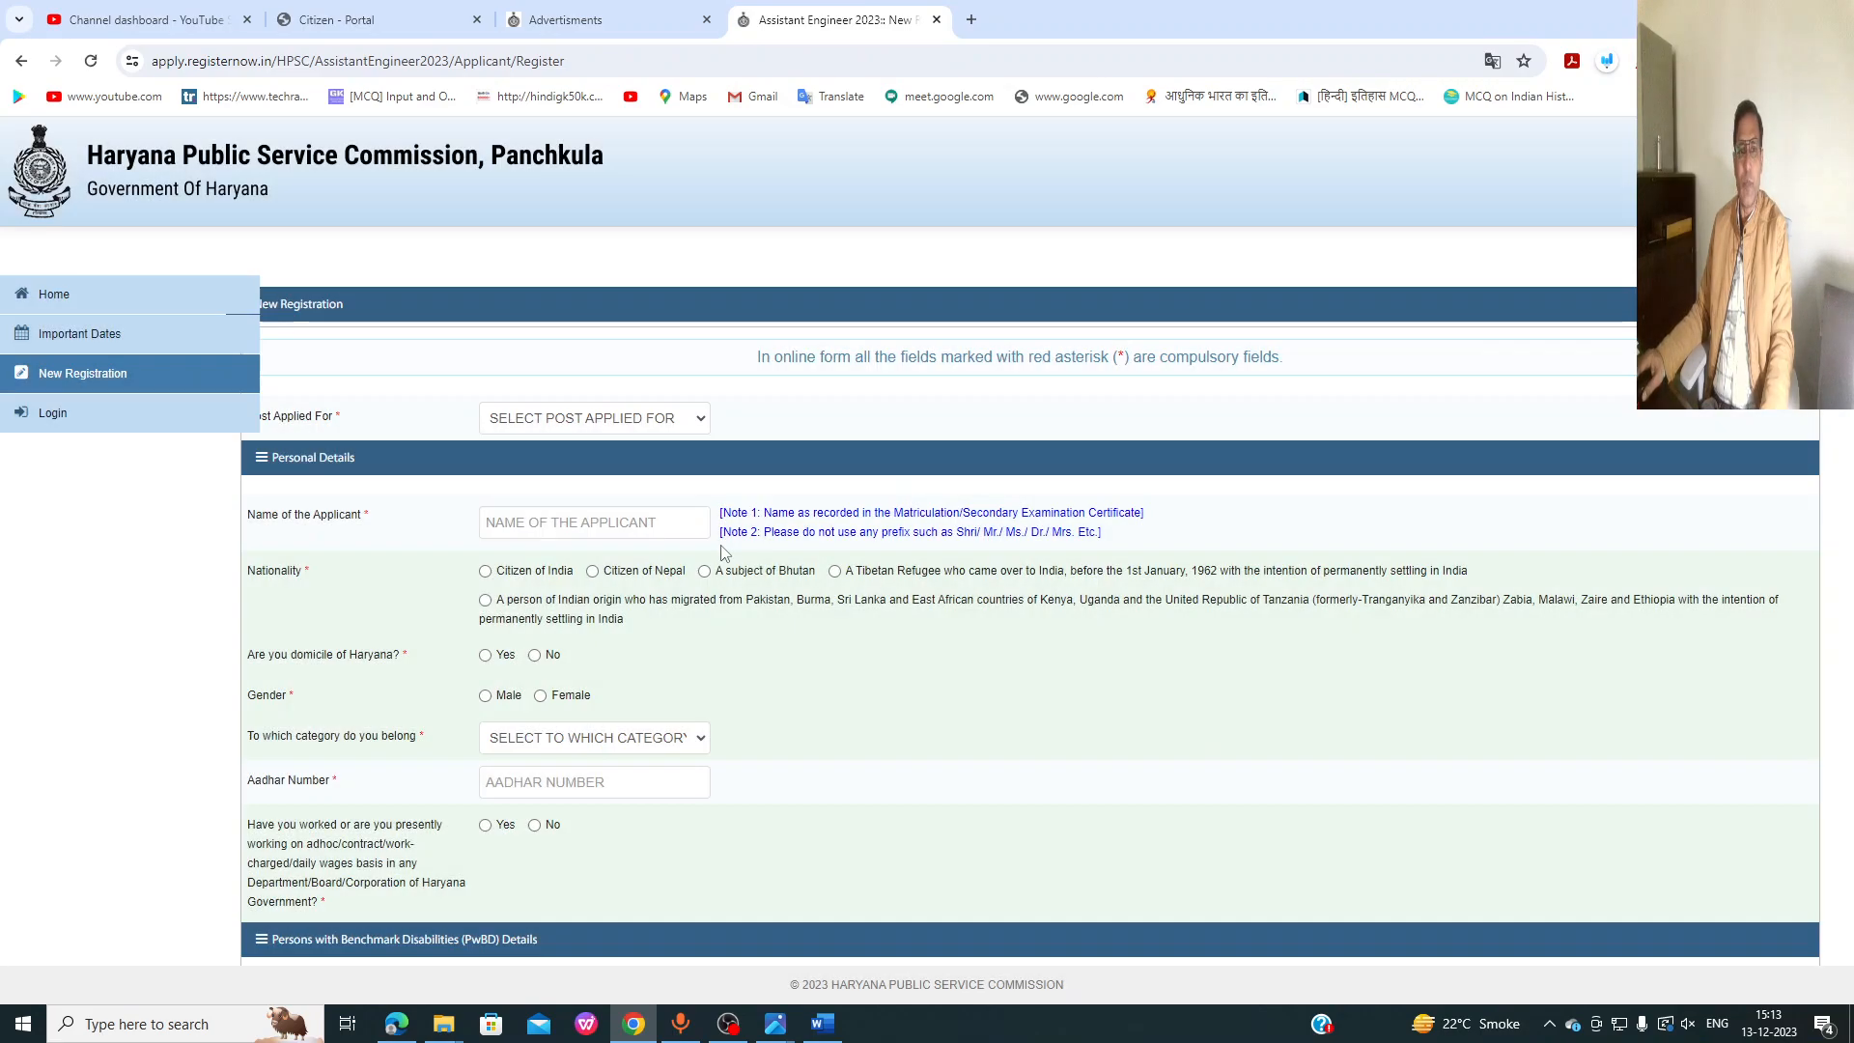
# Step: Set the post applied for to CIVIL, nationality to Citizen of India, Haryana domicile to No and gender to Male
pyautogui.click(689, 425)
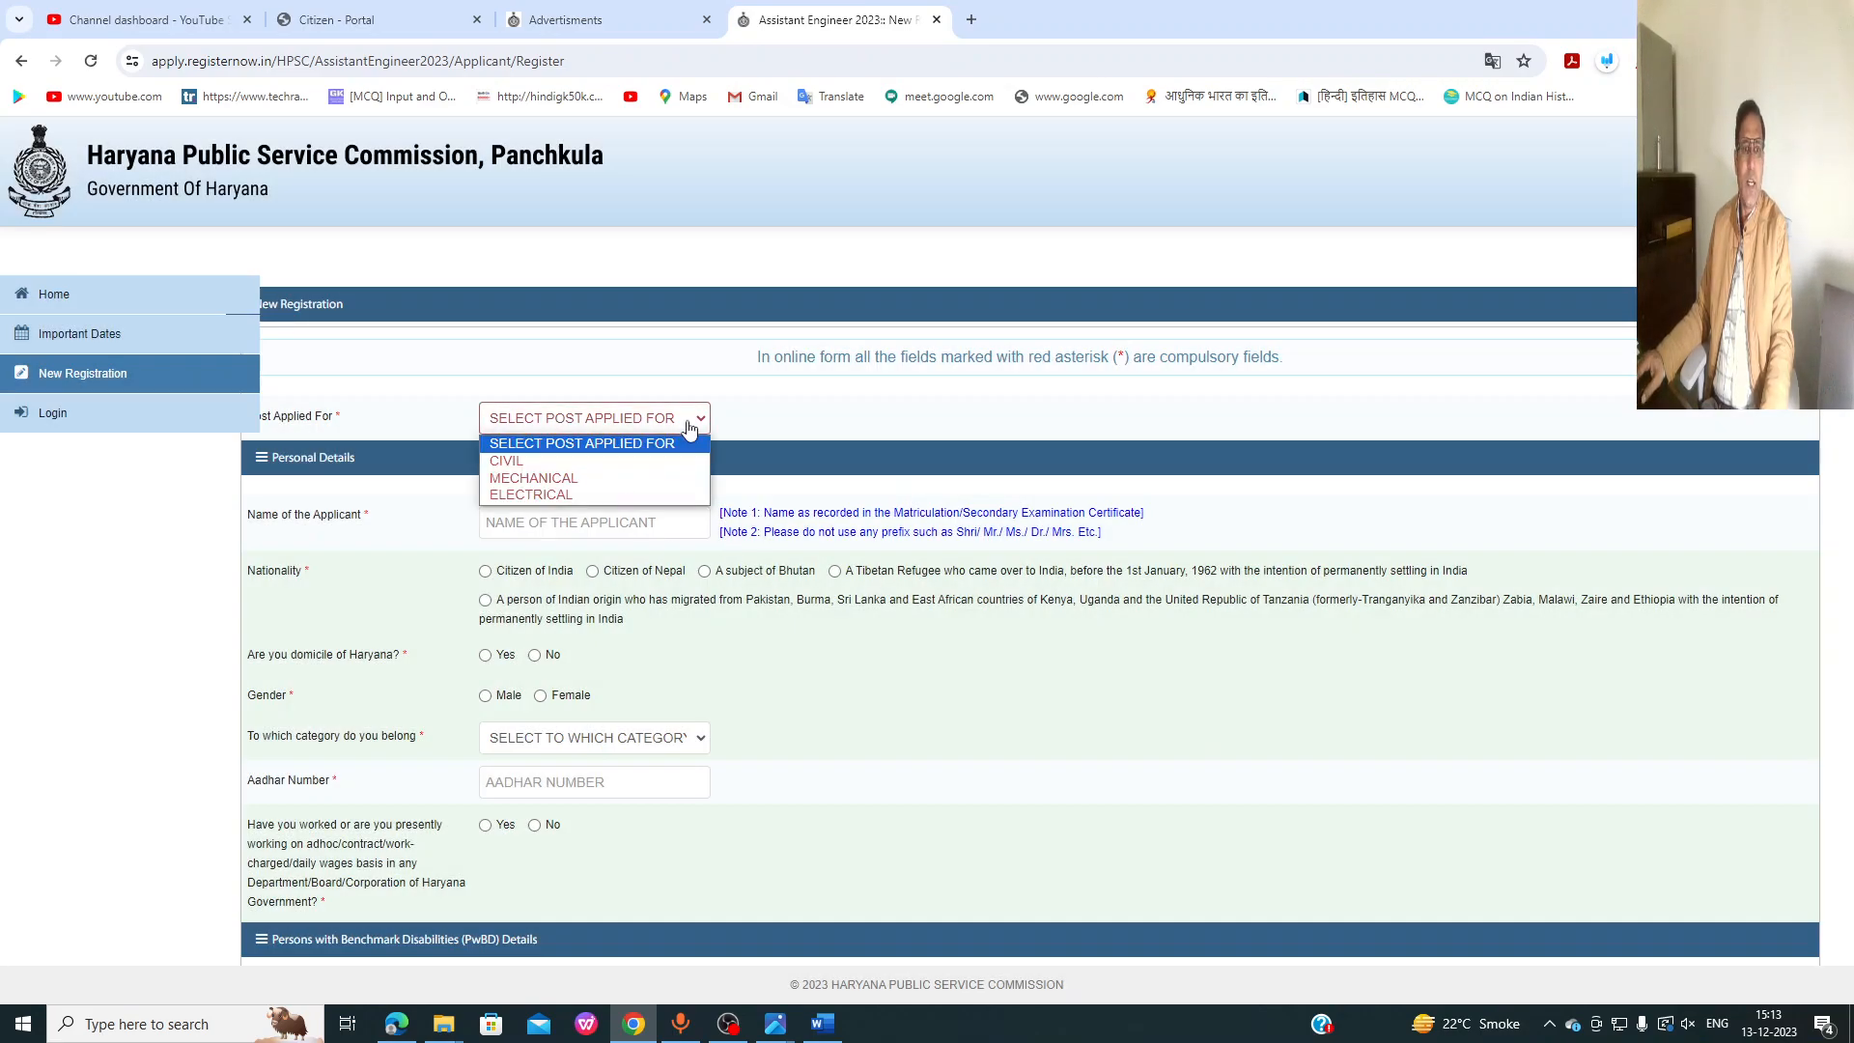
pyautogui.click(595, 470)
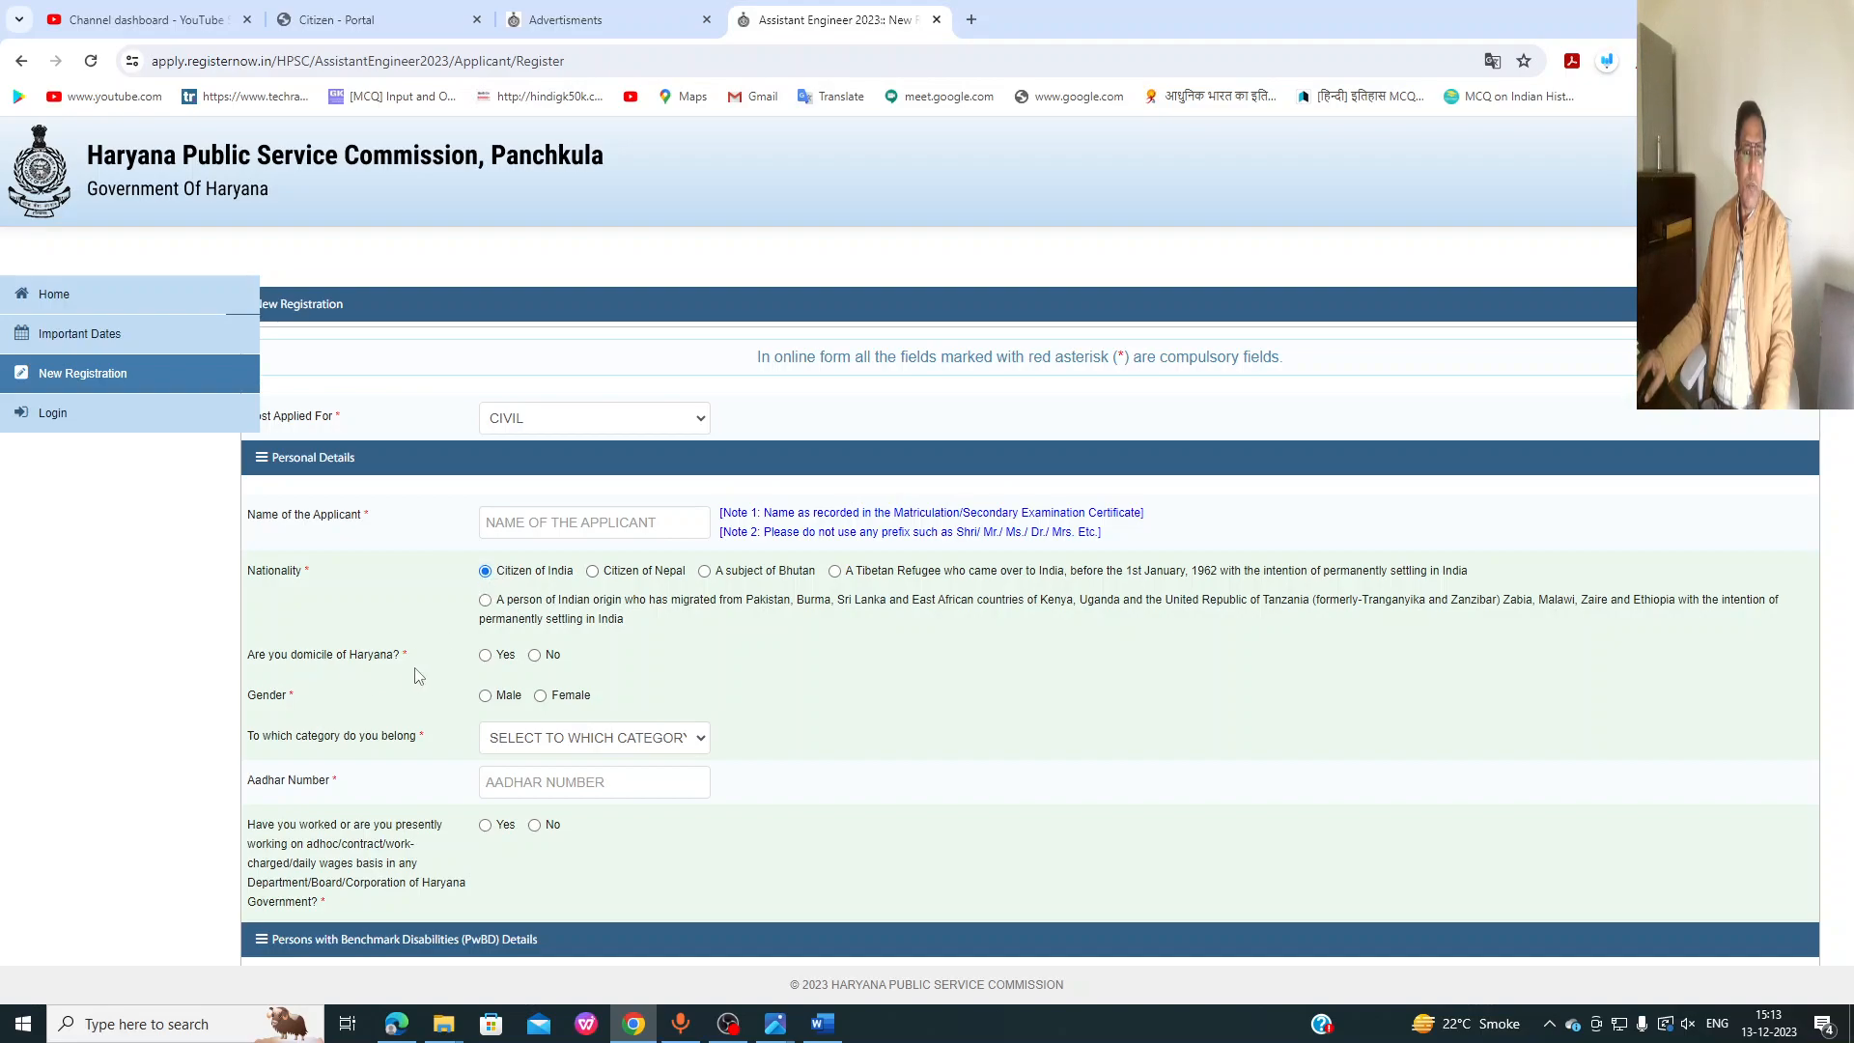
pyautogui.click(536, 656)
pyautogui.click(490, 699)
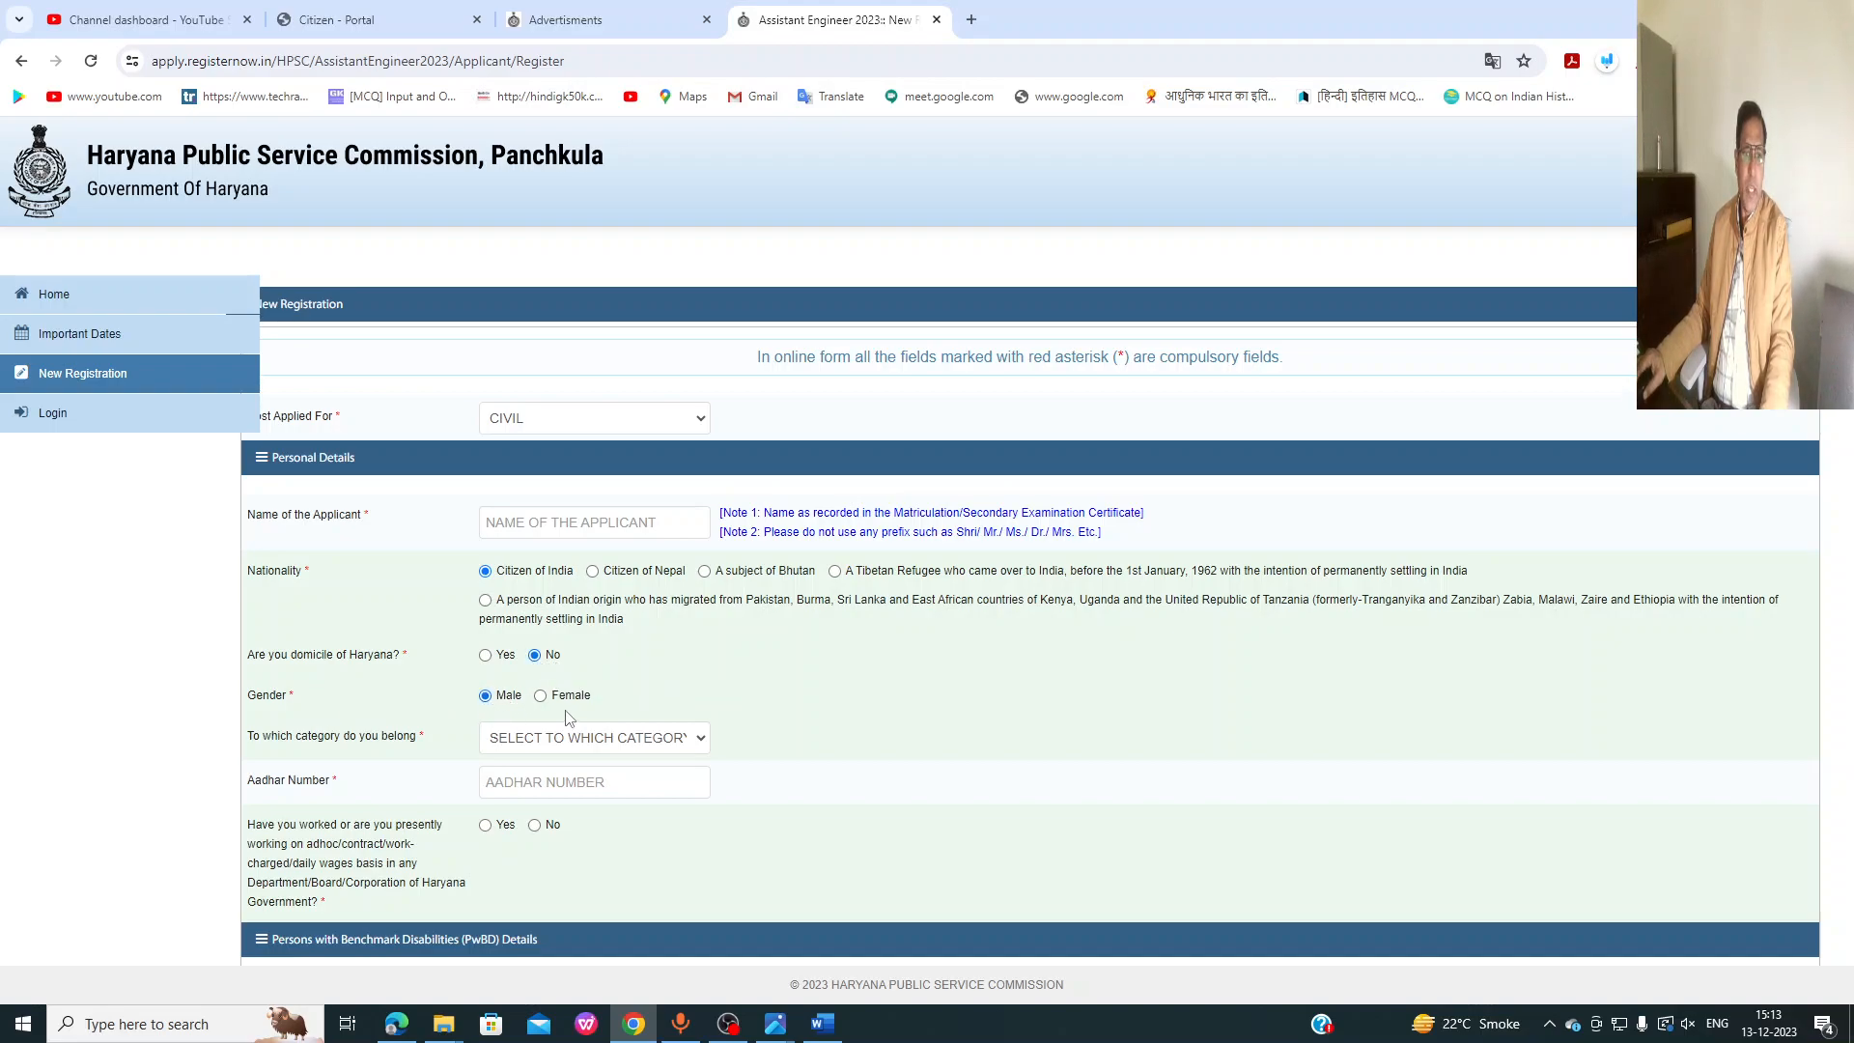
# Step: Set the category to GENERAL (UNRESERVED) and fill in the applicant's Aadhaar number
pyautogui.click(686, 748)
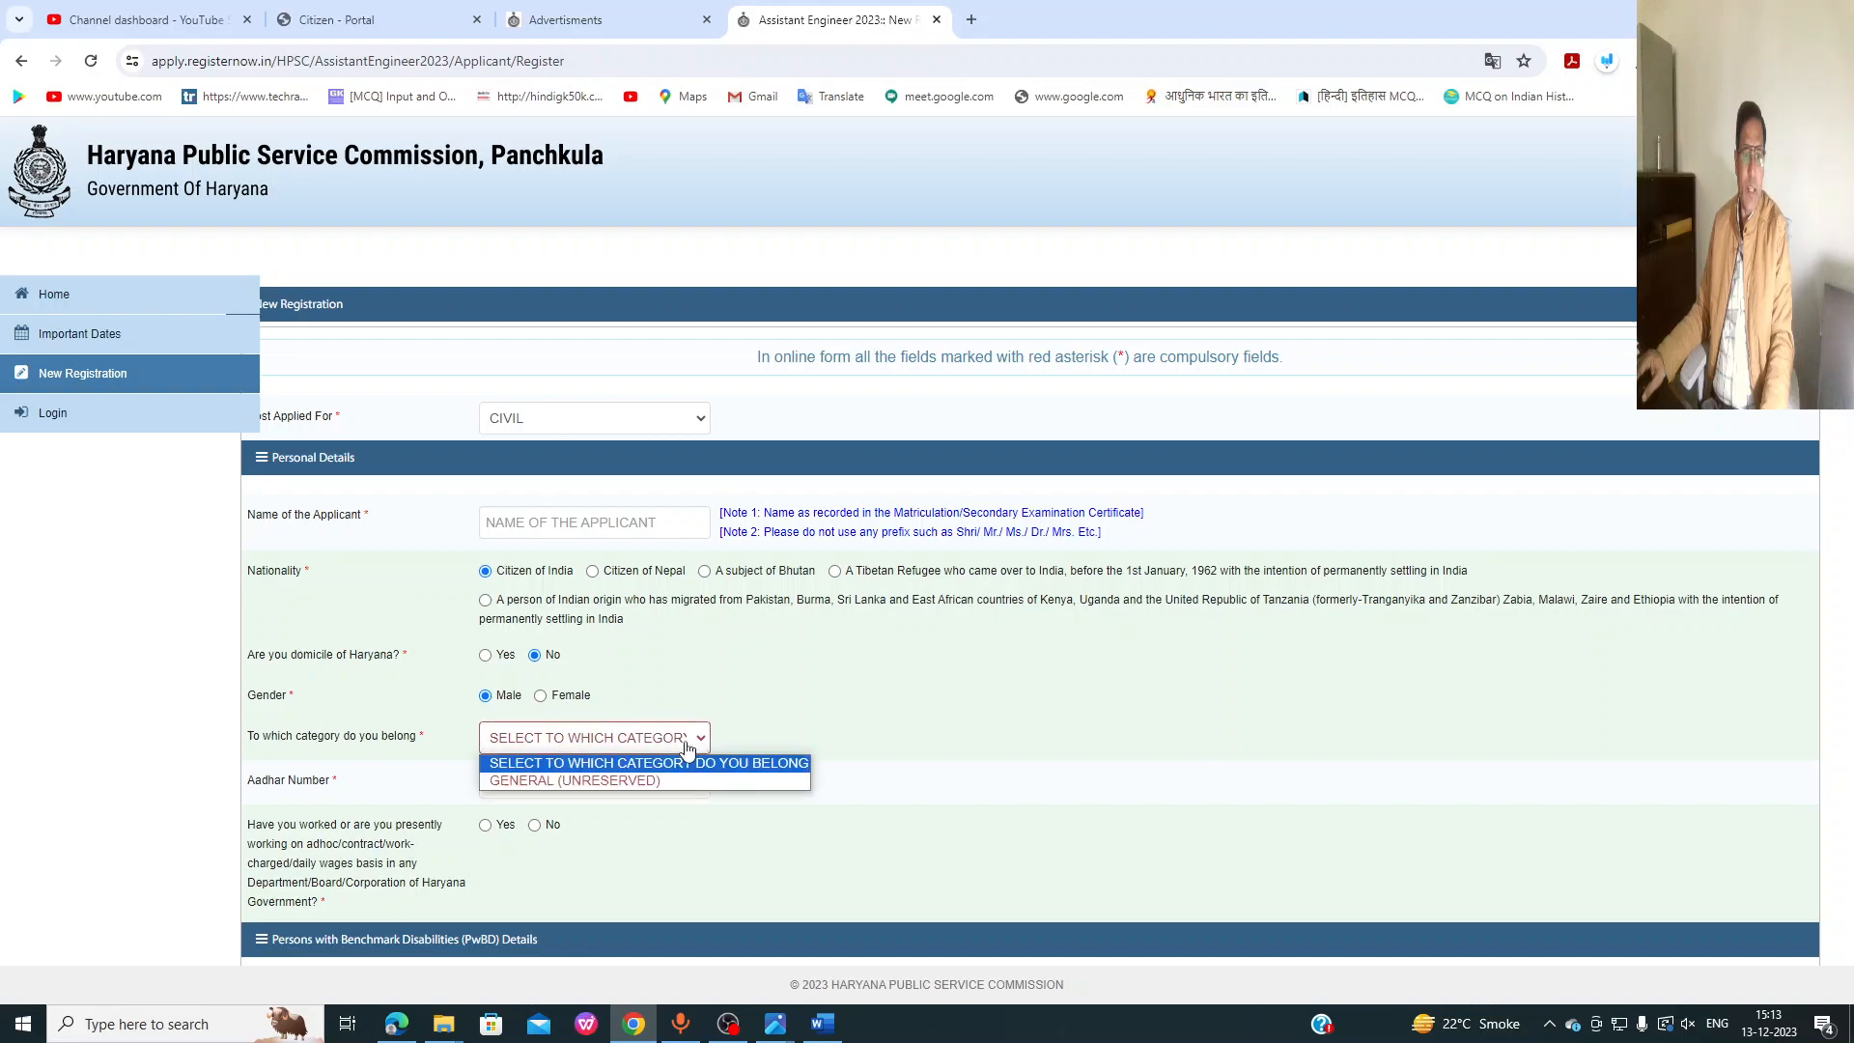
pyautogui.click(582, 782)
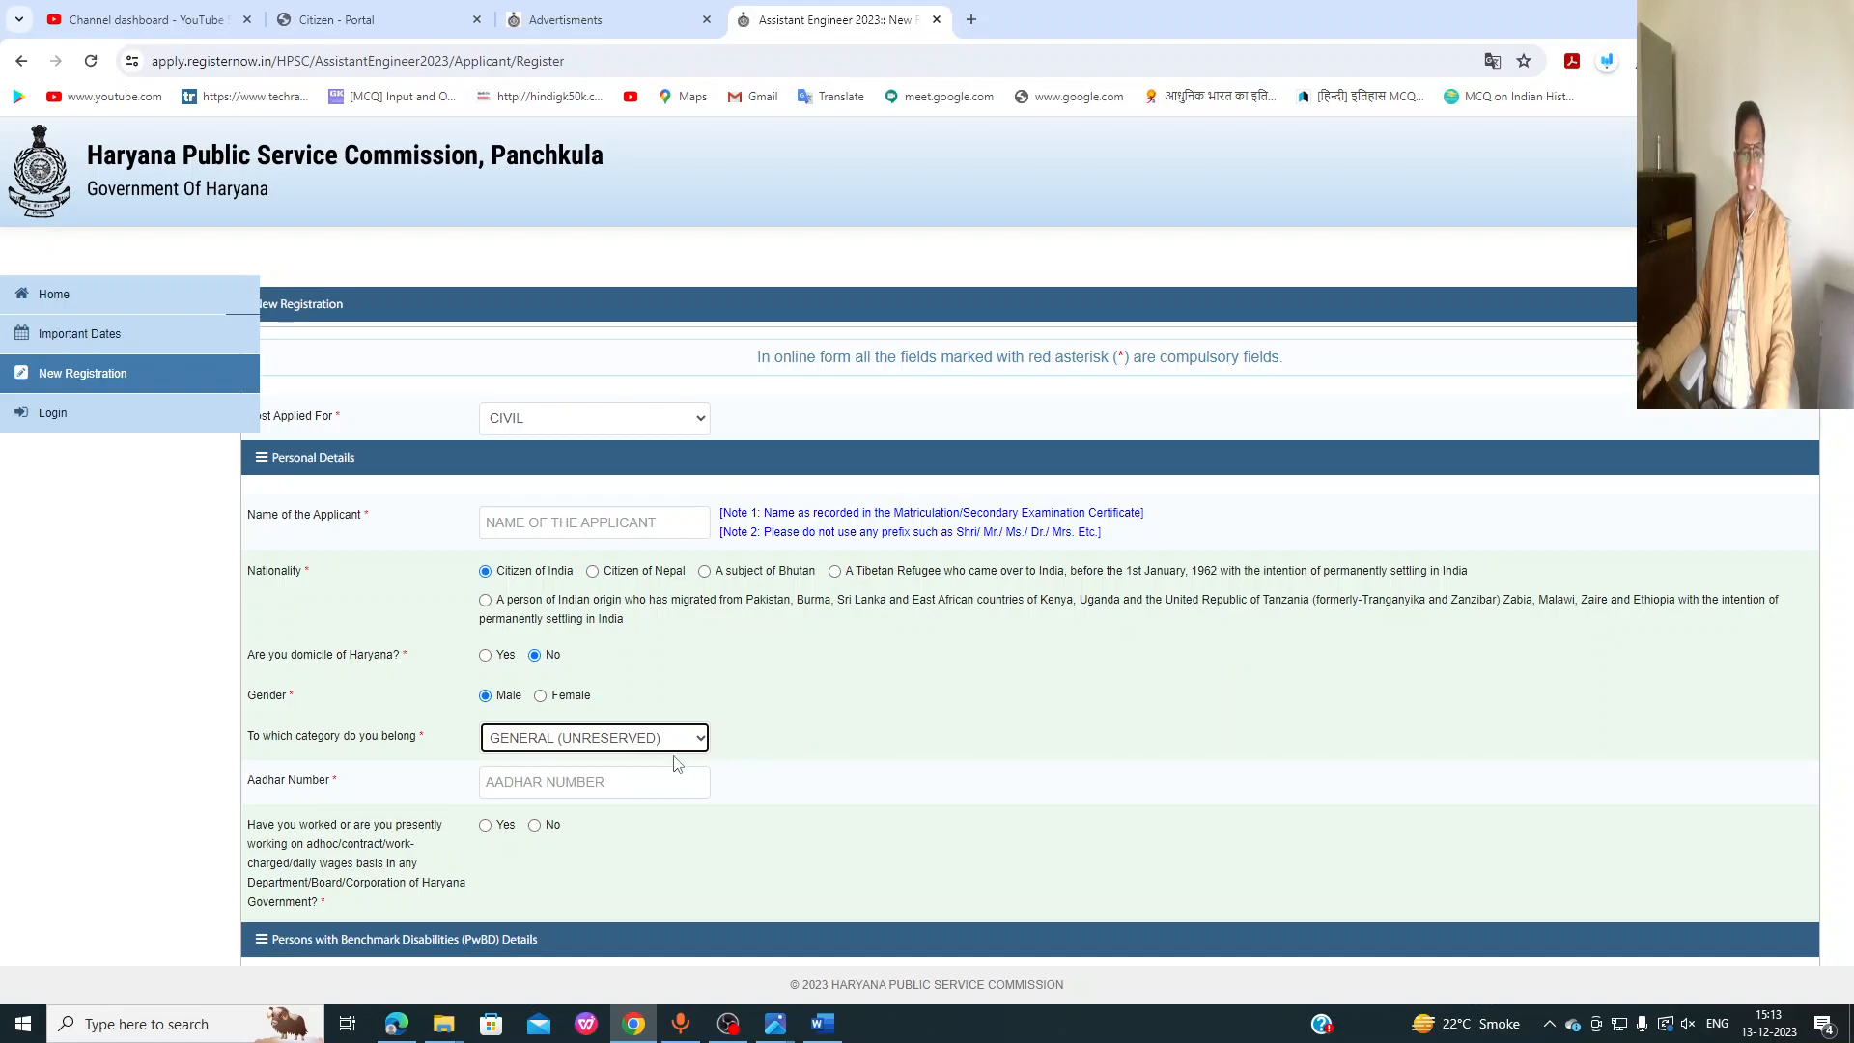
pyautogui.click(700, 745)
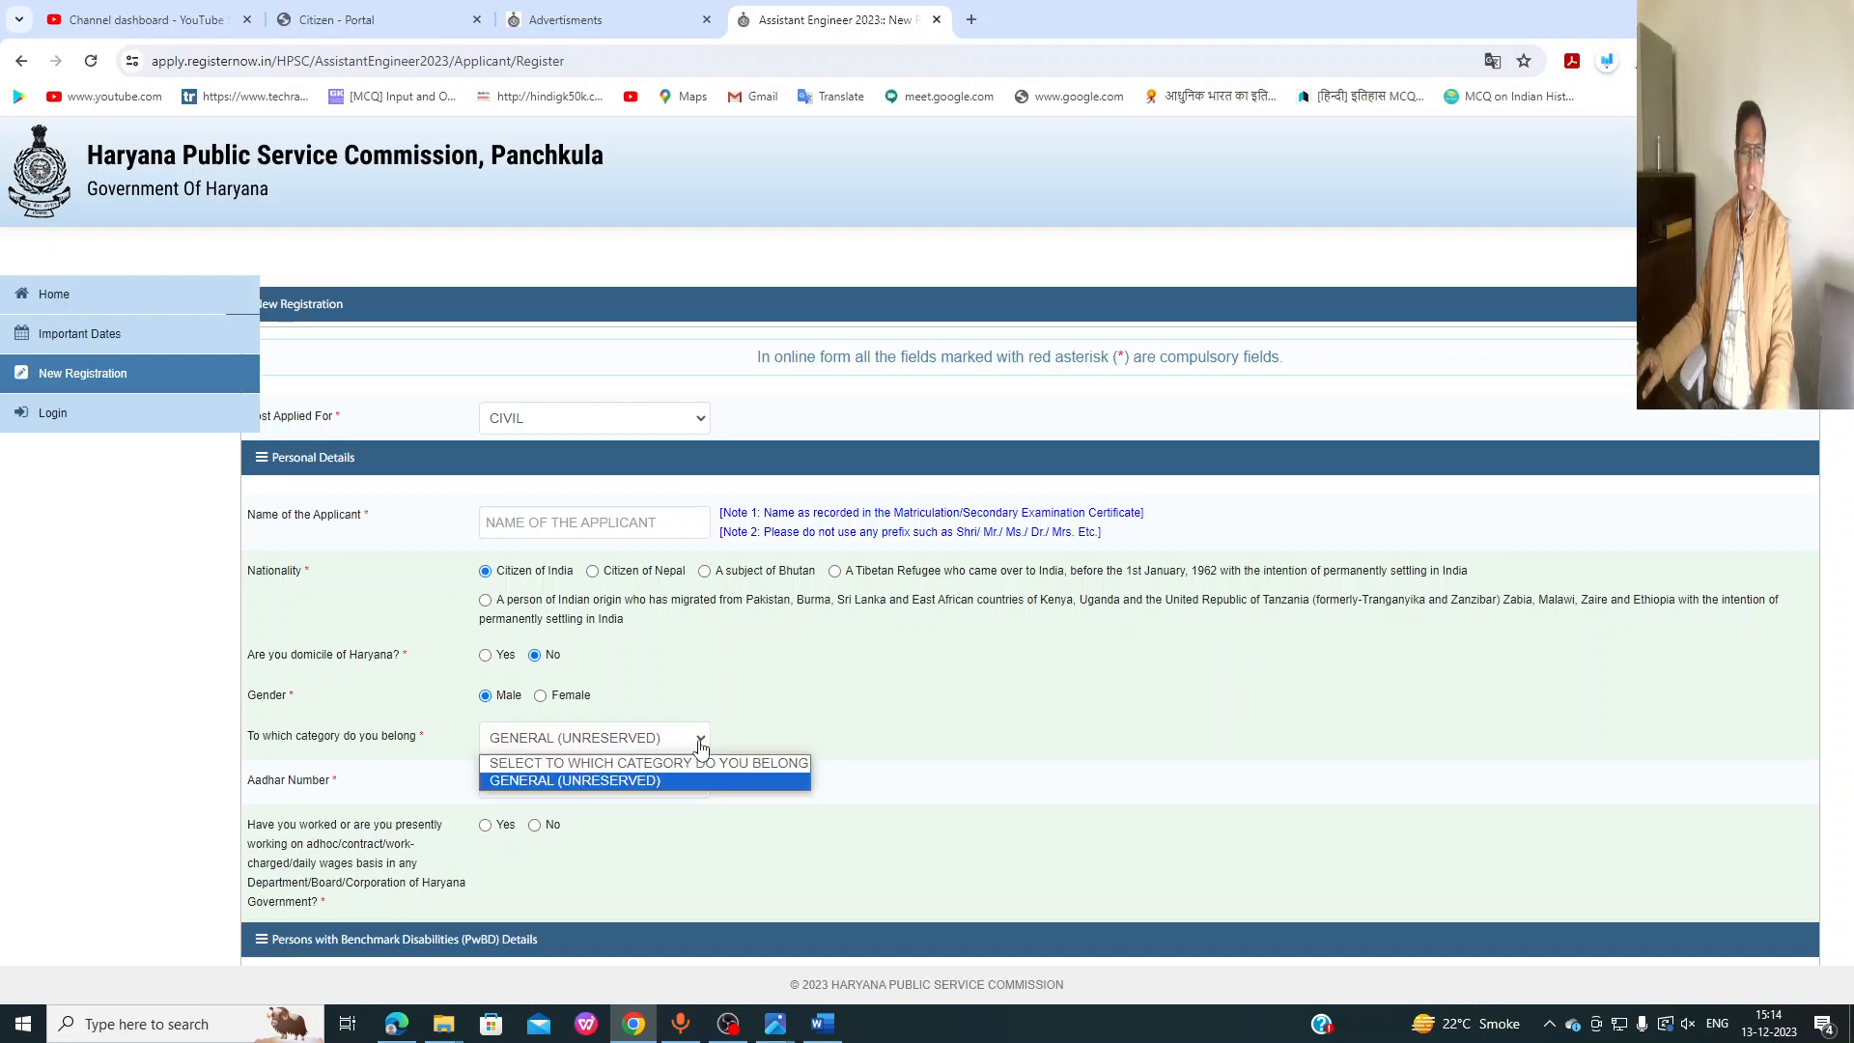
pyautogui.click(653, 781)
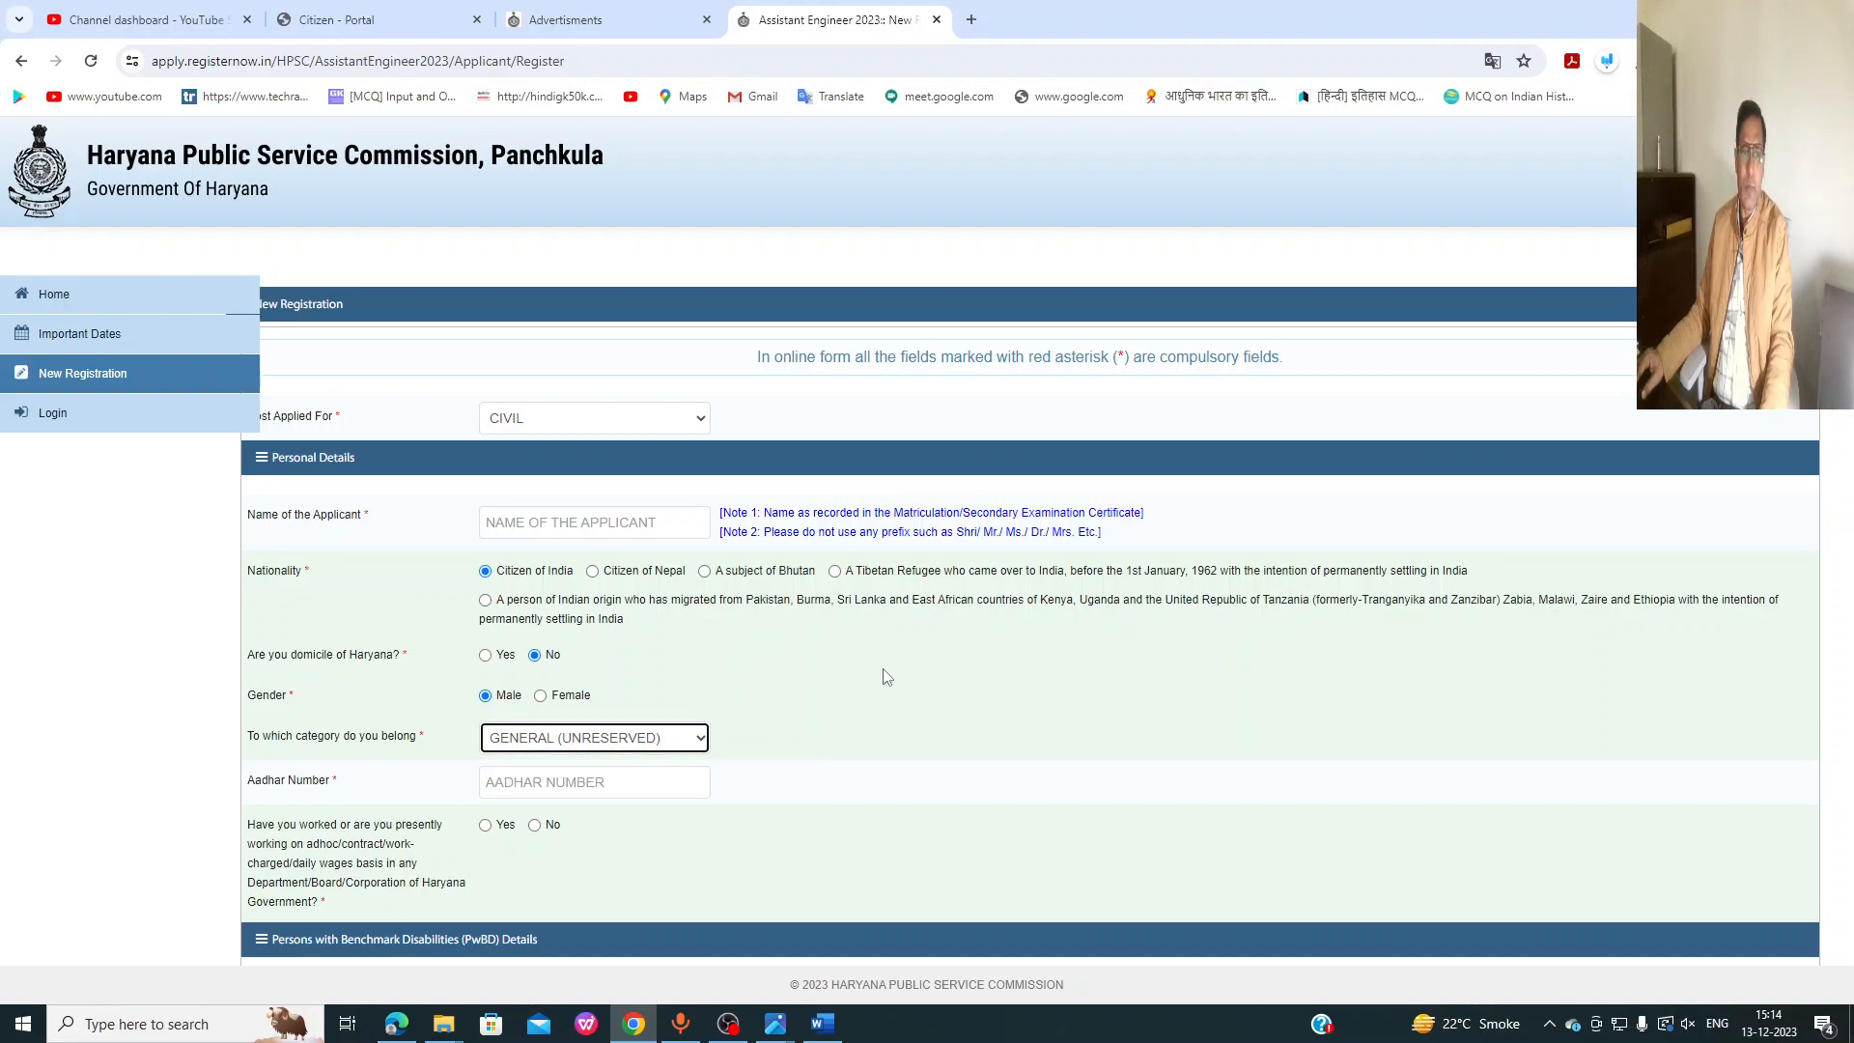
pyautogui.click(560, 784)
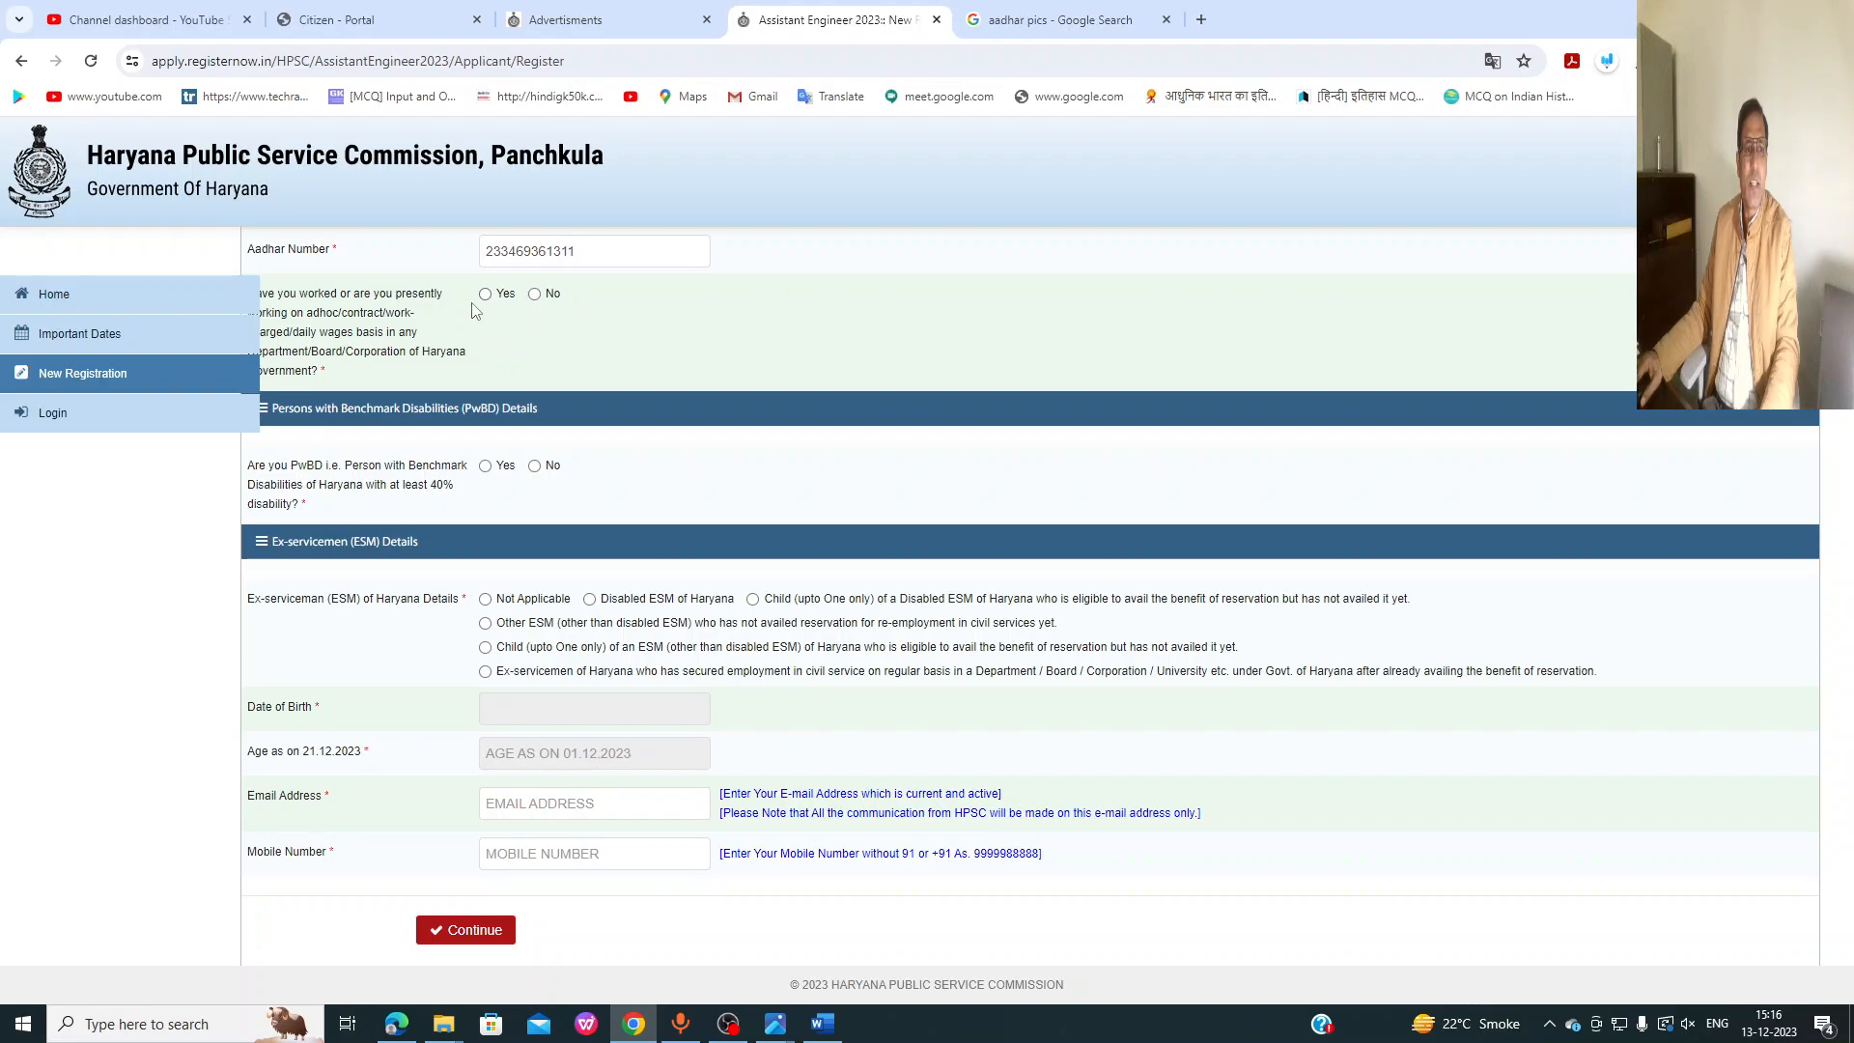
# Step: Answer No to adhoc or contract government work and to PwBD status, and set the ex-serviceman details to Not Applicable
pyautogui.click(534, 295)
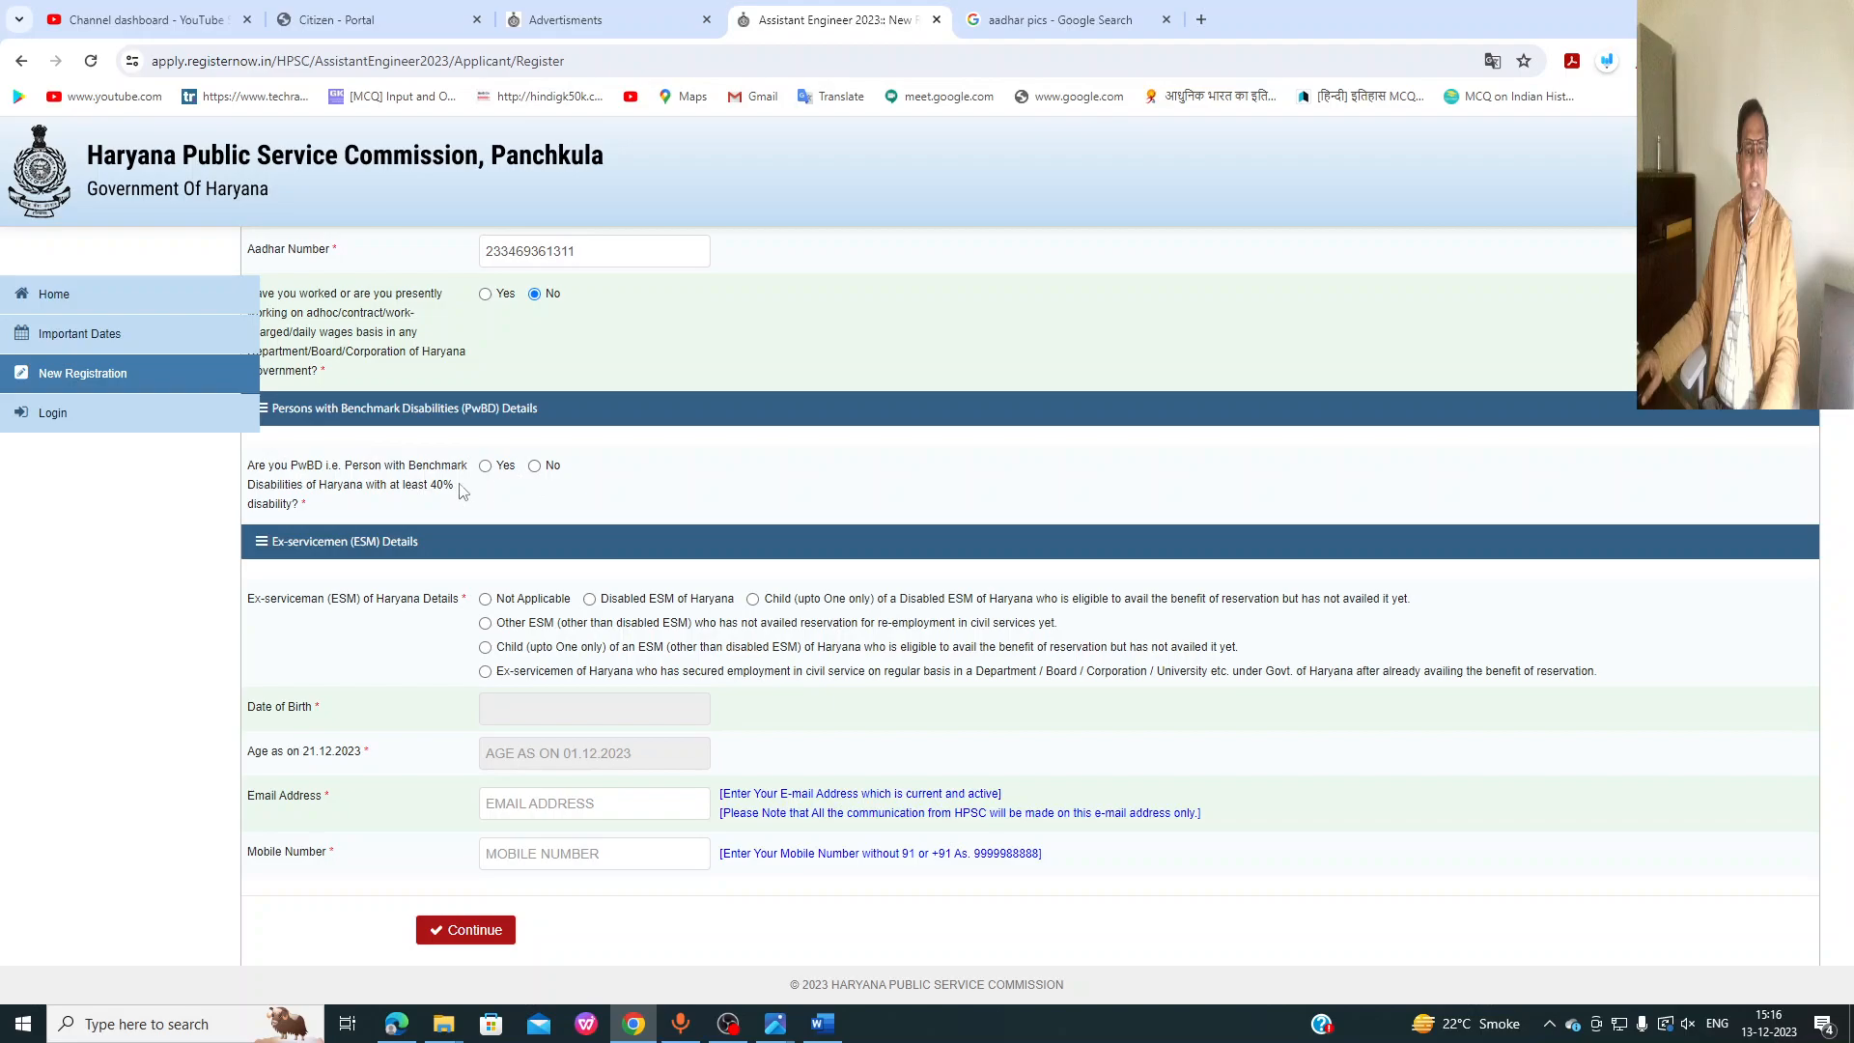
pyautogui.click(536, 470)
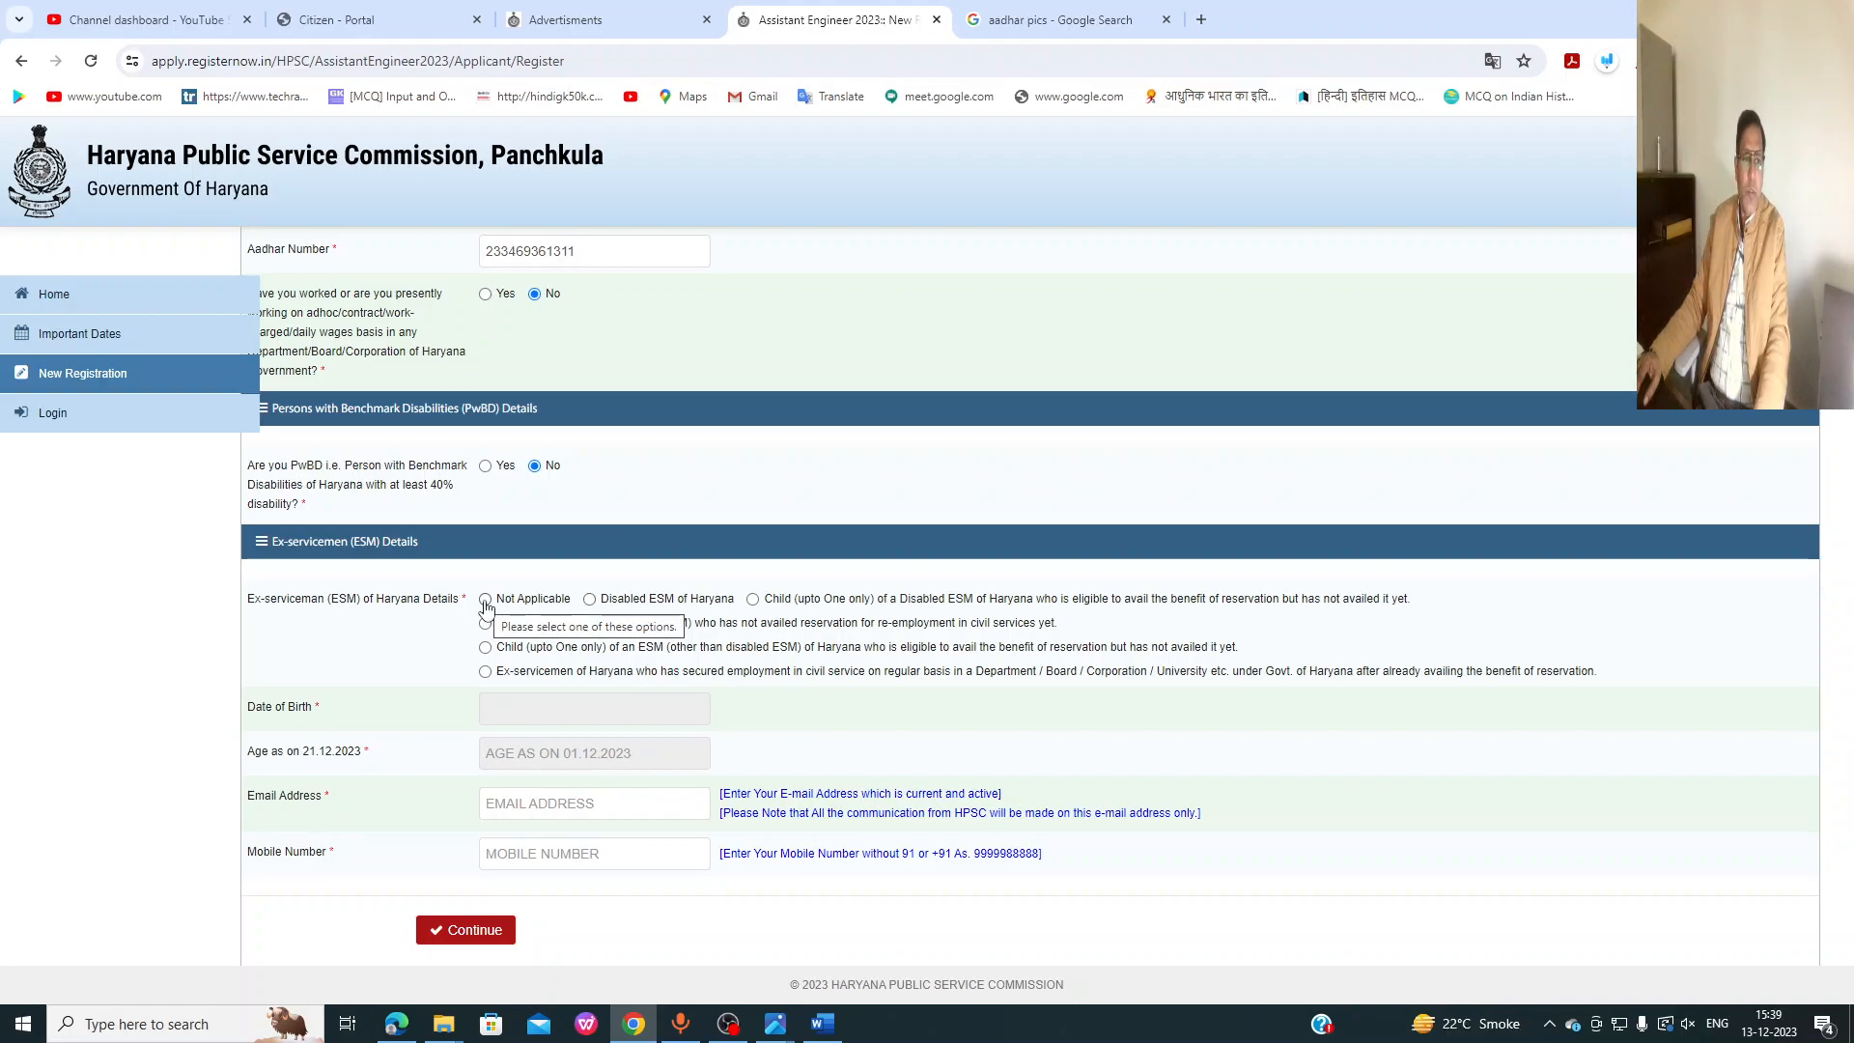
pyautogui.click(485, 600)
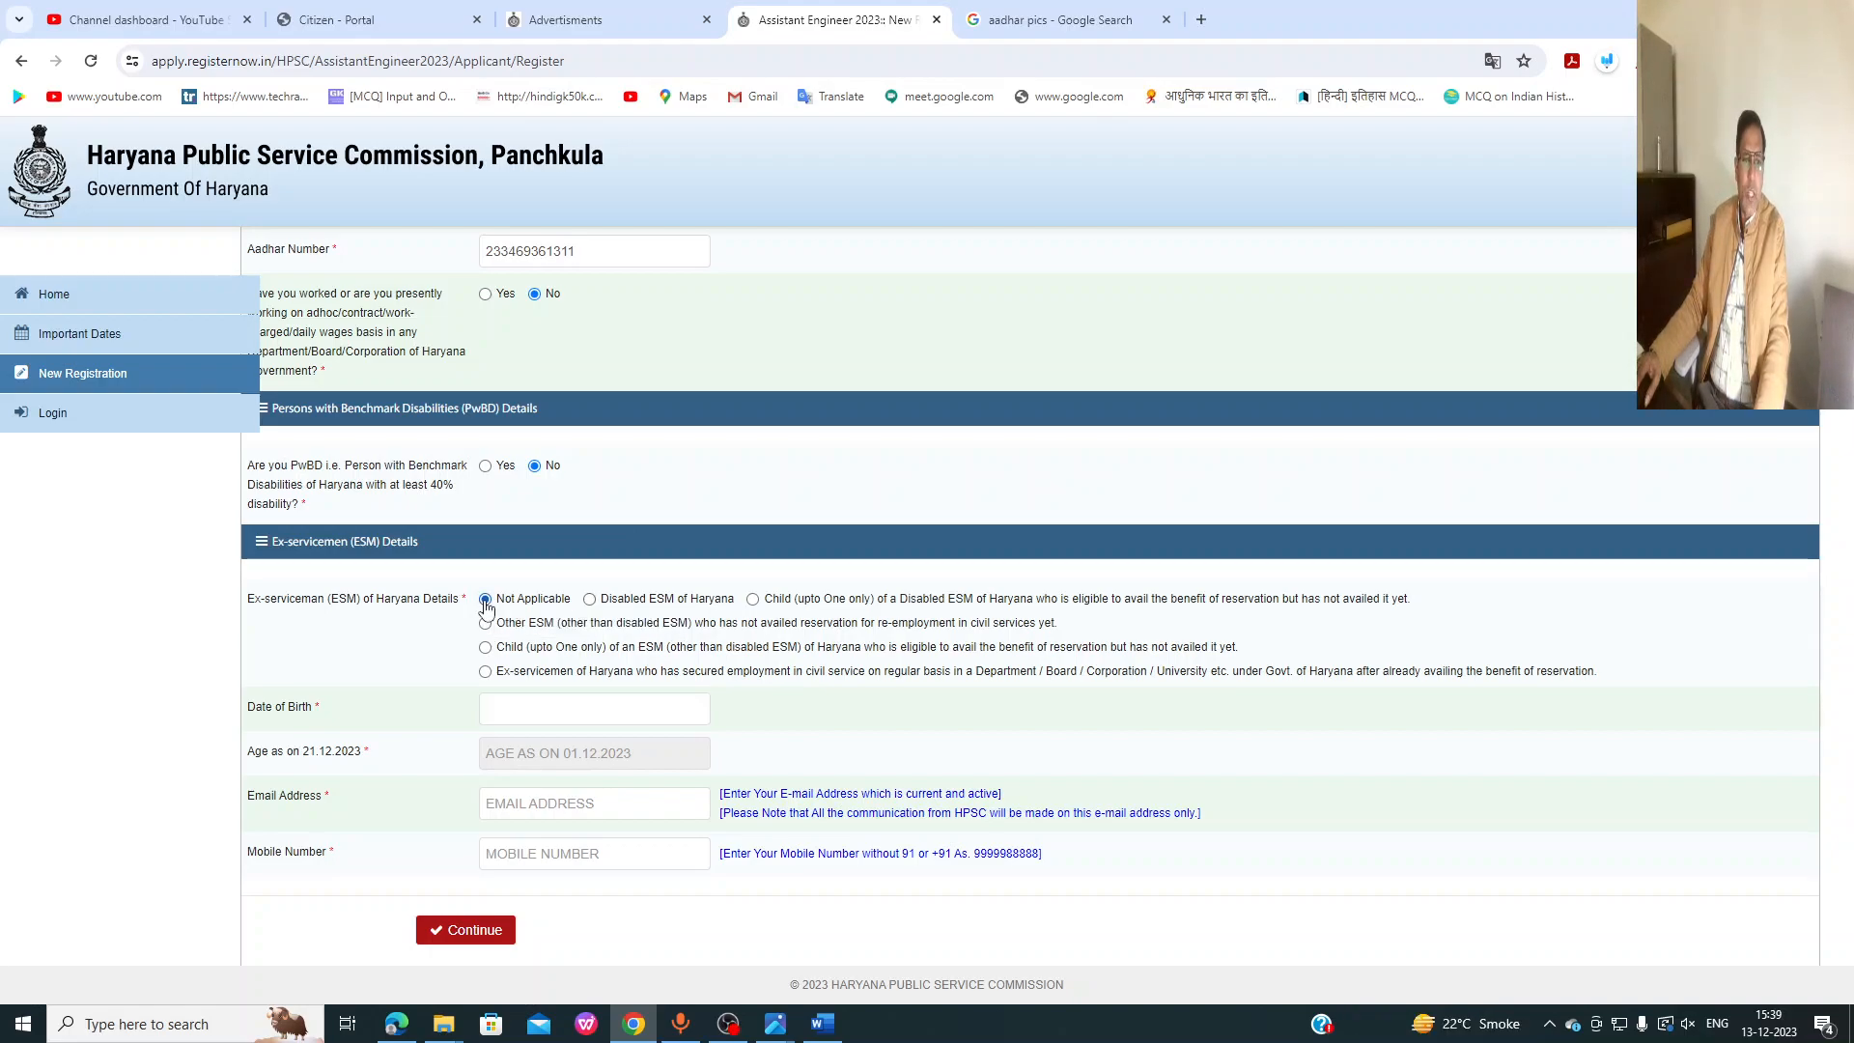
pyautogui.click(507, 708)
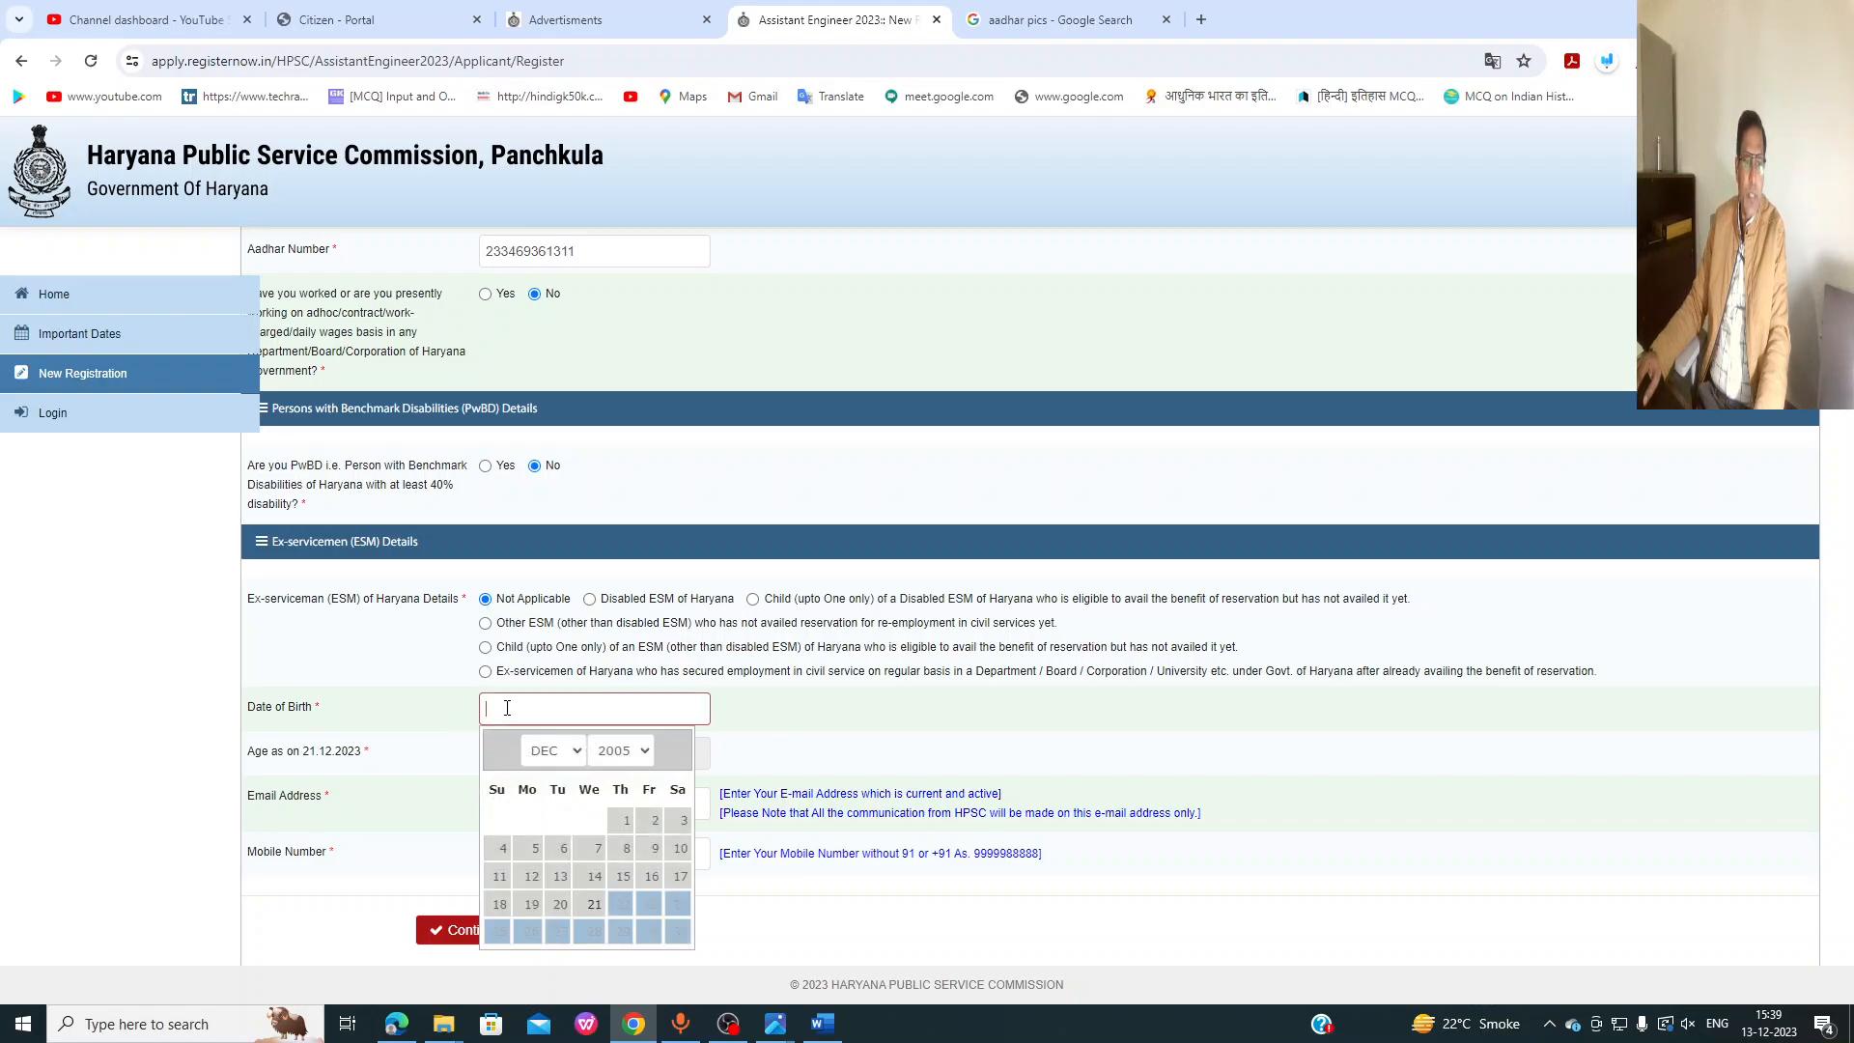
pyautogui.click(578, 752)
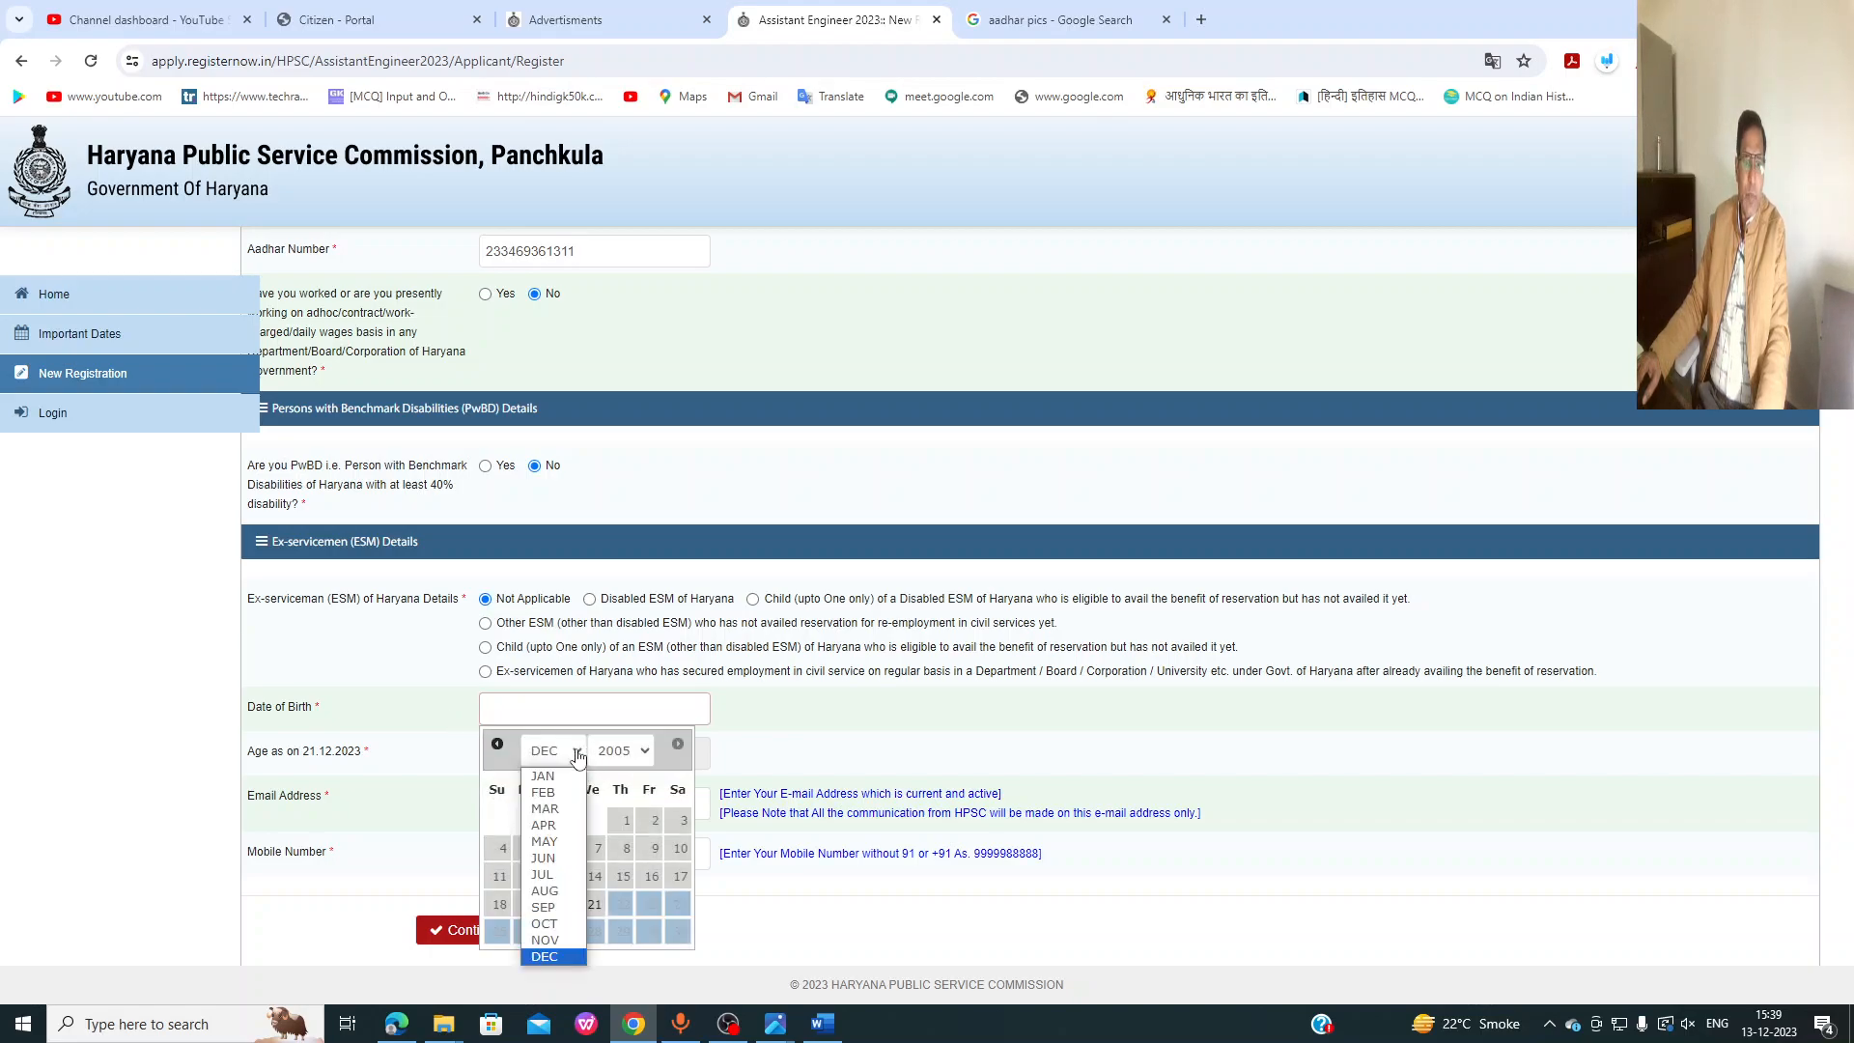
pyautogui.click(555, 857)
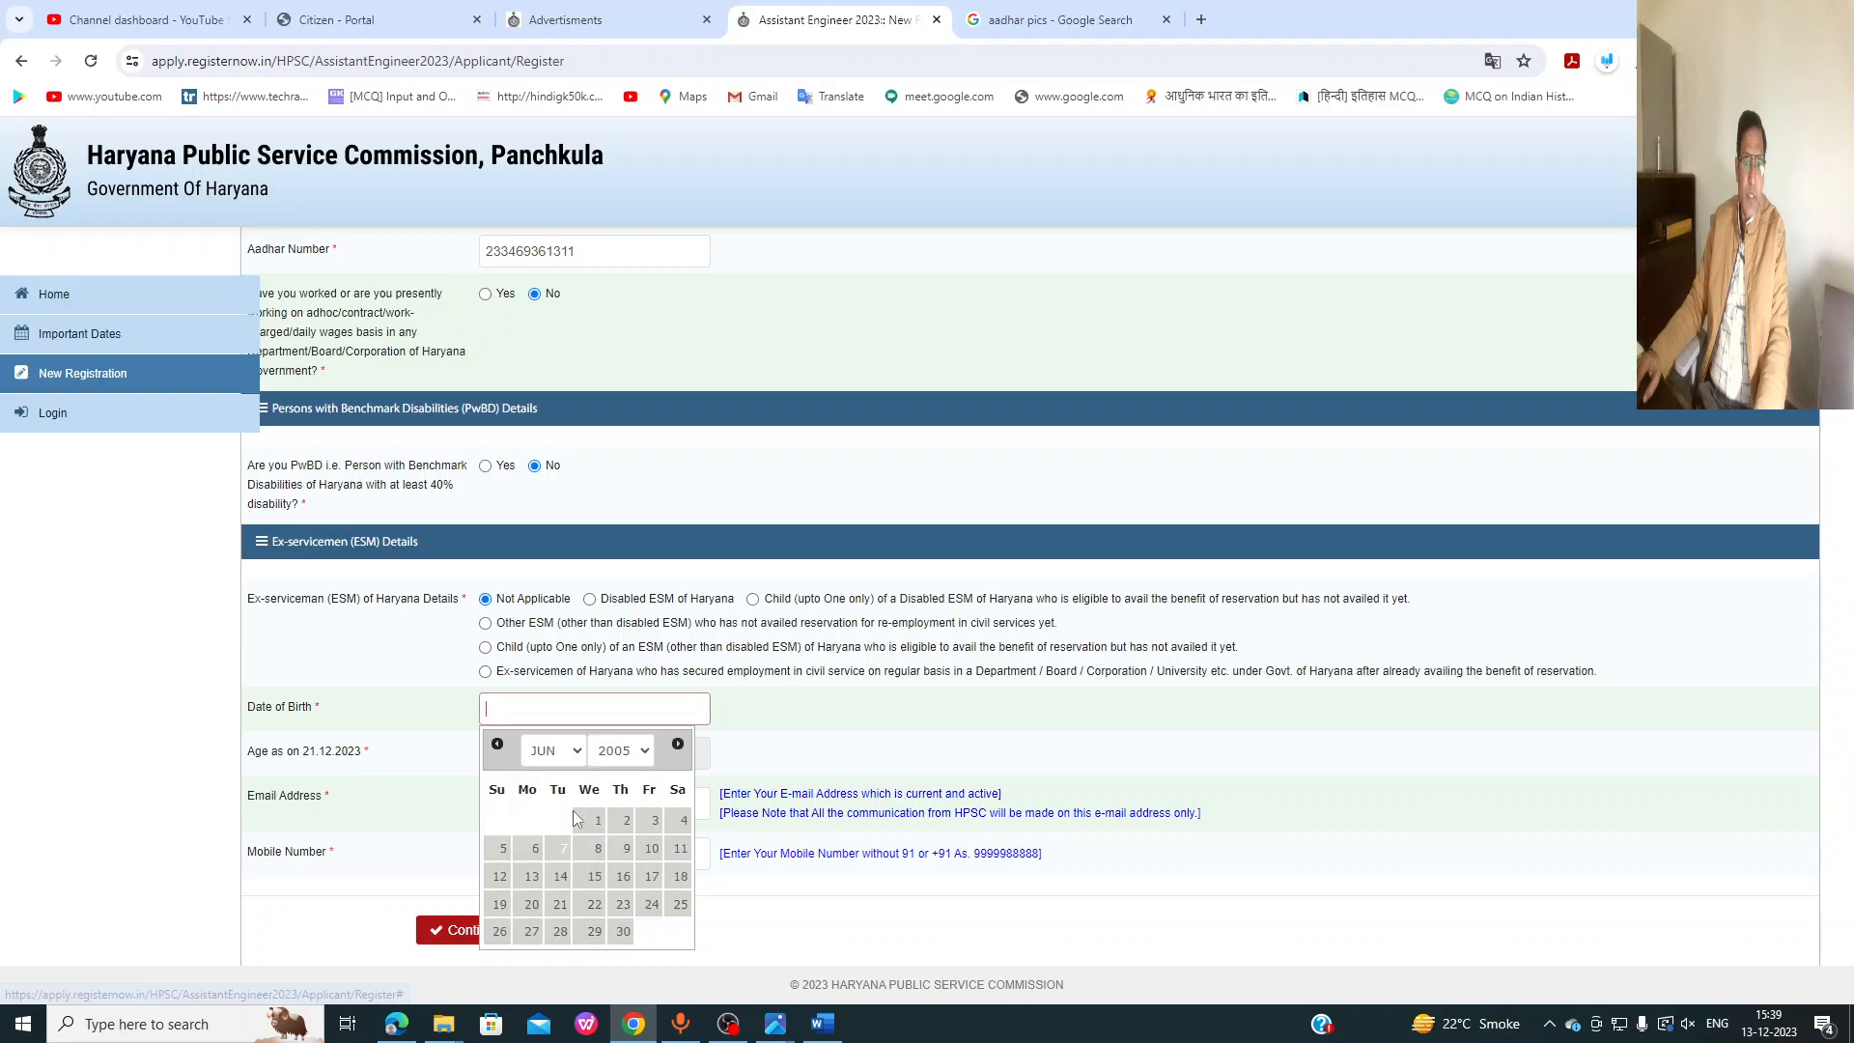
pyautogui.click(618, 752)
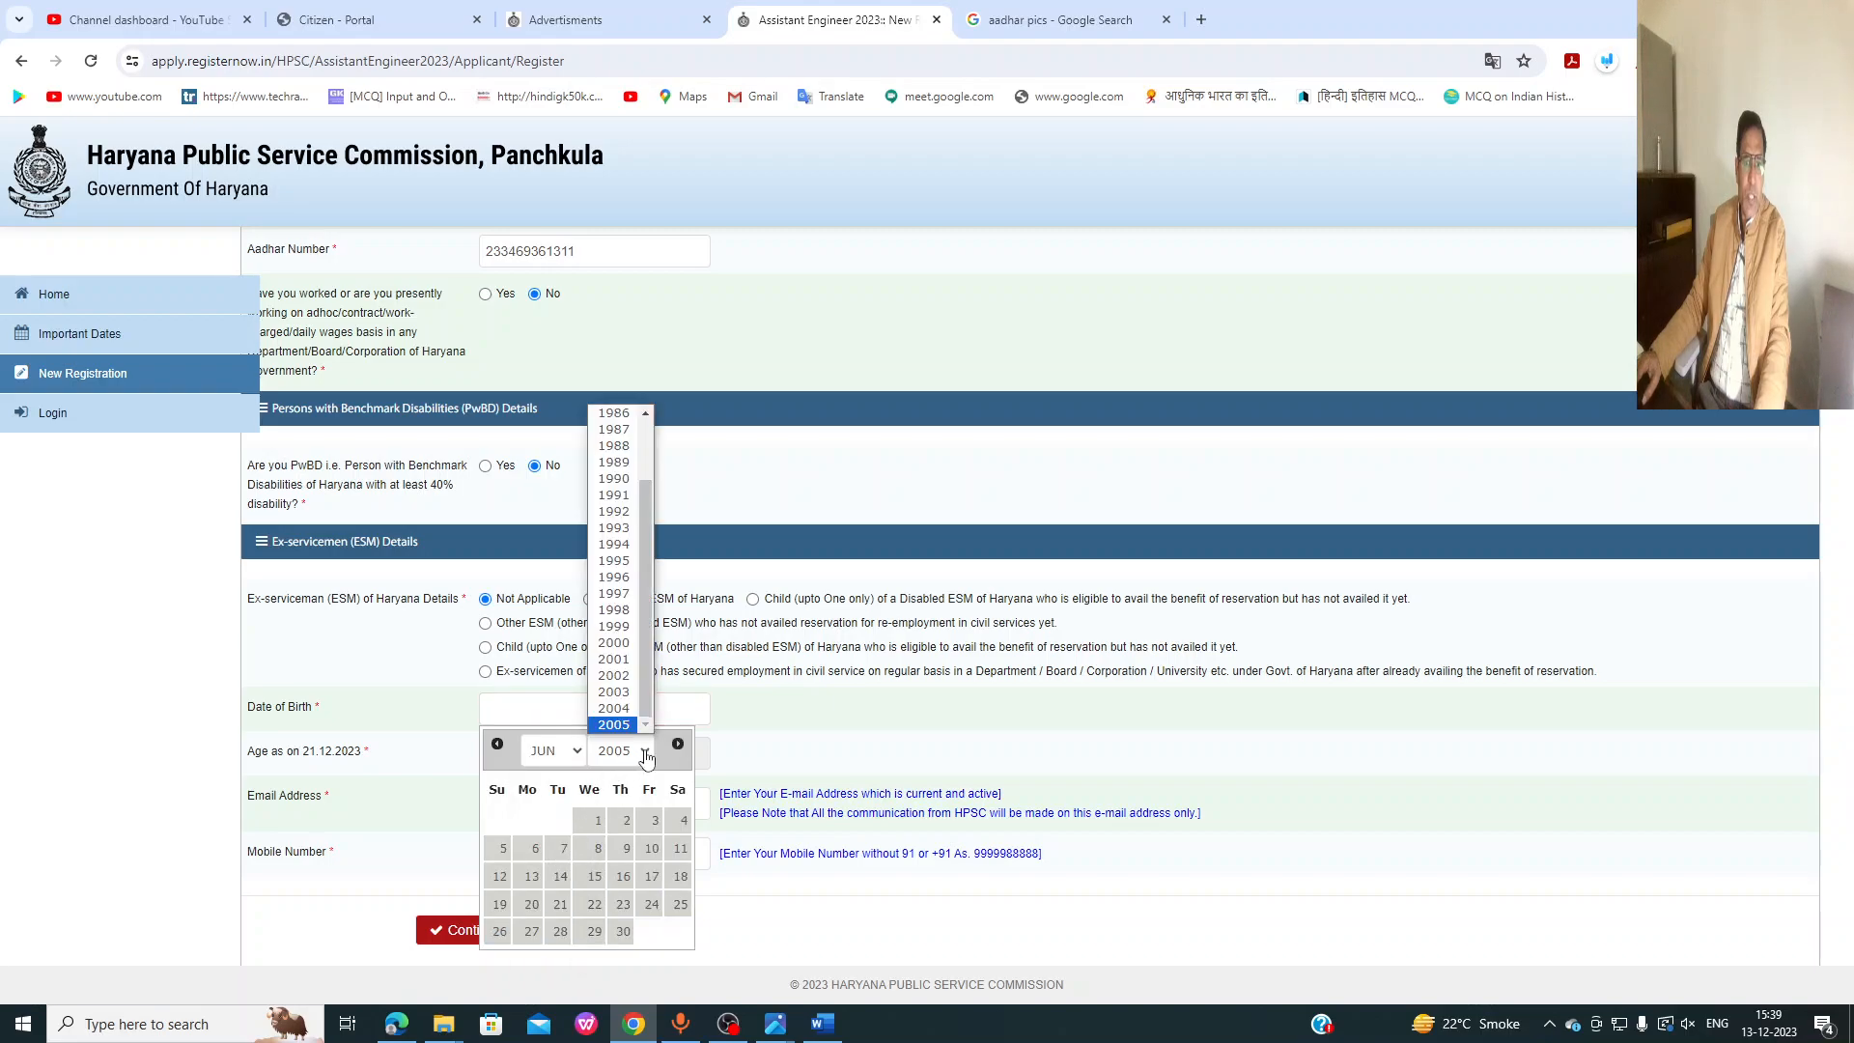
pyautogui.click(623, 544)
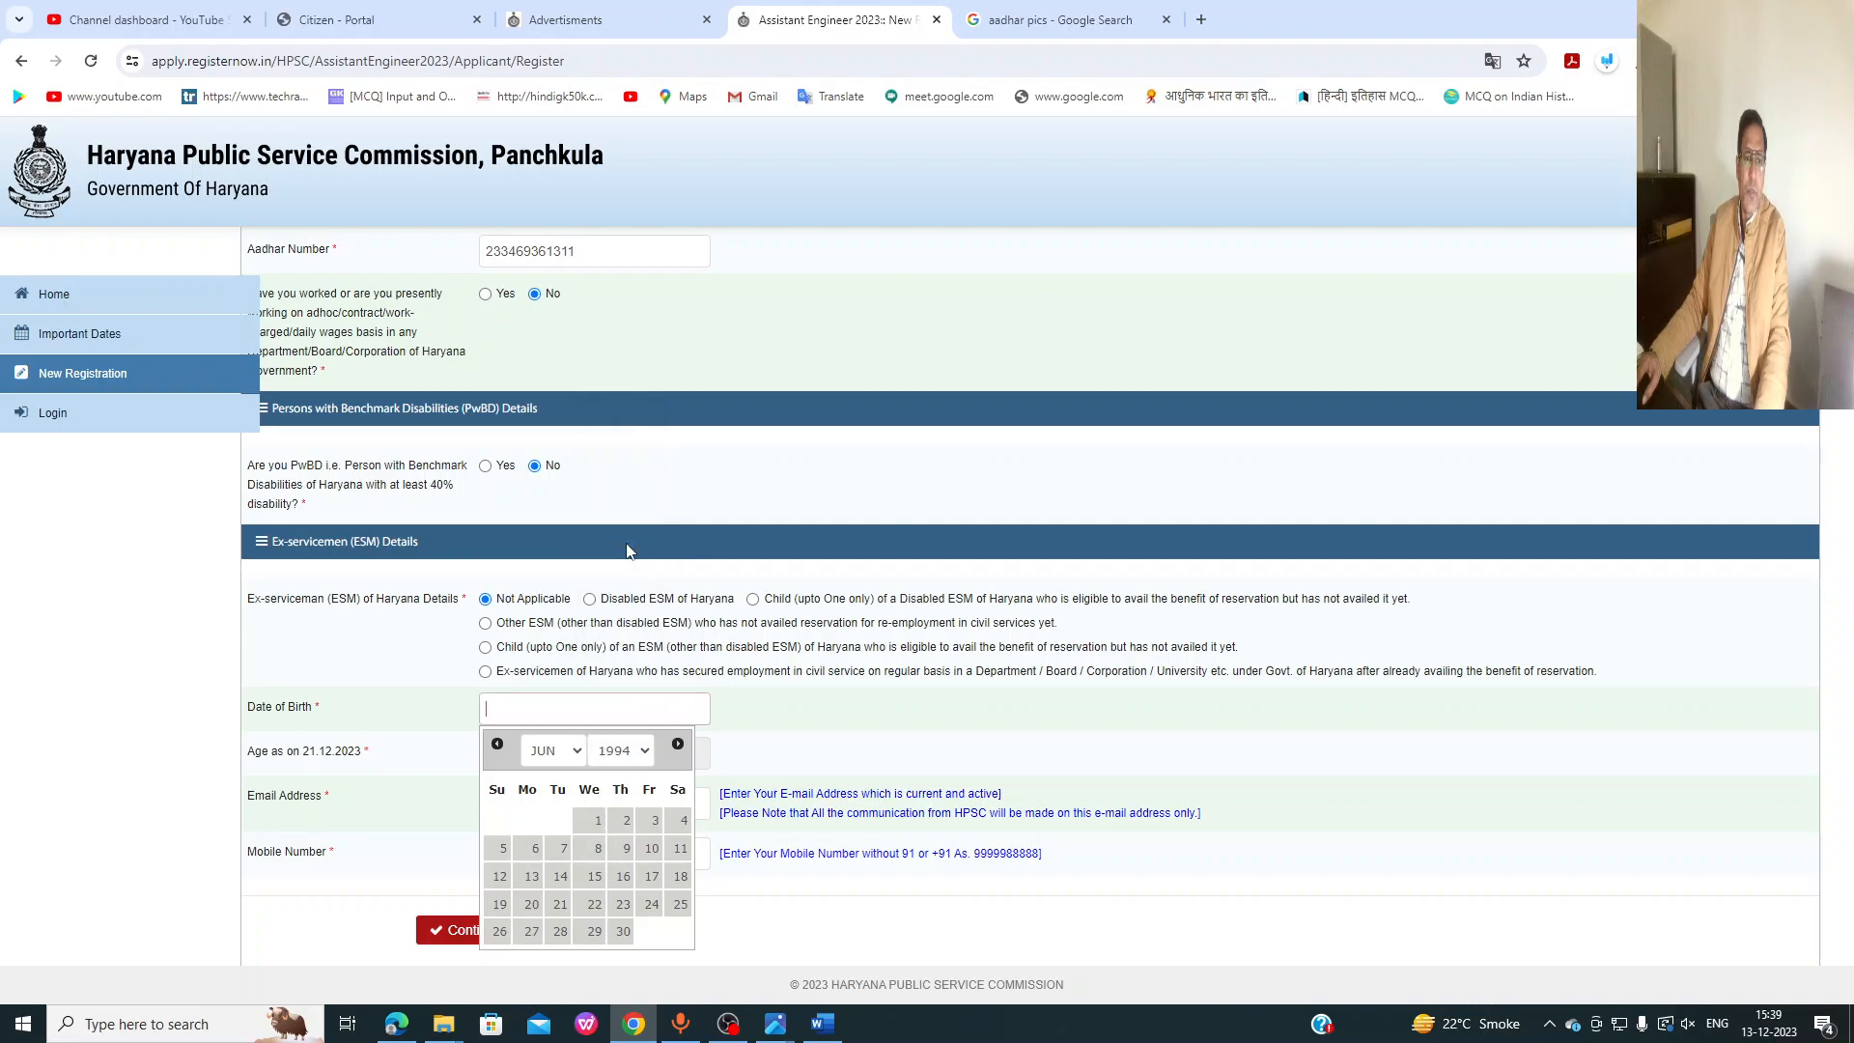
pyautogui.click(443, 666)
# Step: Fill in the applicant's date of birth by choosing its year and day in the calendar
pyautogui.click(522, 709)
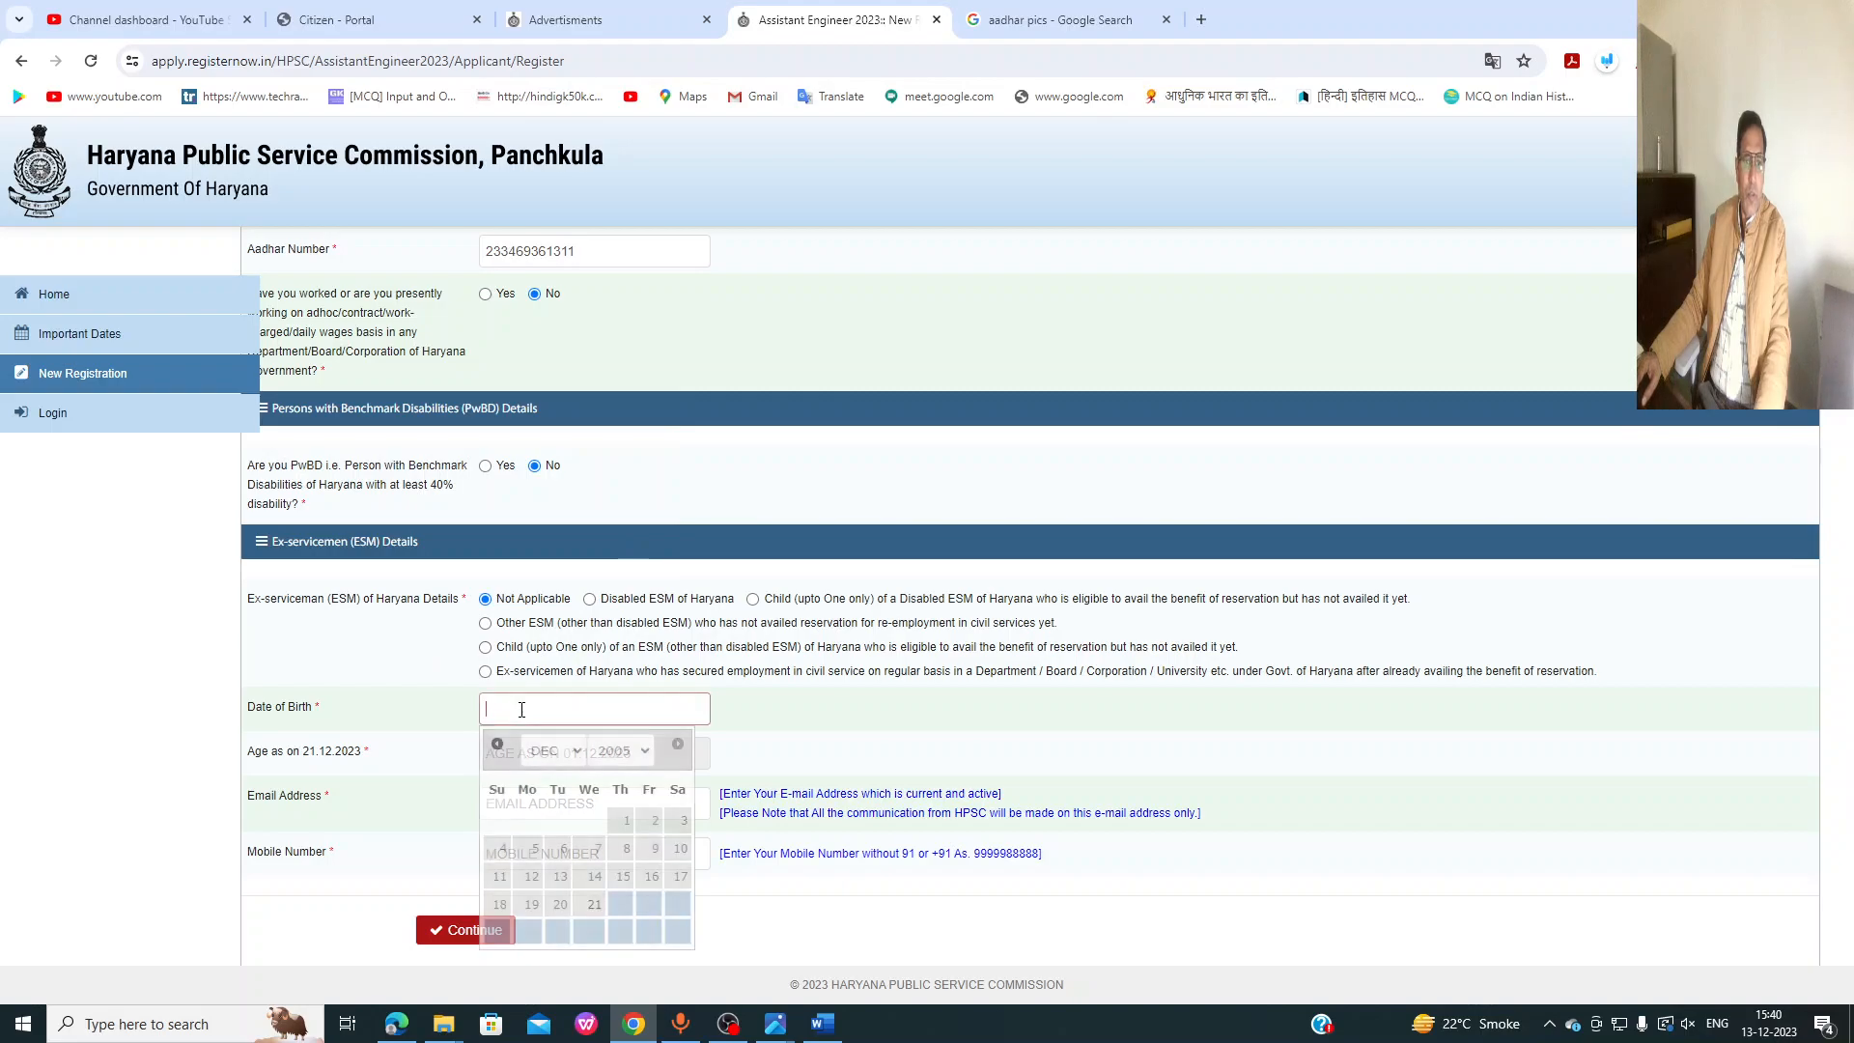
pyautogui.click(649, 749)
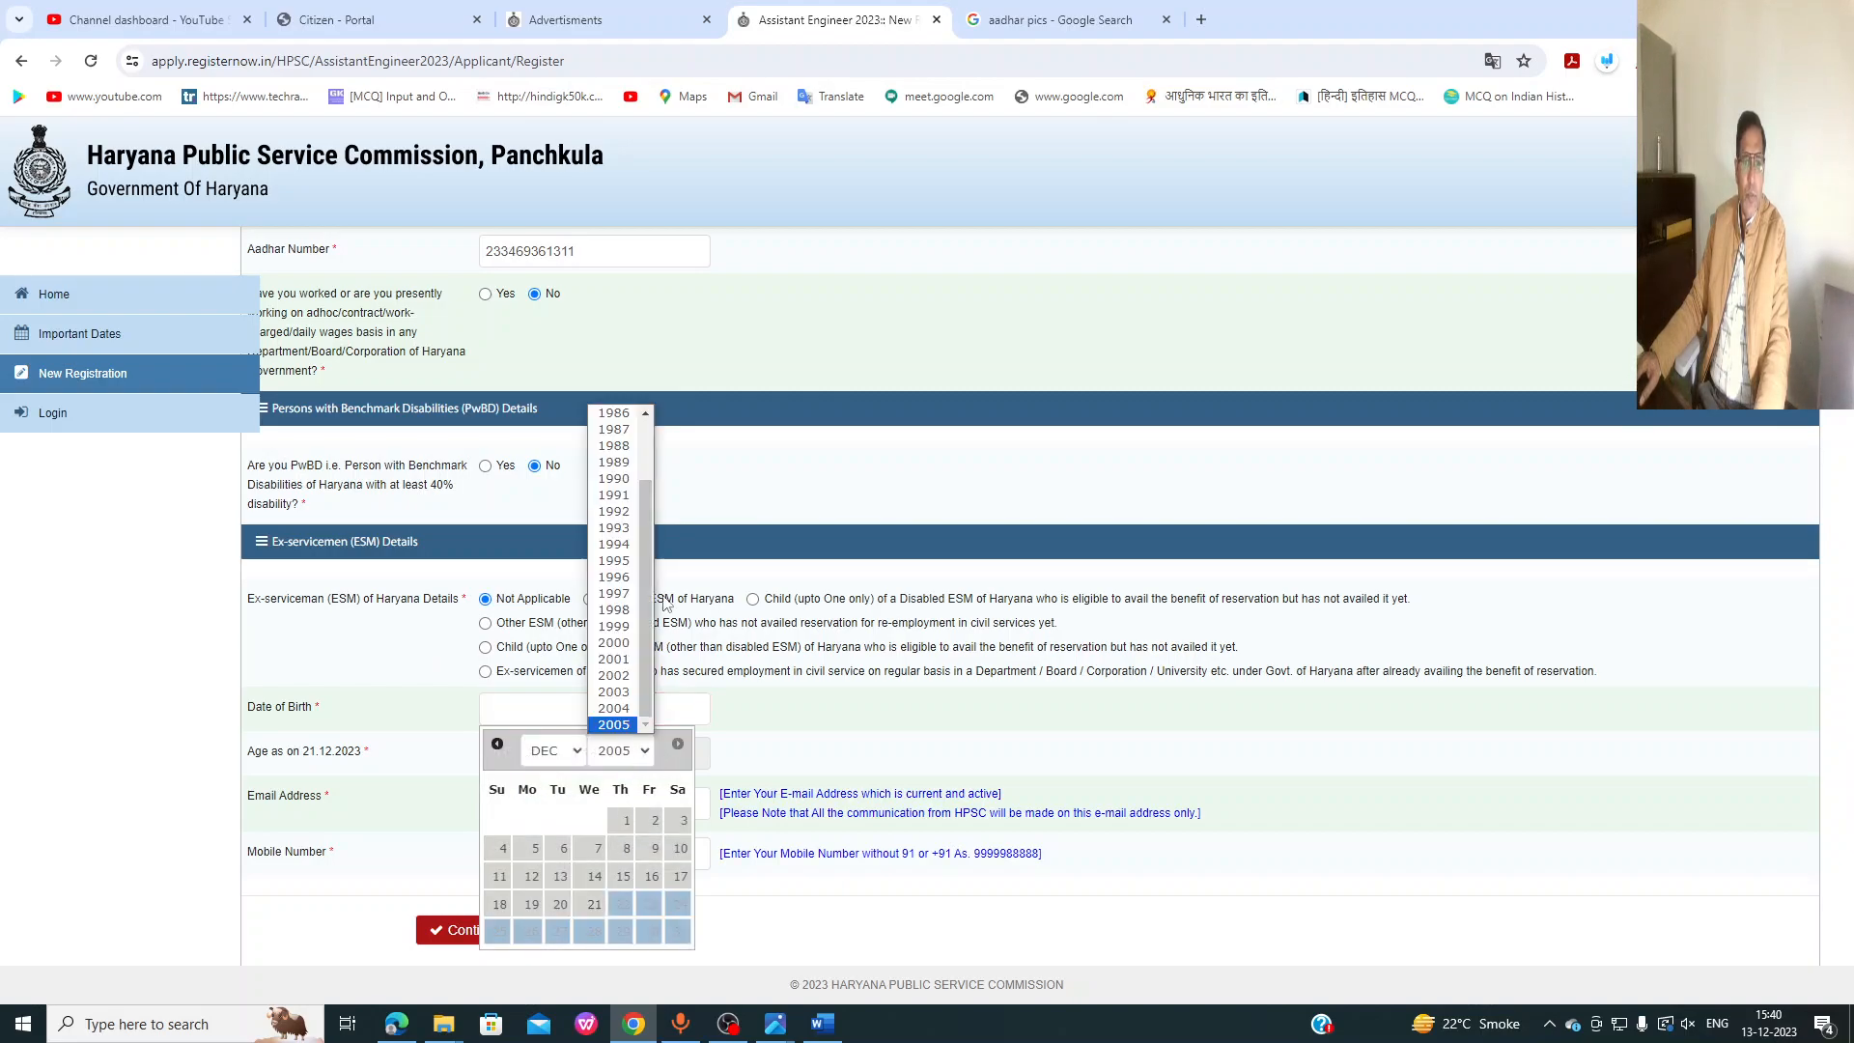
pyautogui.click(626, 546)
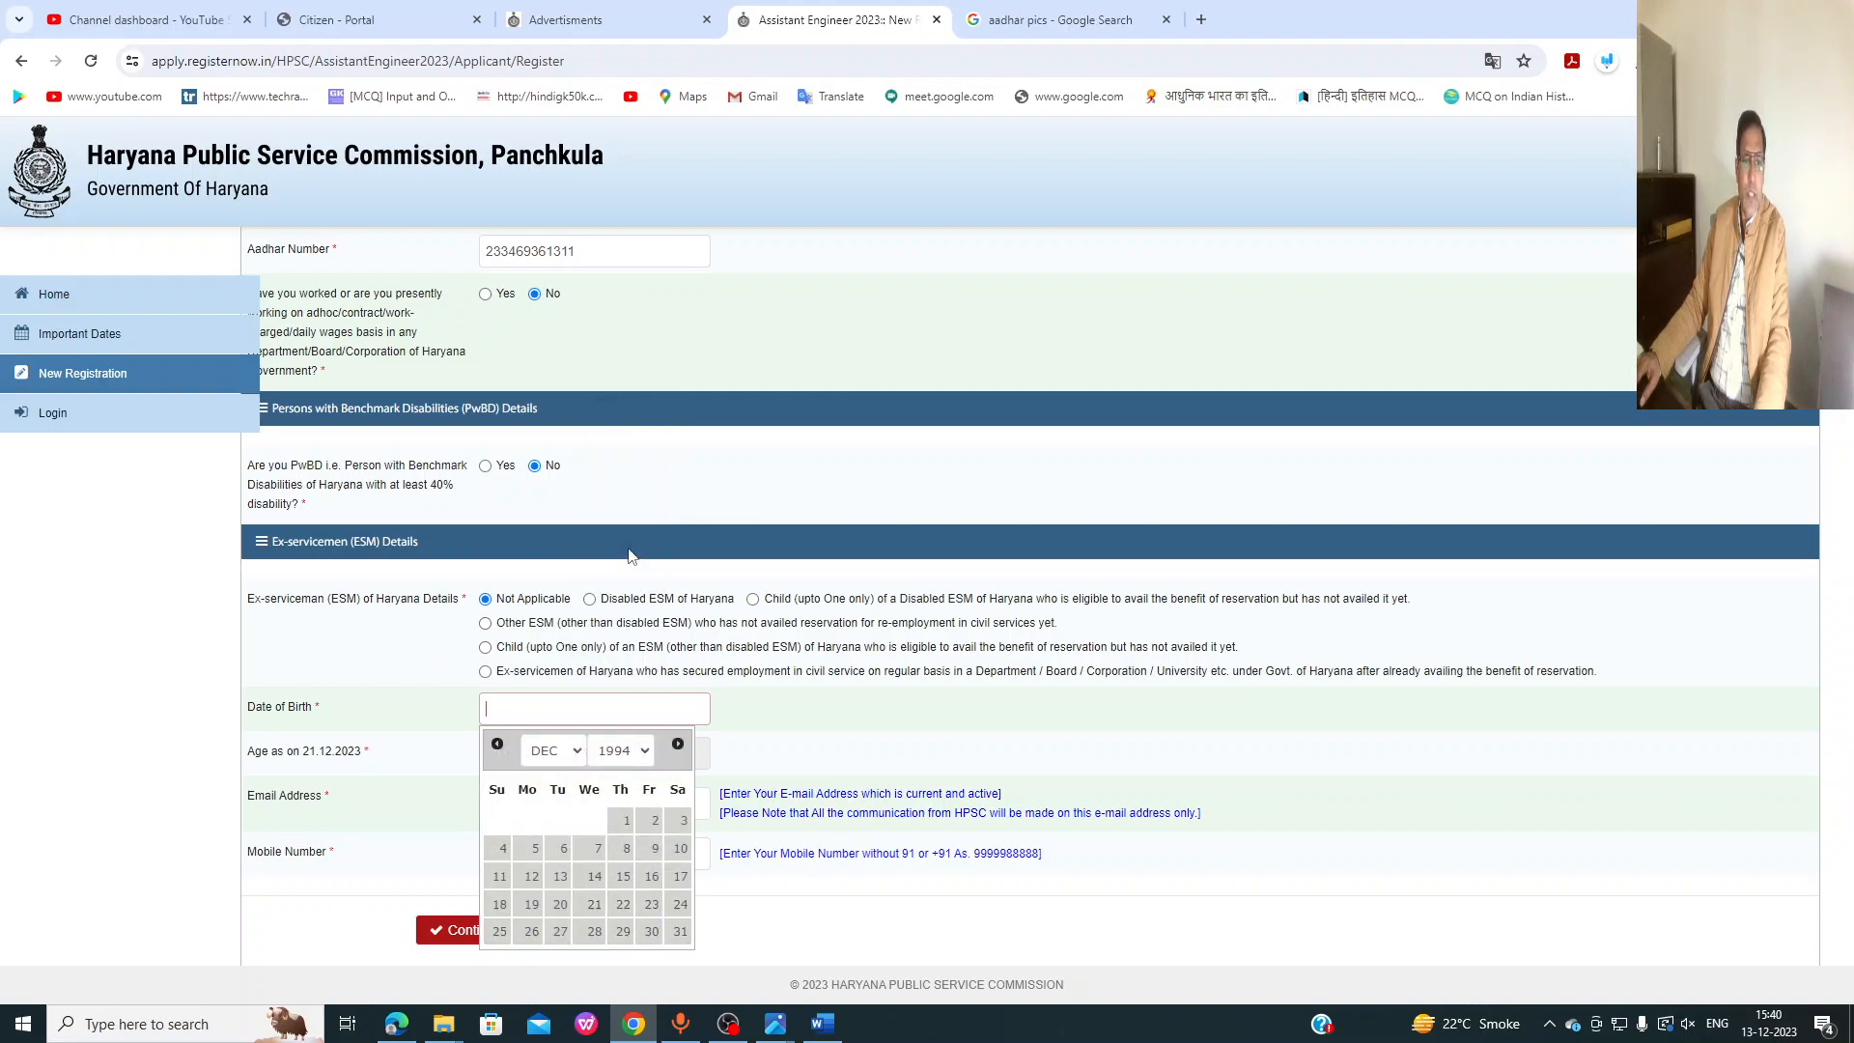
pyautogui.click(623, 875)
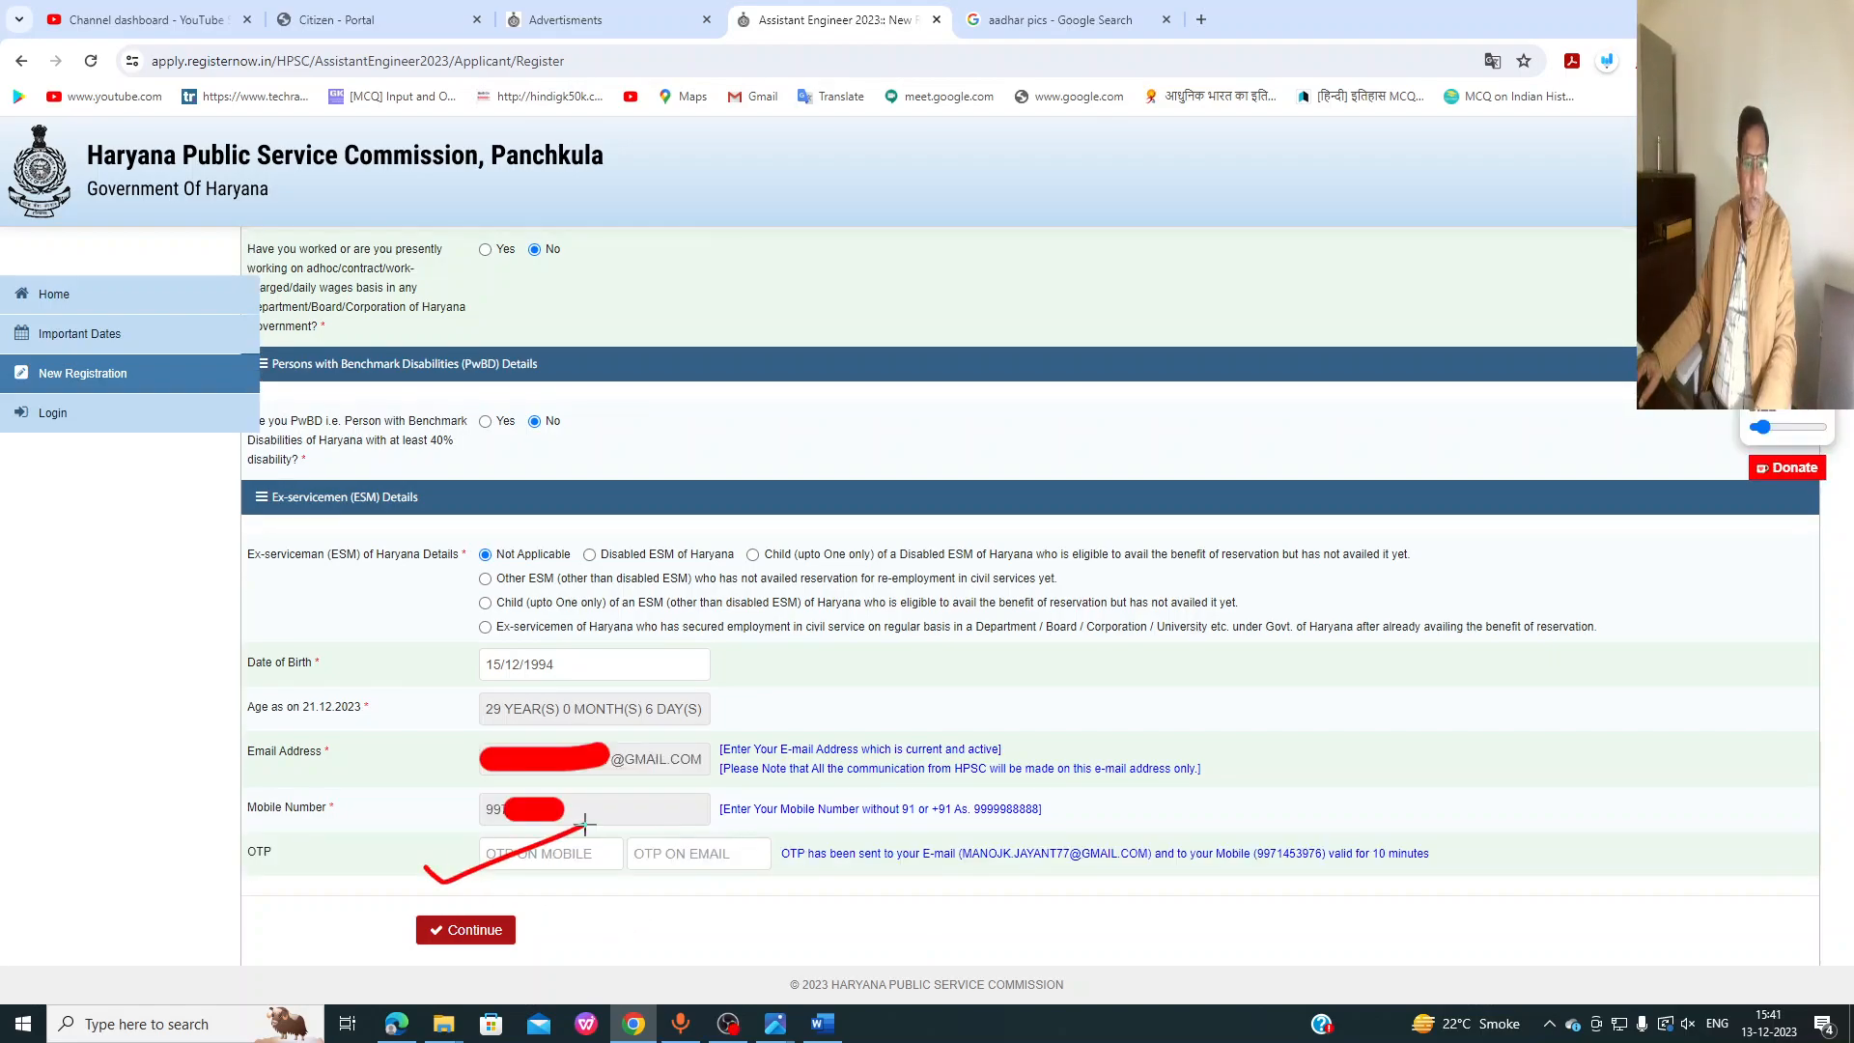
# Step: Mark the OTP on Email field with a pen tick
pyautogui.moveTo(664, 884); pyautogui.dragTo(734, 847)
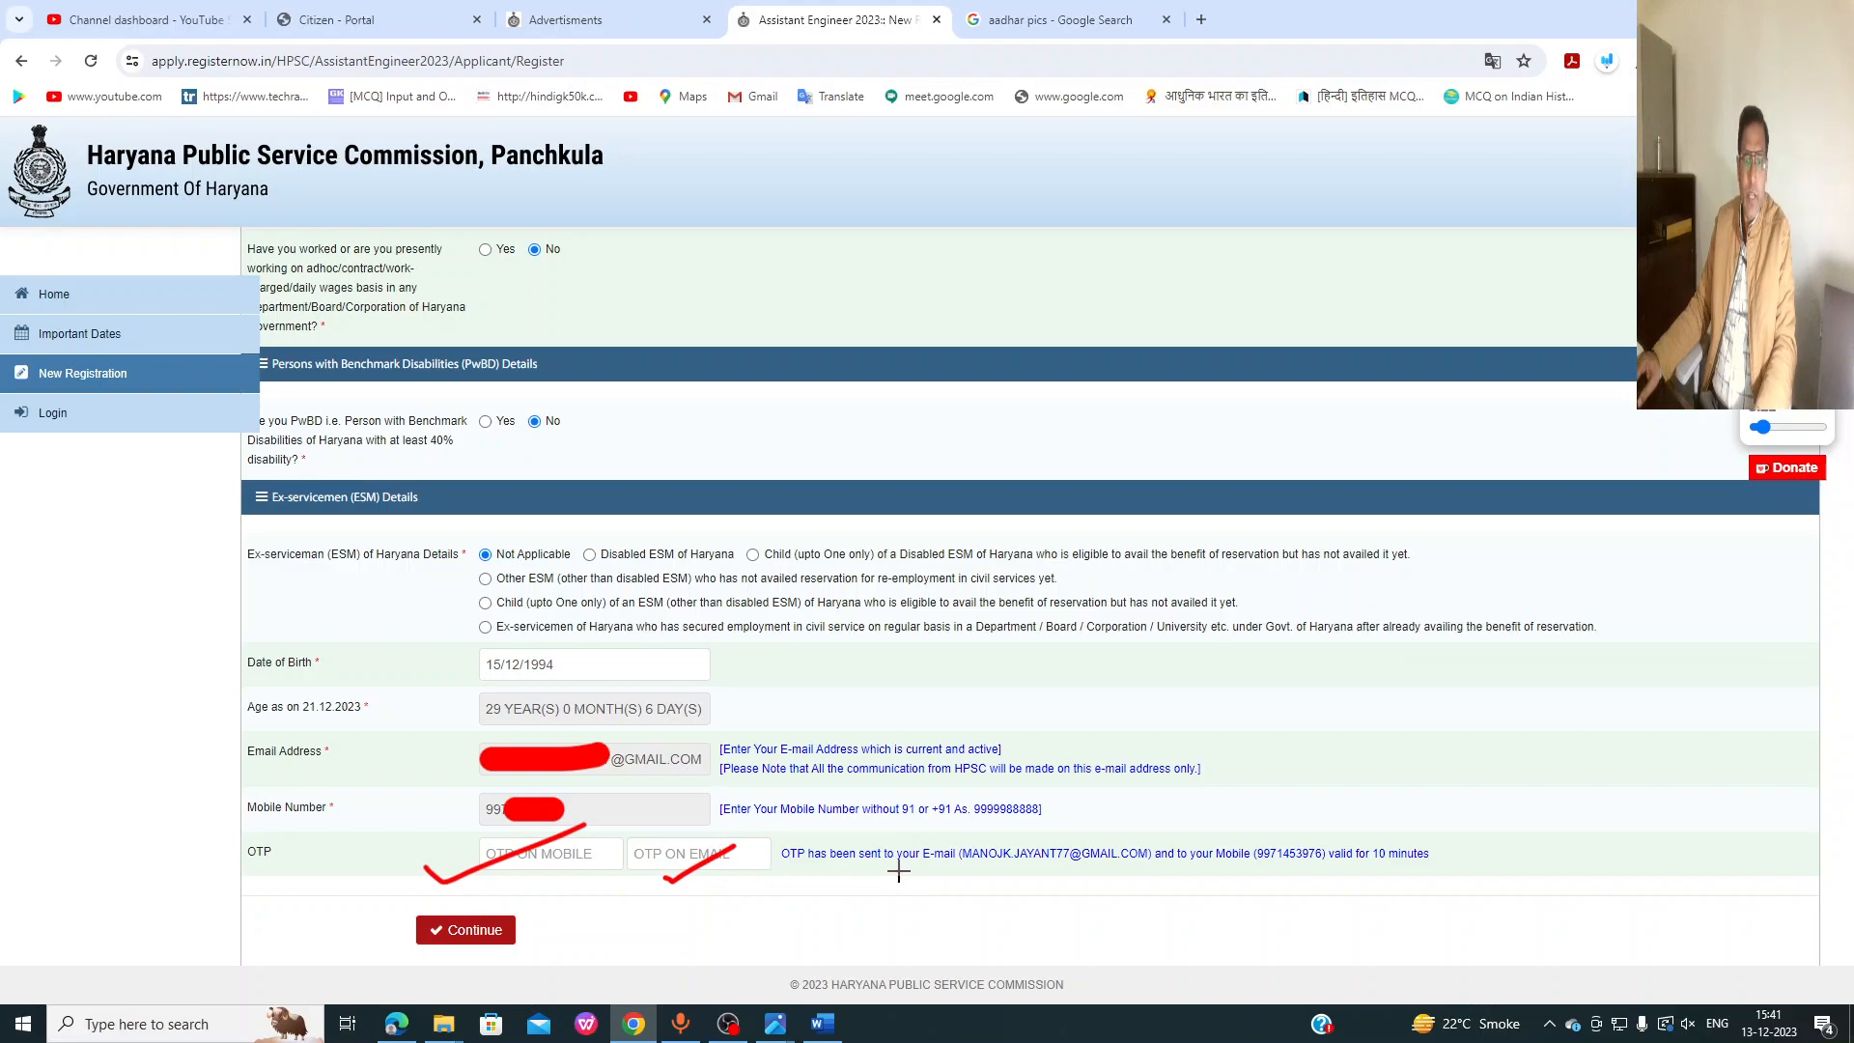
# Step: Mark the application stages and Save and Continue in pen, and save the registration information
pyautogui.moveTo(476, 945); pyautogui.dragTo(534, 928)
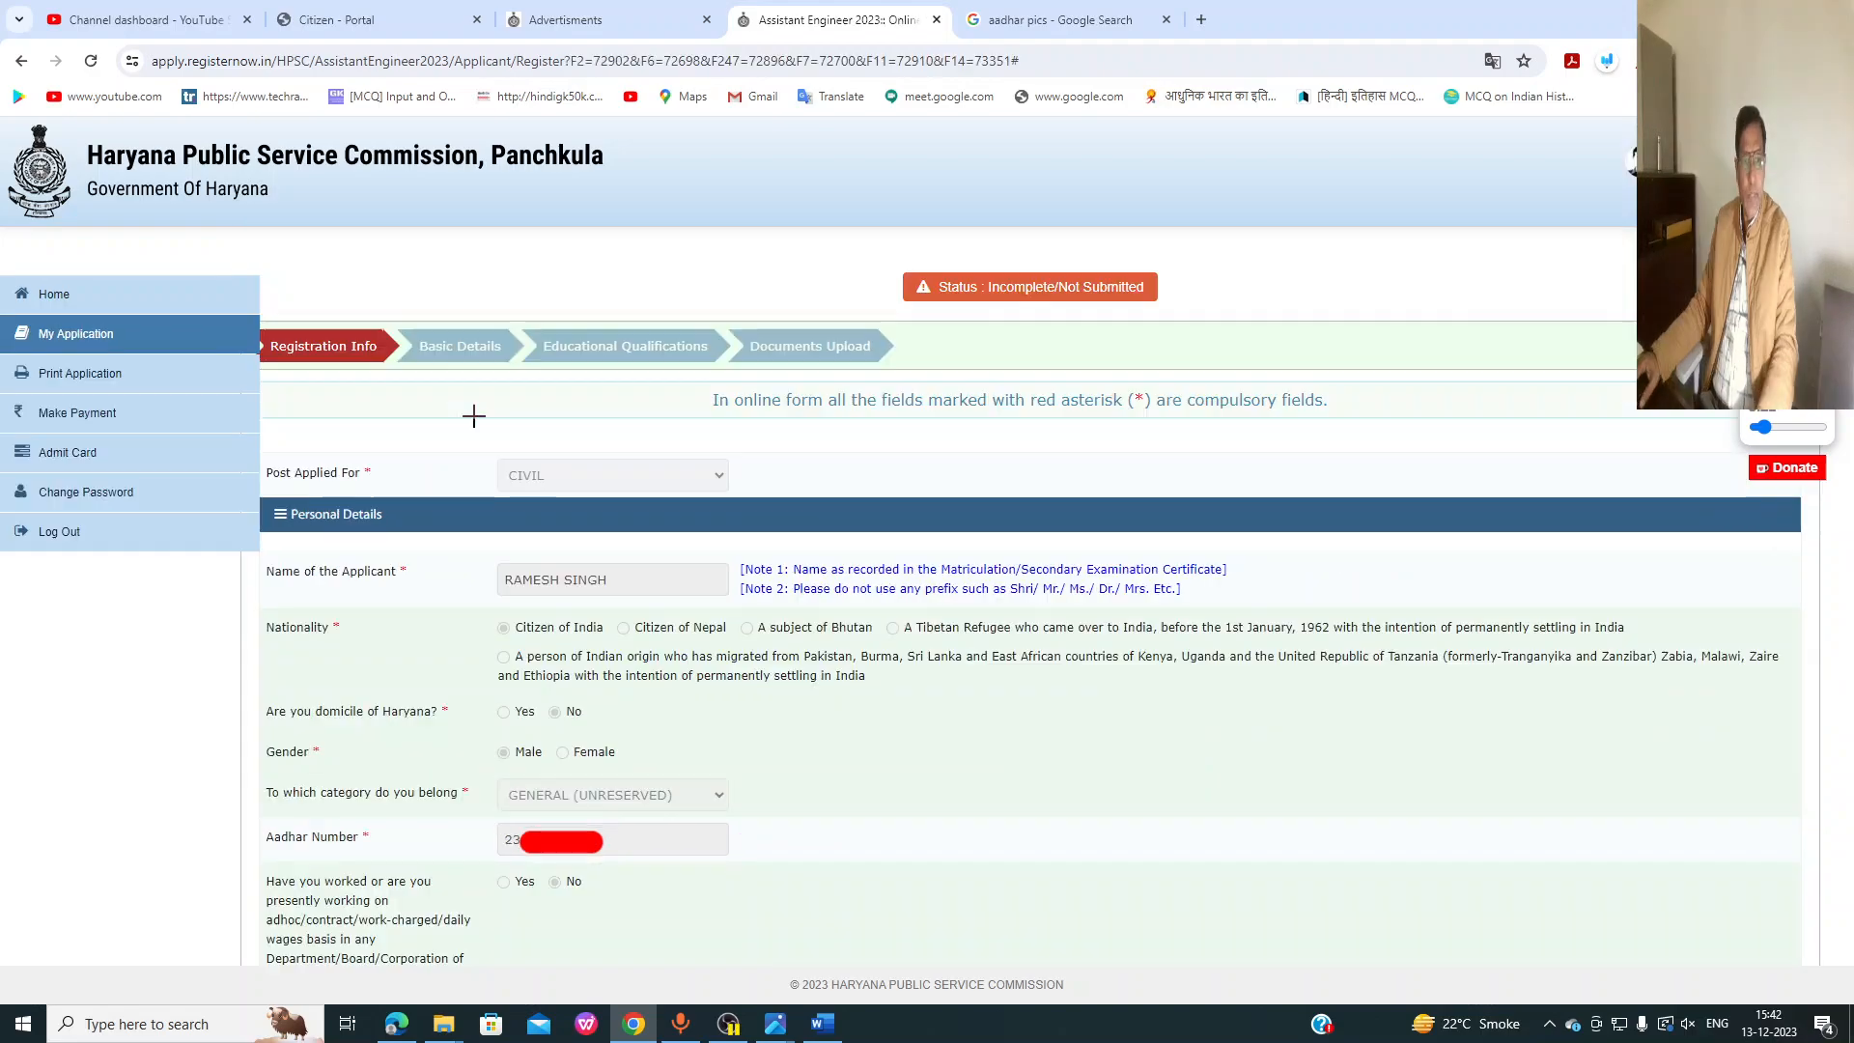
pyautogui.moveTo(338, 436); pyautogui.dragTo(560, 350)
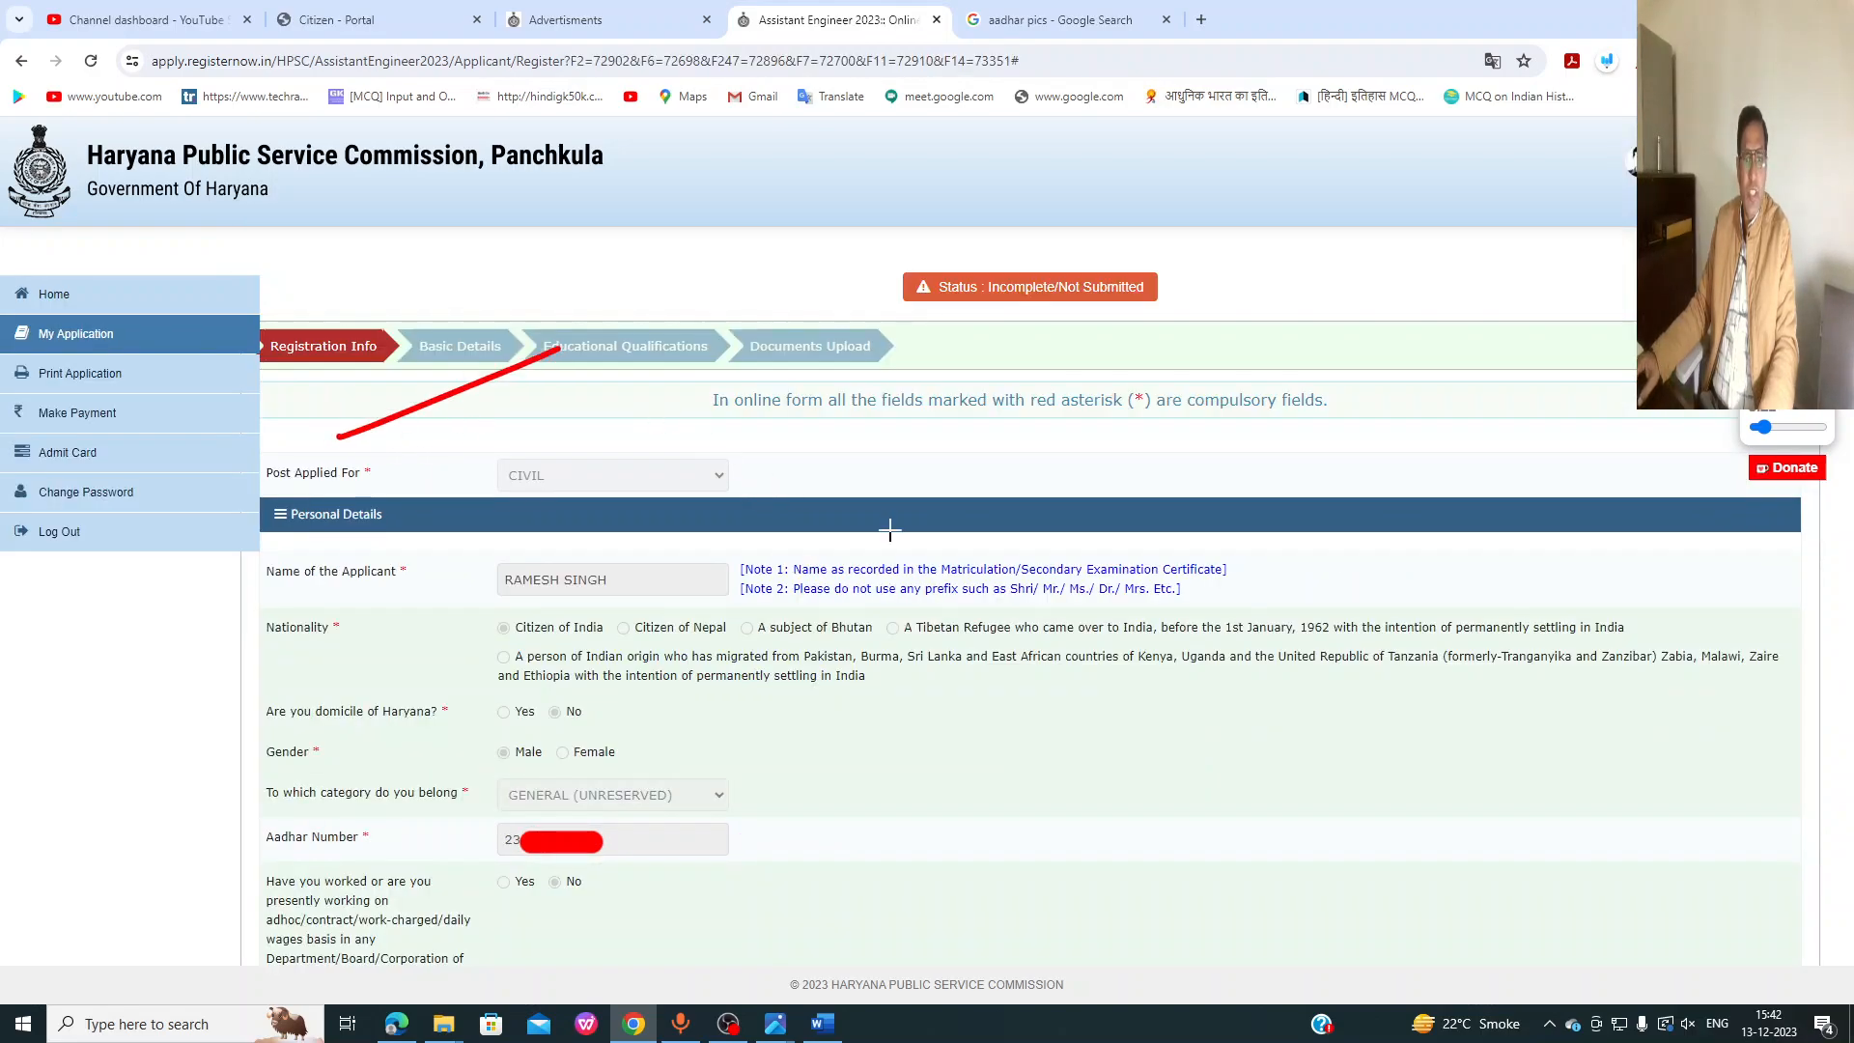
pyautogui.scroll(-2, 804, 599)
pyautogui.scroll(-4, 803, 617)
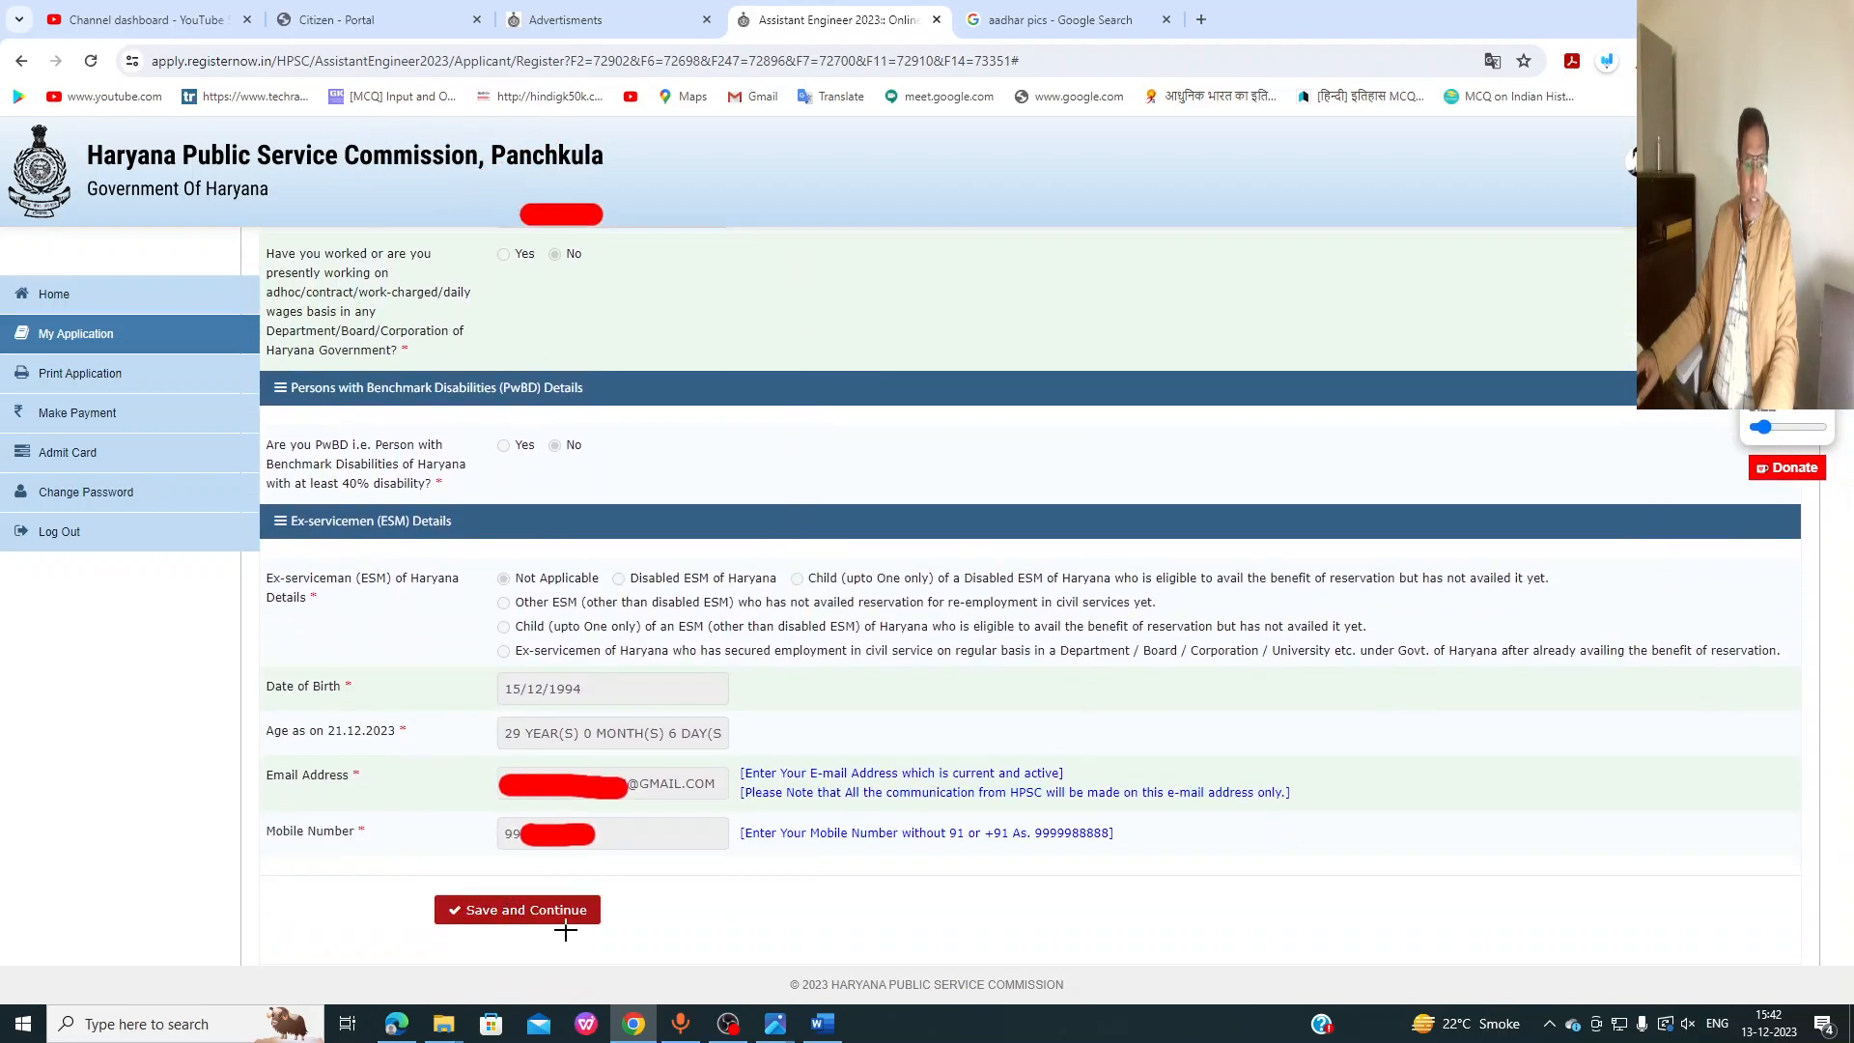
pyautogui.moveTo(456, 939)
pyautogui.mouseDown()
pyautogui.moveTo(736, 941)
pyautogui.moveTo(468, 871)
pyautogui.moveTo(628, 957)
pyautogui.mouseUp()
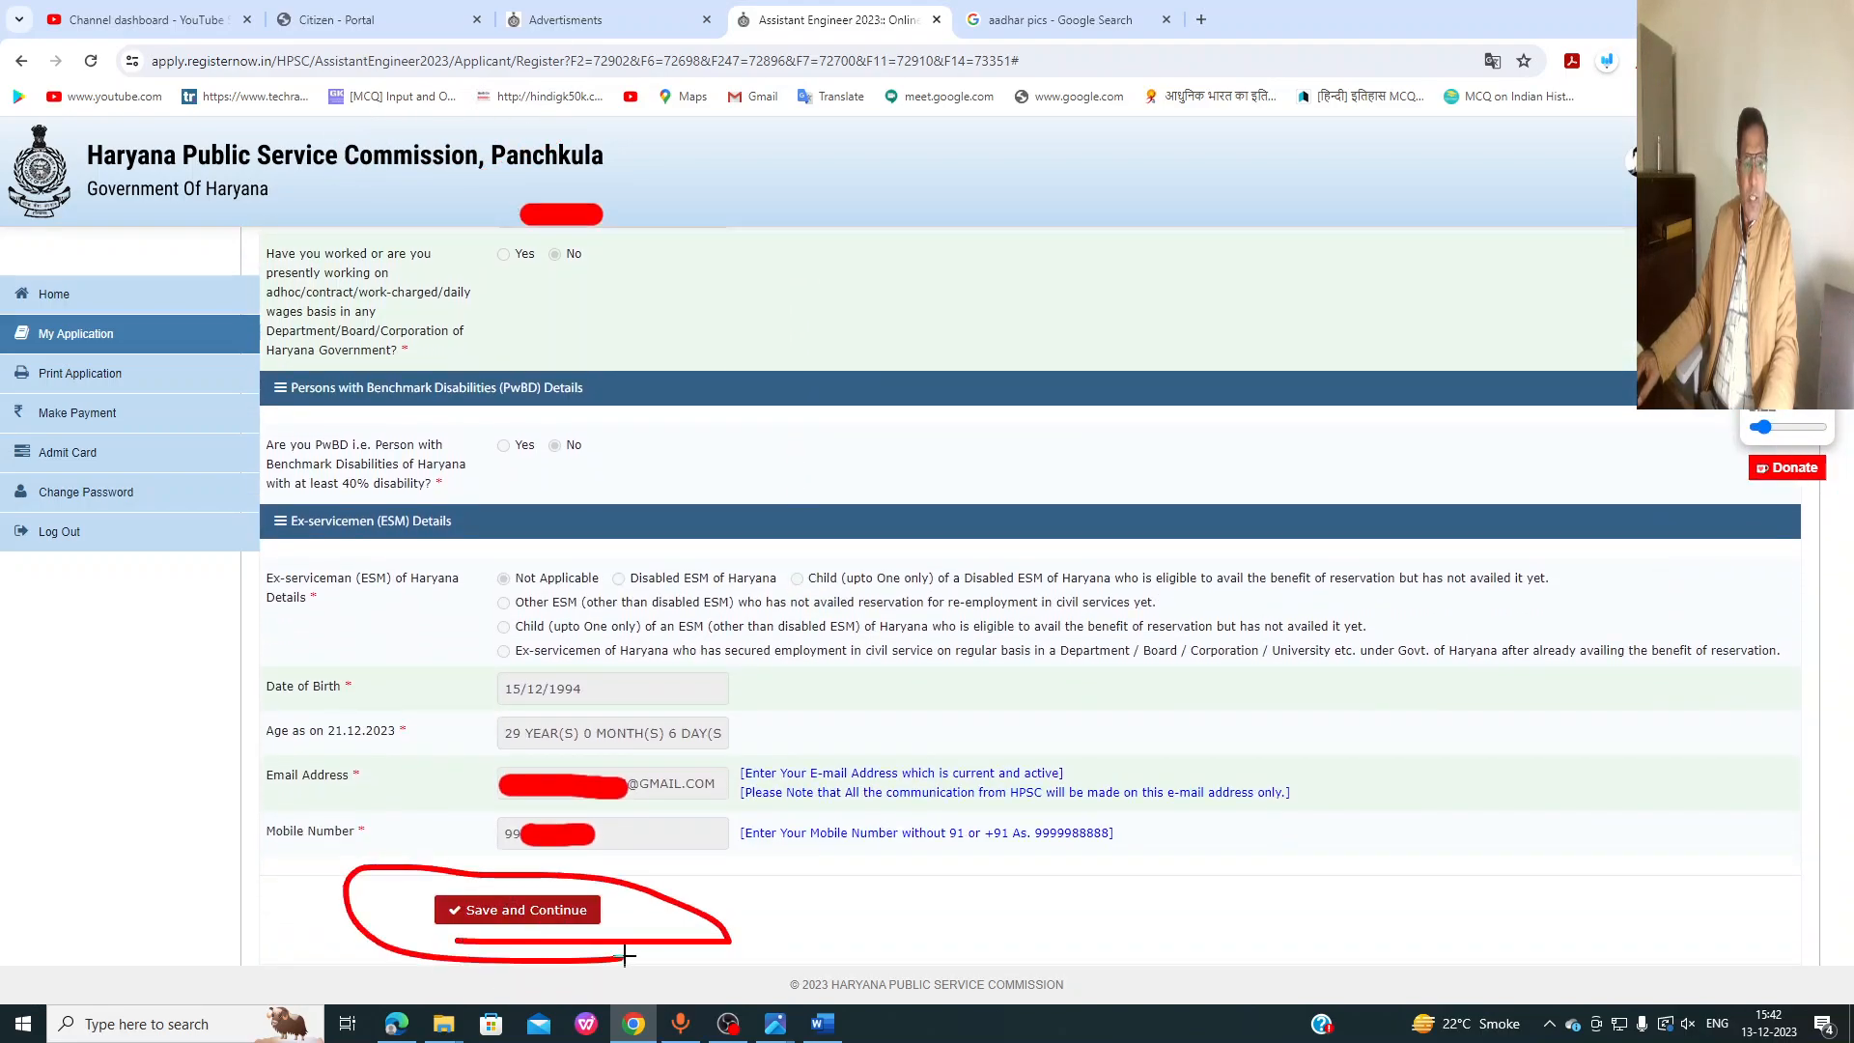
pyautogui.click(517, 909)
# Step: Mark the Basic Details stage, both parents' name fields, and the debarment question with its No option in pen
pyautogui.moveTo(359, 396)
pyautogui.mouseDown()
pyautogui.moveTo(367, 413)
pyautogui.moveTo(487, 327)
pyautogui.mouseUp()
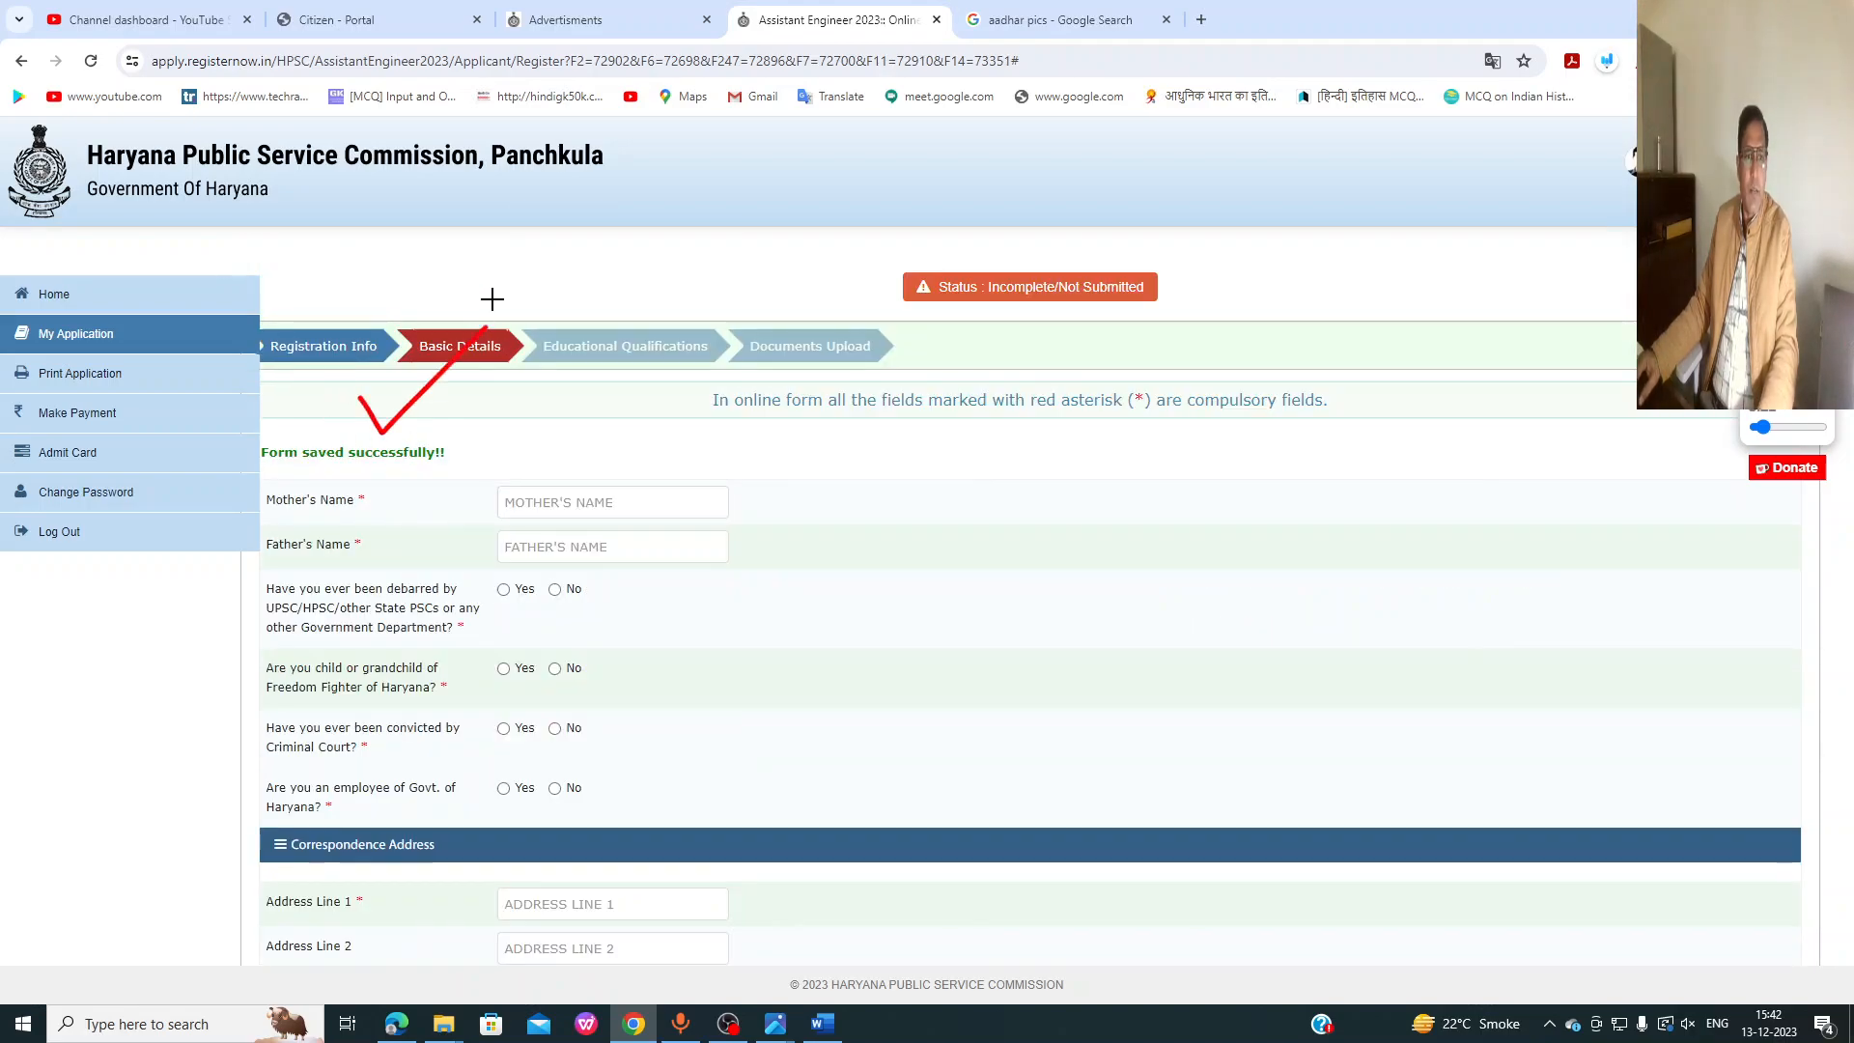
pyautogui.moveTo(424, 501); pyautogui.dragTo(495, 481)
pyautogui.moveTo(439, 556)
pyautogui.mouseDown()
pyautogui.moveTo(461, 570)
pyautogui.moveTo(615, 502)
pyautogui.mouseUp()
pyautogui.moveTo(280, 586); pyautogui.dragTo(417, 572)
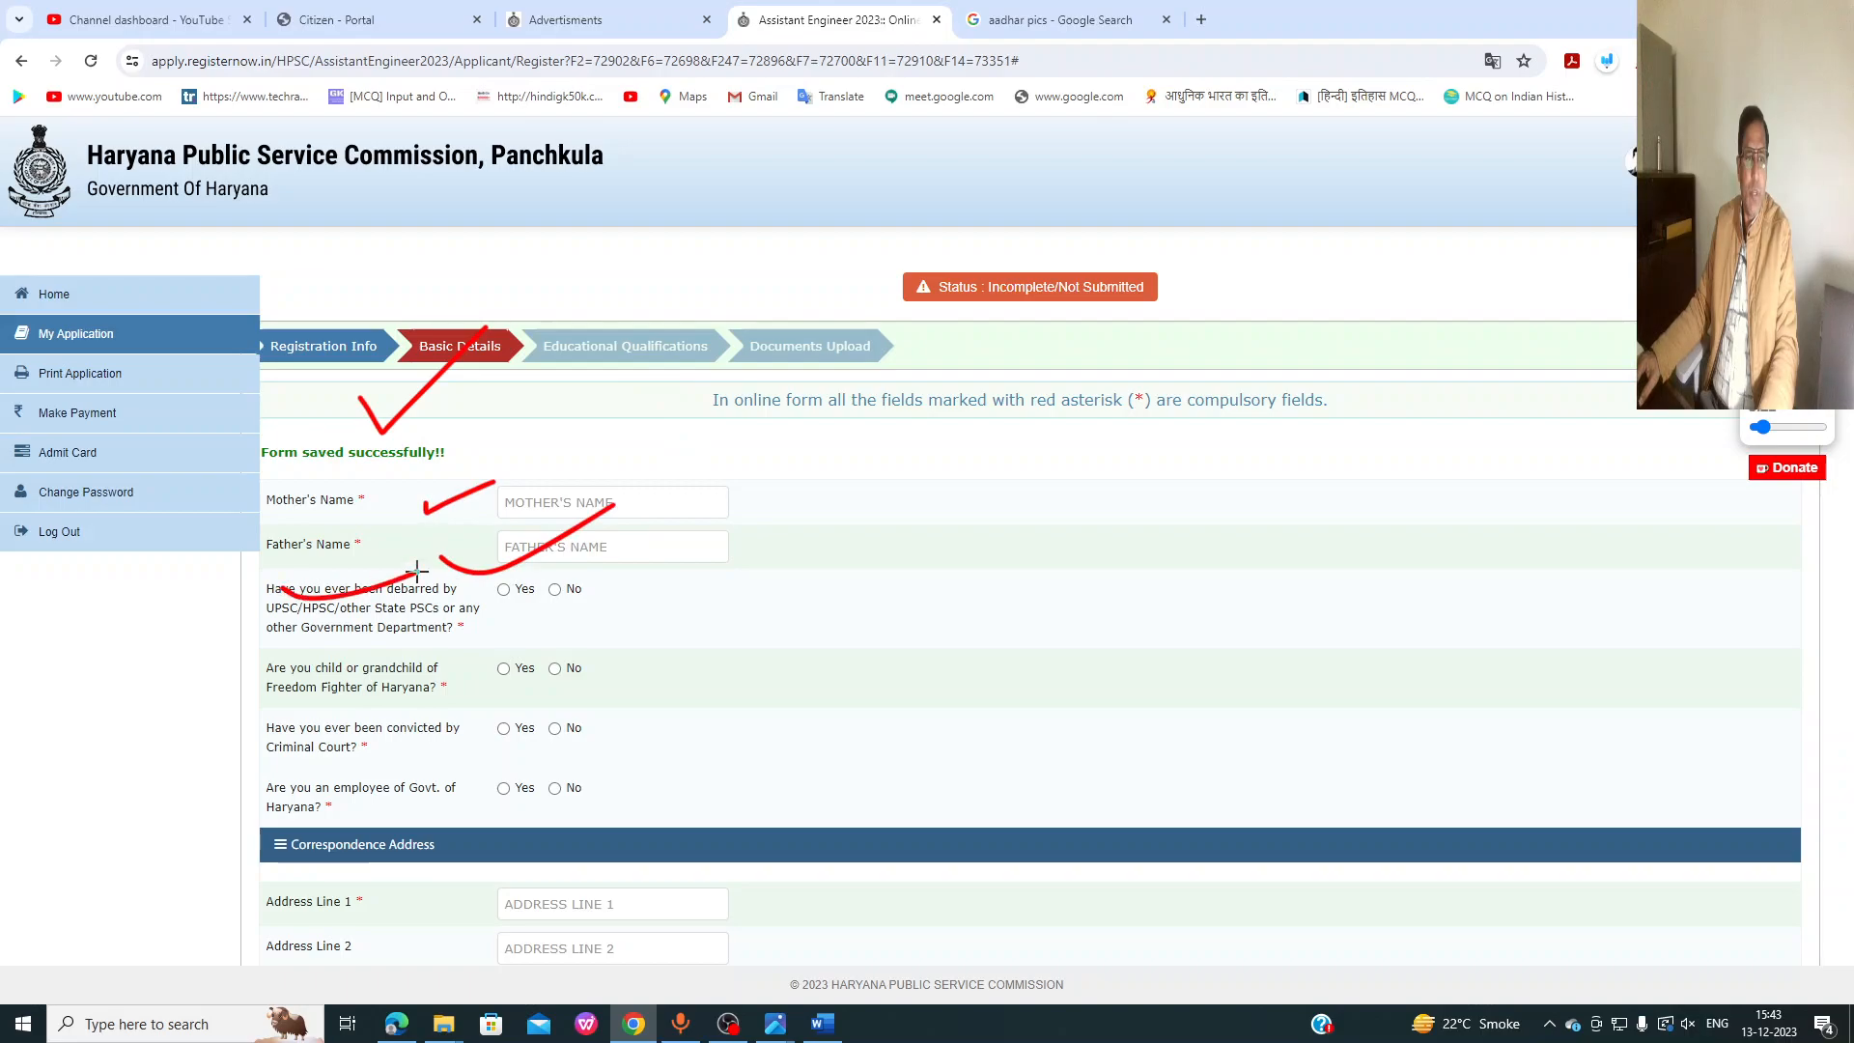
pyautogui.moveTo(585, 600); pyautogui.dragTo(644, 584)
# Step: Mark the freedom fighter, criminal conviction and Haryana government employee questions and their No options with pen strokes
pyautogui.moveTo(260, 691); pyautogui.dragTo(337, 667)
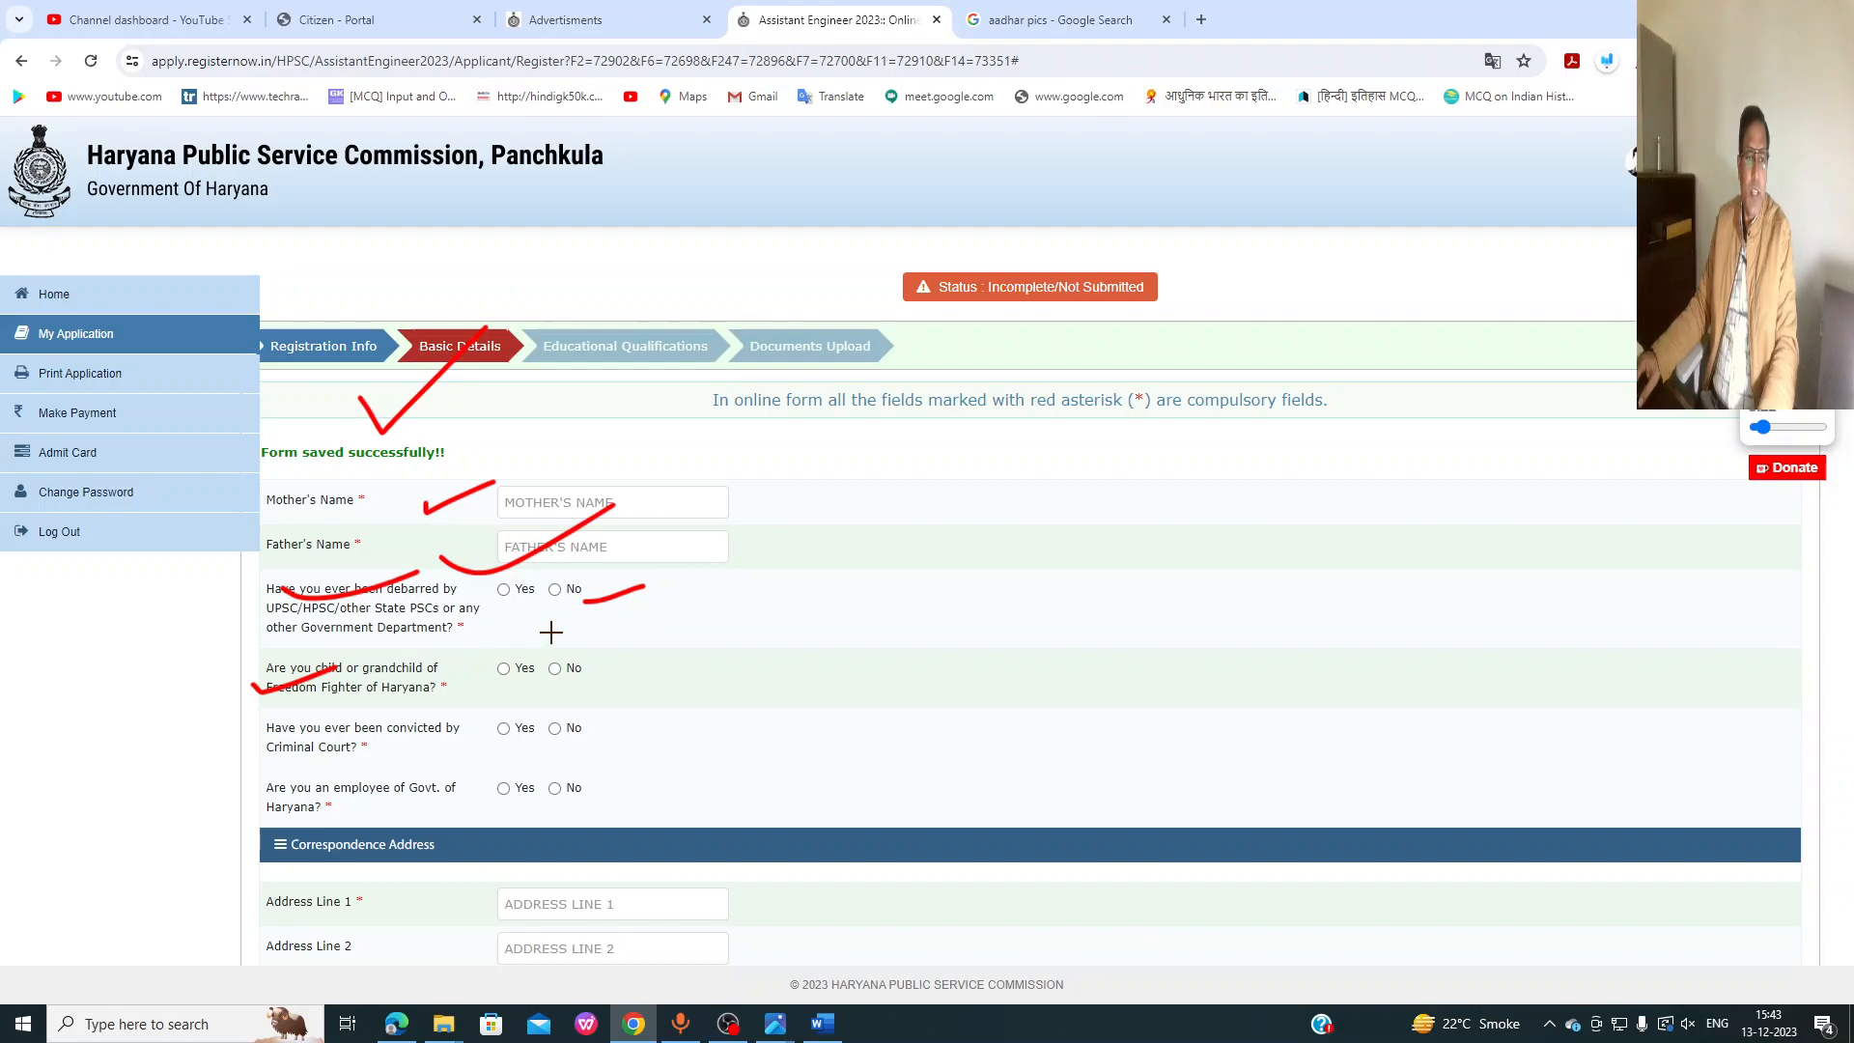
pyautogui.moveTo(270, 704); pyautogui.dragTo(431, 704)
pyautogui.moveTo(600, 666); pyautogui.dragTo(703, 647)
pyautogui.moveTo(253, 744); pyautogui.dragTo(468, 742)
pyautogui.moveTo(267, 764); pyautogui.dragTo(349, 774)
pyautogui.moveTo(596, 739); pyautogui.dragTo(657, 705)
pyautogui.moveTo(249, 801); pyautogui.dragTo(480, 800)
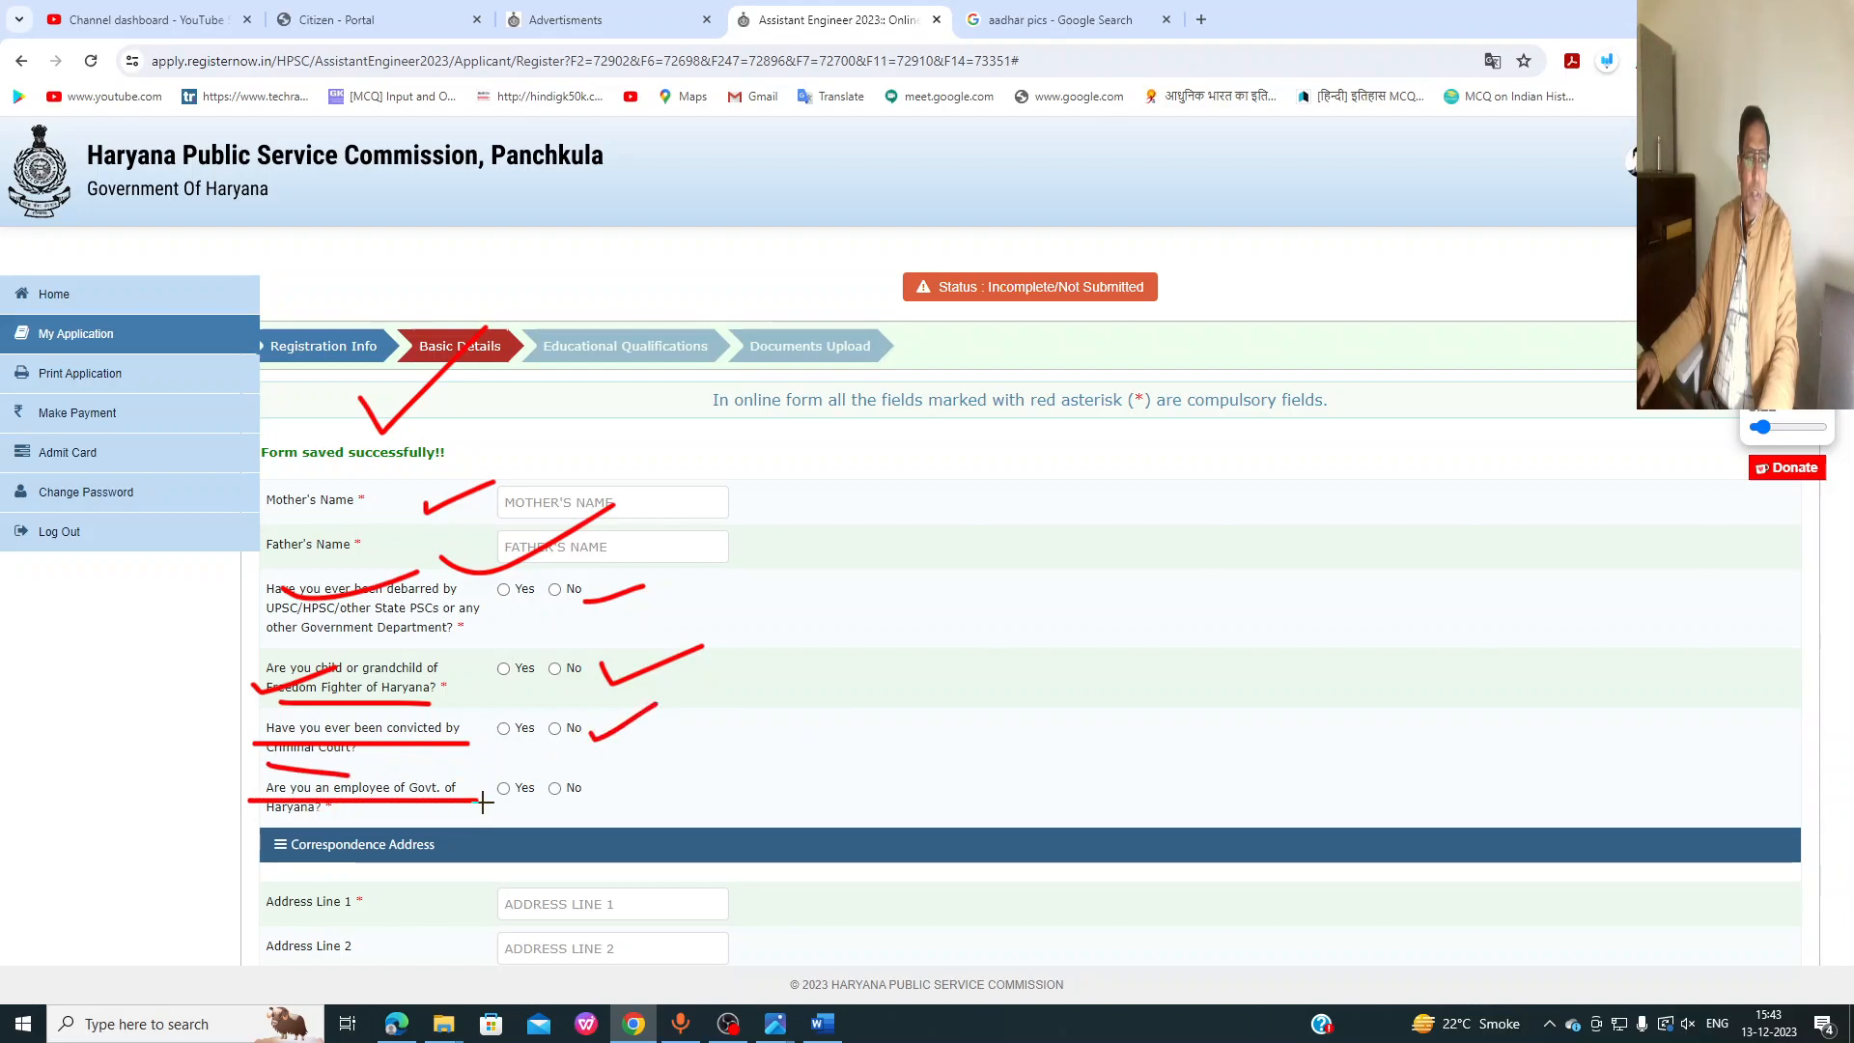
pyautogui.moveTo(267, 822); pyautogui.dragTo(365, 828)
pyautogui.moveTo(589, 811); pyautogui.dragTo(732, 759)
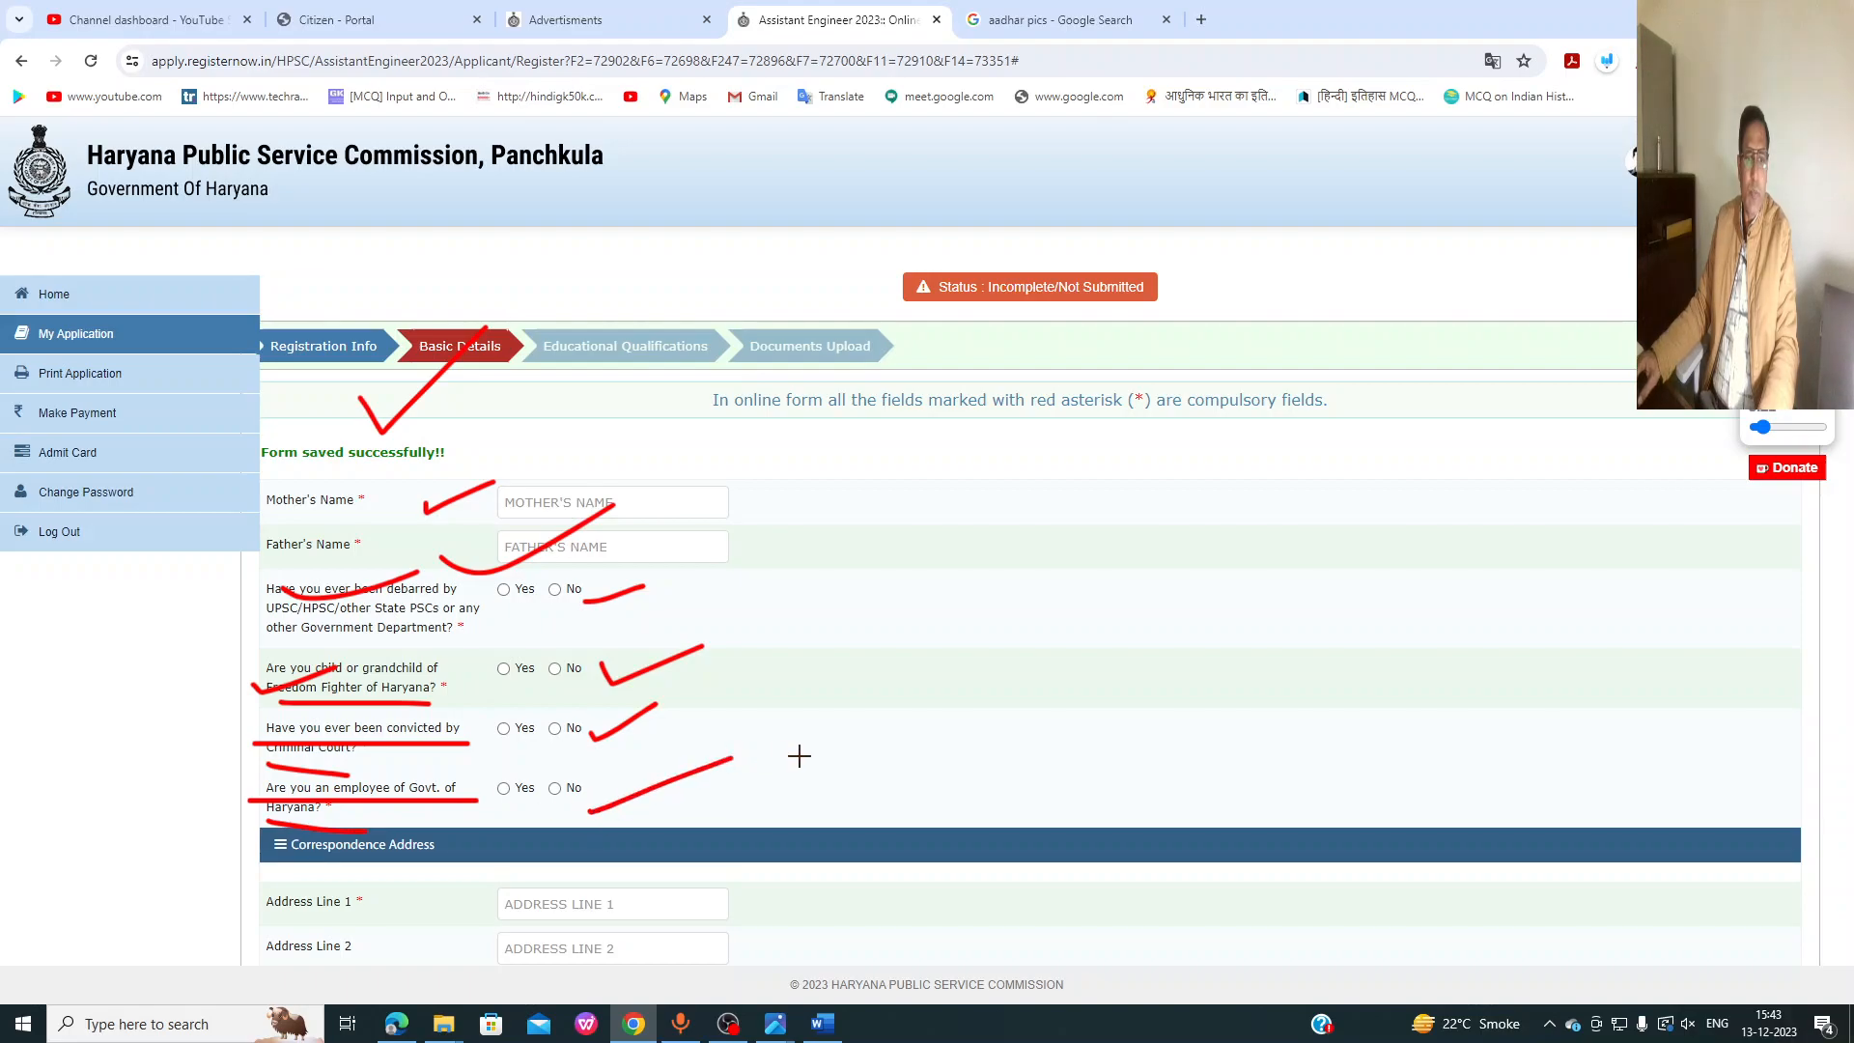
# Step: Clear the pen marks and answer No to the debarment, freedom fighter, criminal conviction and Haryana government employee questions
pyautogui.press('Escape')
pyautogui.click(554, 589)
pyautogui.click(554, 668)
pyautogui.click(554, 728)
pyautogui.click(554, 788)
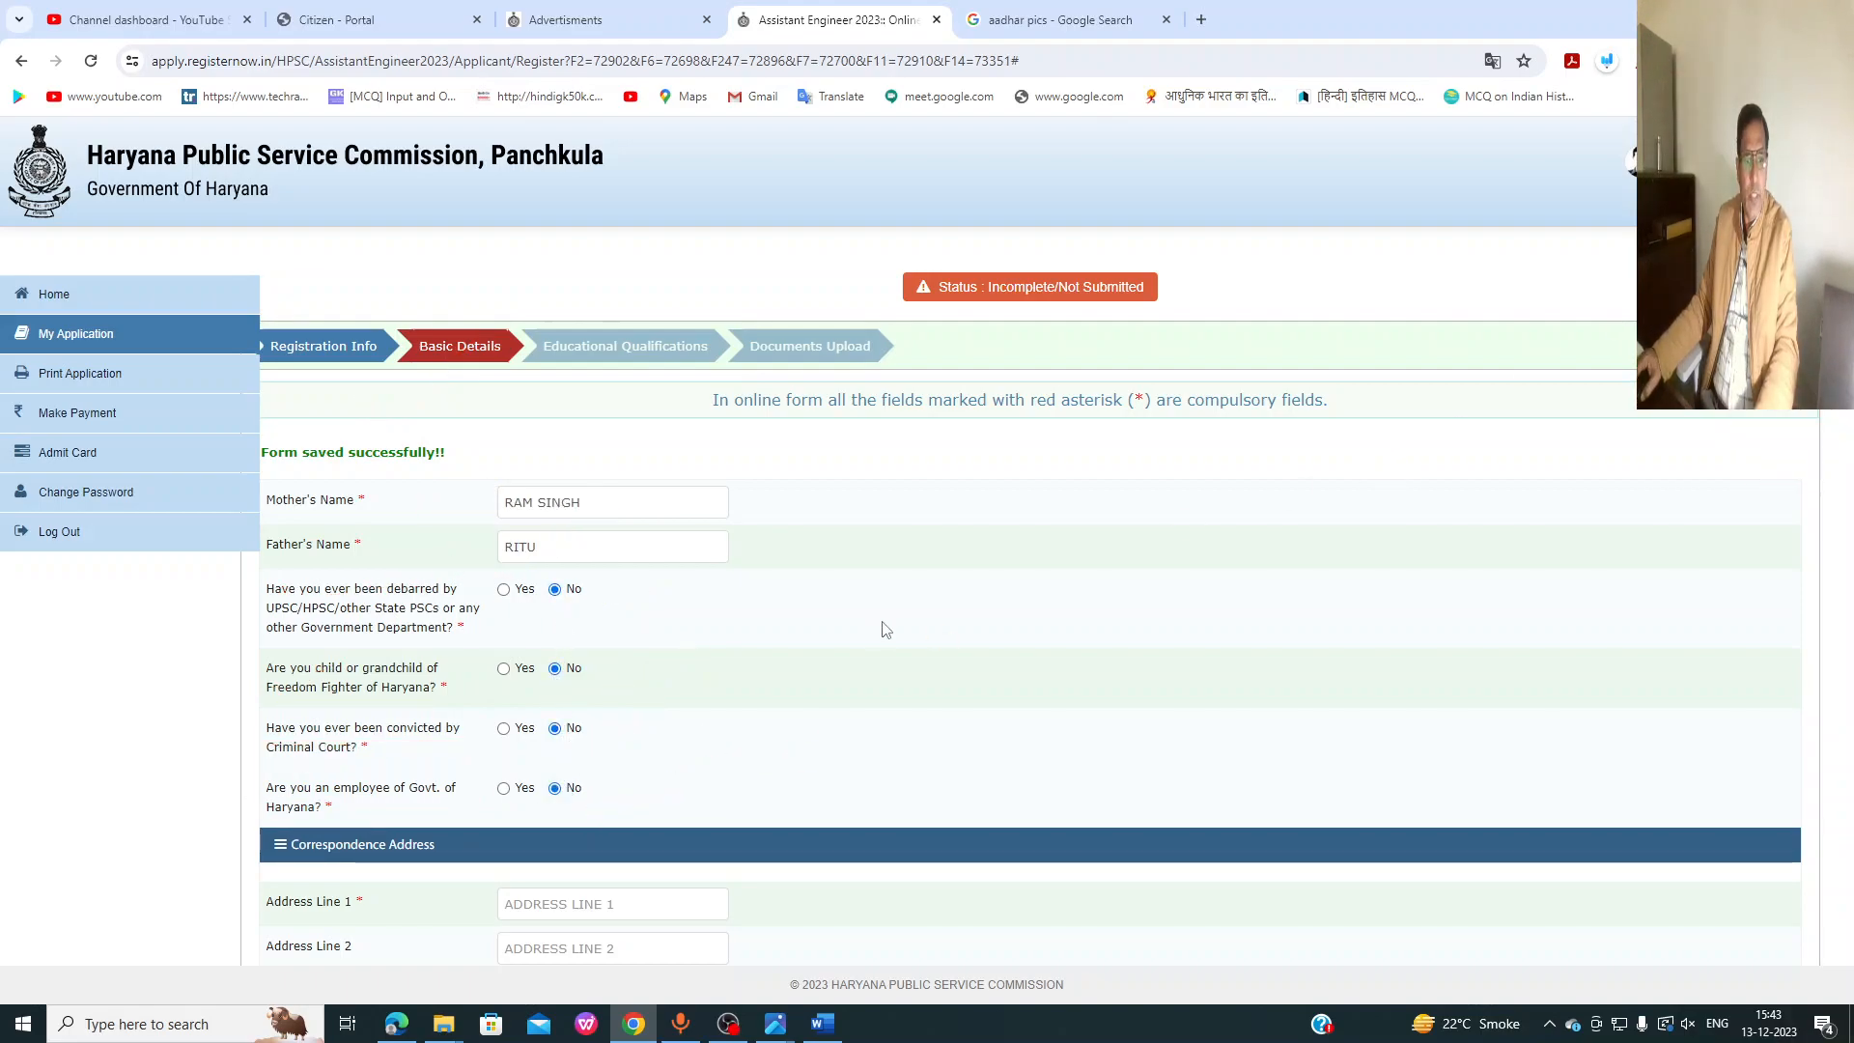
# Step: Fill in the correspondence address and set the permanent address to be the same
pyautogui.scroll(-5, 884, 633)
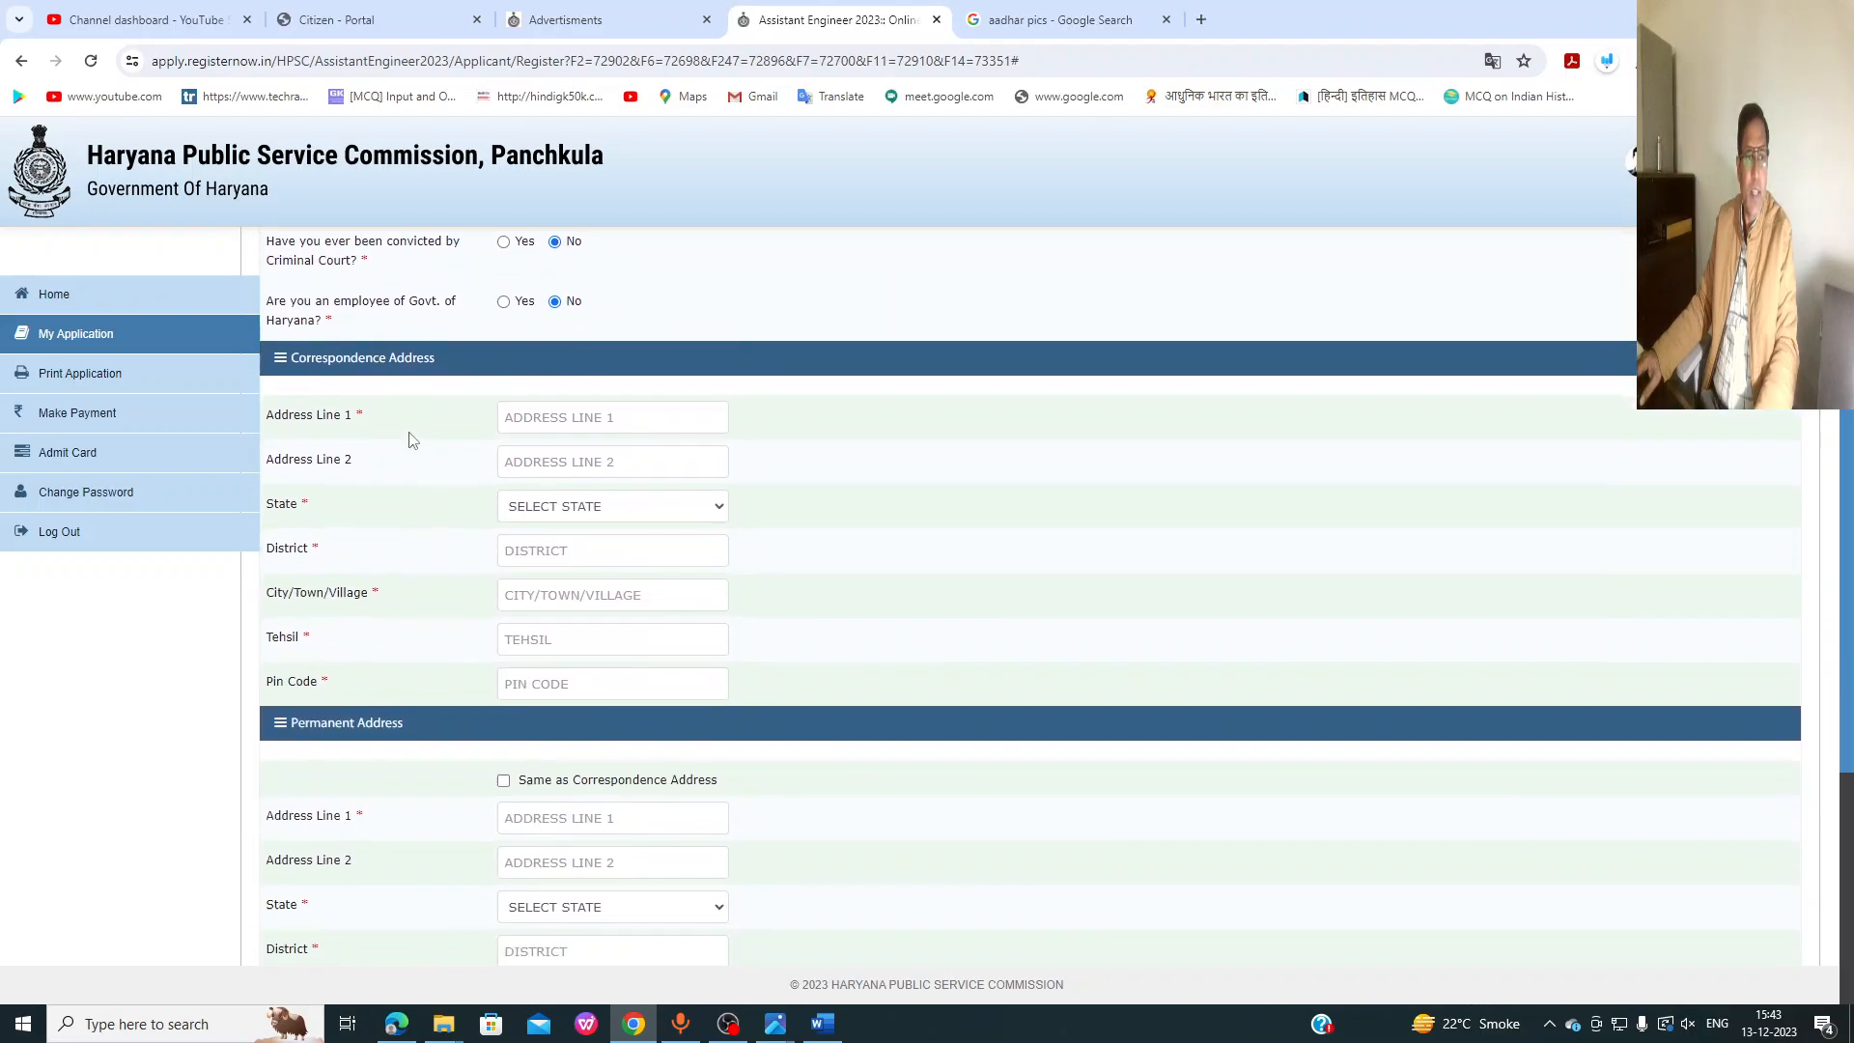
pyautogui.scroll(-1, 443, 708)
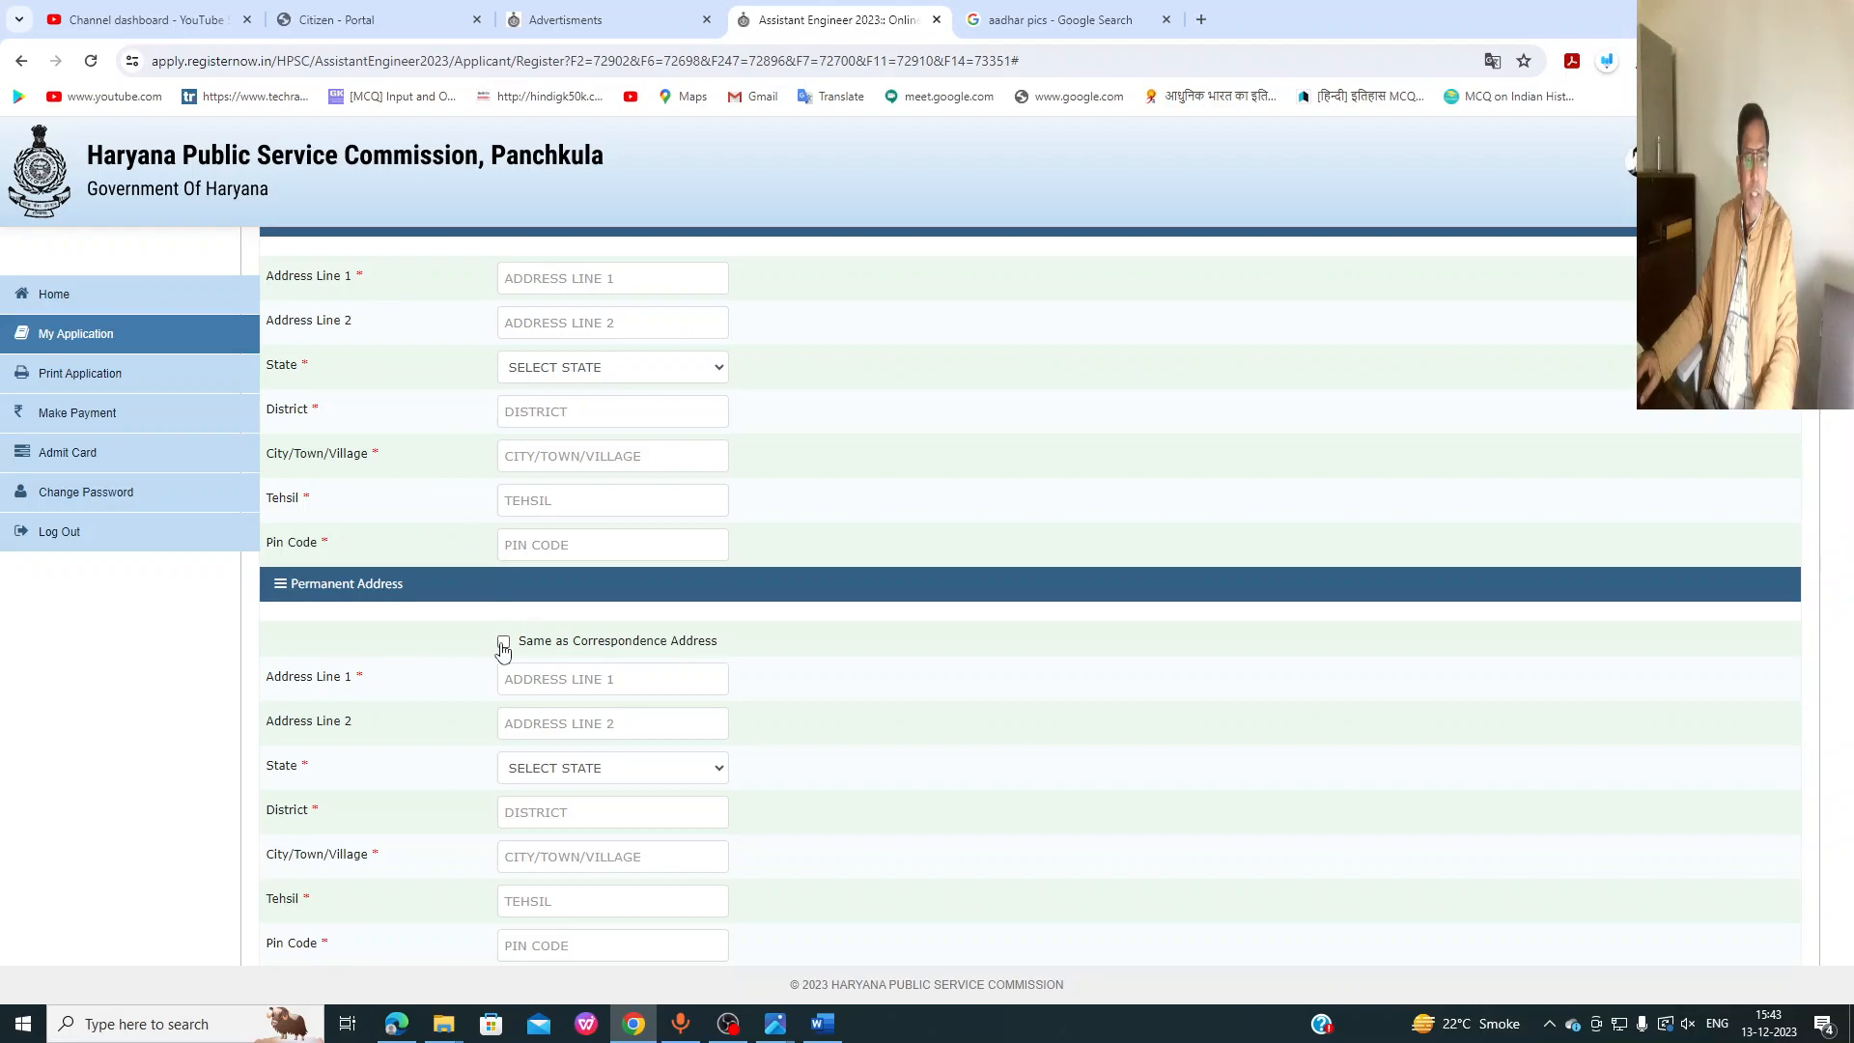
pyautogui.scroll(-3, 742, 588)
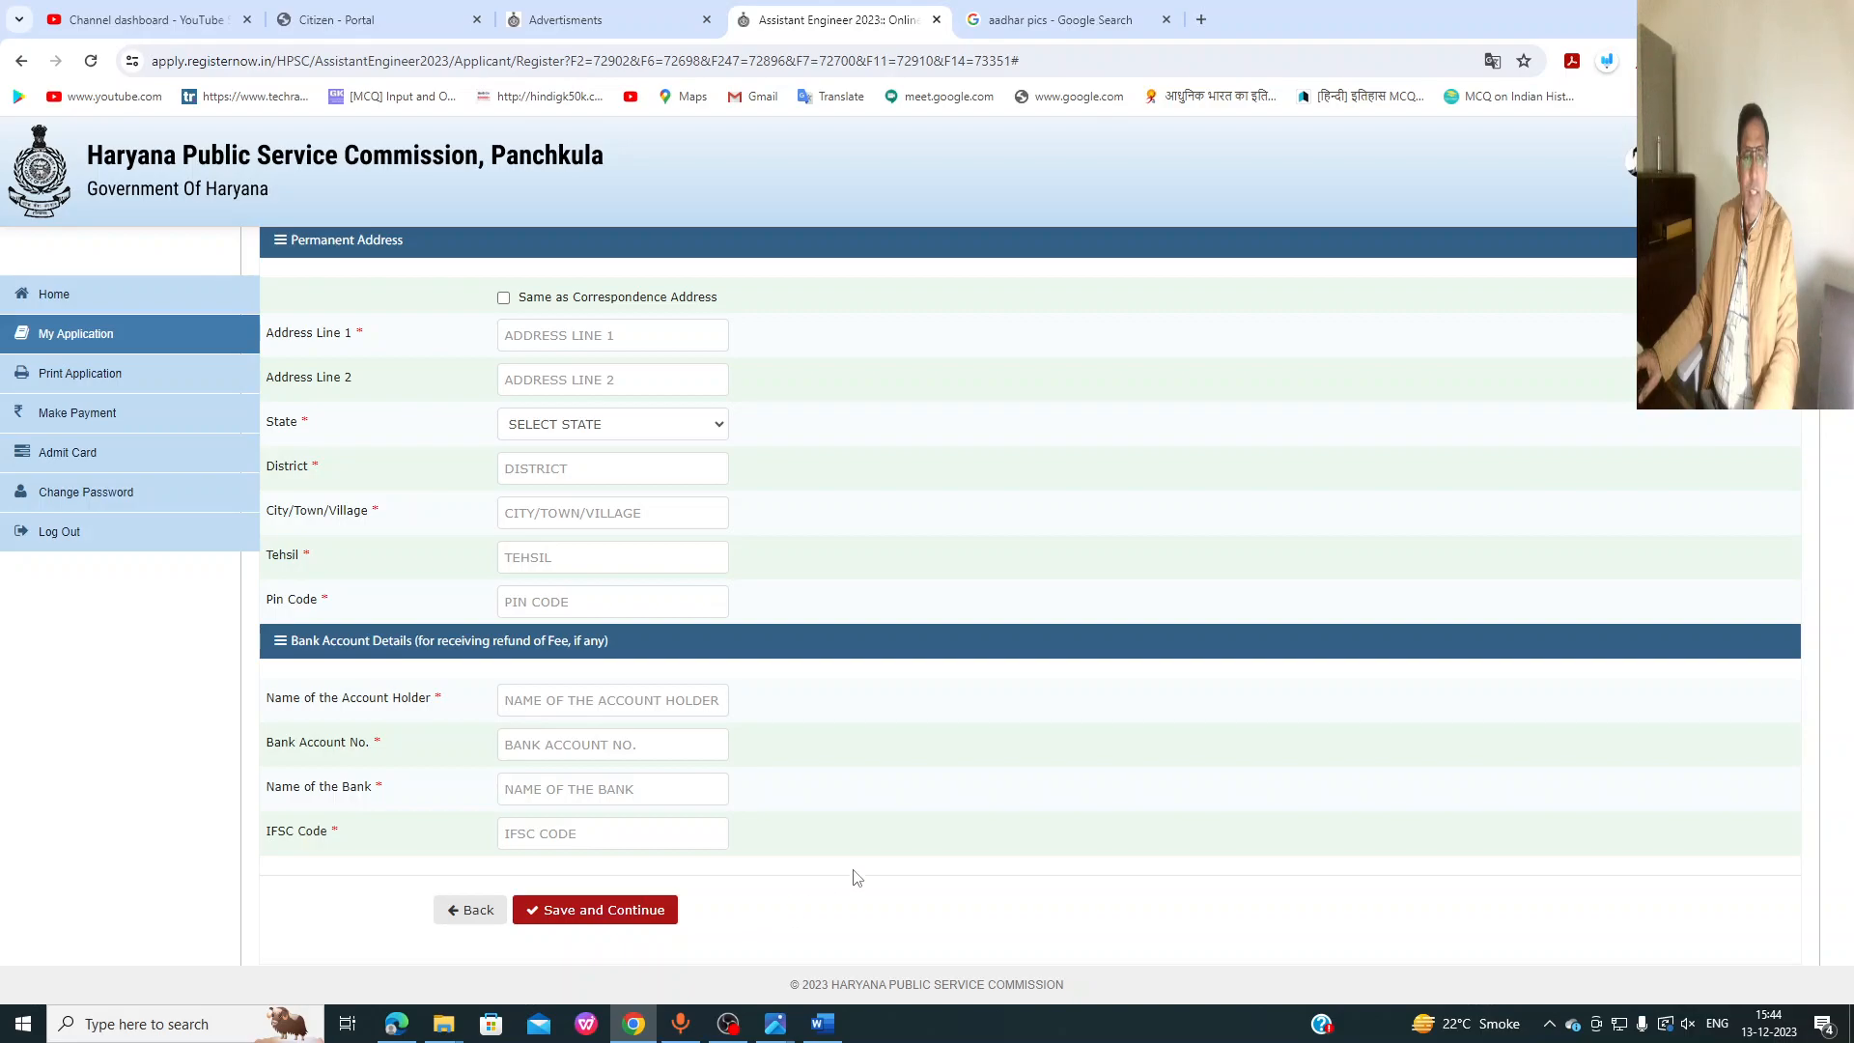
pyautogui.scroll(2, 856, 876)
pyautogui.scroll(4, 856, 877)
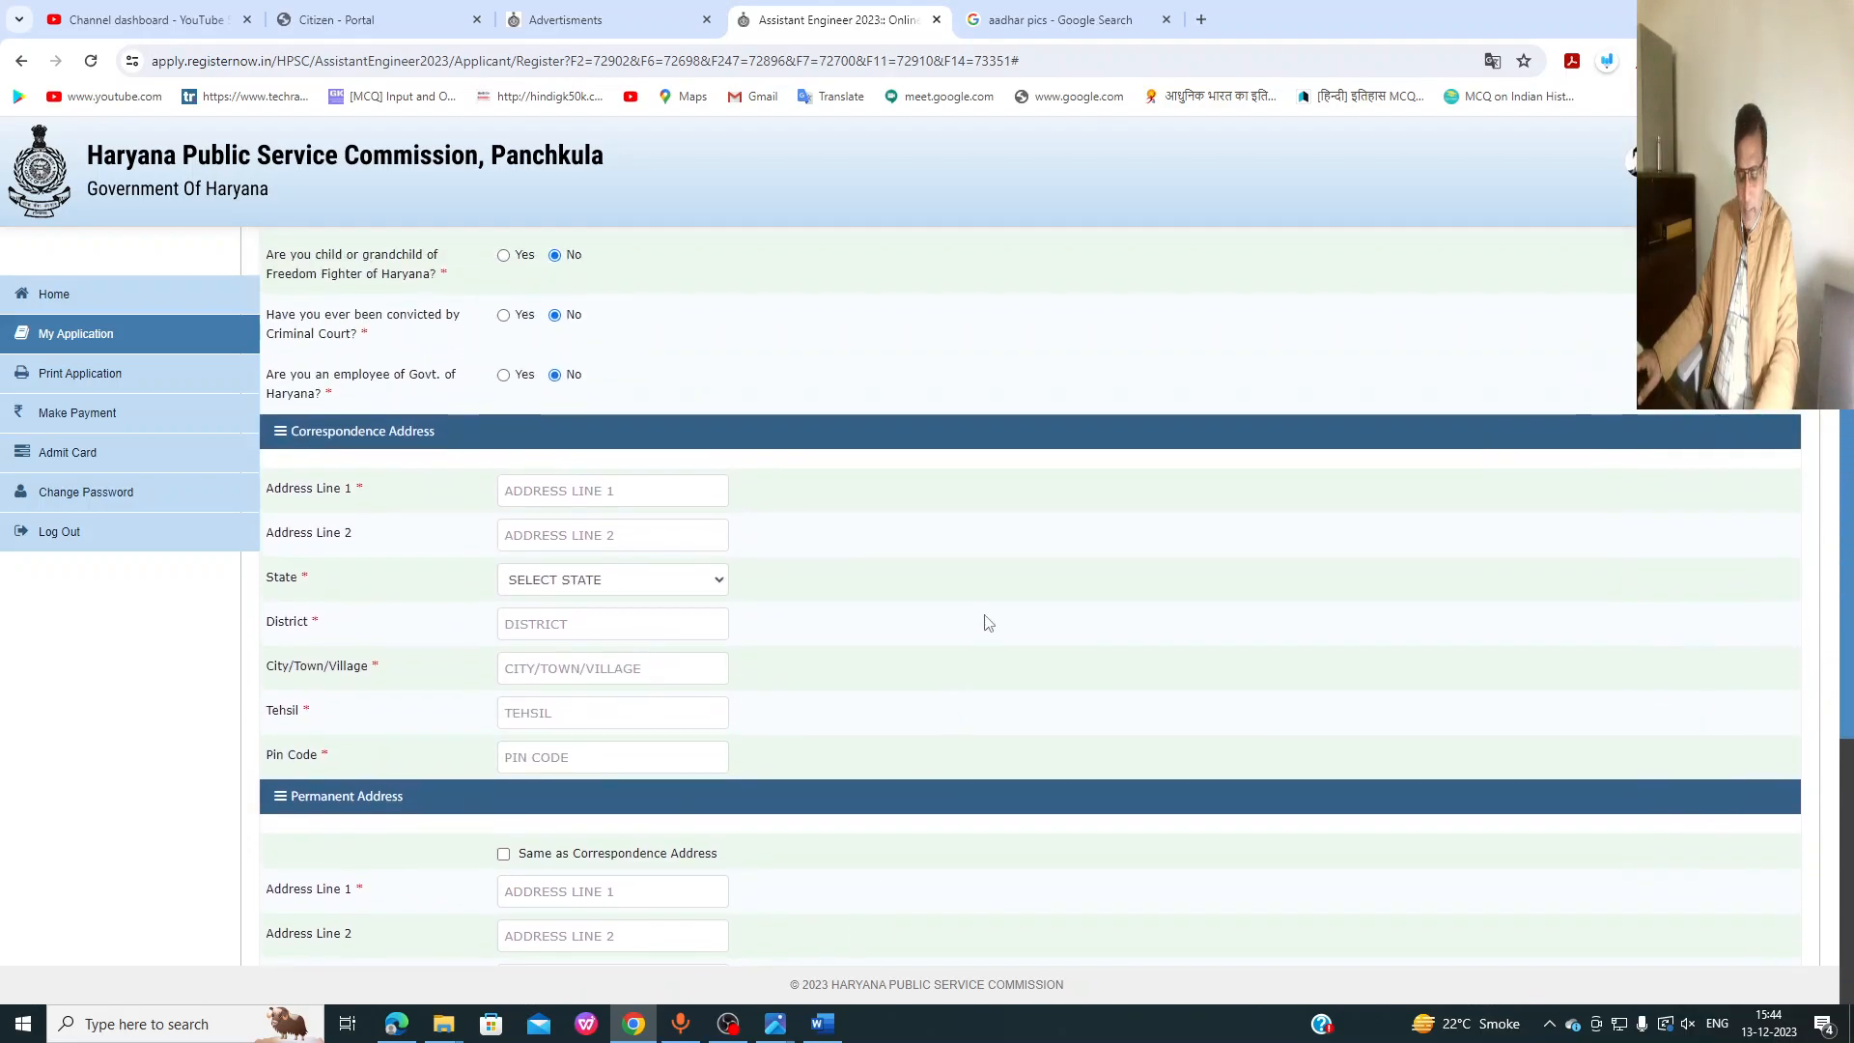
pyautogui.scroll(-2, 990, 580)
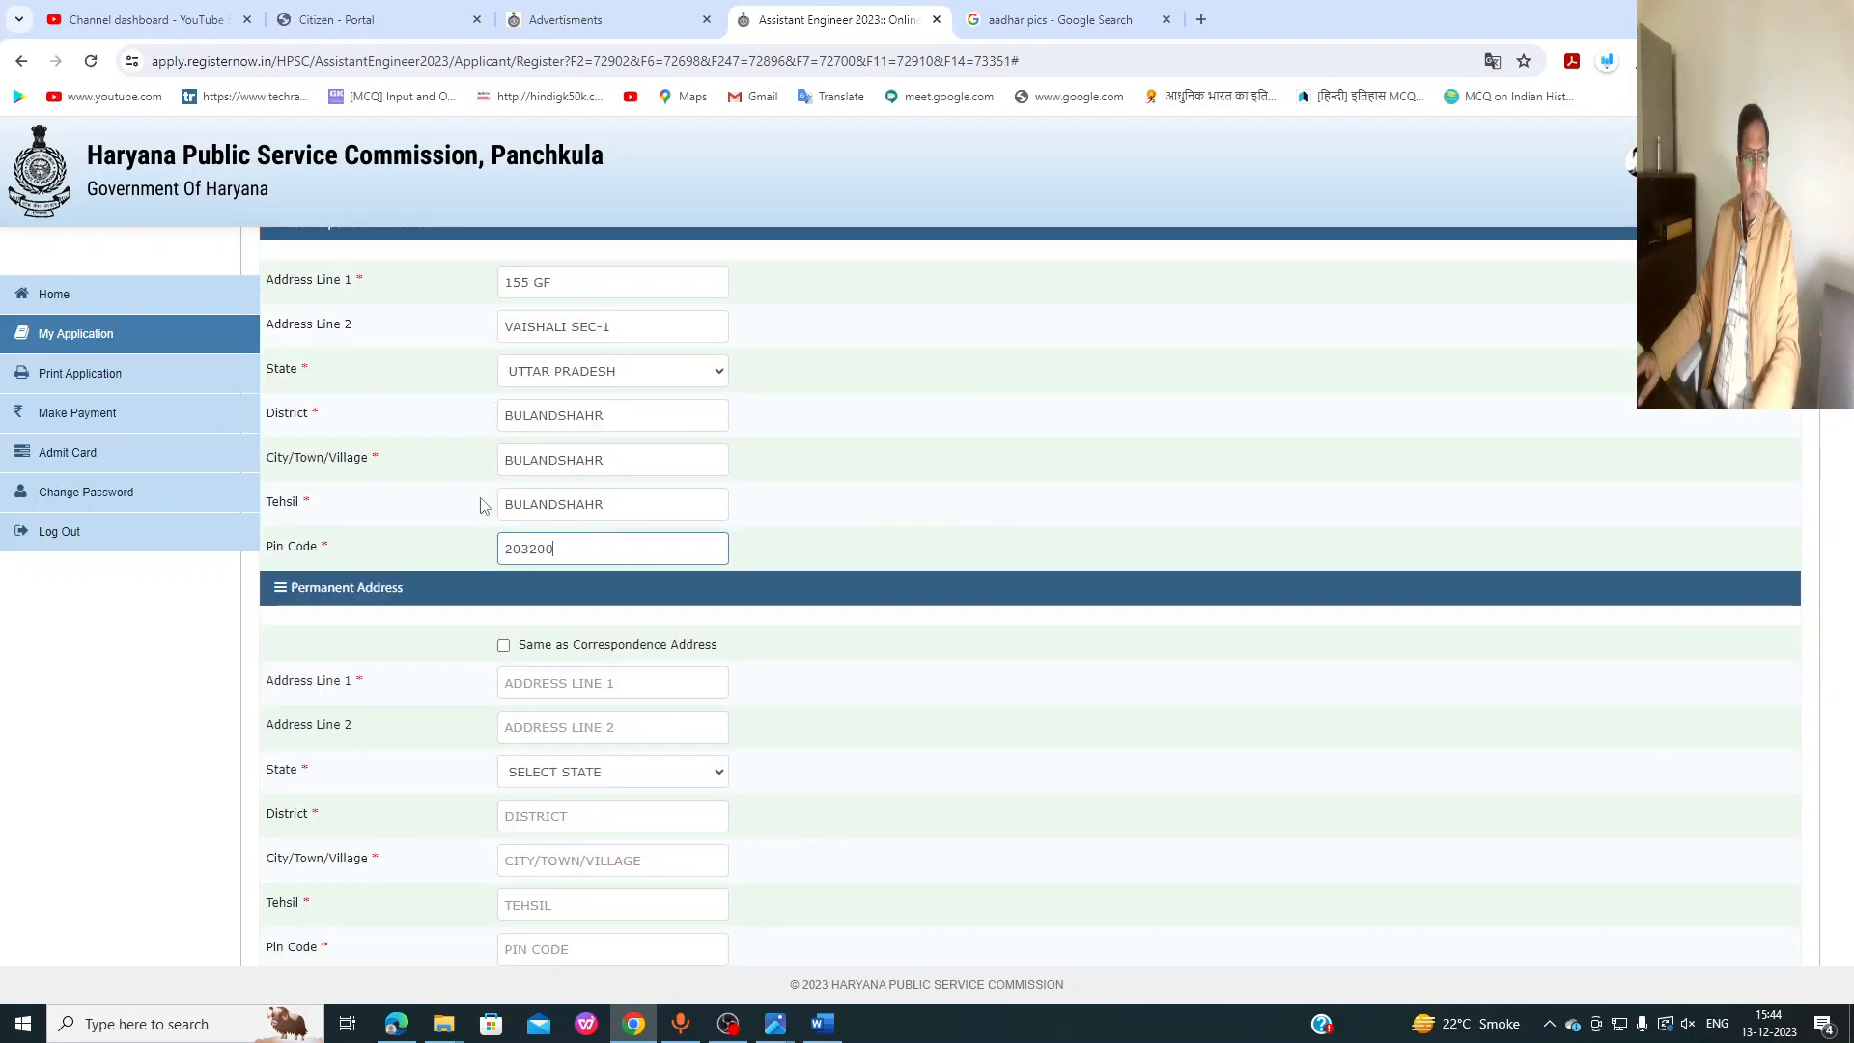
pyautogui.click(504, 646)
pyautogui.scroll(-3, 848, 670)
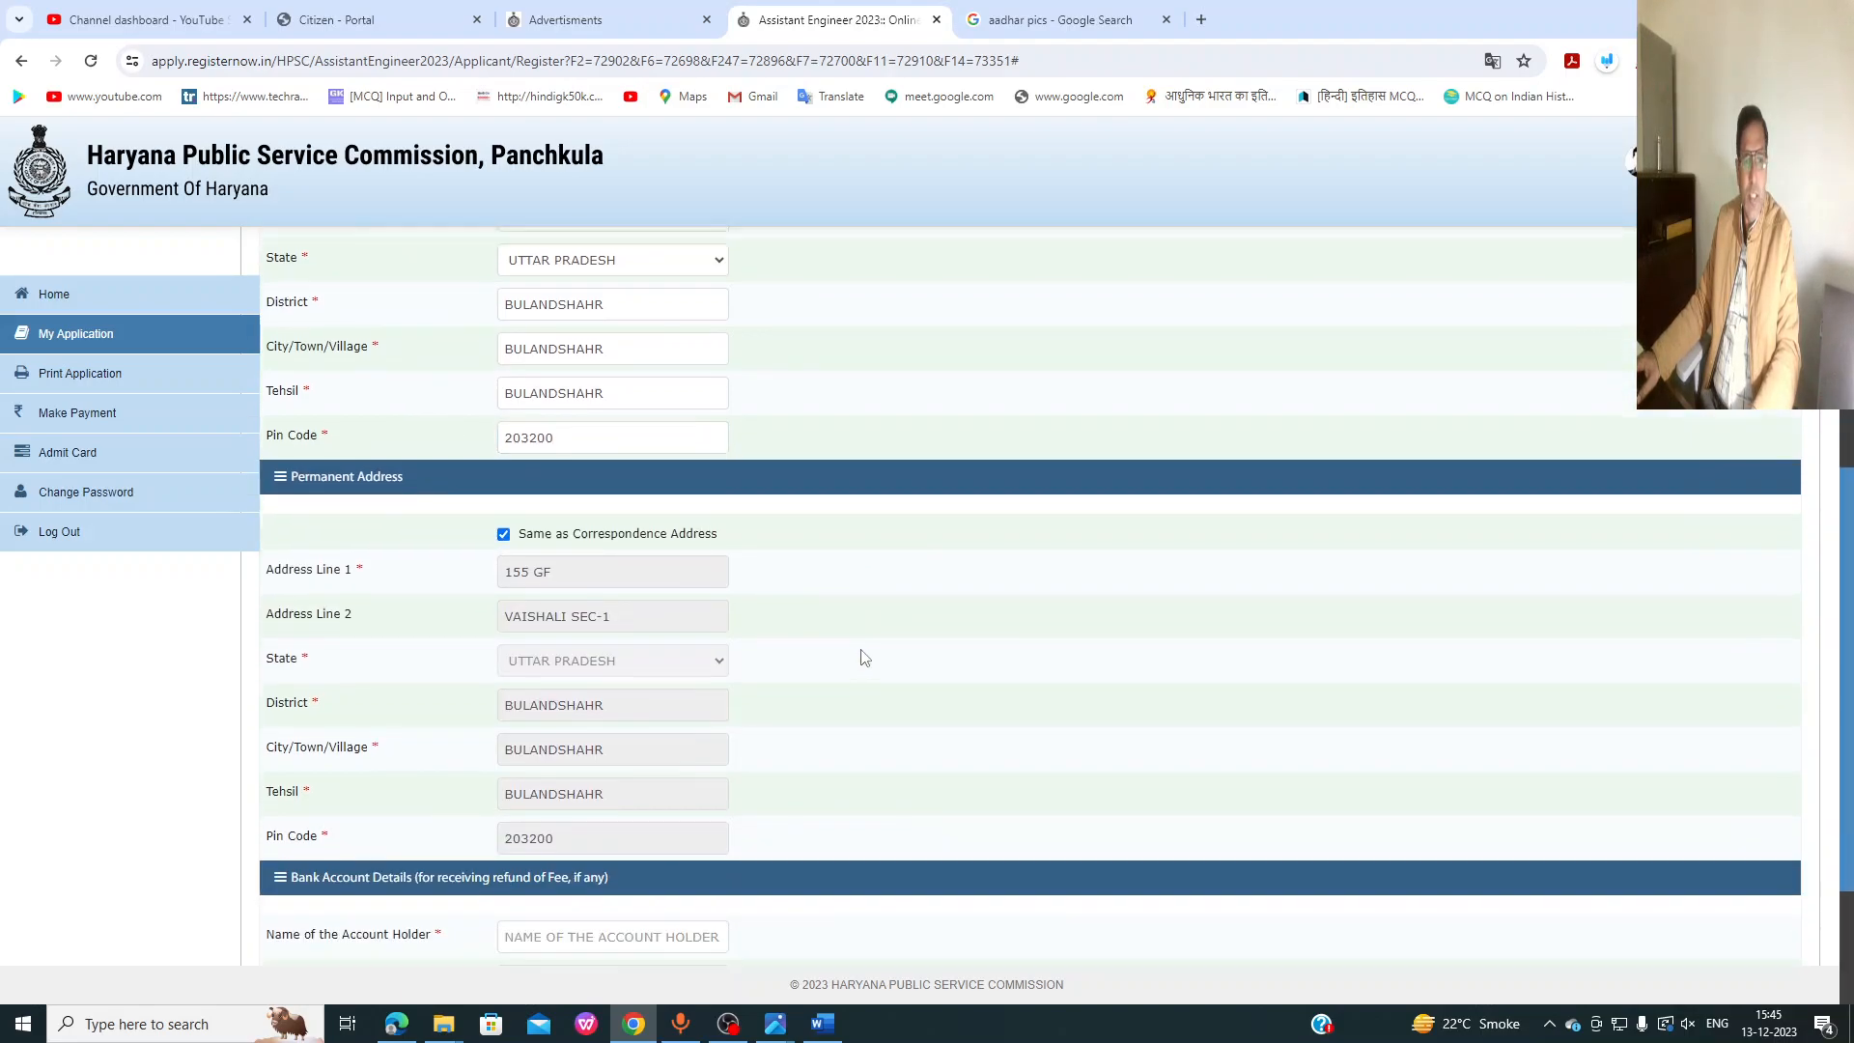
pyautogui.scroll(-2, 744, 629)
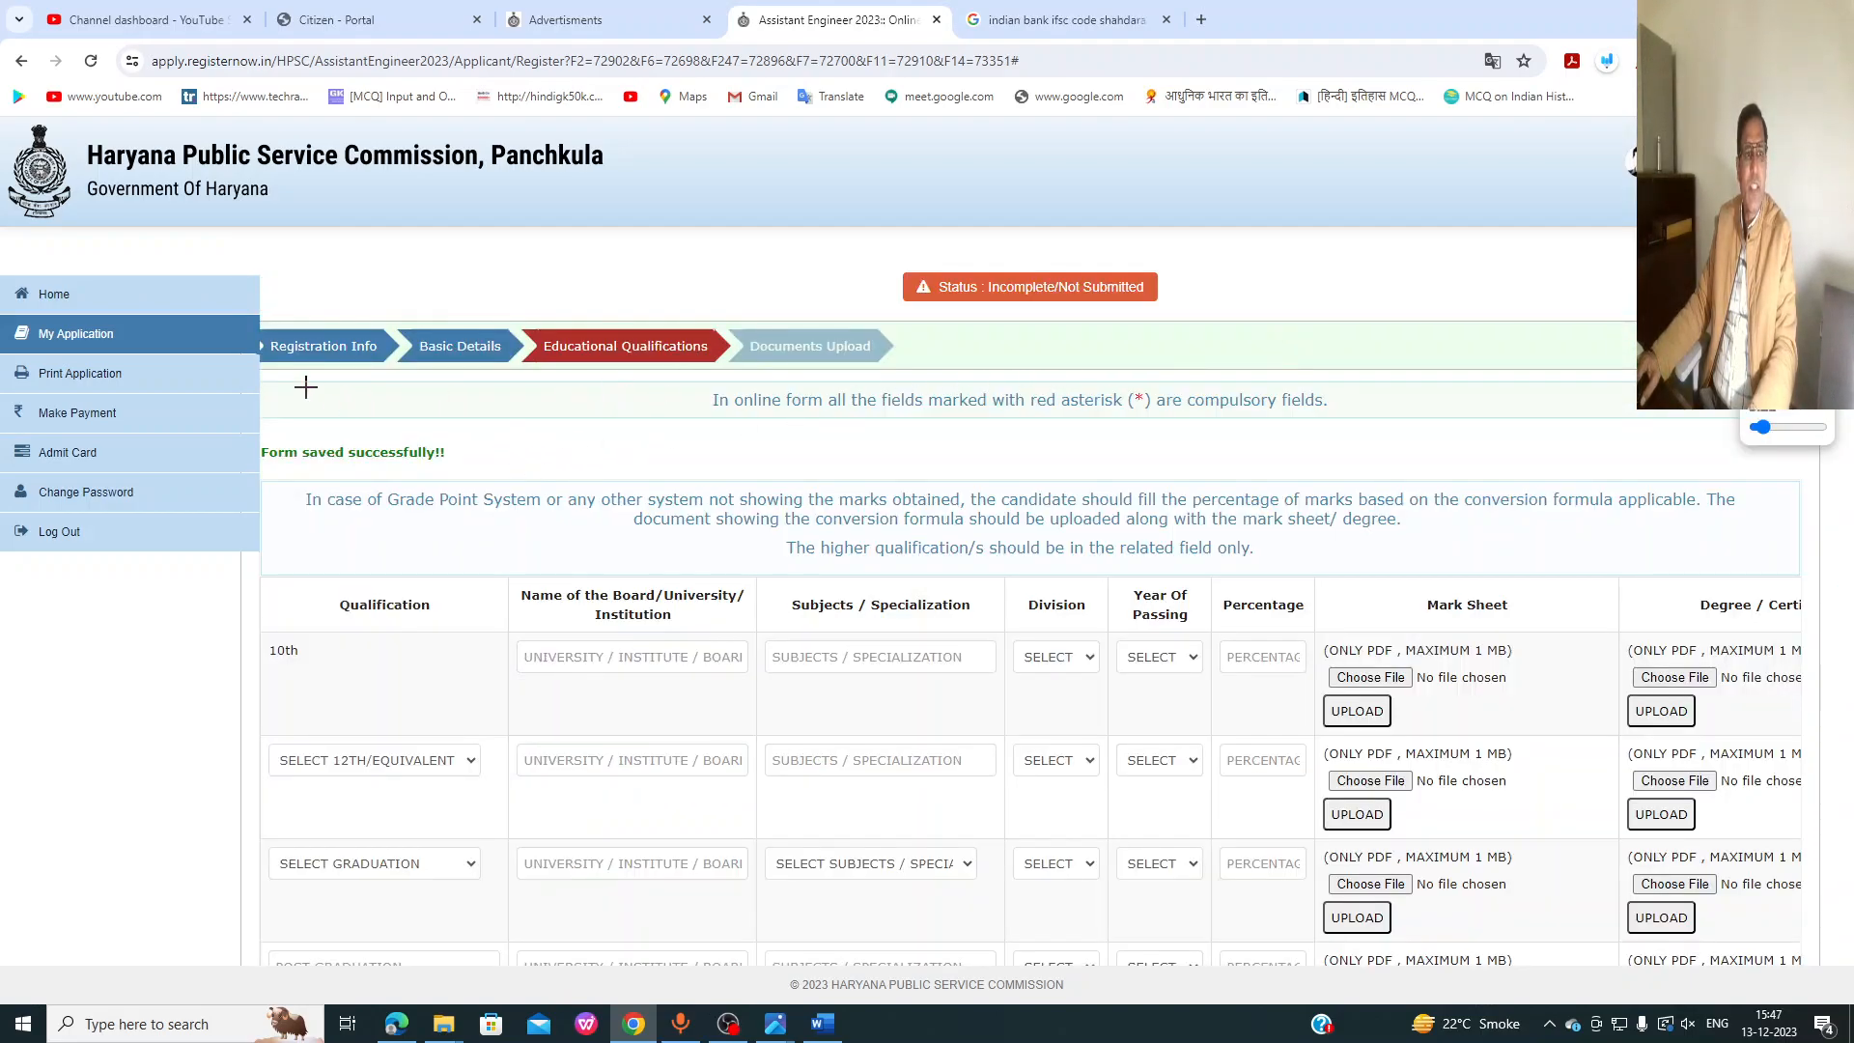
# Step: Tick the Educational Qualifications stage in pen and circle the red asterisk in the compulsory fields note
pyautogui.moveTo(560, 370); pyautogui.dragTo(711, 289)
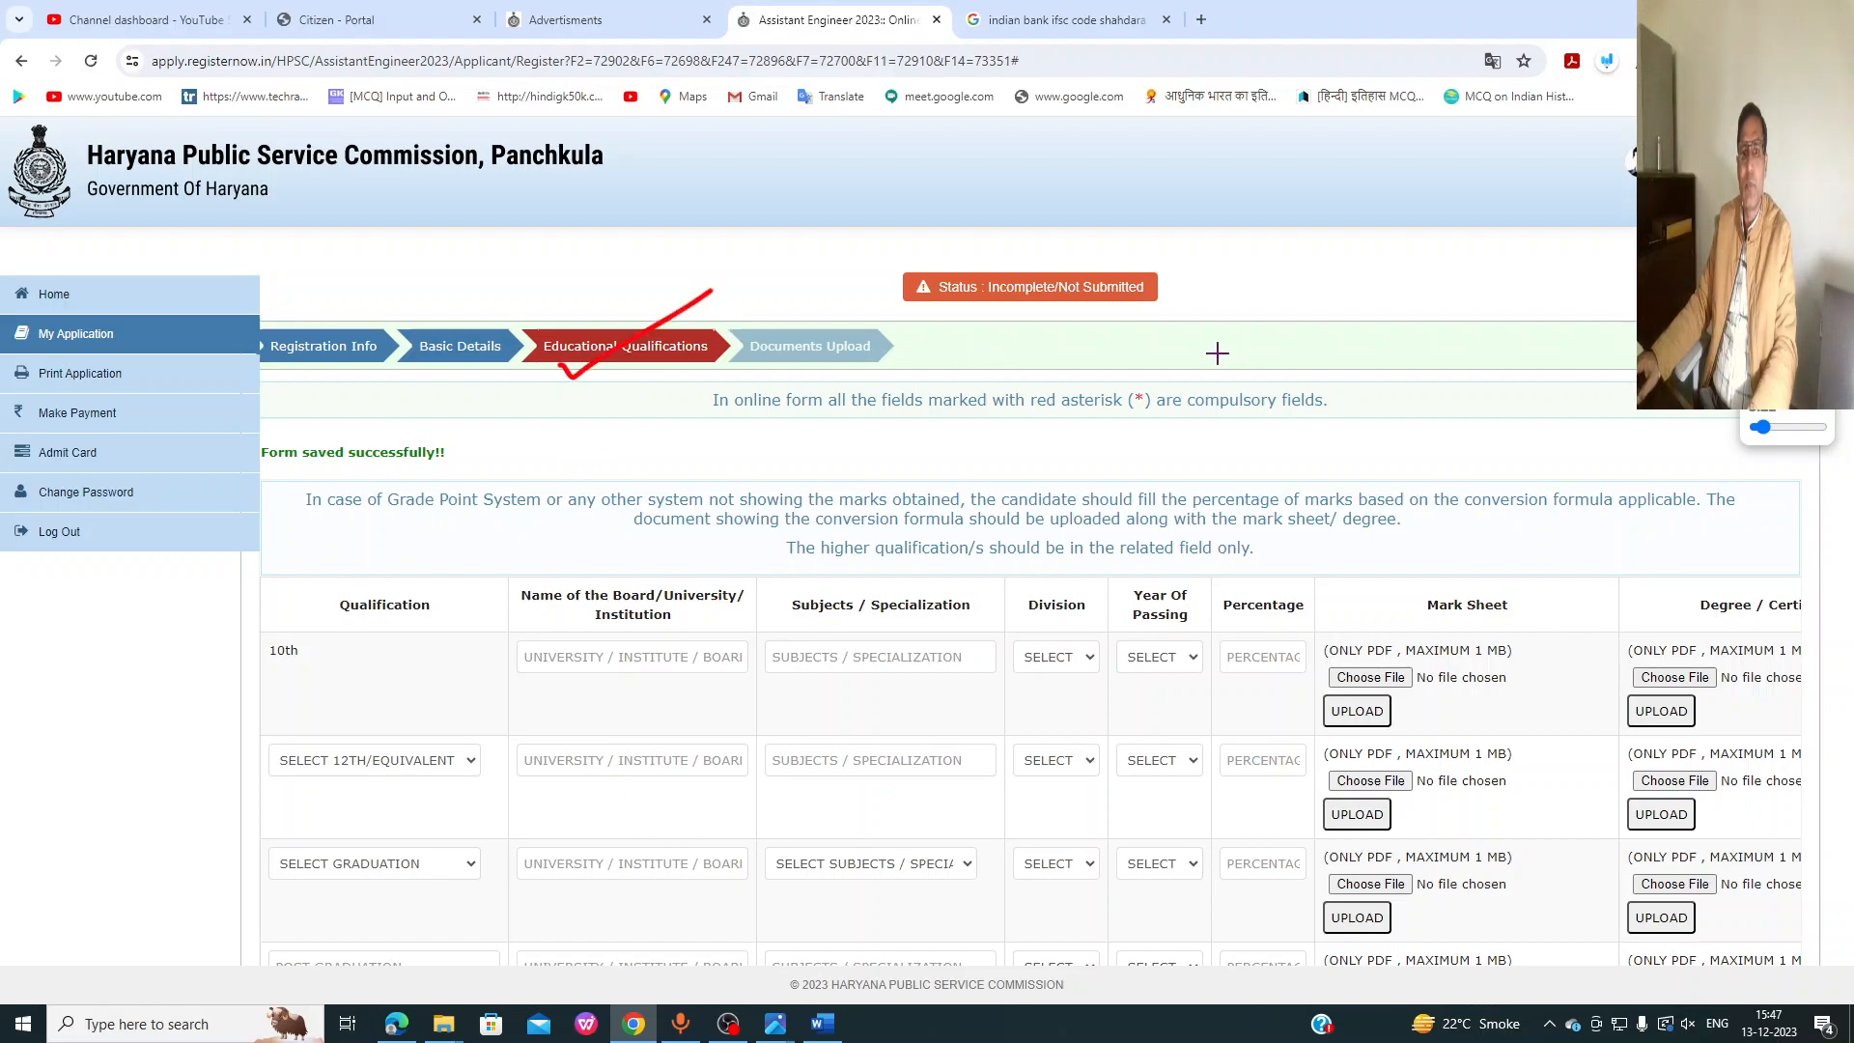
pyautogui.moveTo(1091, 427)
pyautogui.mouseDown()
pyautogui.moveTo(1202, 367)
pyautogui.moveTo(1115, 417)
pyautogui.mouseUp()
pyautogui.moveTo(1257, 429); pyautogui.dragTo(1325, 419)
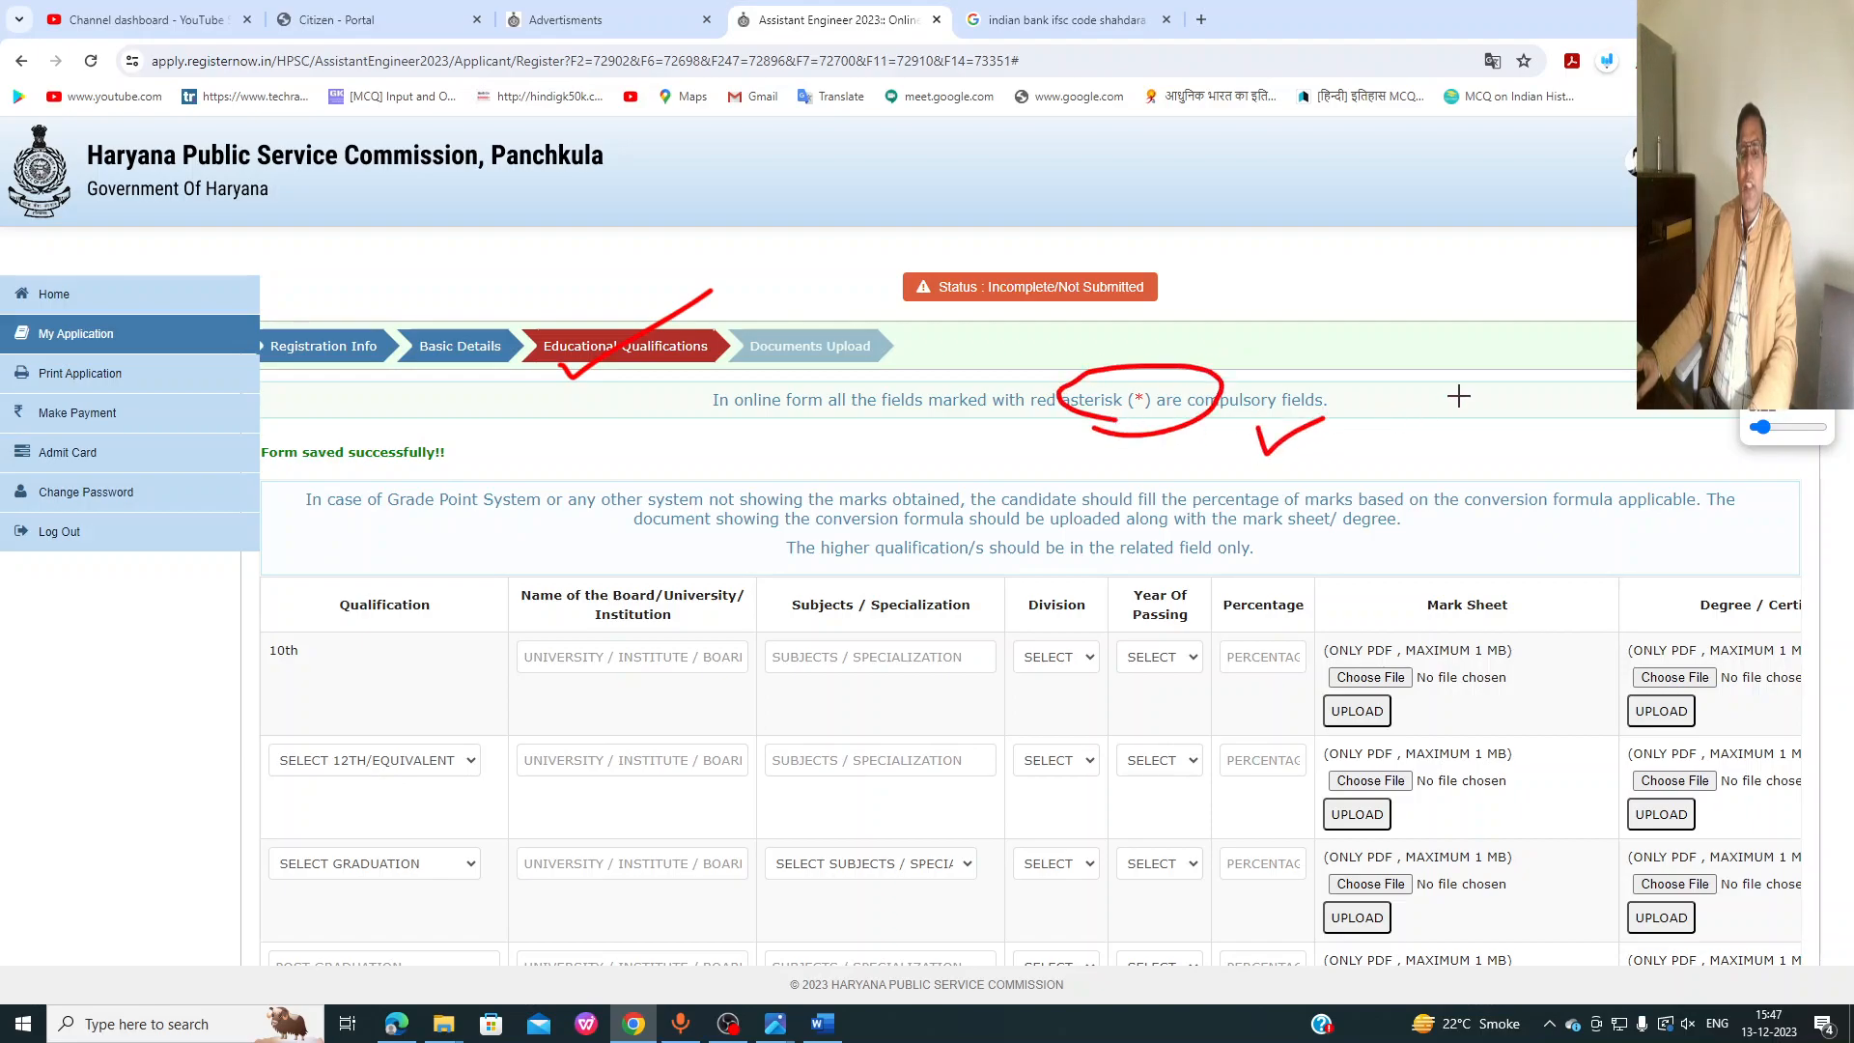
# Step: Tick the 10th, 12th and graduation rows and the qualification table's column headings from board name to mark sheet in pen
pyautogui.scroll(-1, 1458, 396)
pyautogui.moveTo(349, 611); pyautogui.dragTo(496, 553)
pyautogui.moveTo(371, 695); pyautogui.dragTo(506, 655)
pyautogui.moveTo(371, 800); pyautogui.dragTo(515, 770)
pyautogui.scroll(-3, 1411, 506)
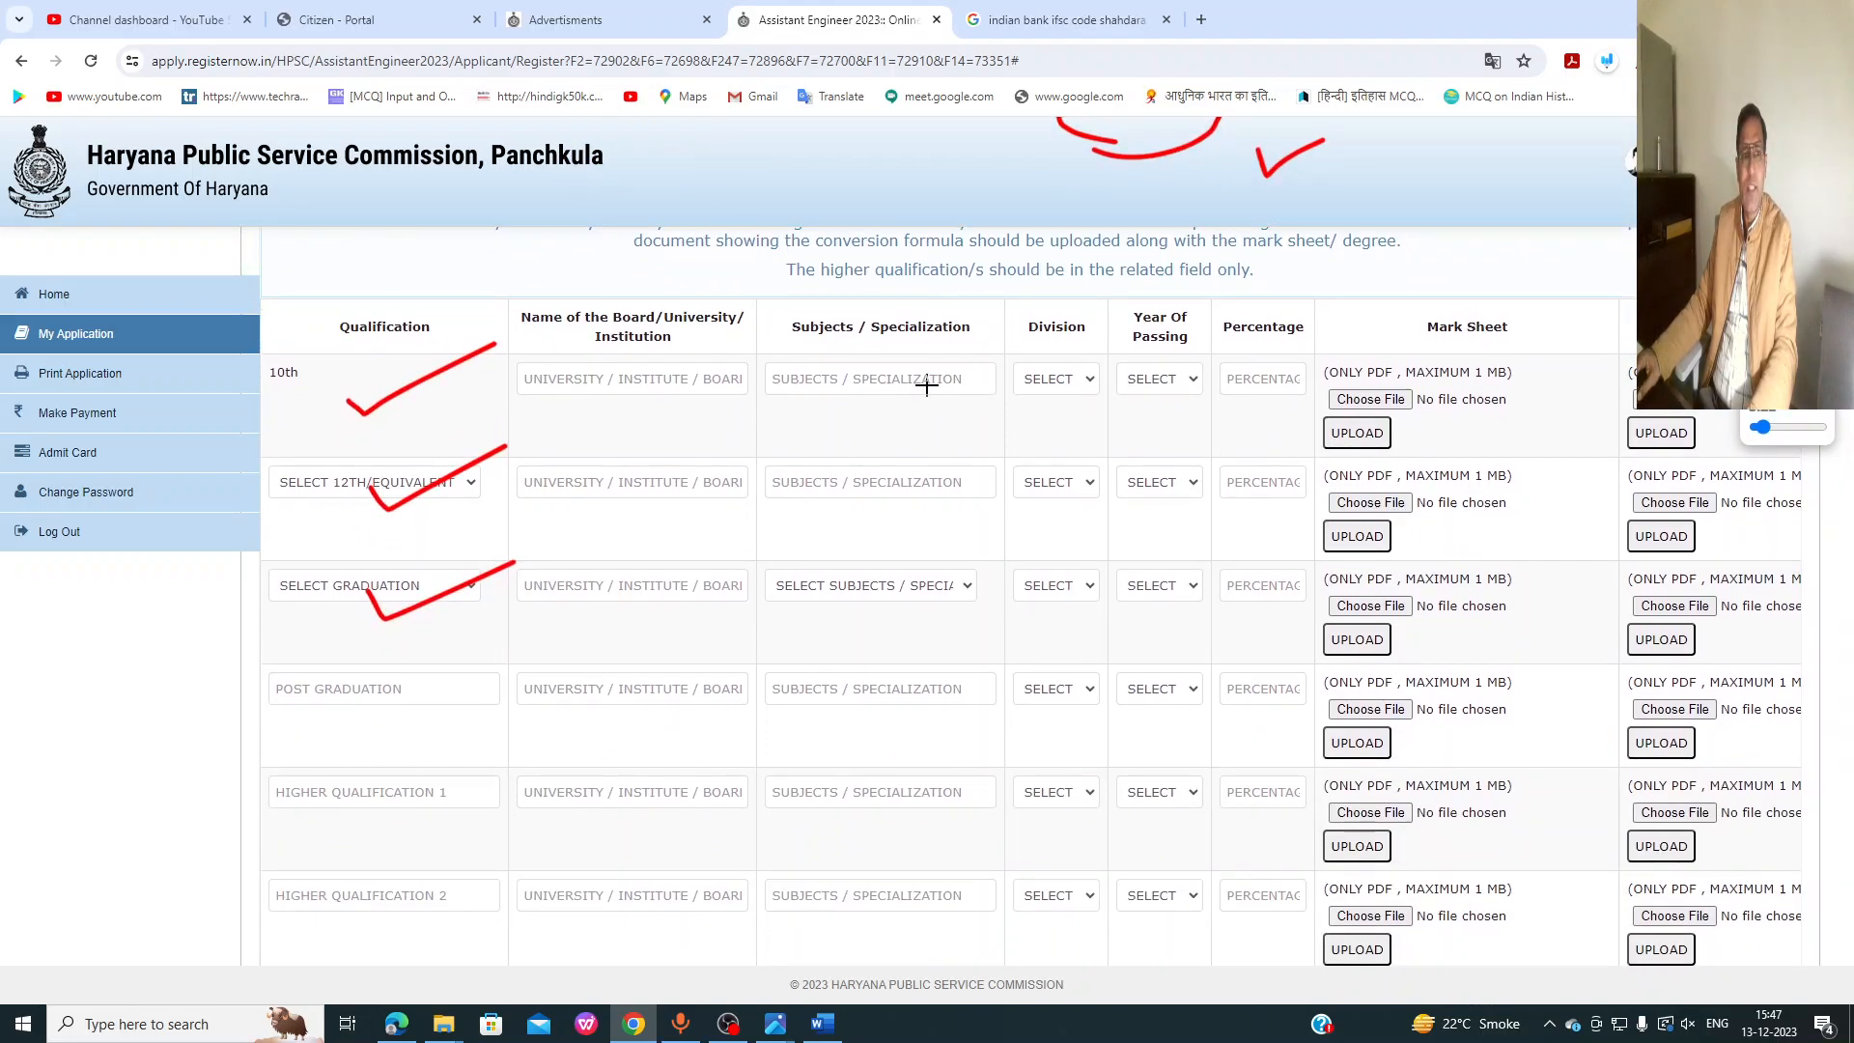
pyautogui.moveTo(592, 338); pyautogui.dragTo(727, 285)
pyautogui.moveTo(821, 339)
pyautogui.mouseDown()
pyautogui.moveTo(979, 303)
pyautogui.moveTo(1276, 320)
pyautogui.mouseUp()
pyautogui.moveTo(1423, 359); pyautogui.dragTo(1479, 332)
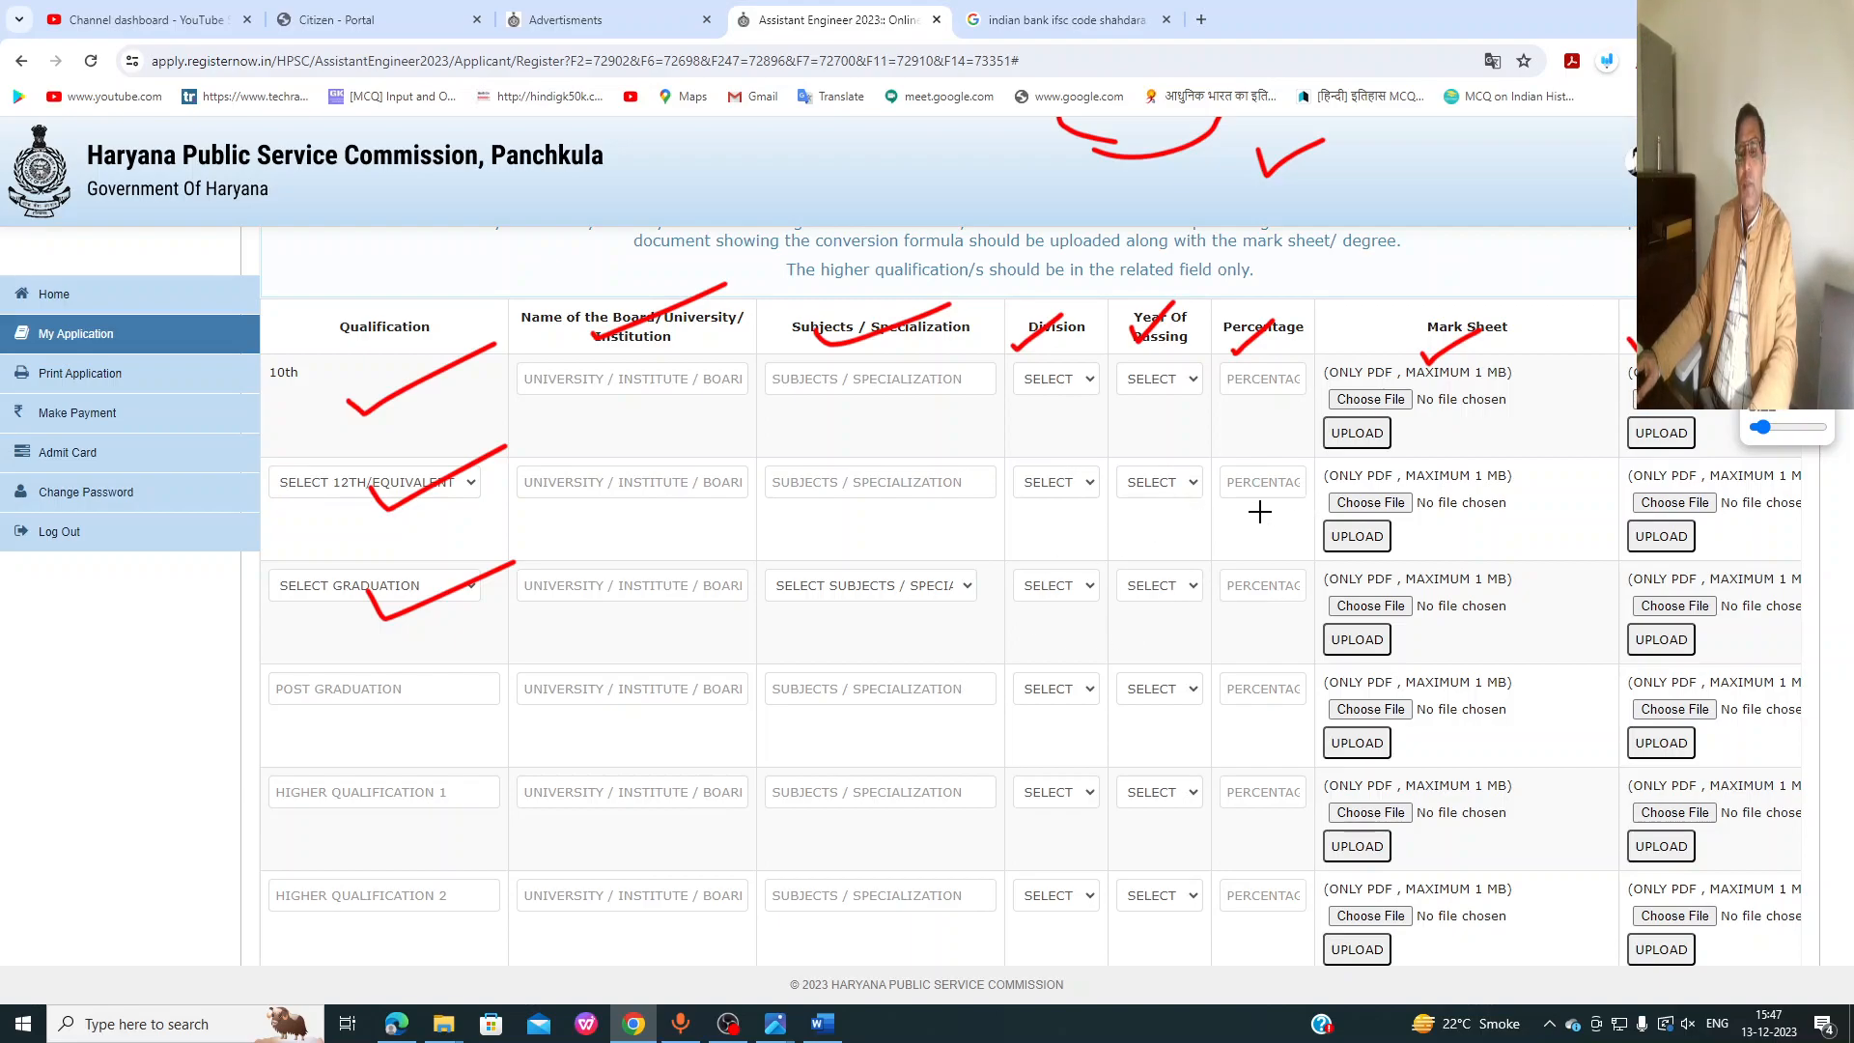
# Step: Circle the Hindi/Sanskrit declaration's checkbox and underline its text with the pen
pyautogui.scroll(-2, 1111, 518)
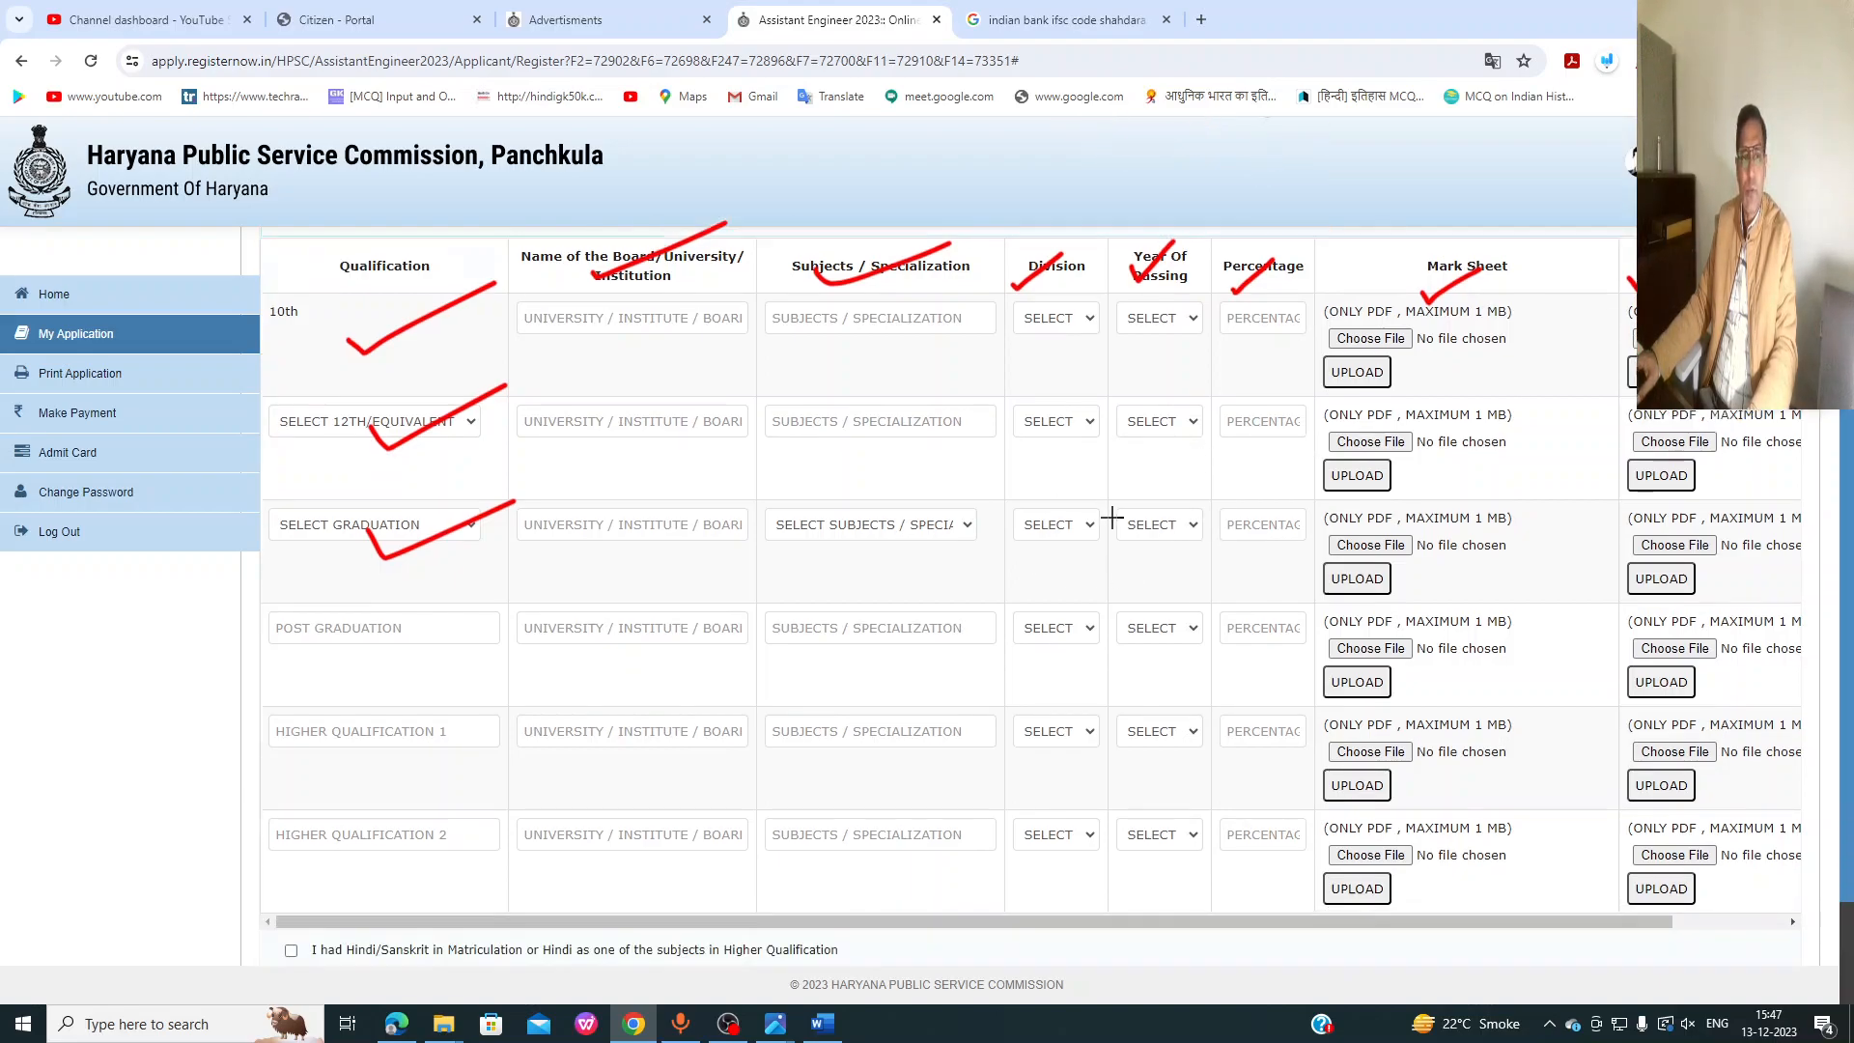
pyautogui.moveTo(277, 853)
pyautogui.mouseDown()
pyautogui.moveTo(374, 803)
pyautogui.moveTo(523, 856)
pyautogui.moveTo(904, 865)
pyautogui.mouseUp()
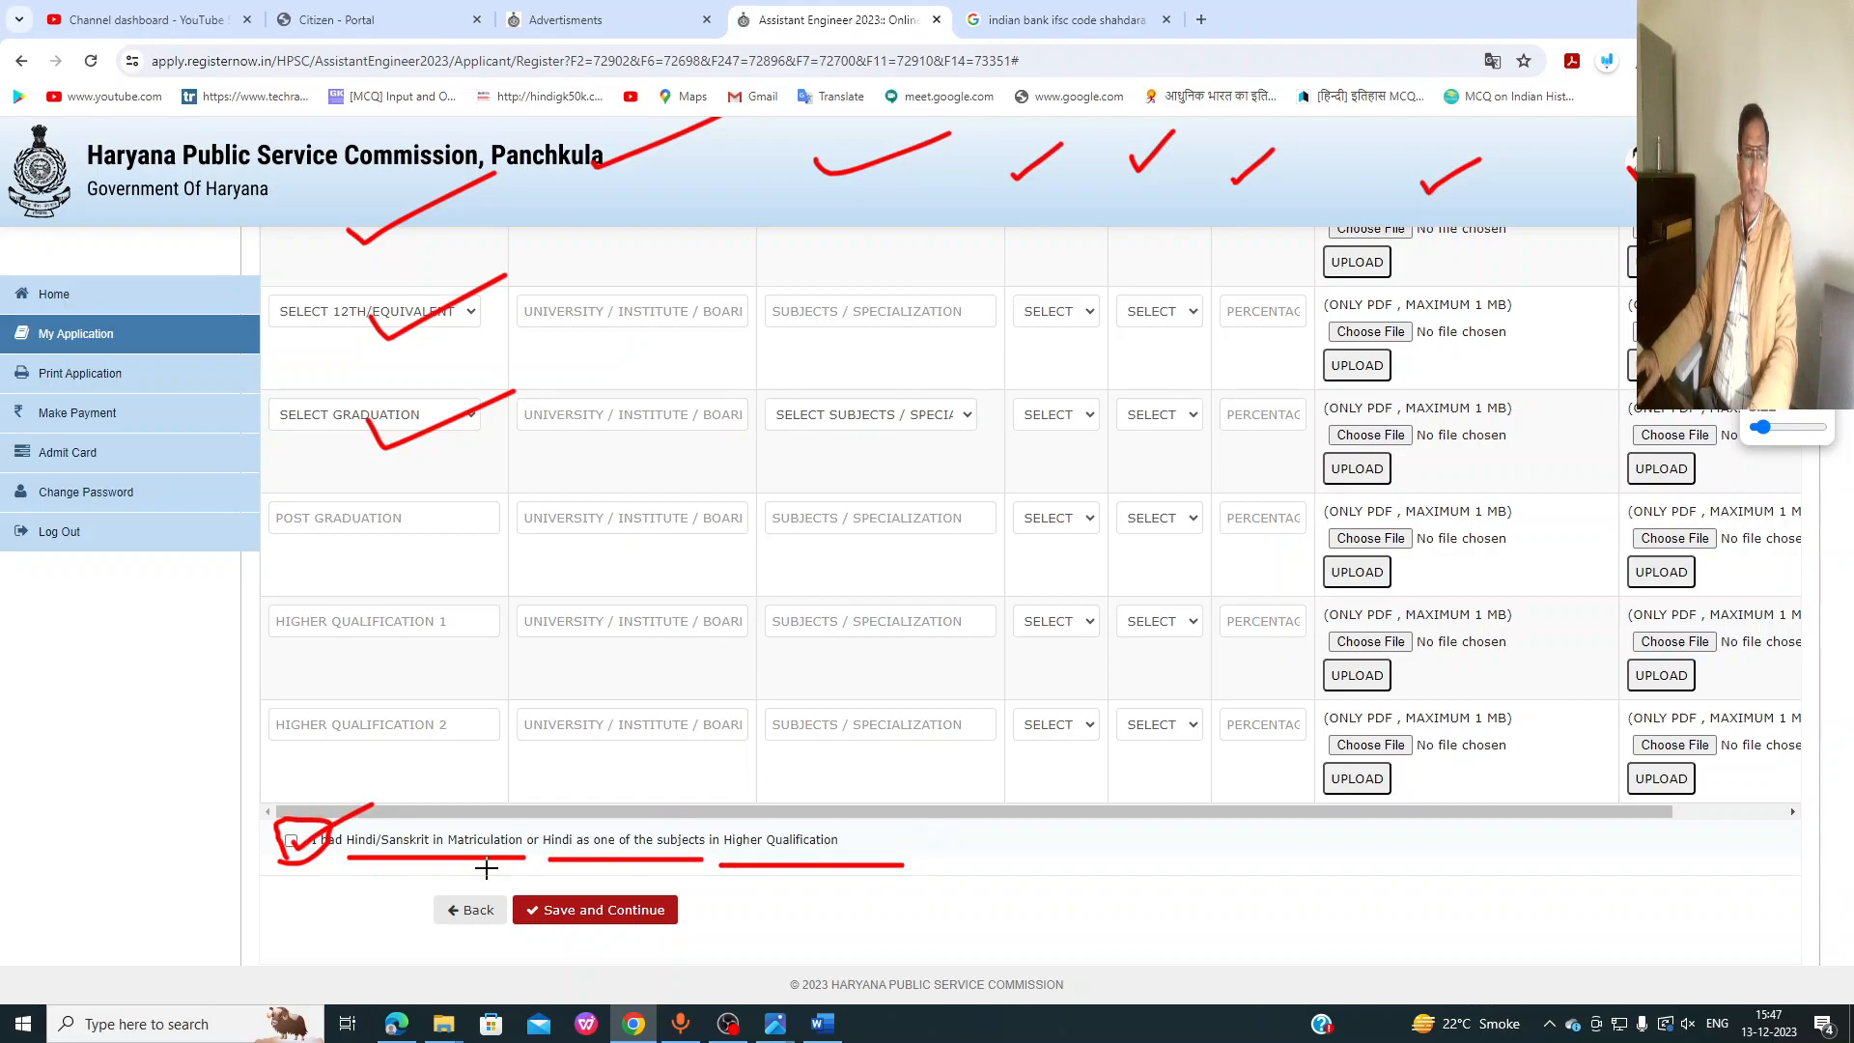
pyautogui.moveTo(704, 890)
pyautogui.mouseDown()
pyautogui.moveTo(624, 875)
pyautogui.moveTo(503, 949)
pyautogui.moveTo(698, 898)
pyautogui.moveTo(746, 946)
pyautogui.moveTo(872, 891)
pyautogui.mouseUp()
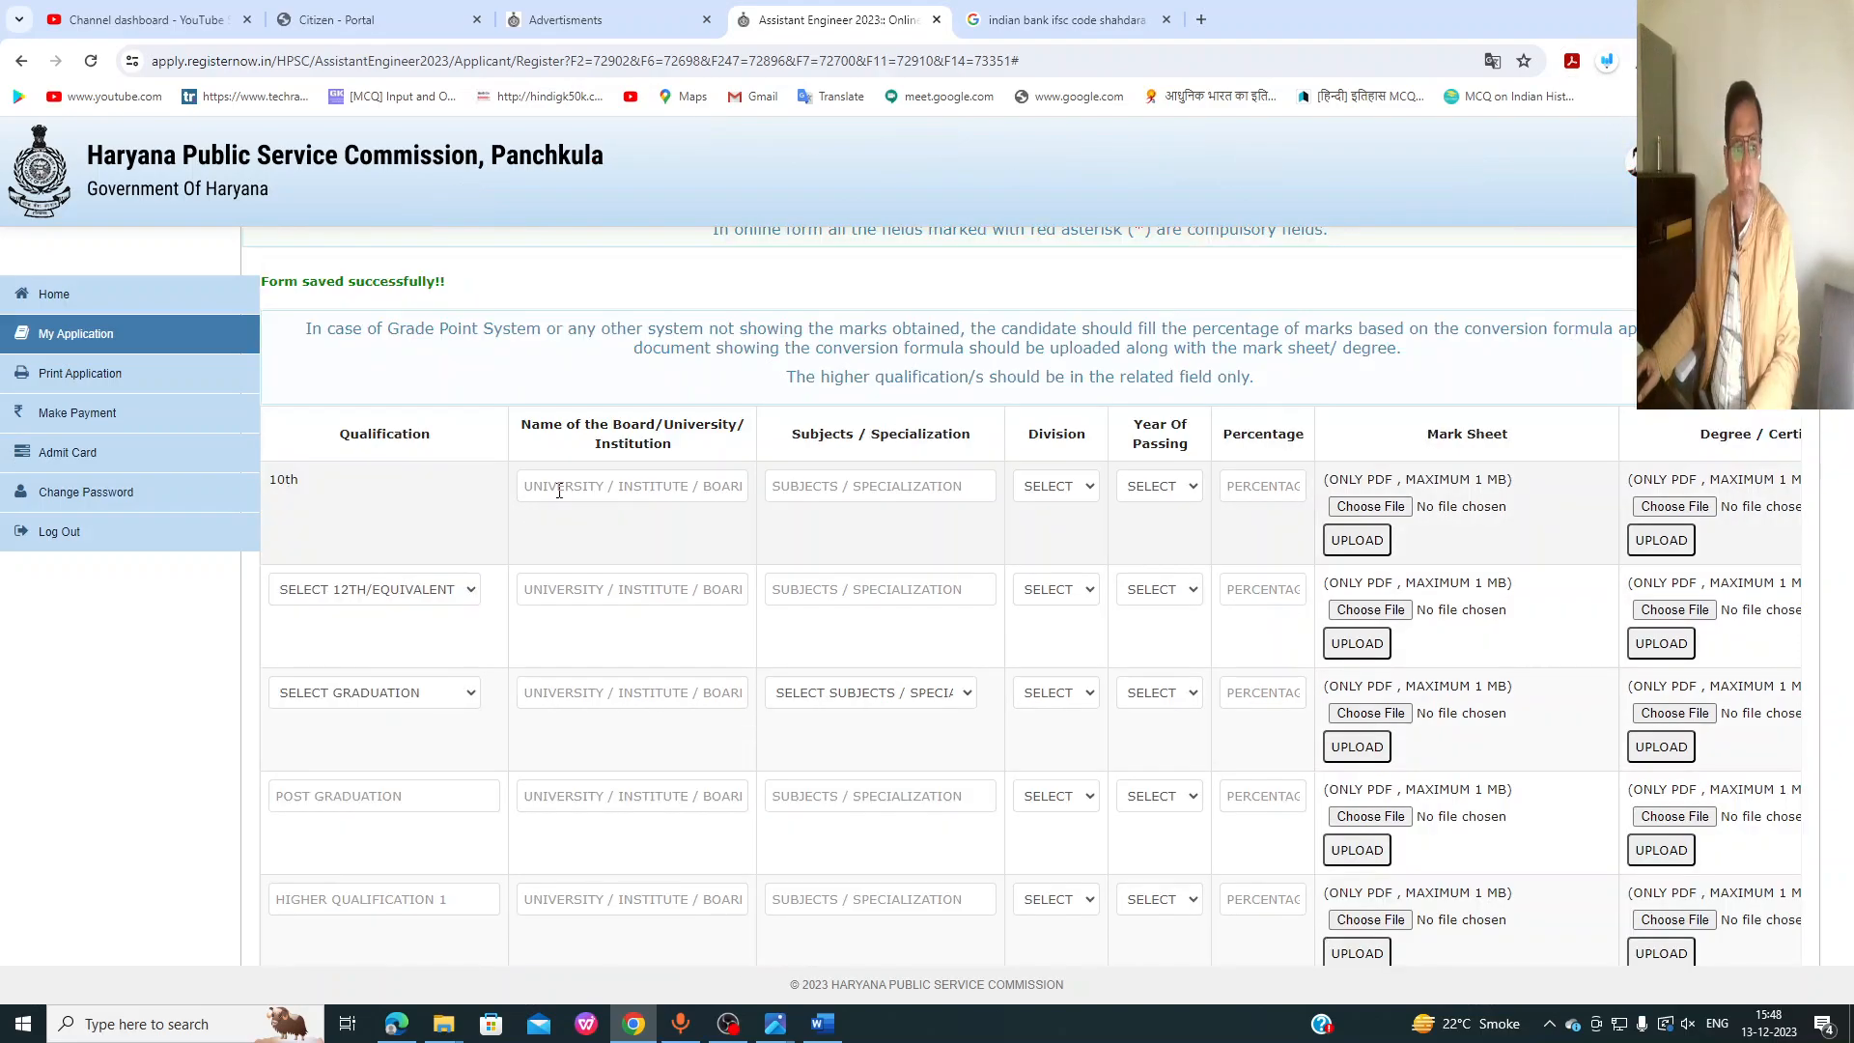
# Step: Enter UP BOARD as the board and SCIENCE as the subject for the 10th qualification
pyautogui.click(559, 488)
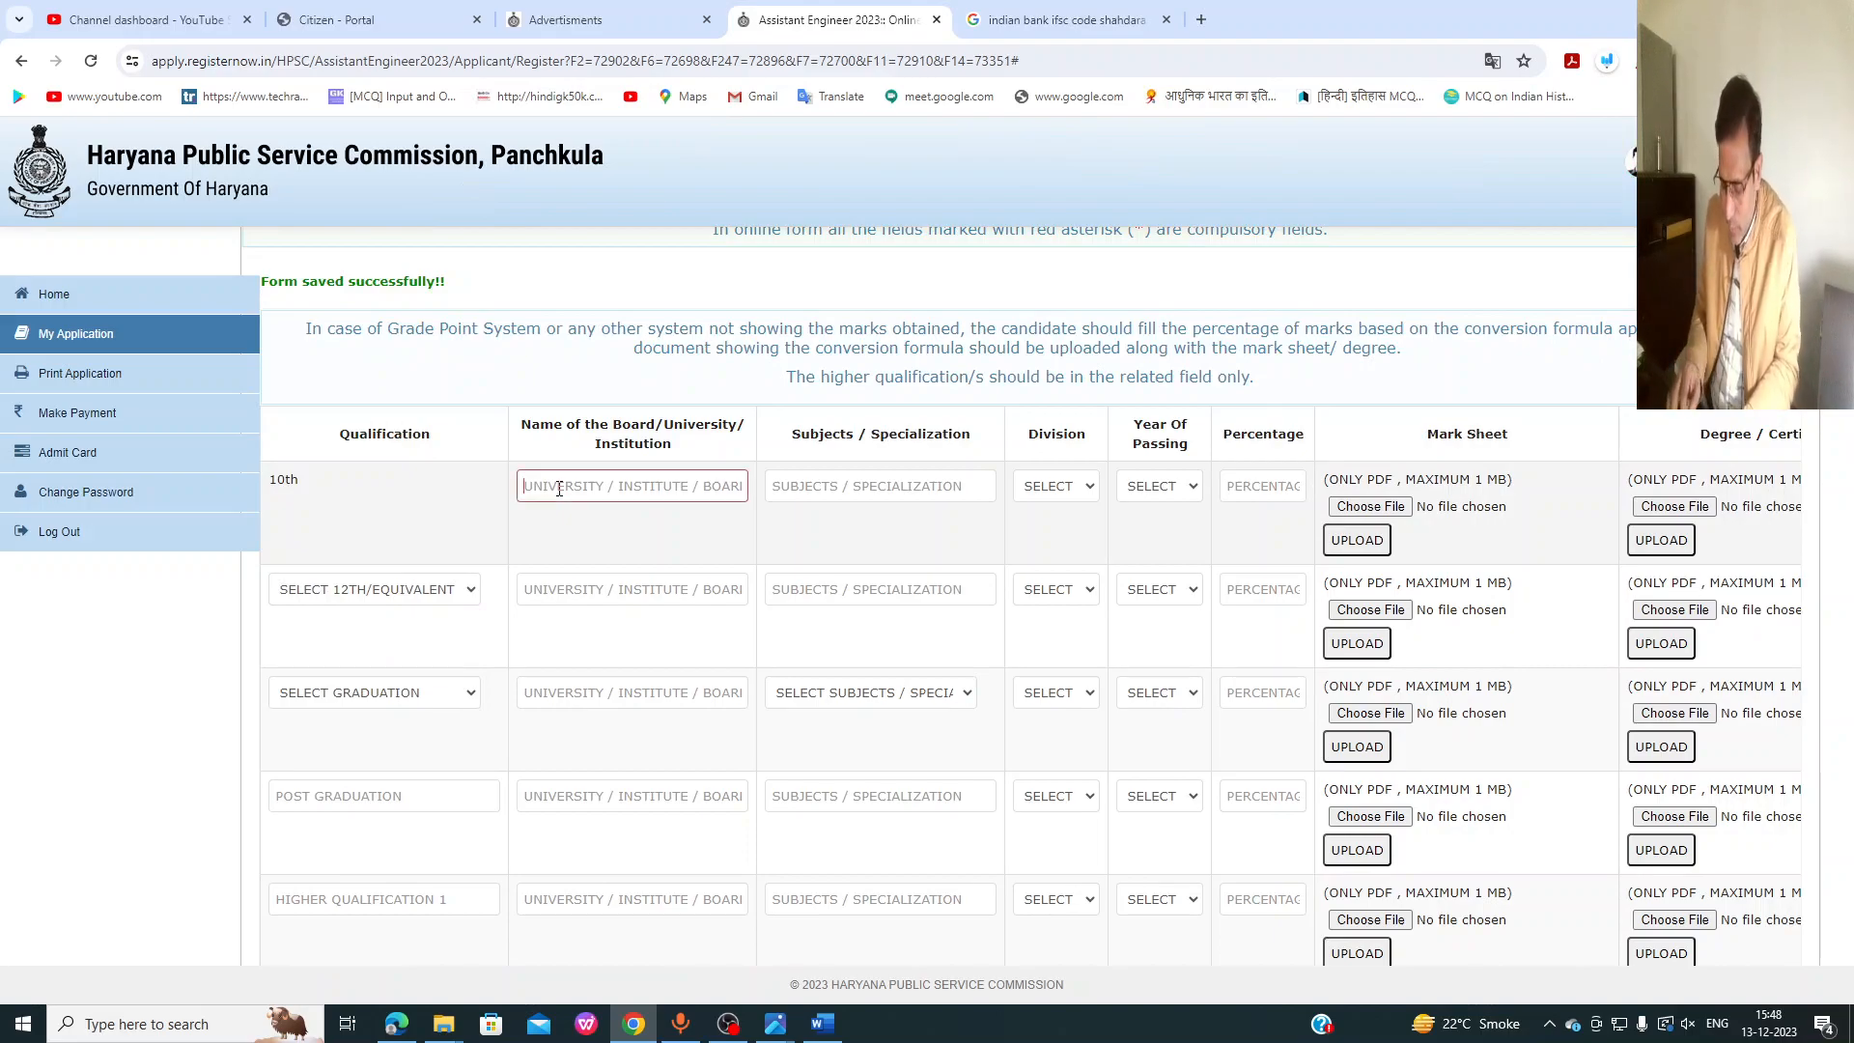
pyautogui.write('UP BOA')
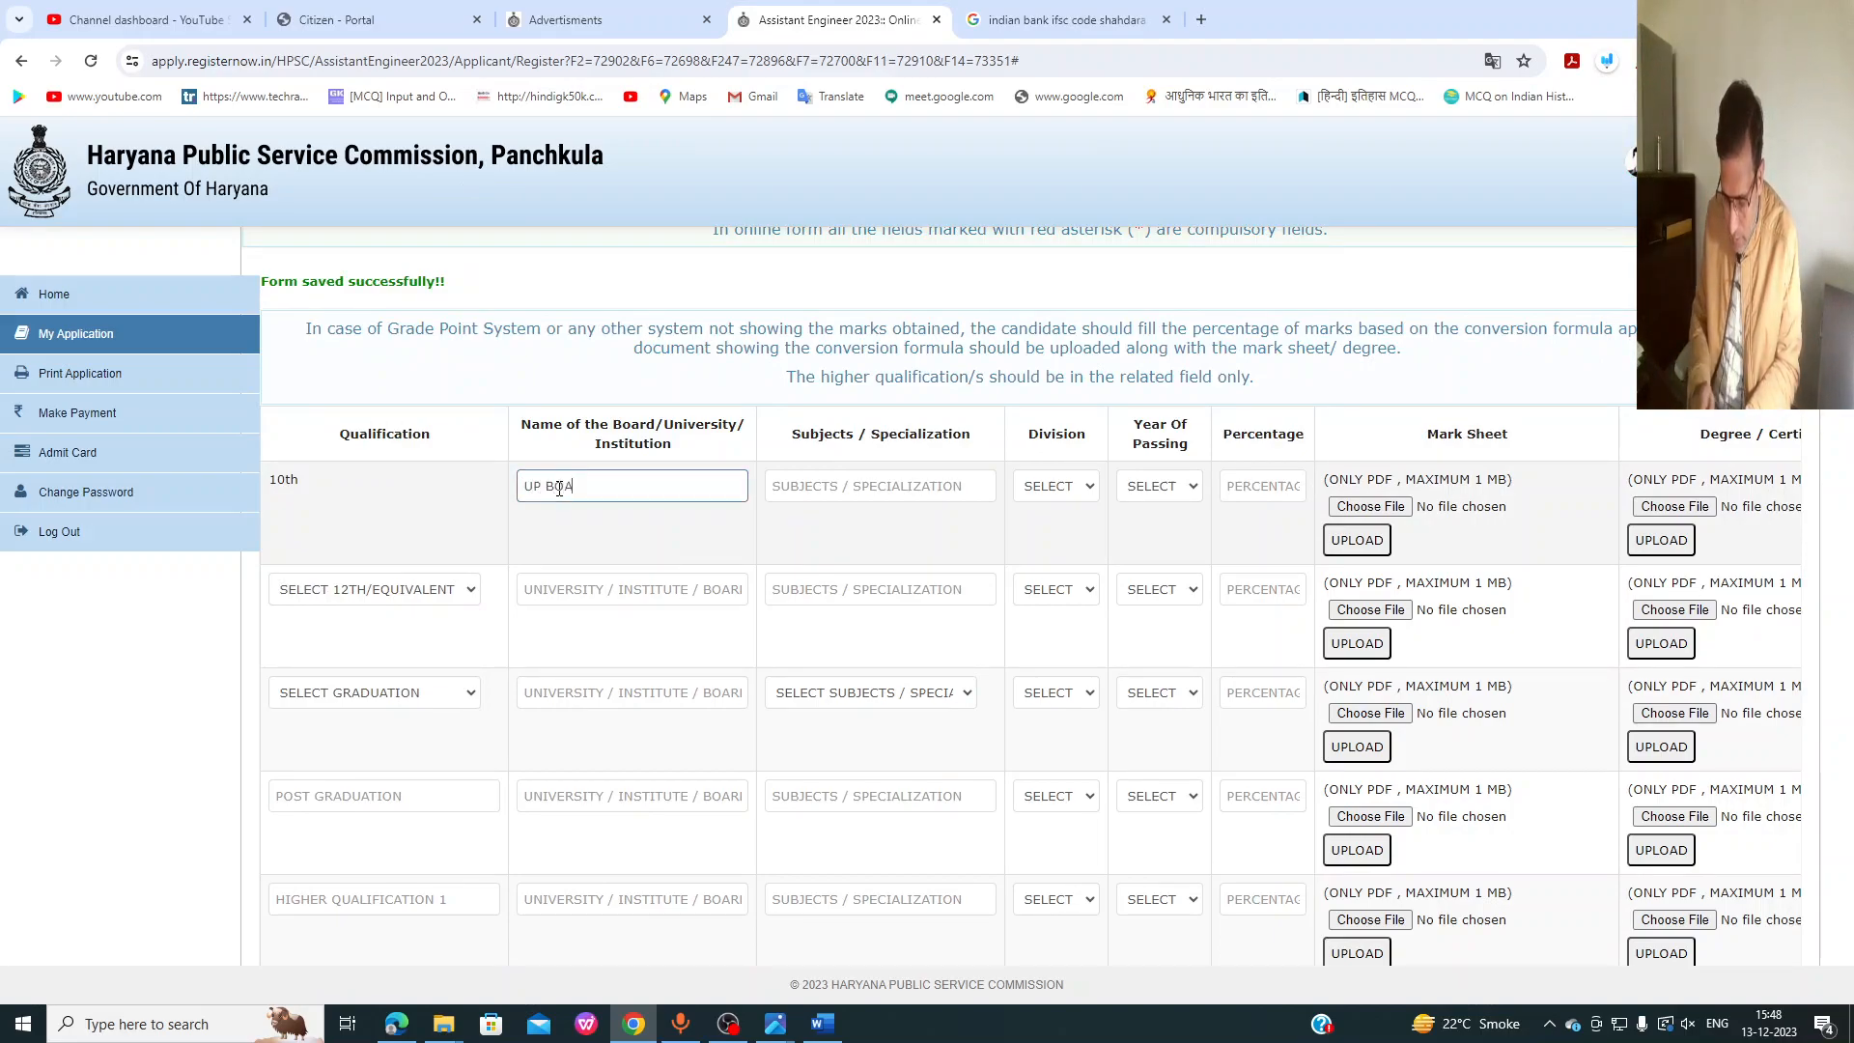
pyautogui.write('RD')
pyautogui.press('Tab')
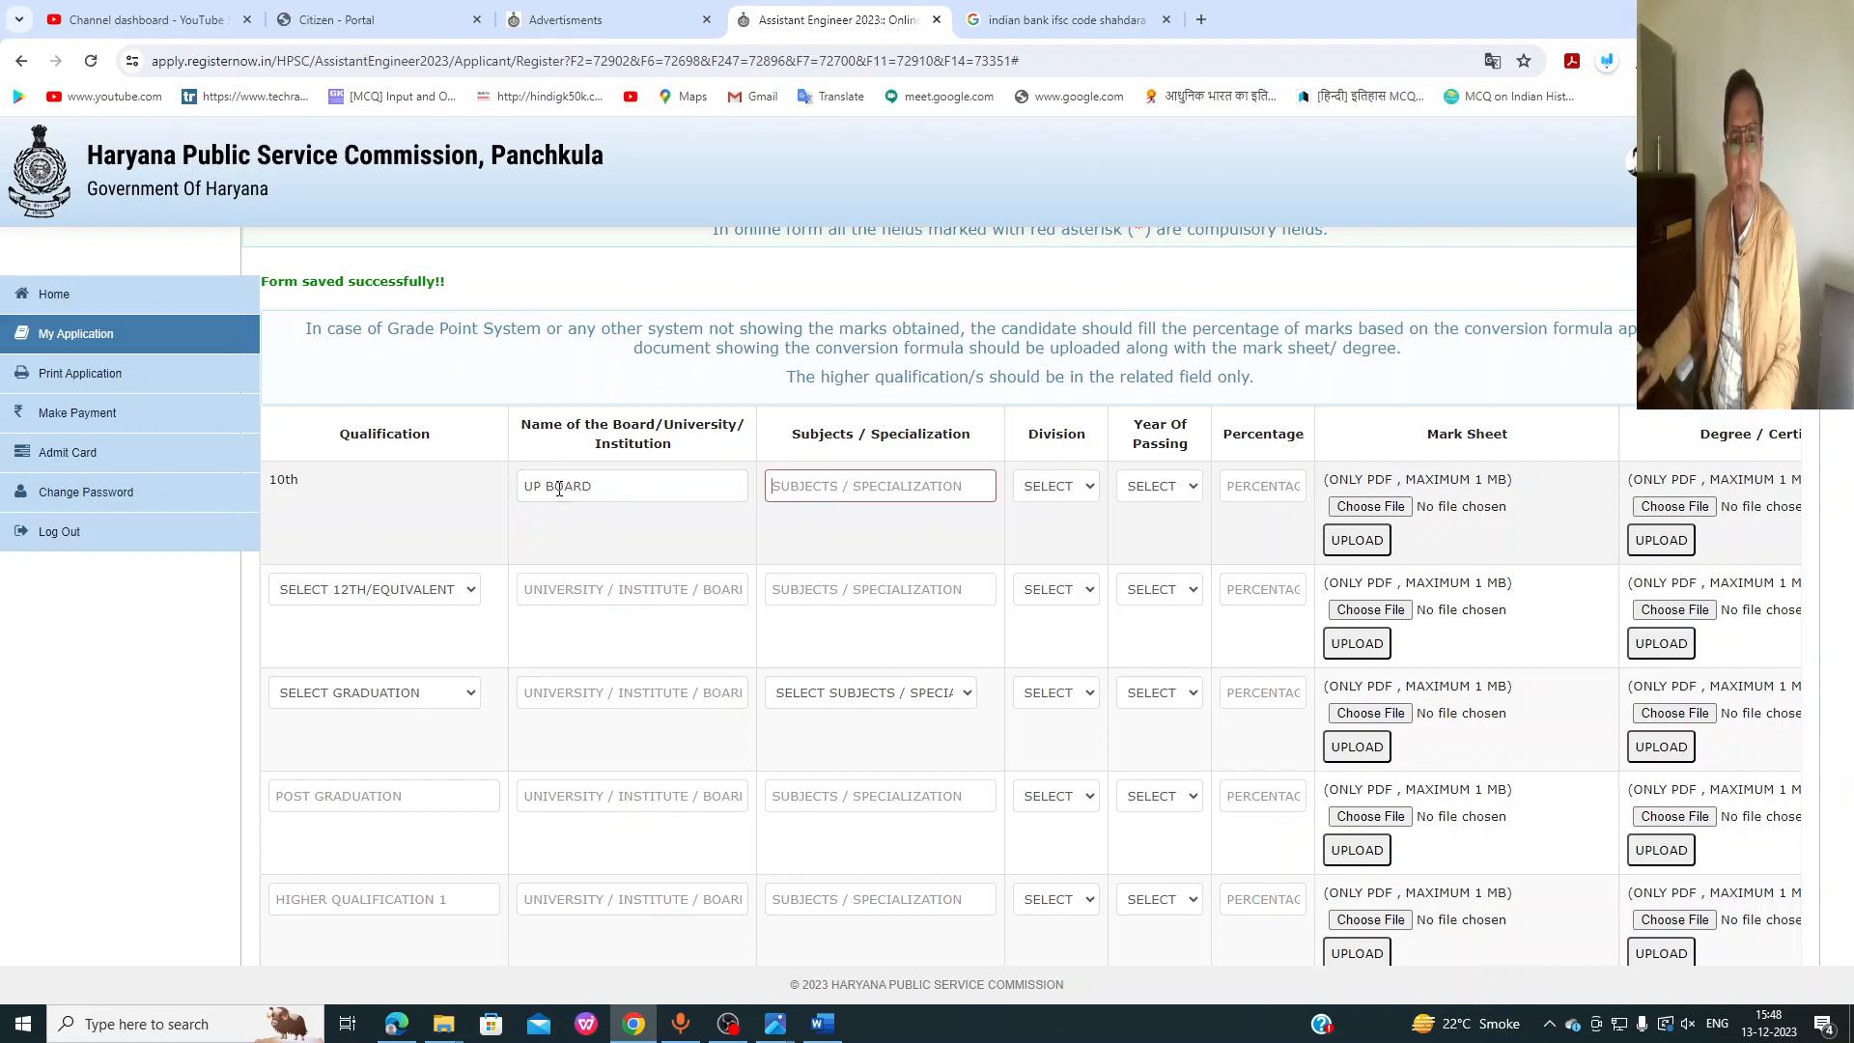
pyautogui.write('SCIENCE')
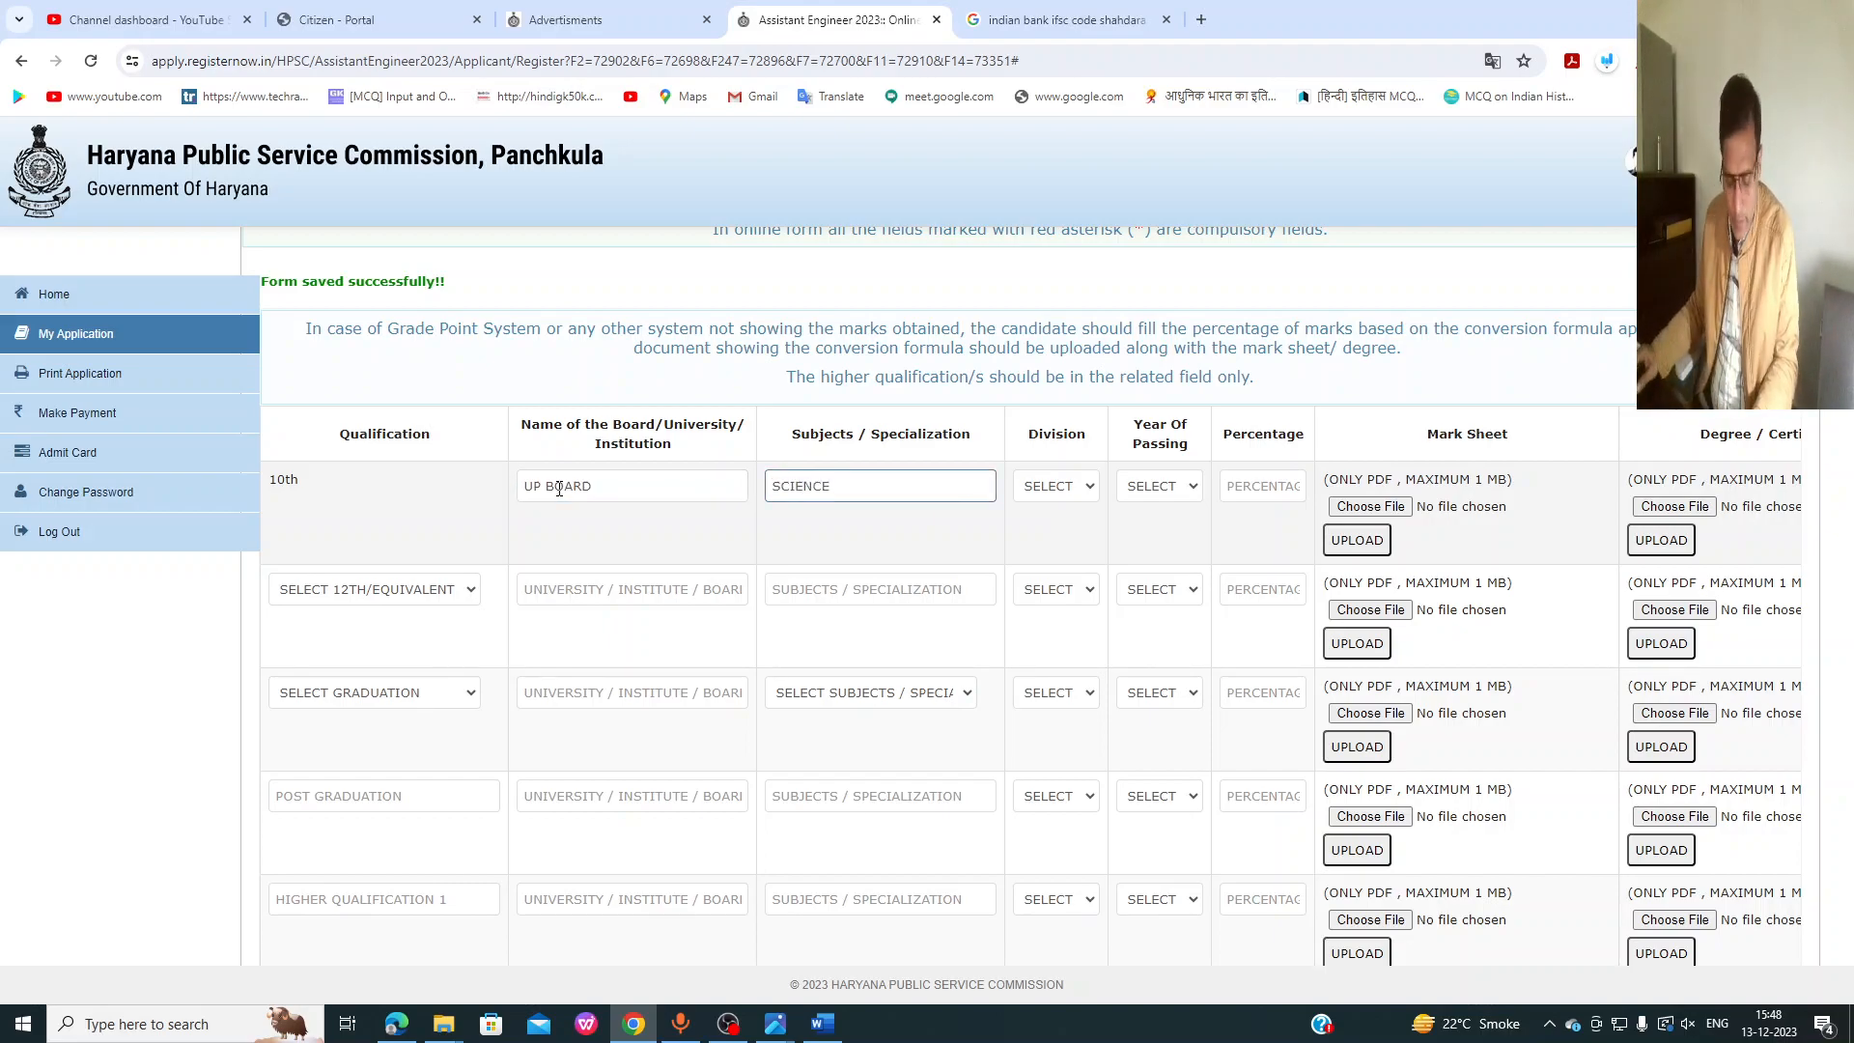
pyautogui.press('Tab')
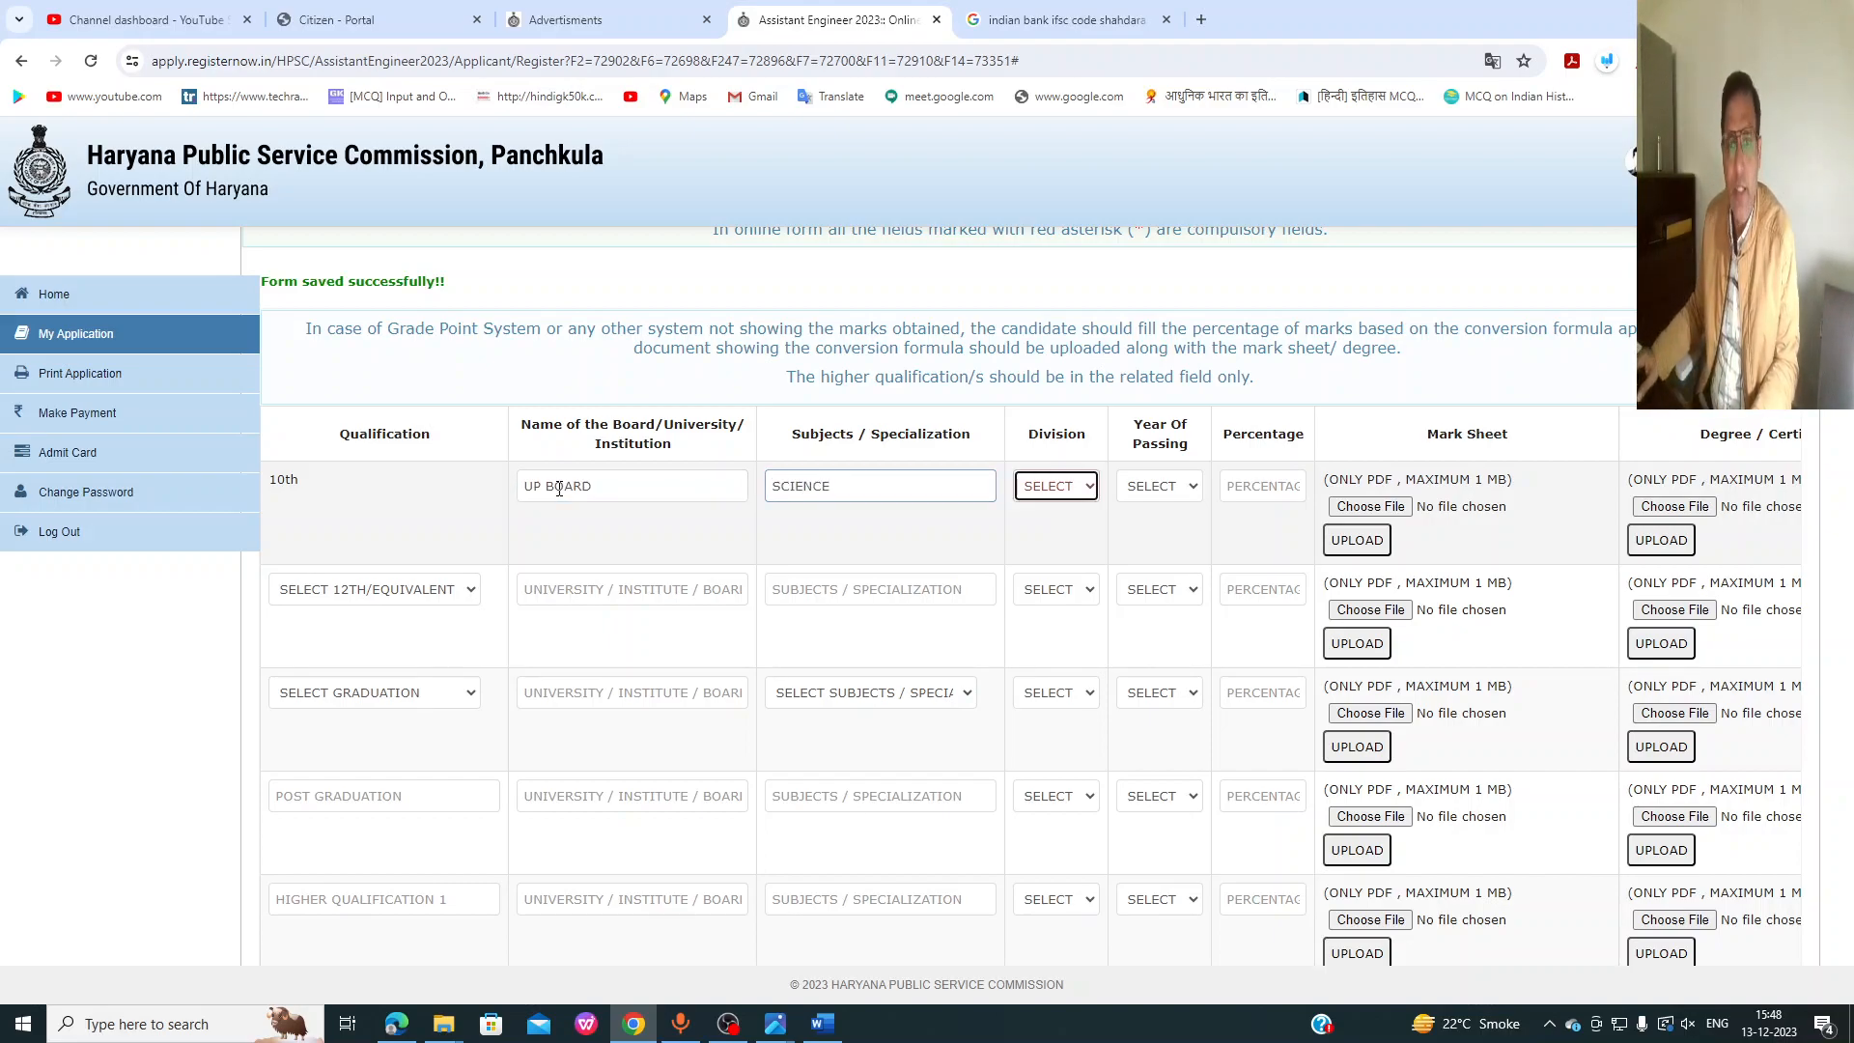
# Step: Set the 10th qualification's division to FIRST, year of passing to 2006 and percentage to 60
pyautogui.click(1091, 497)
pyautogui.click(1074, 533)
pyautogui.click(1187, 495)
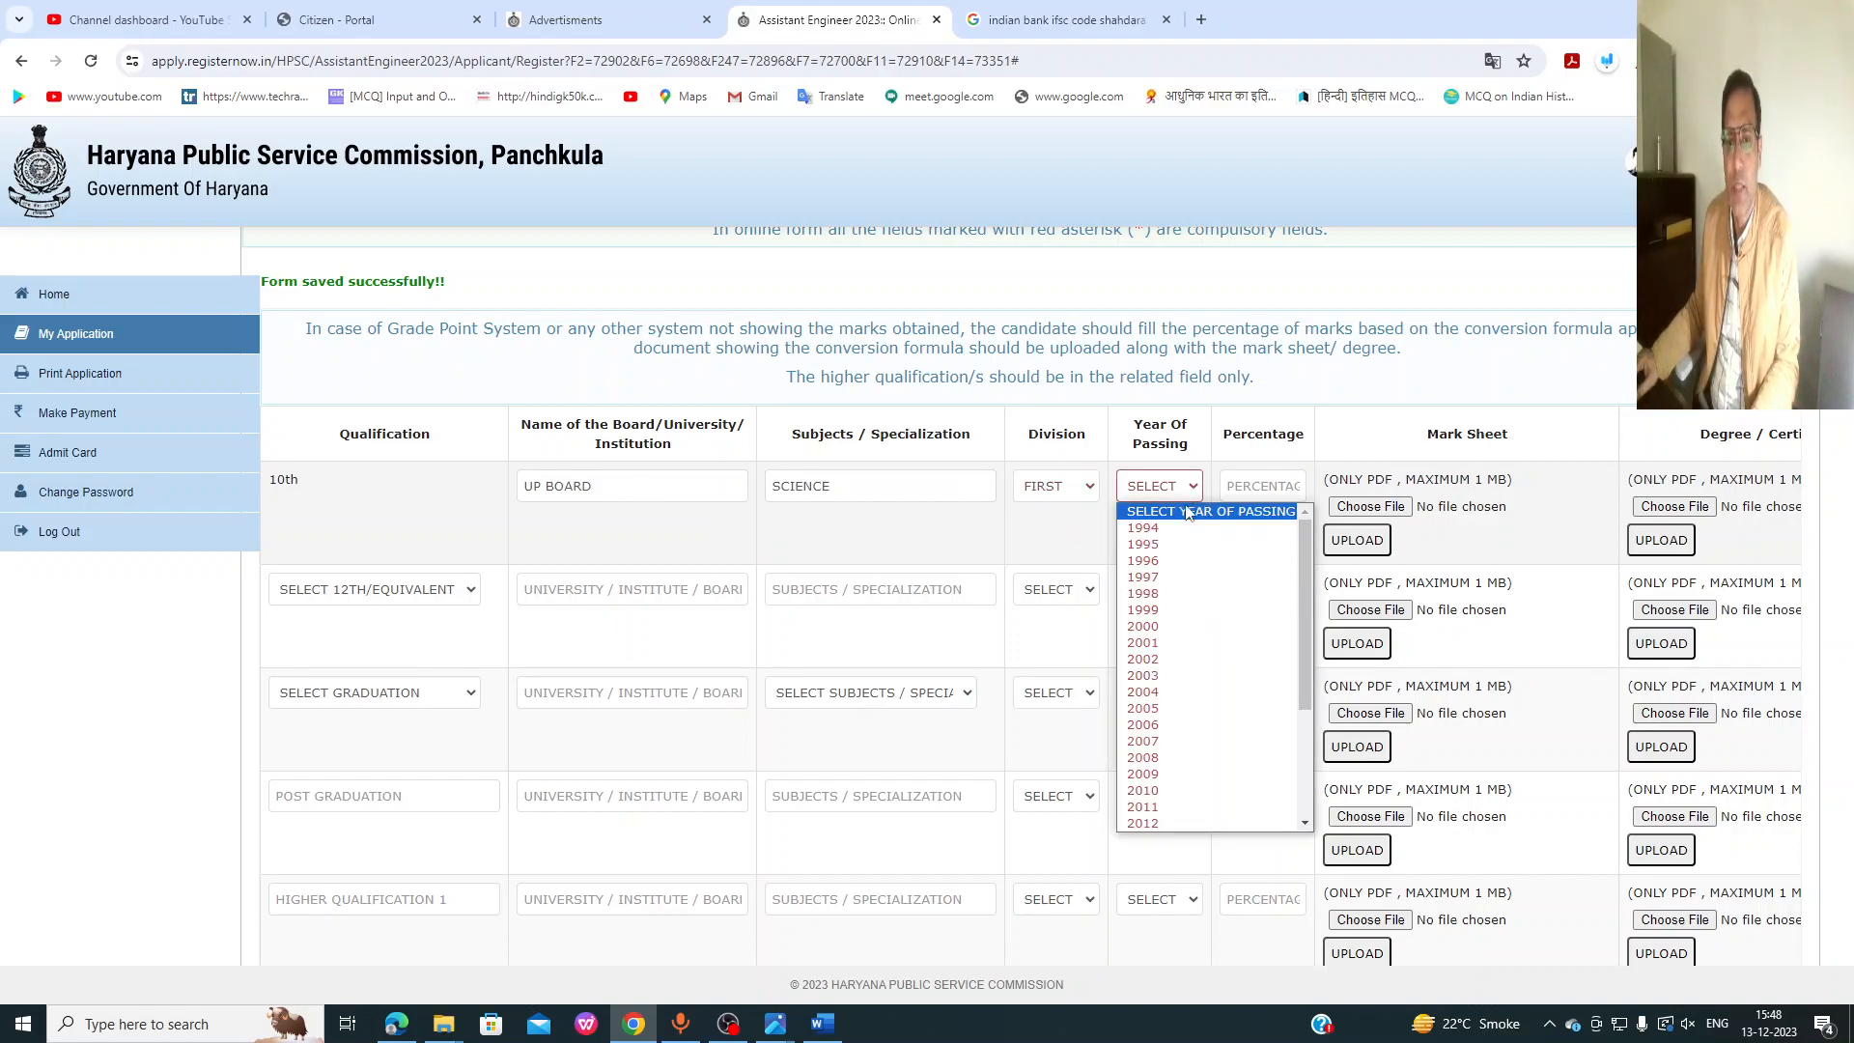
pyautogui.click(1207, 725)
pyautogui.click(1283, 485)
pyautogui.write('60')
# Step: Choose the demo PDF as the 10th mark sheet and upload the 10th degree/certificate document
pyautogui.click(1429, 533)
pyautogui.click(1387, 507)
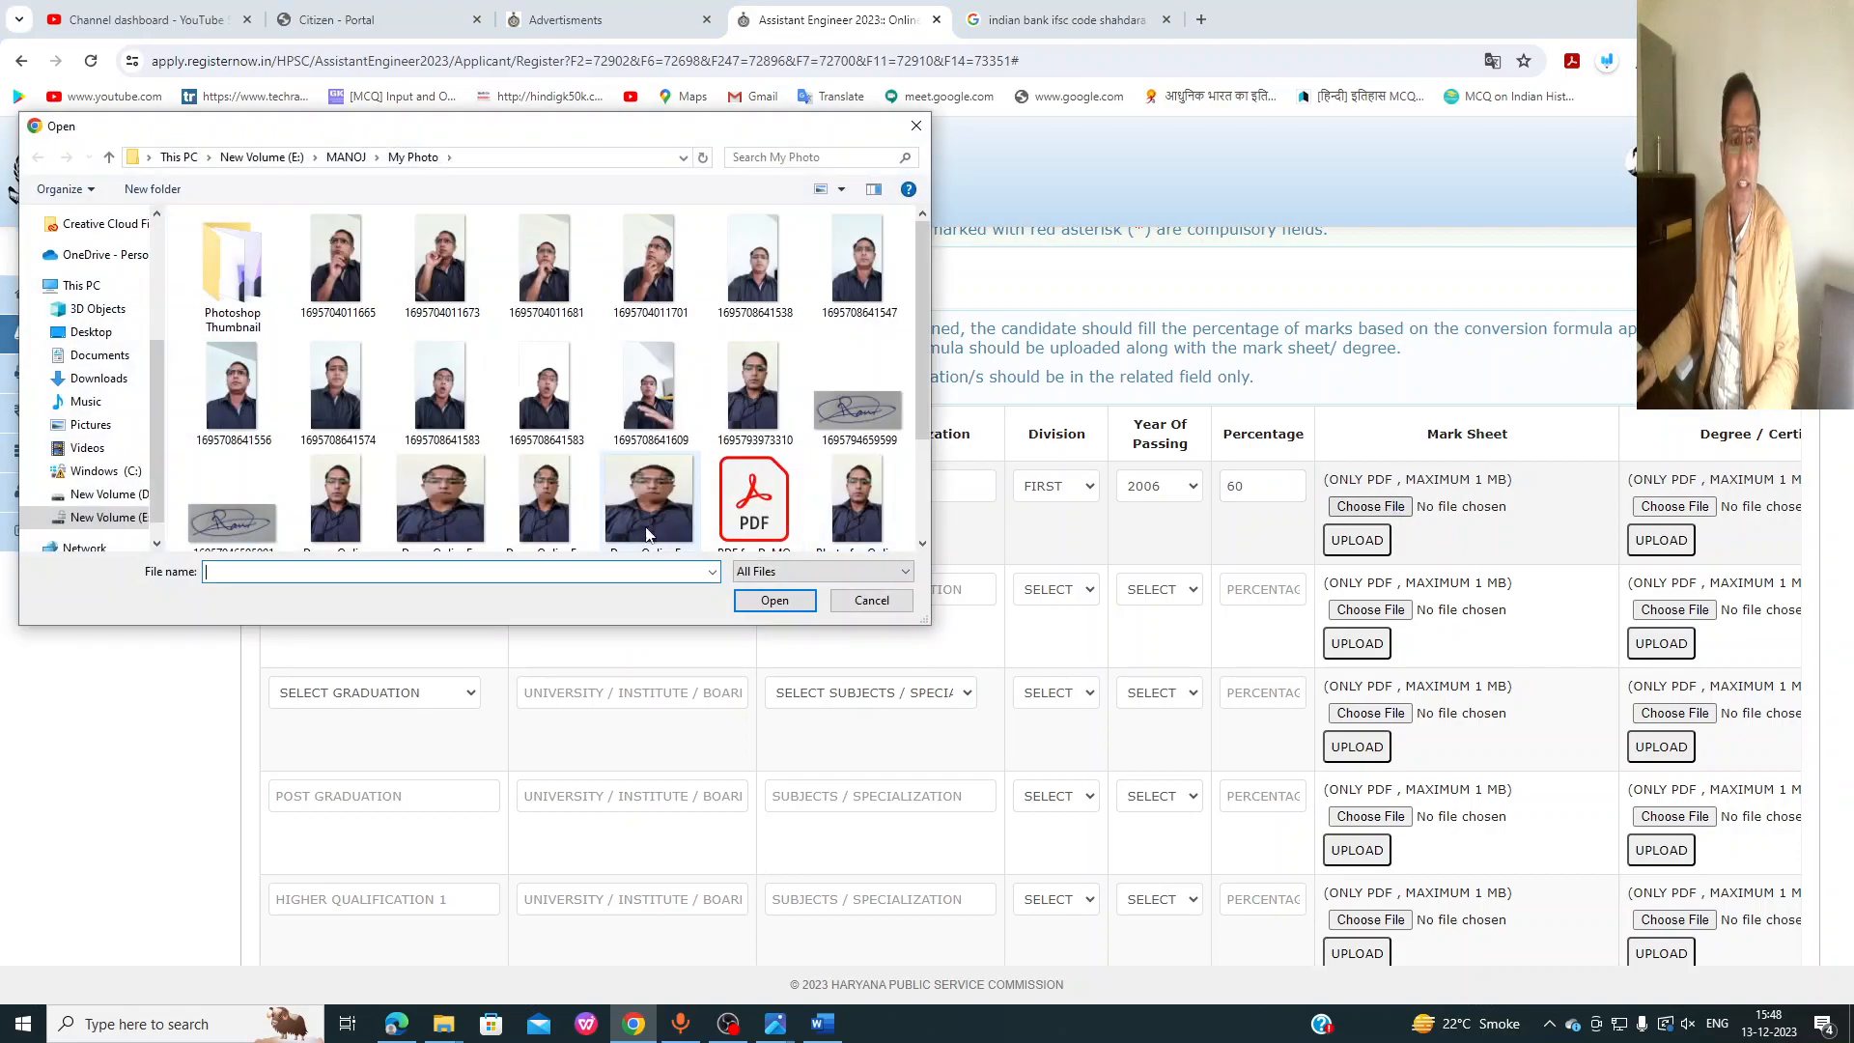
pyautogui.press('Return')
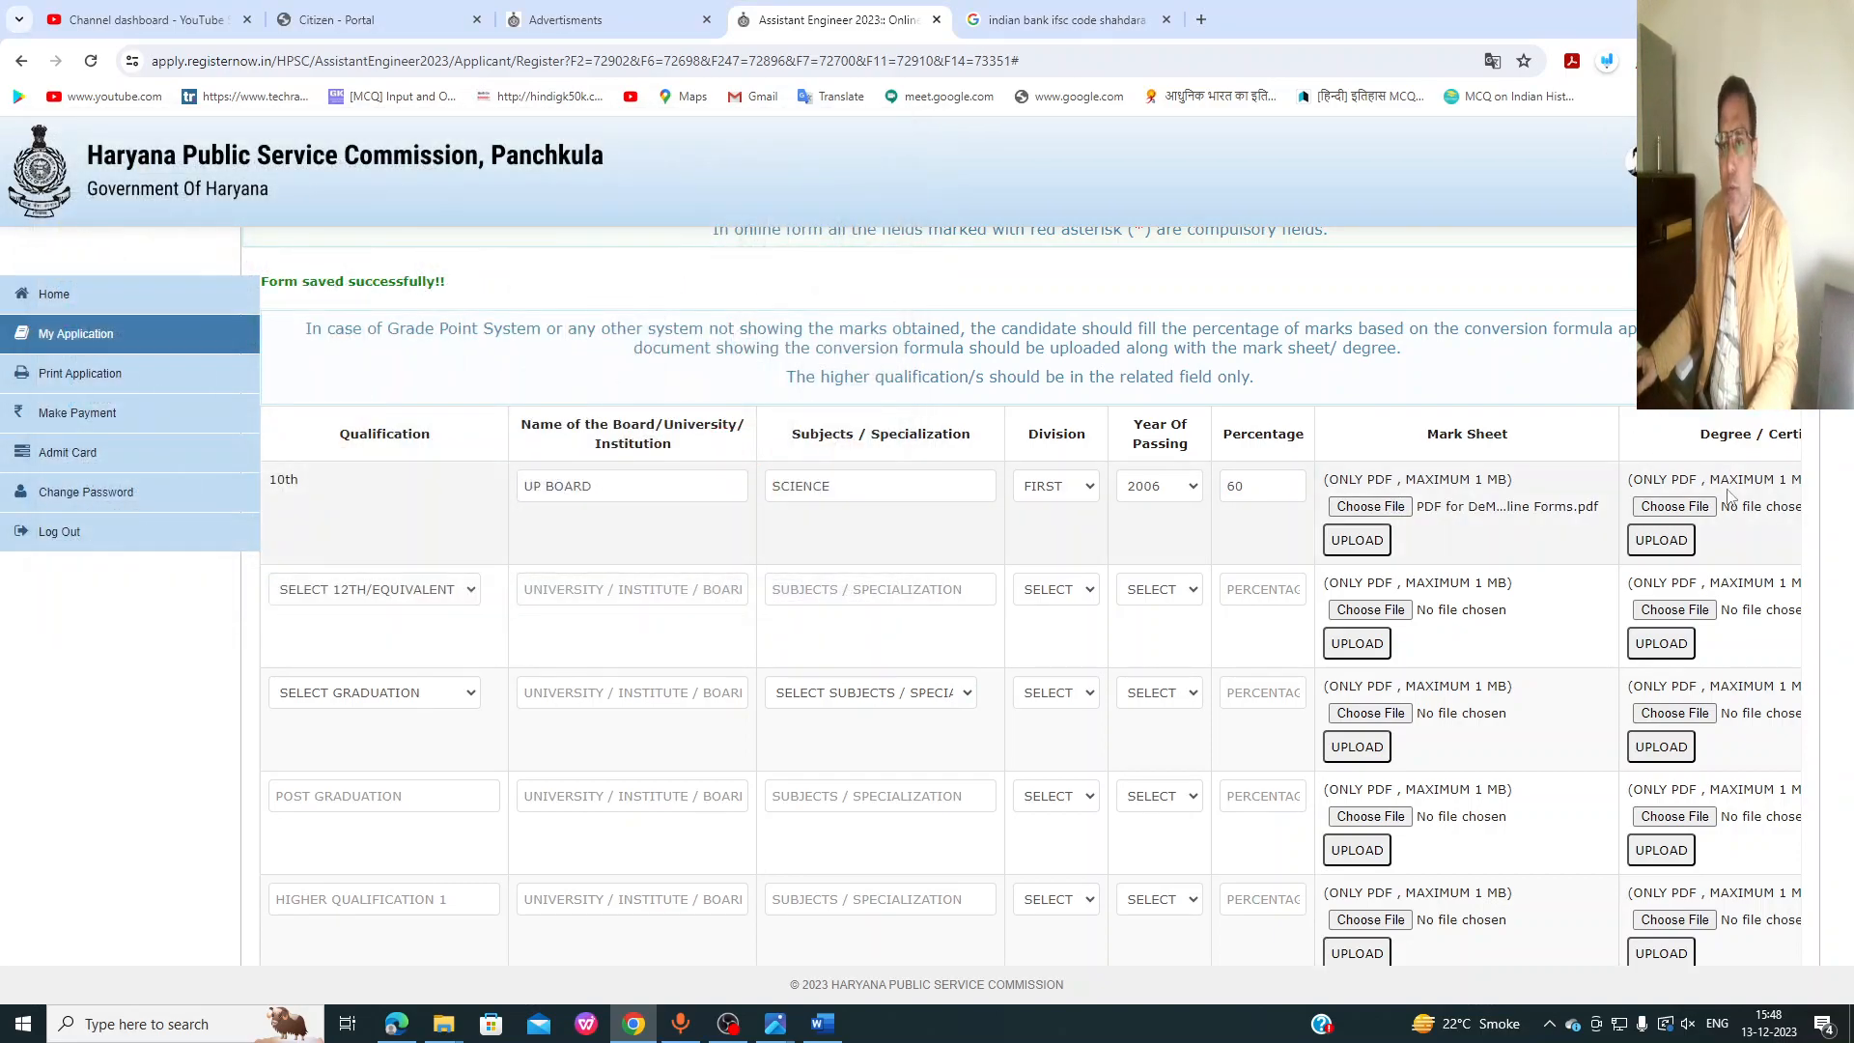
pyautogui.click(1657, 547)
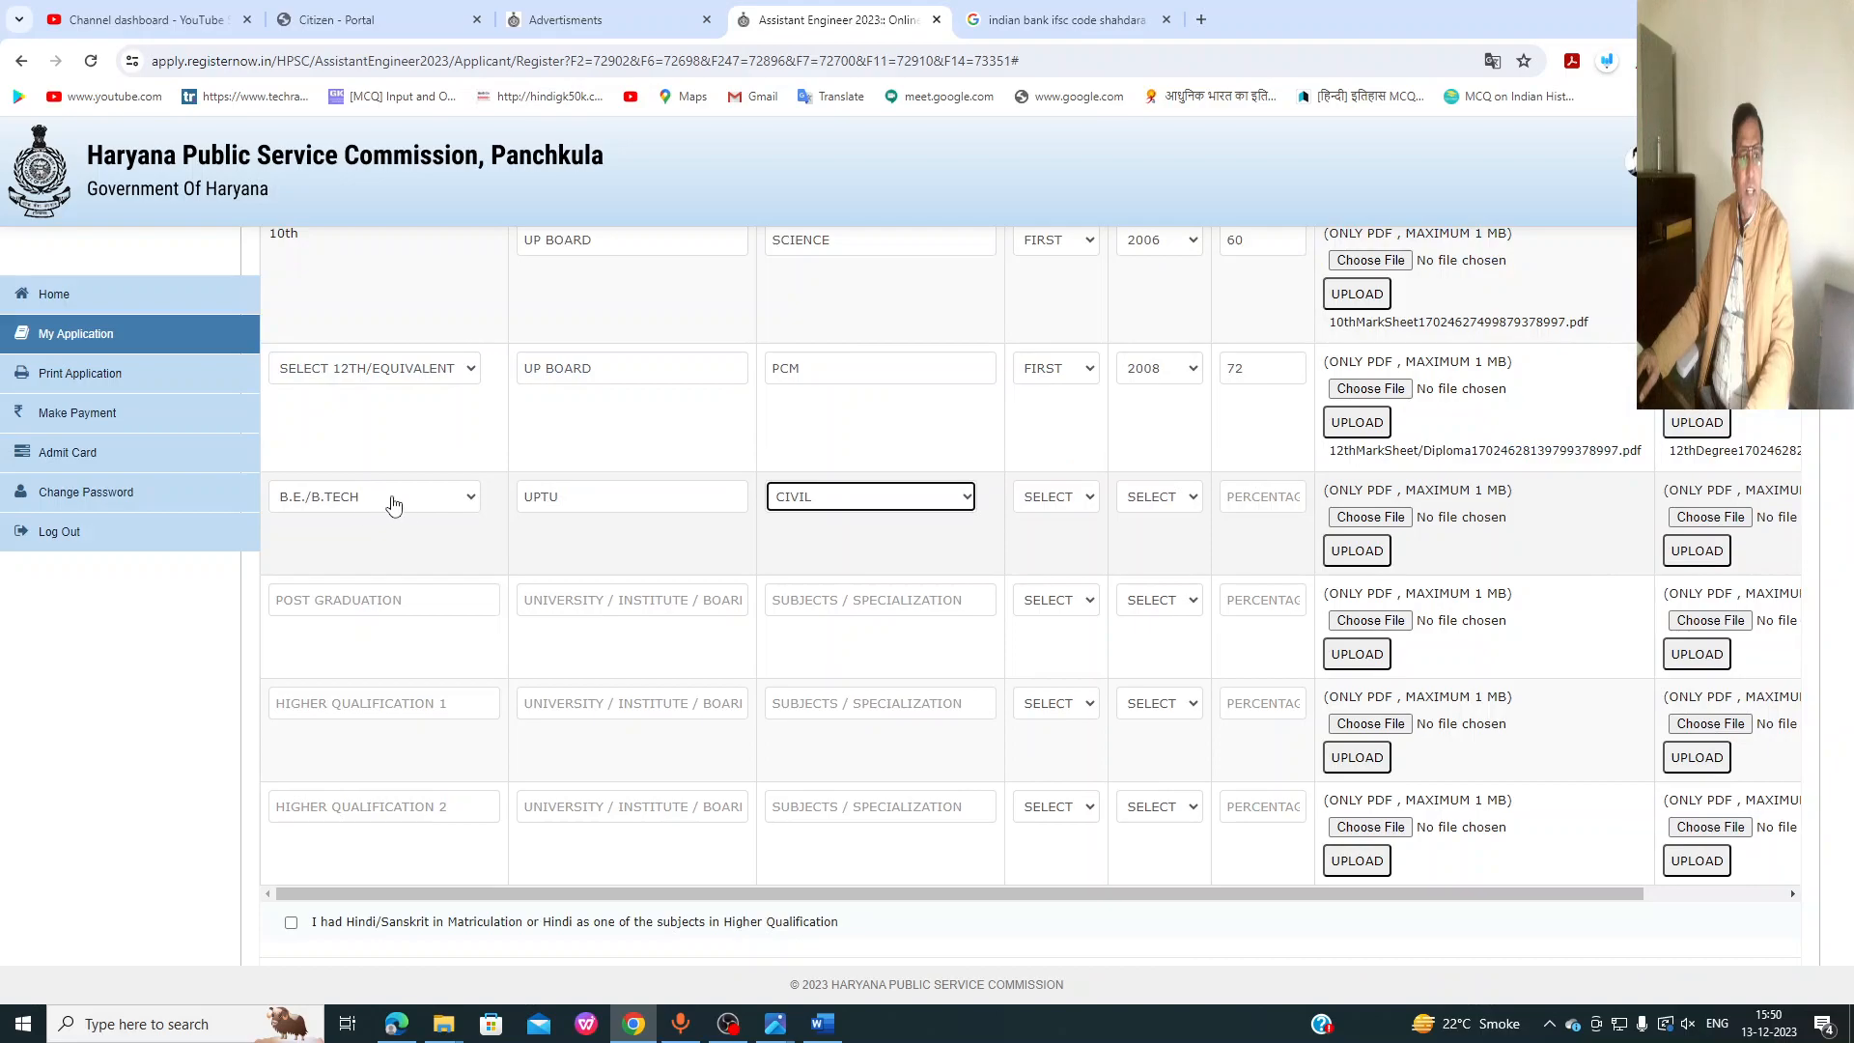
# Step: Select B.E./B.TECH as the graduation qualification
pyautogui.click(434, 502)
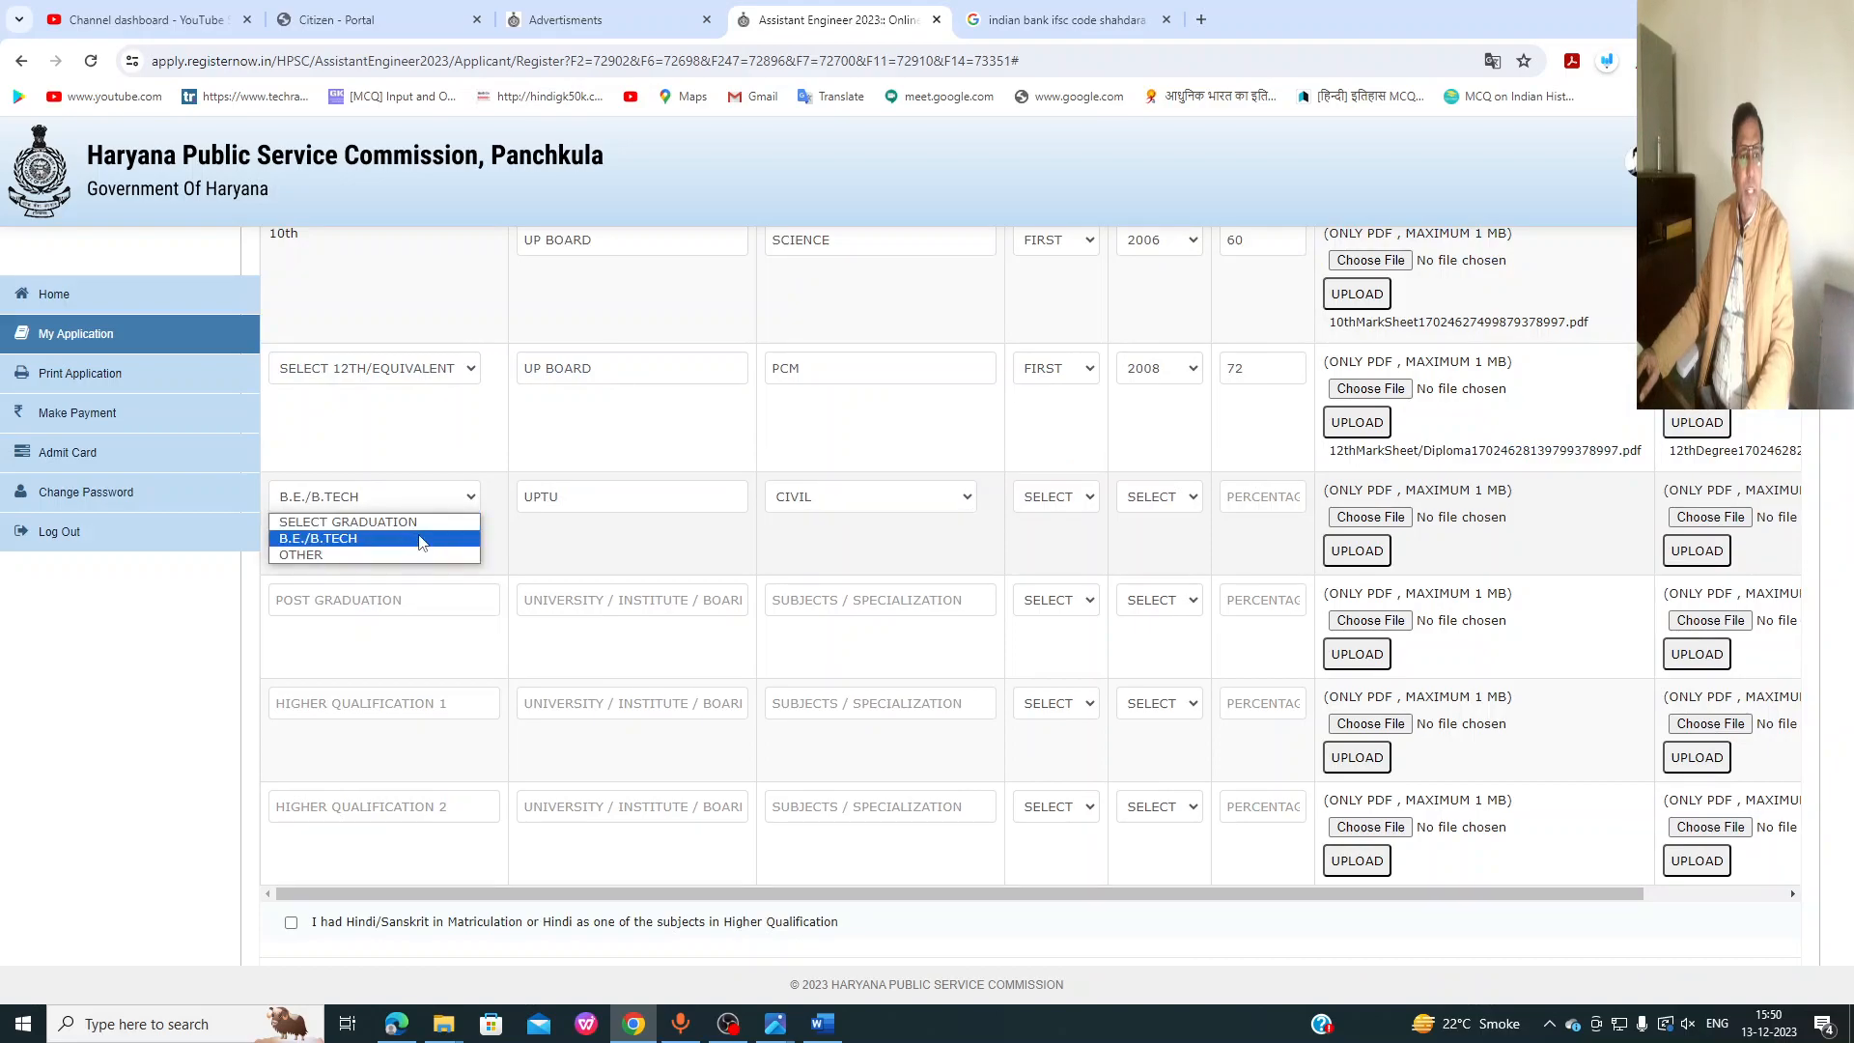
pyautogui.click(426, 546)
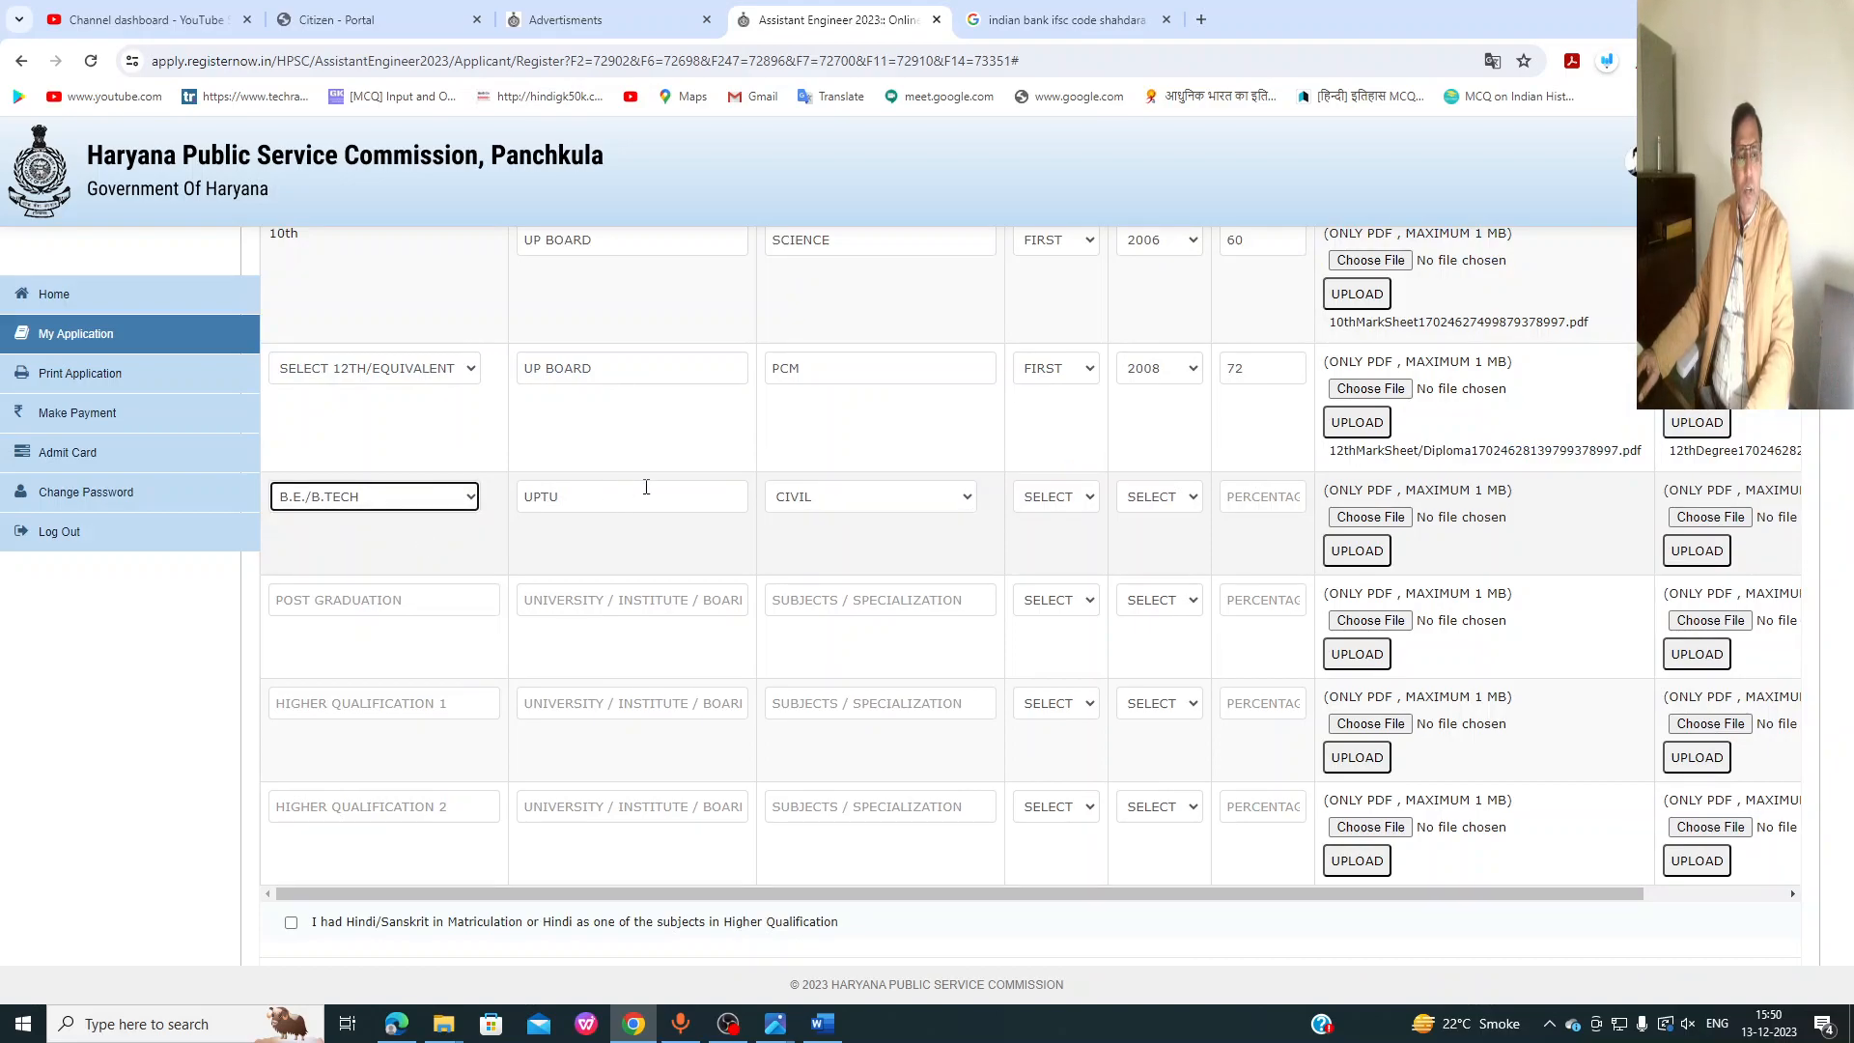
# Step: Complete the graduation qualification with CIVIL as the specialization, FIRST division, 2012 as the year of passing and 82 percent
pyautogui.click(959, 504)
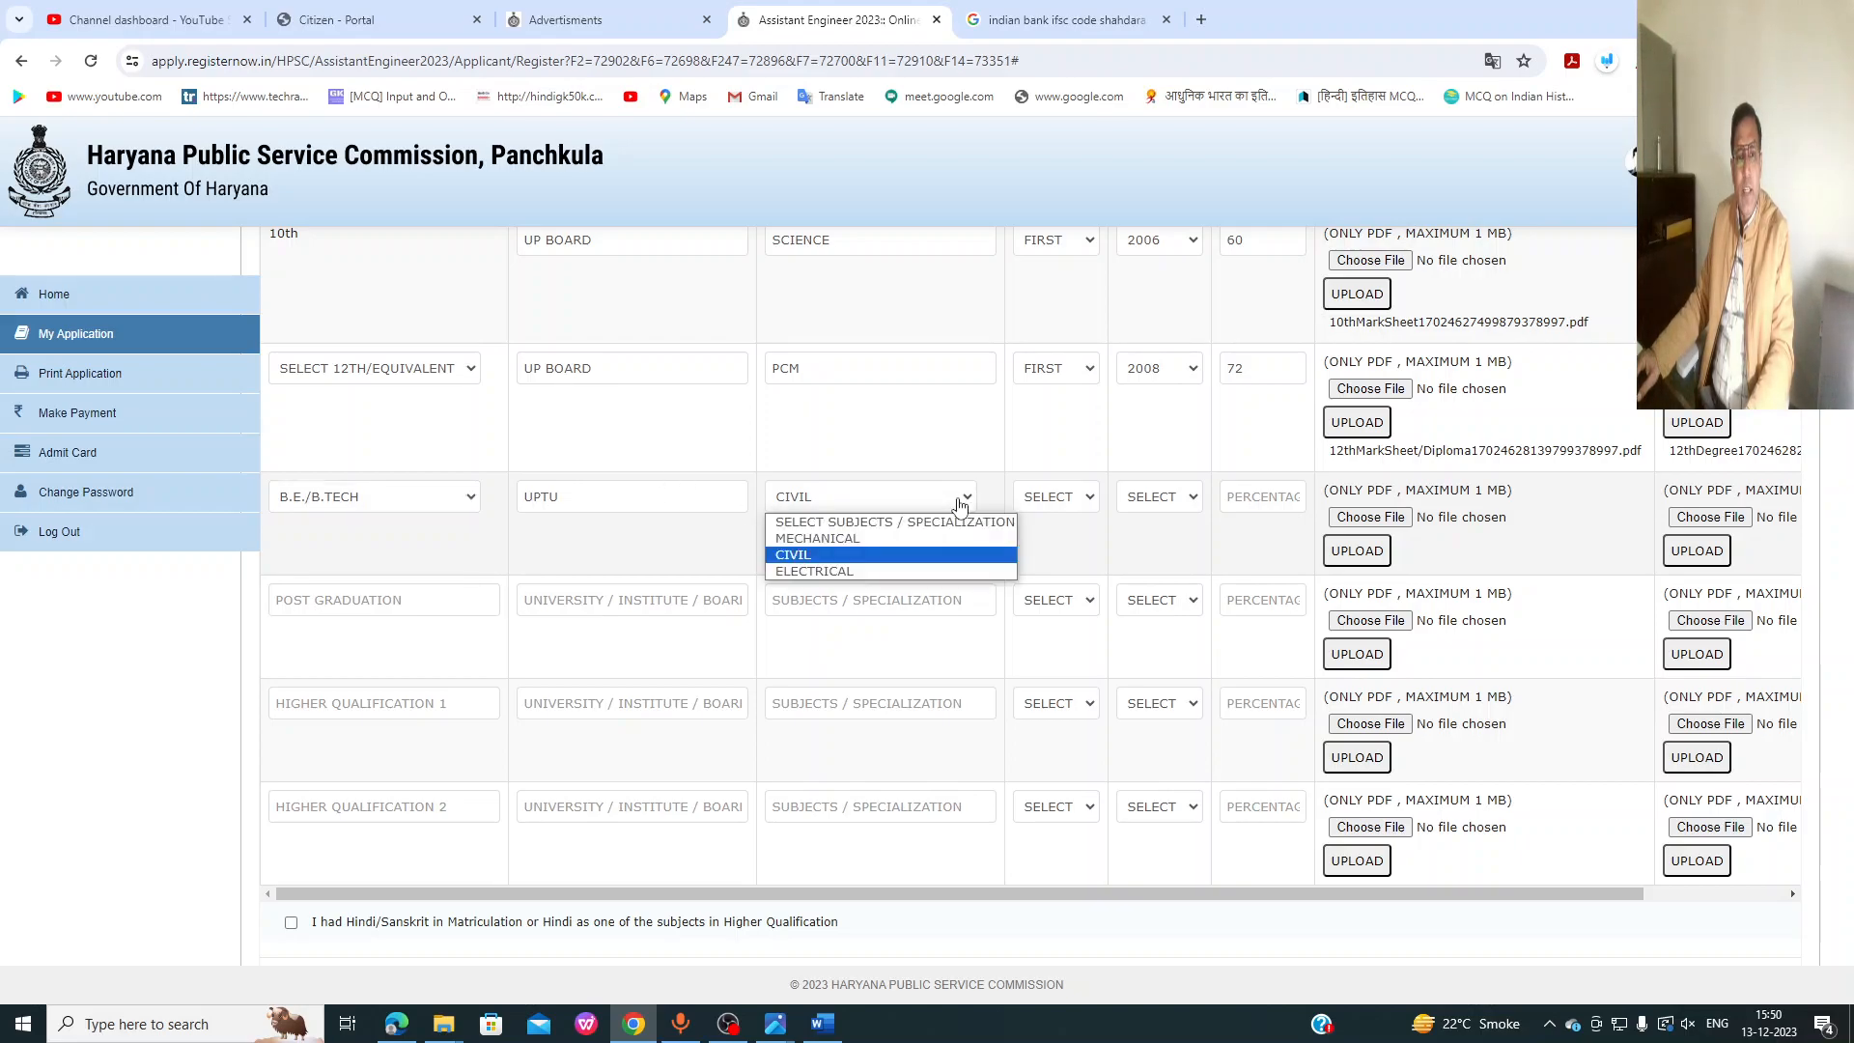
pyautogui.click(809, 556)
pyautogui.click(1081, 504)
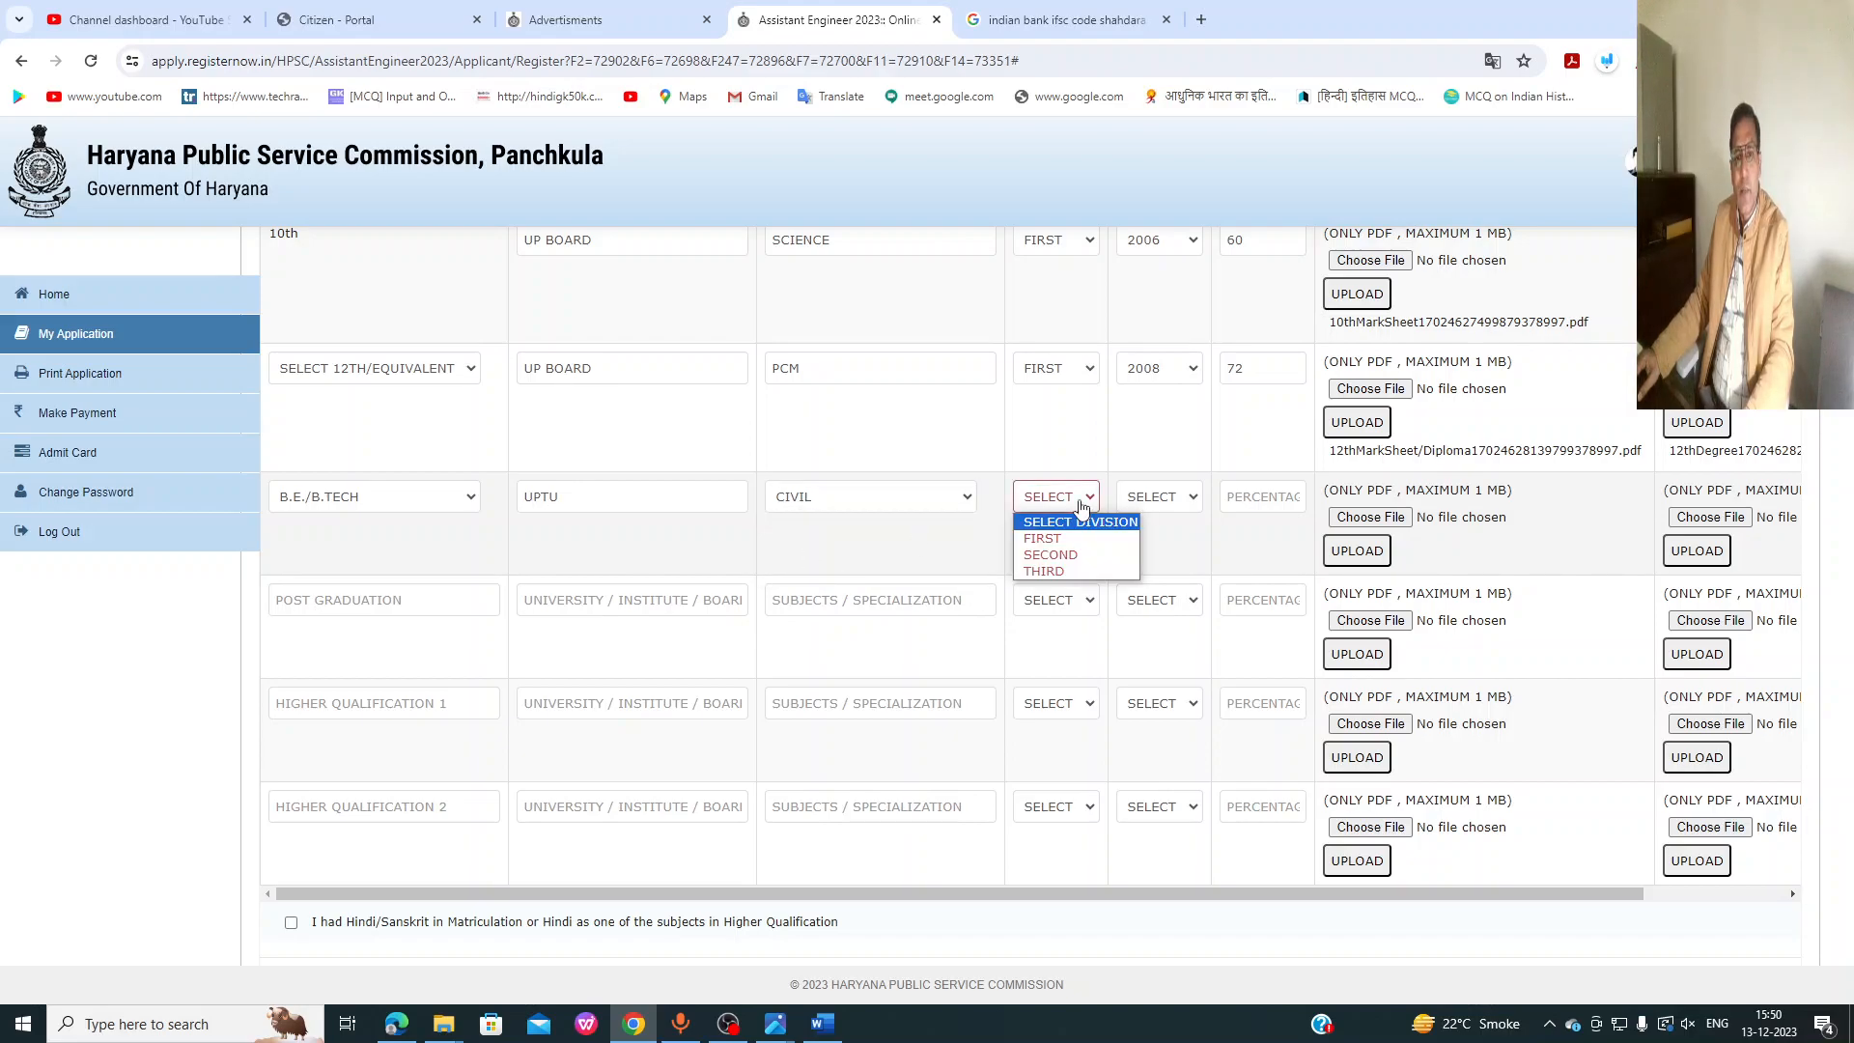
pyautogui.click(1076, 539)
pyautogui.click(1197, 502)
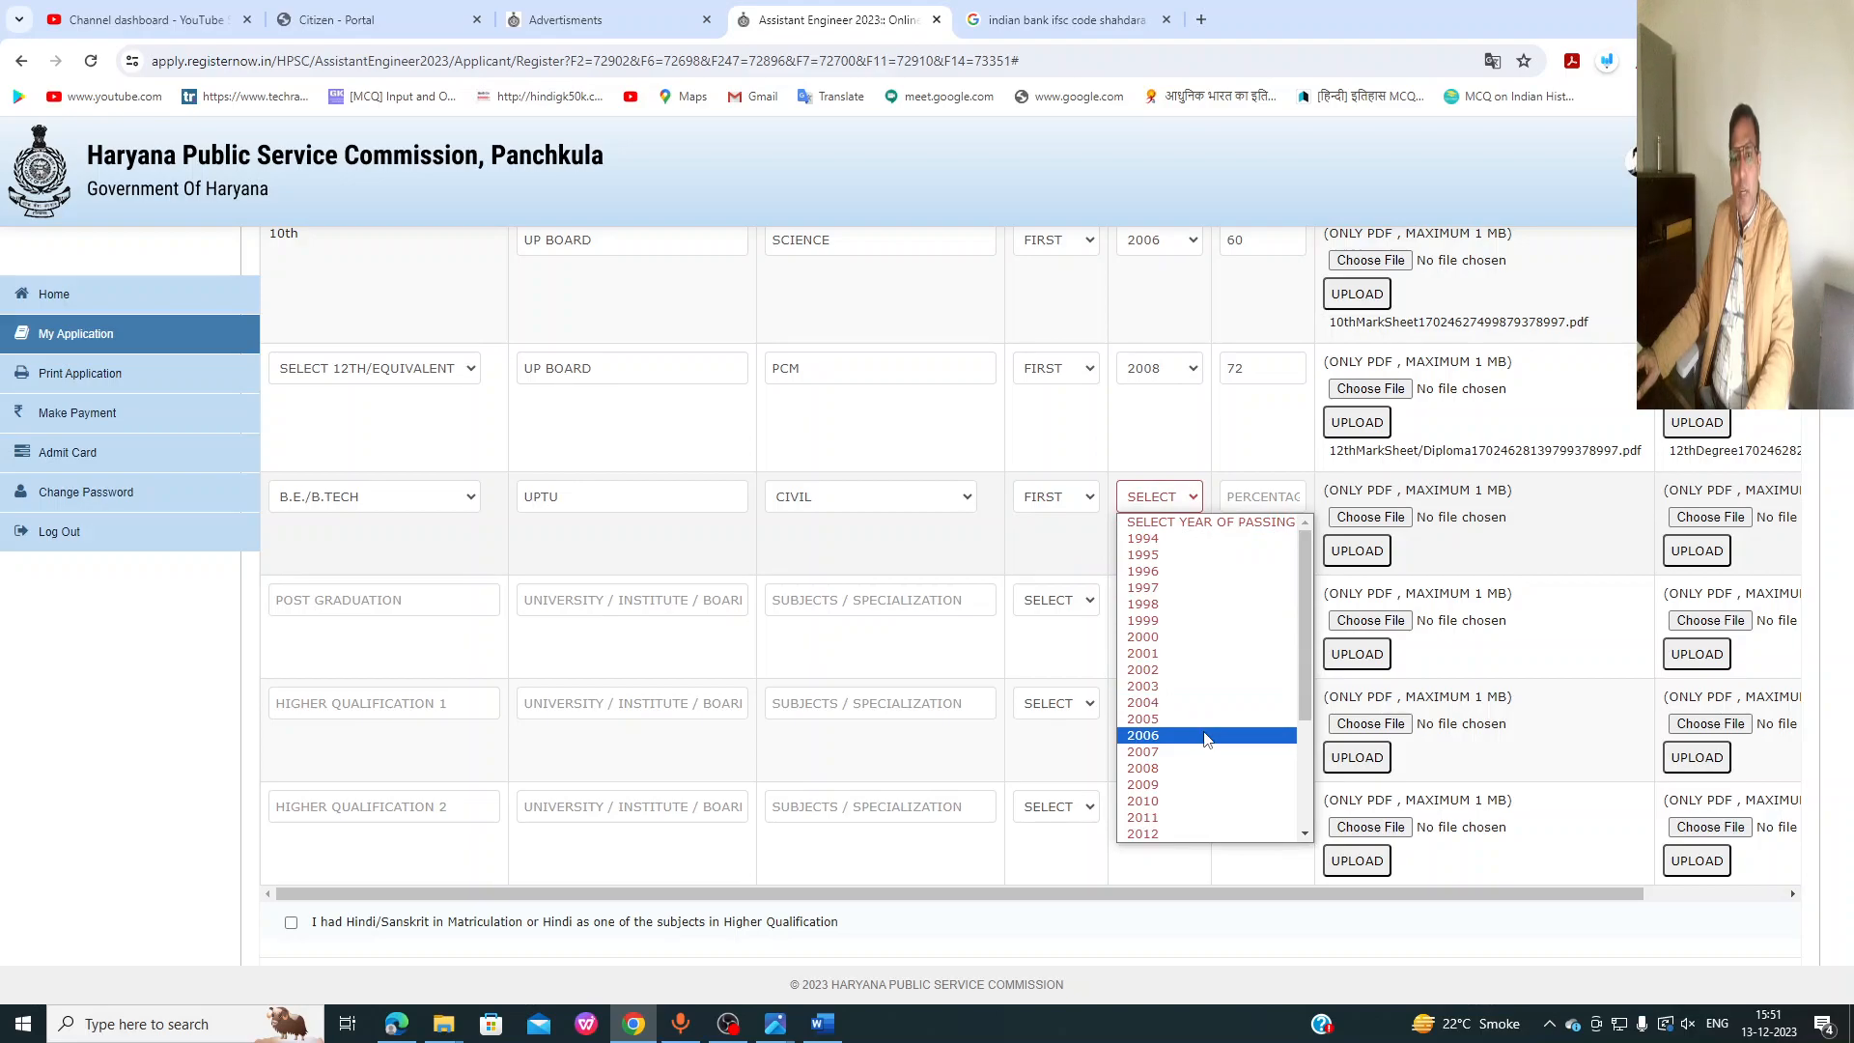
pyautogui.click(1183, 836)
pyautogui.click(1271, 497)
pyautogui.write('82')
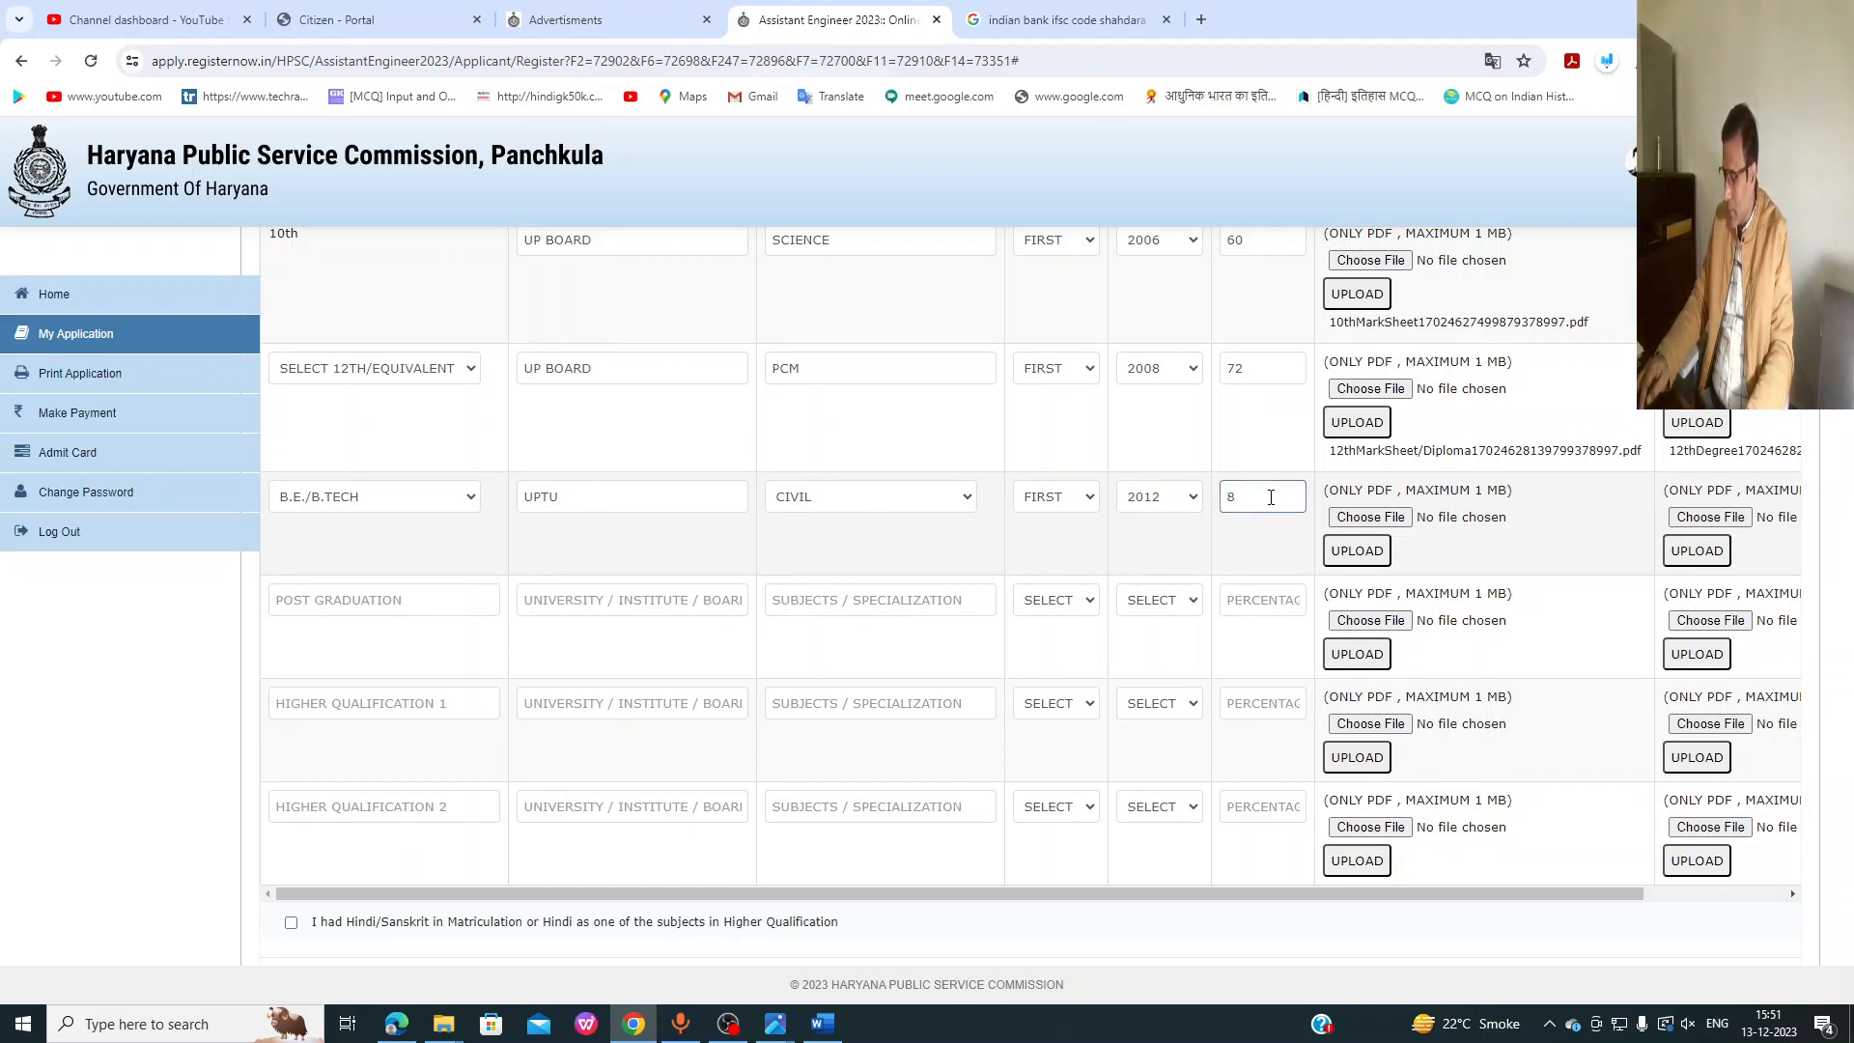
pyautogui.click(1281, 532)
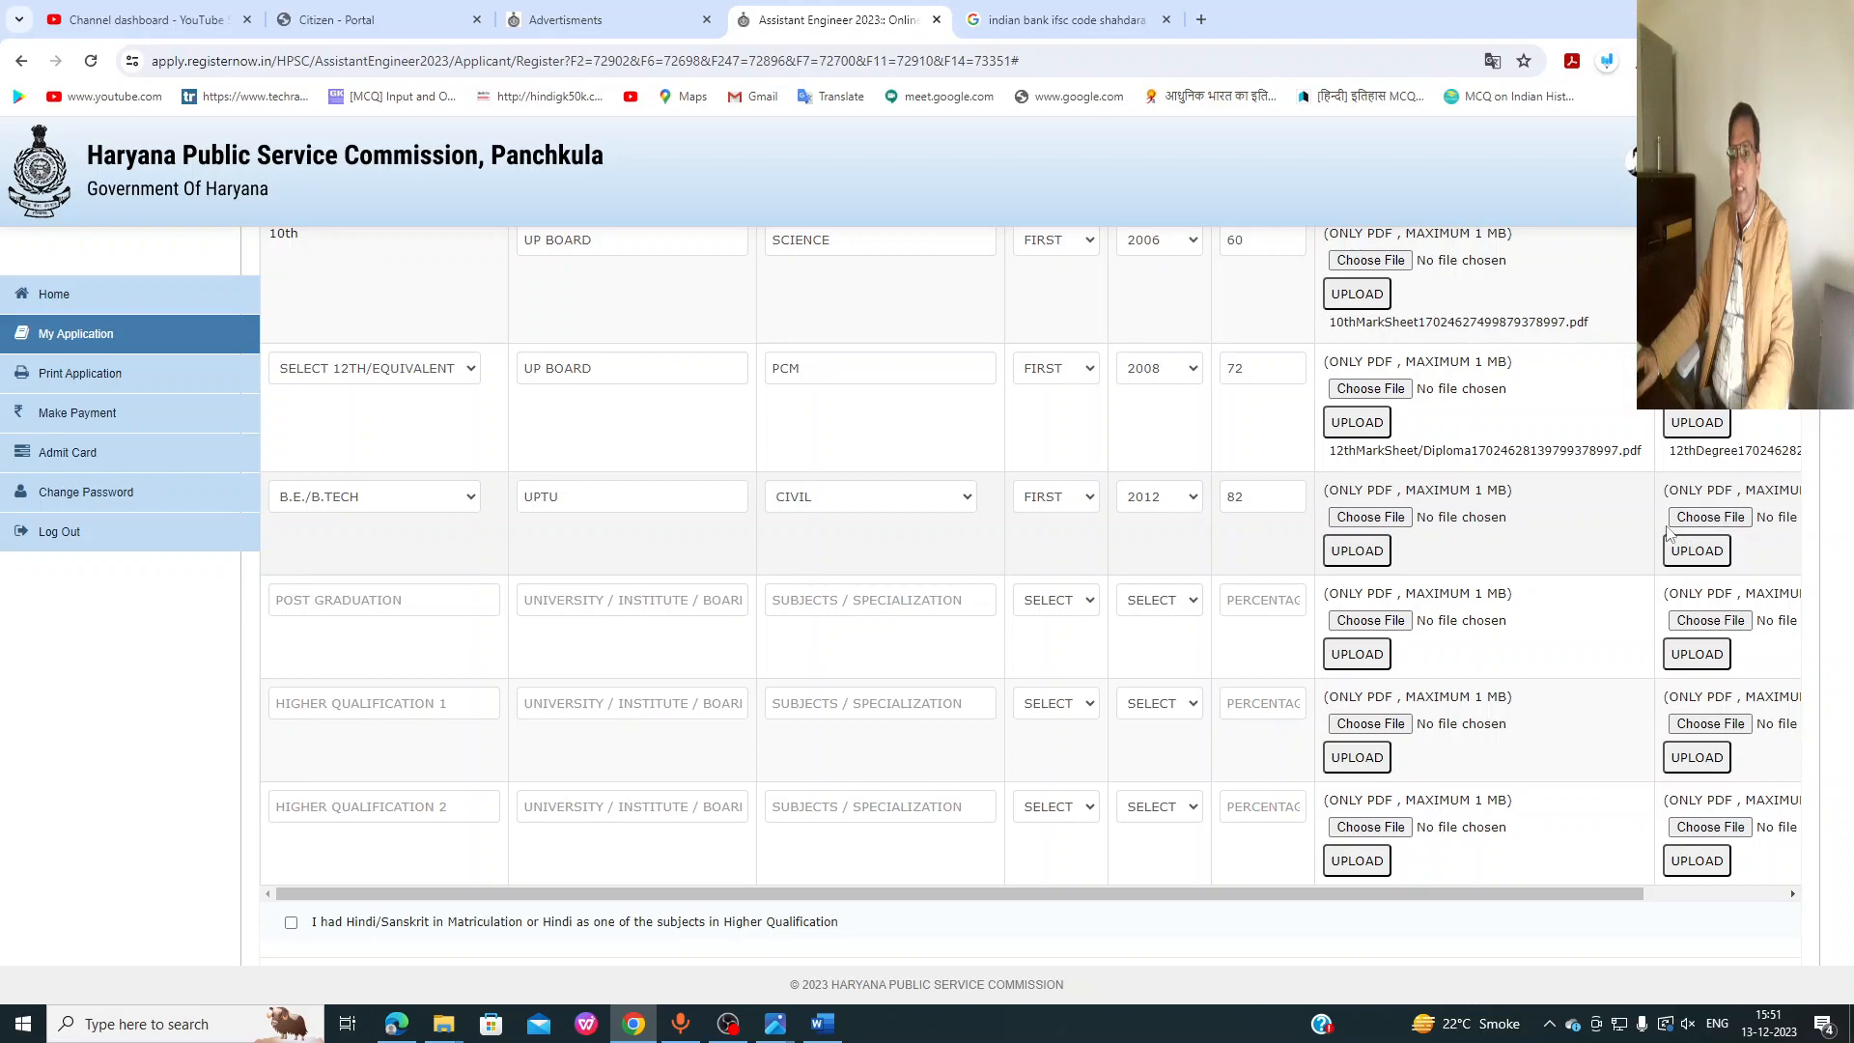
# Step: Review the qualification rows, declare Hindi/Sanskrit as a studied subject, and try to save the educational qualifications
pyautogui.scroll(5, 1589, 480)
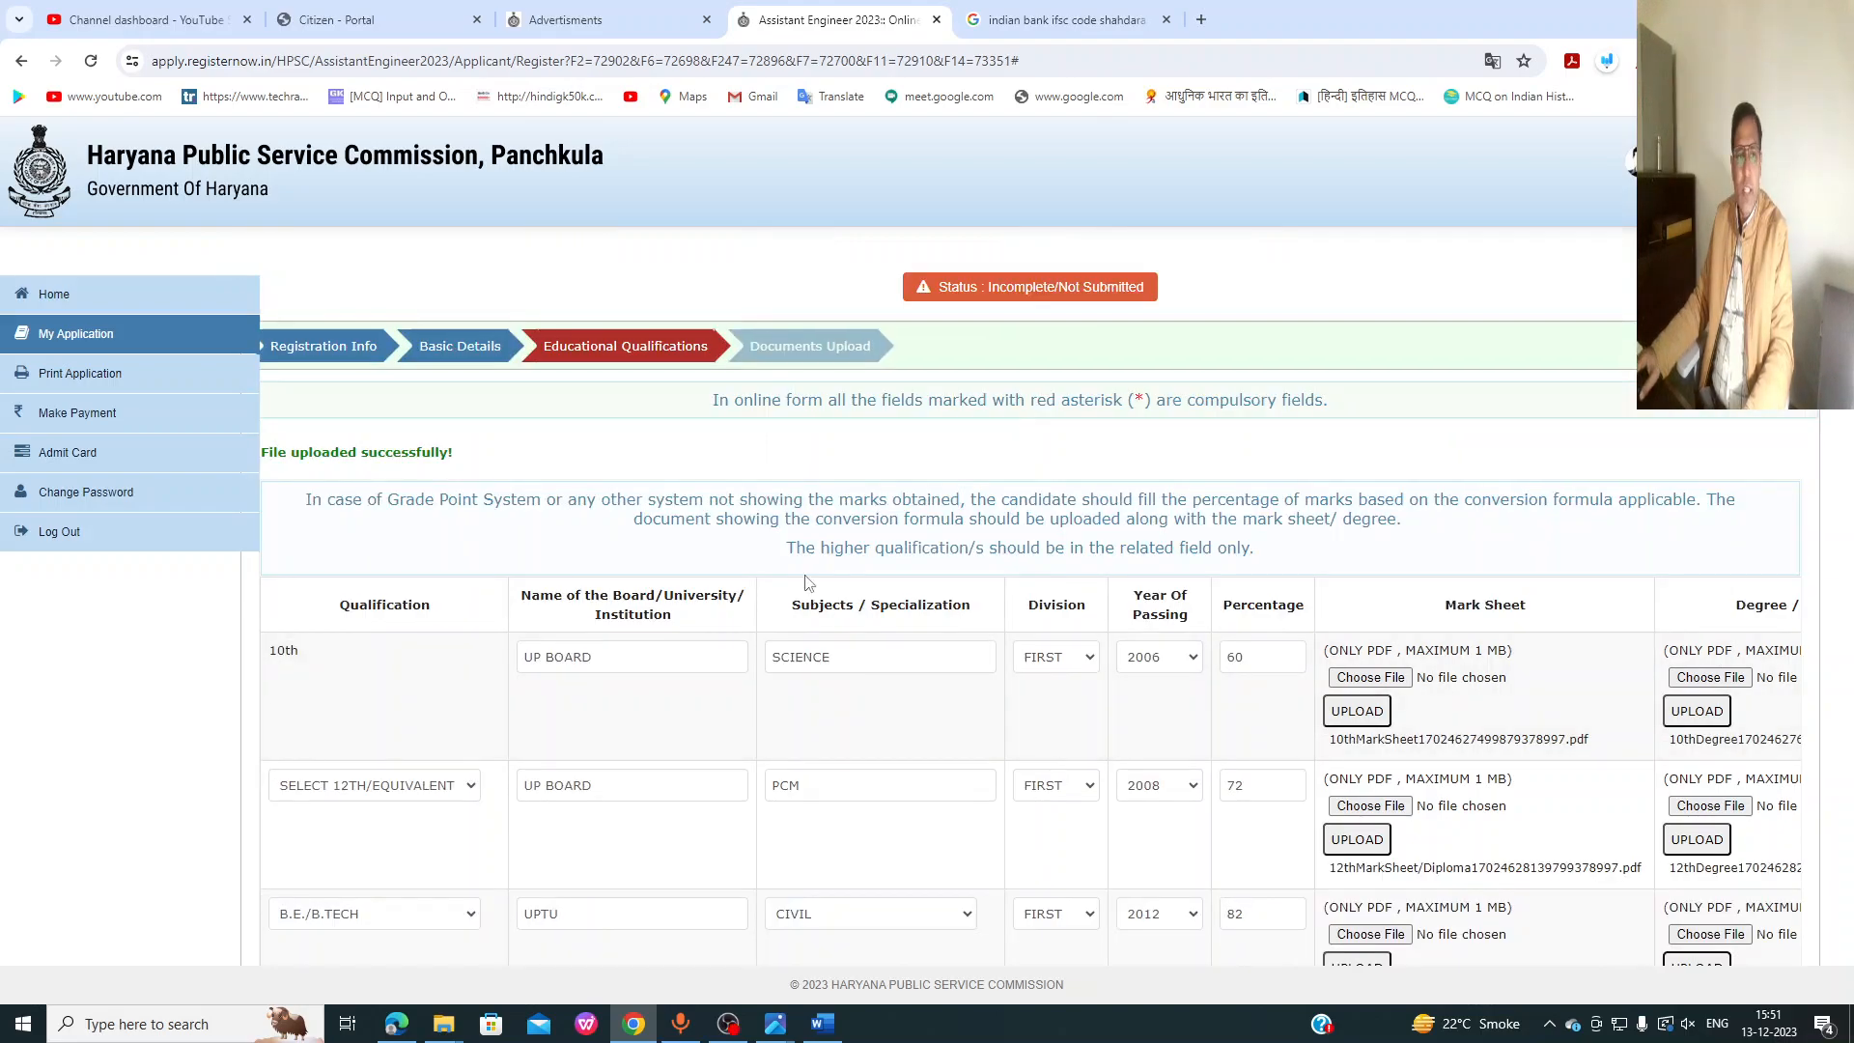
pyautogui.scroll(-4, 809, 583)
pyautogui.scroll(-2, 1389, 653)
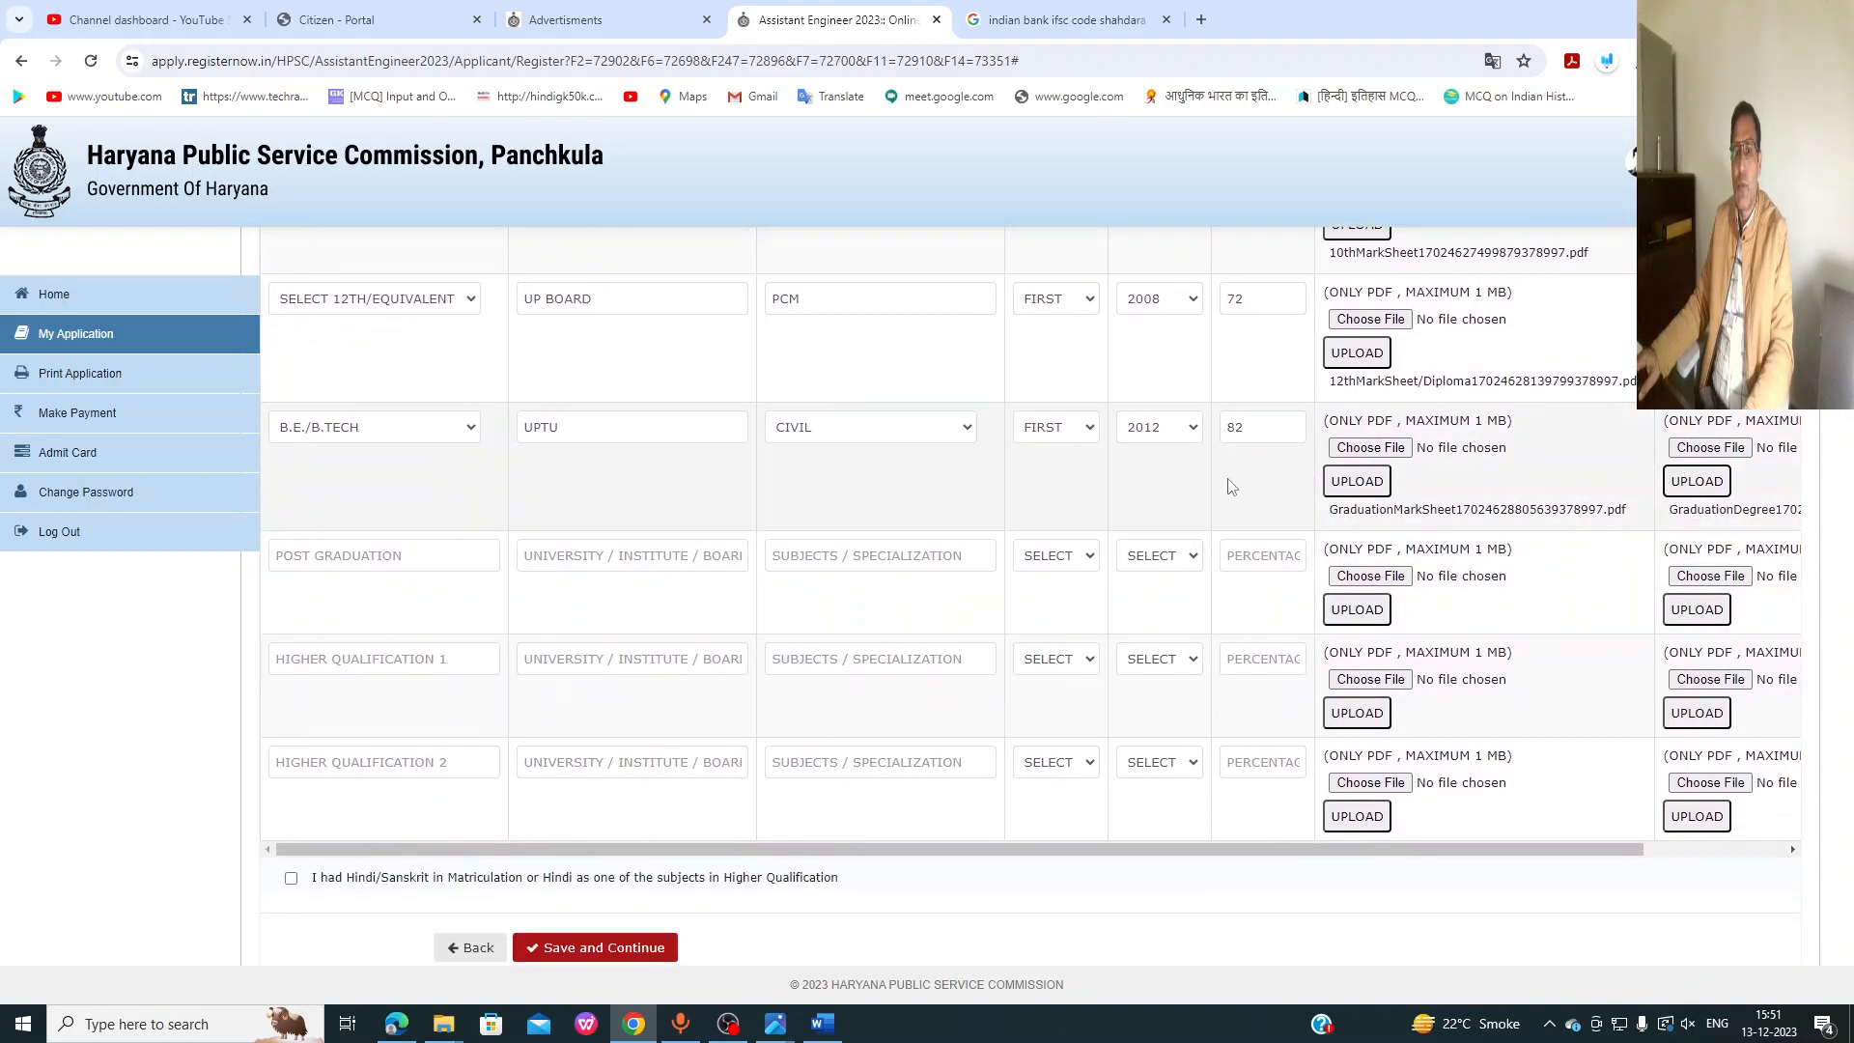
pyautogui.scroll(-1, 1704, 473)
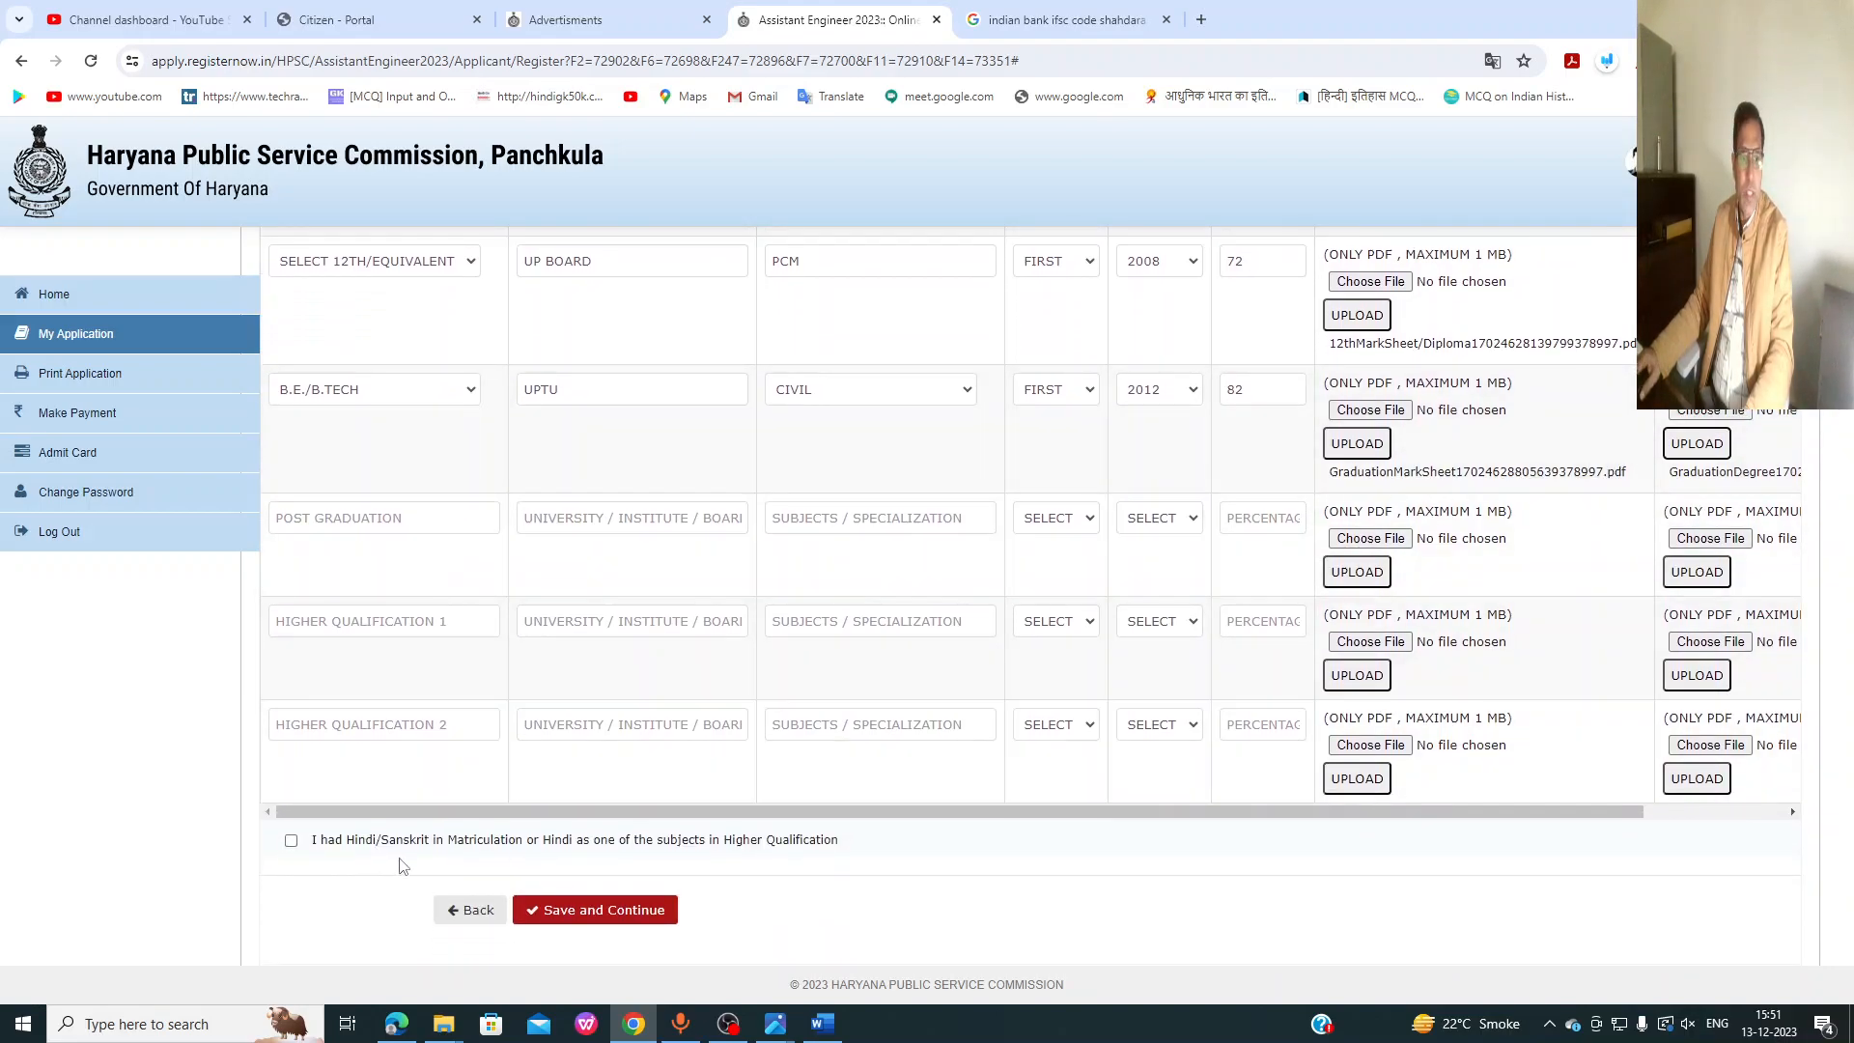
pyautogui.click(293, 843)
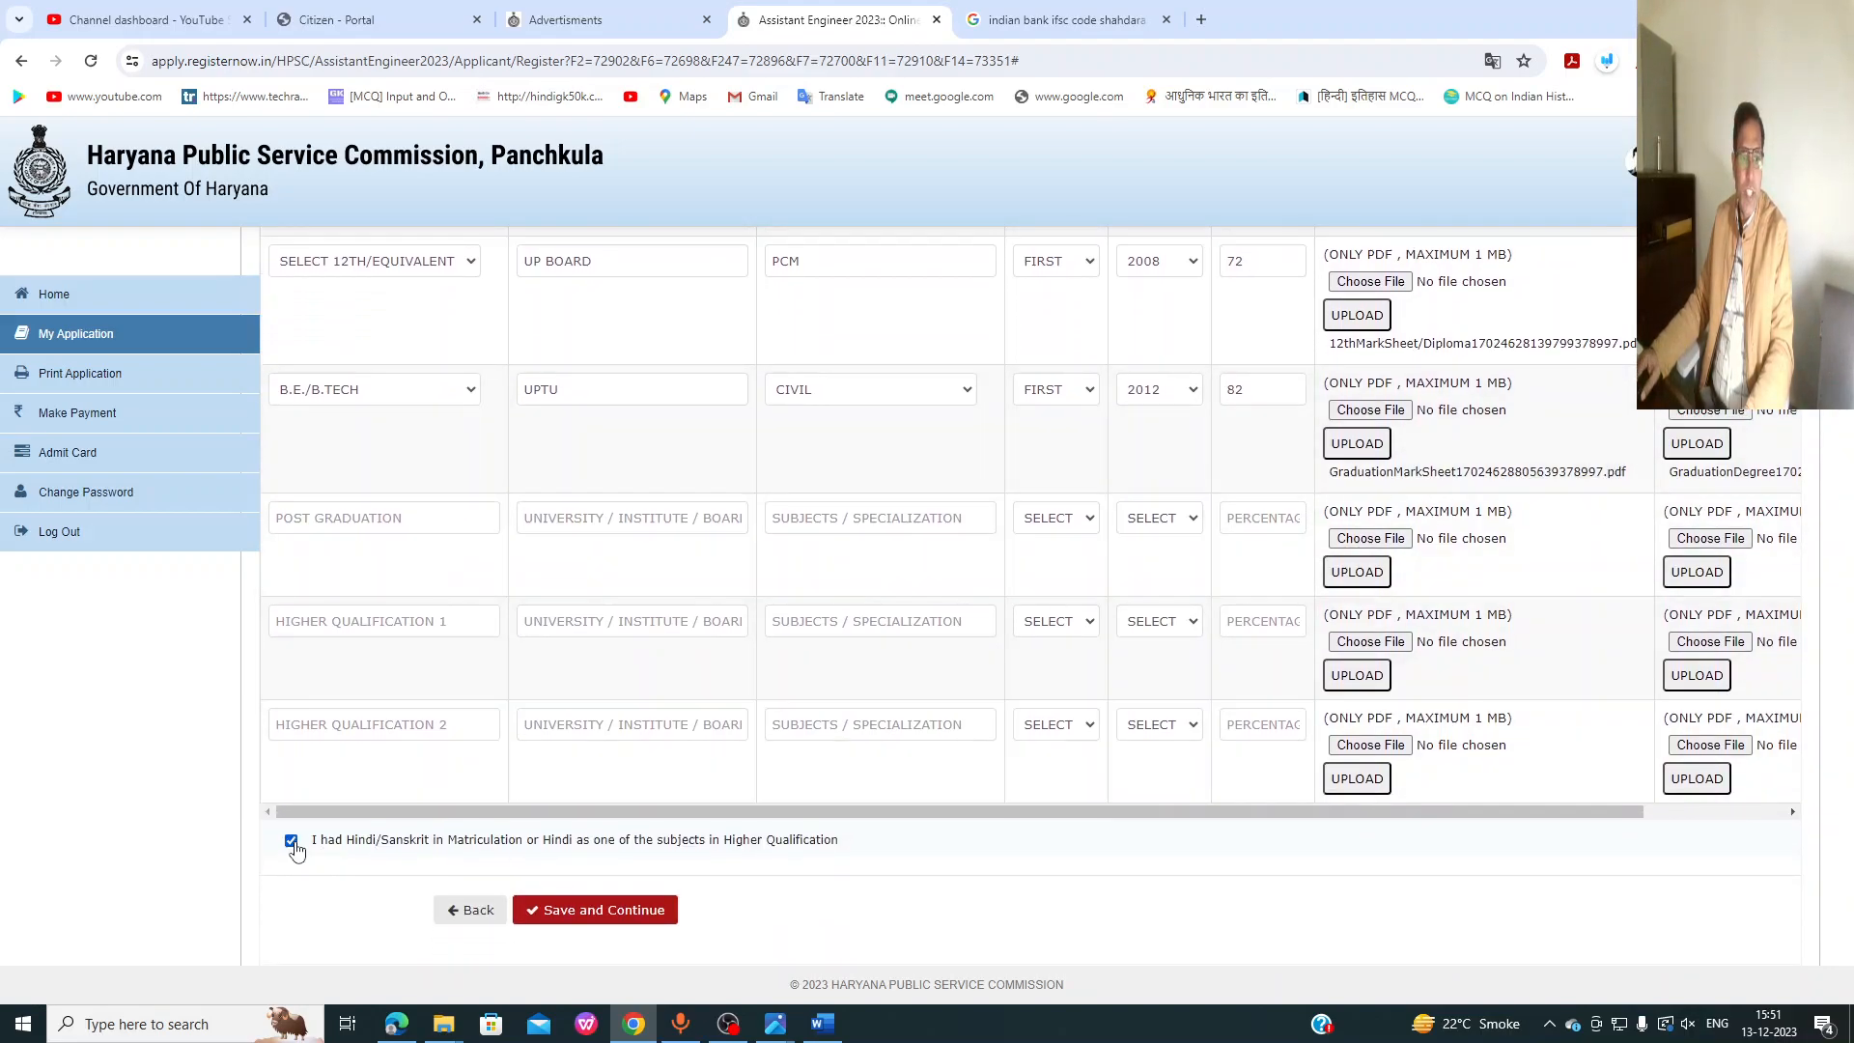
pyautogui.click(593, 911)
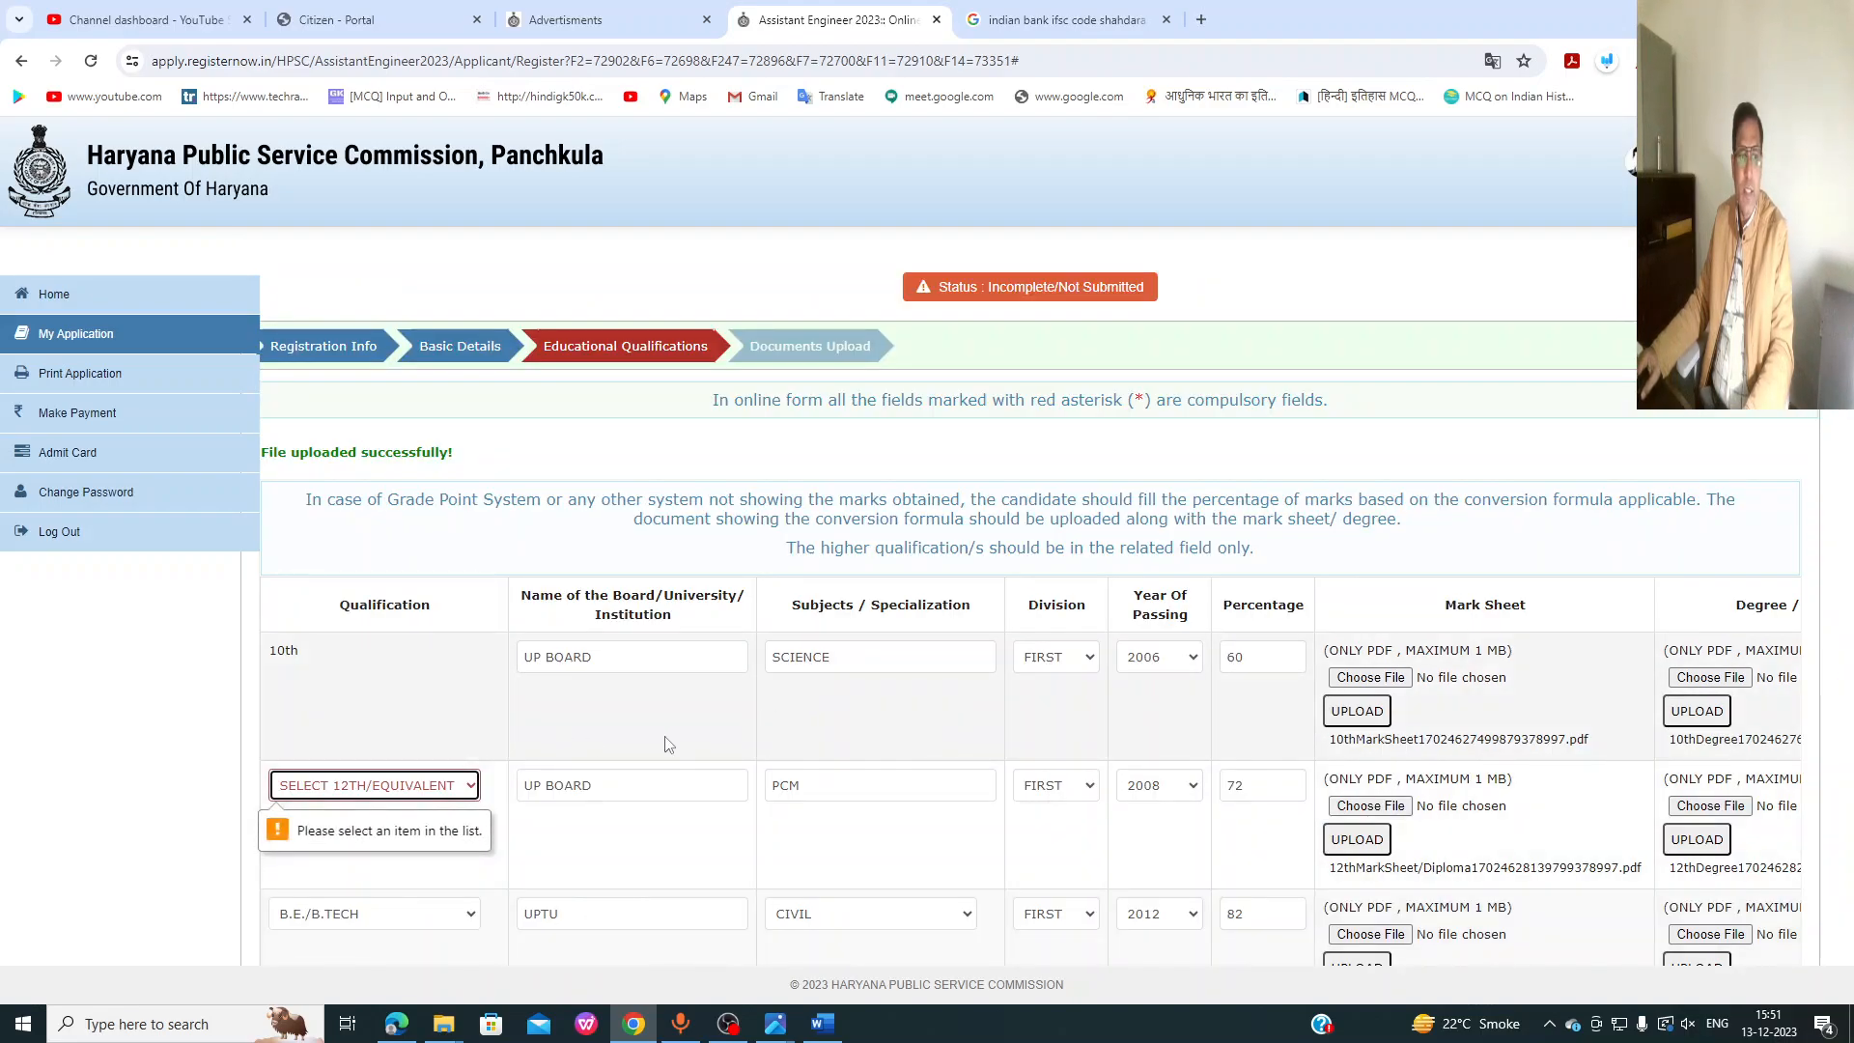
# Step: Select 12TH as the 12th/equivalent qualification and save the educational qualifications to continue to the documents upload
pyautogui.click(456, 784)
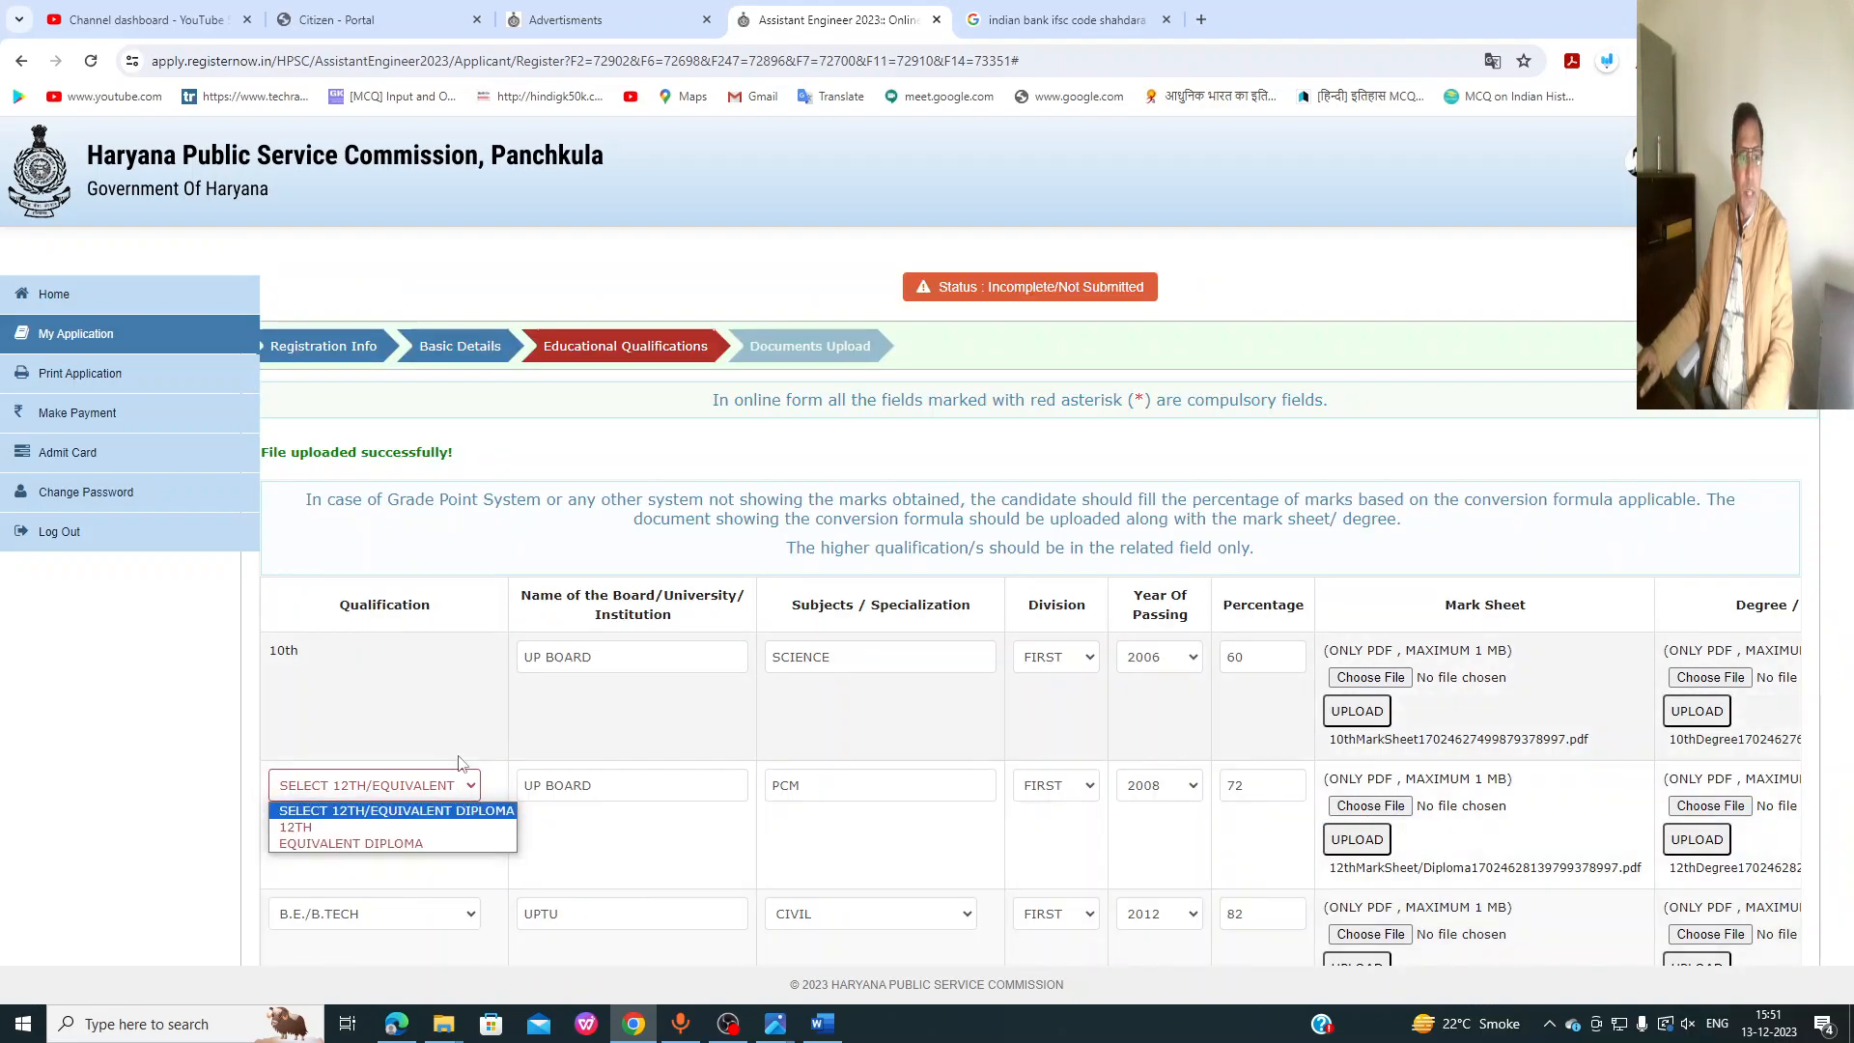
pyautogui.click(367, 828)
pyautogui.click(691, 743)
pyautogui.scroll(-5, 1138, 744)
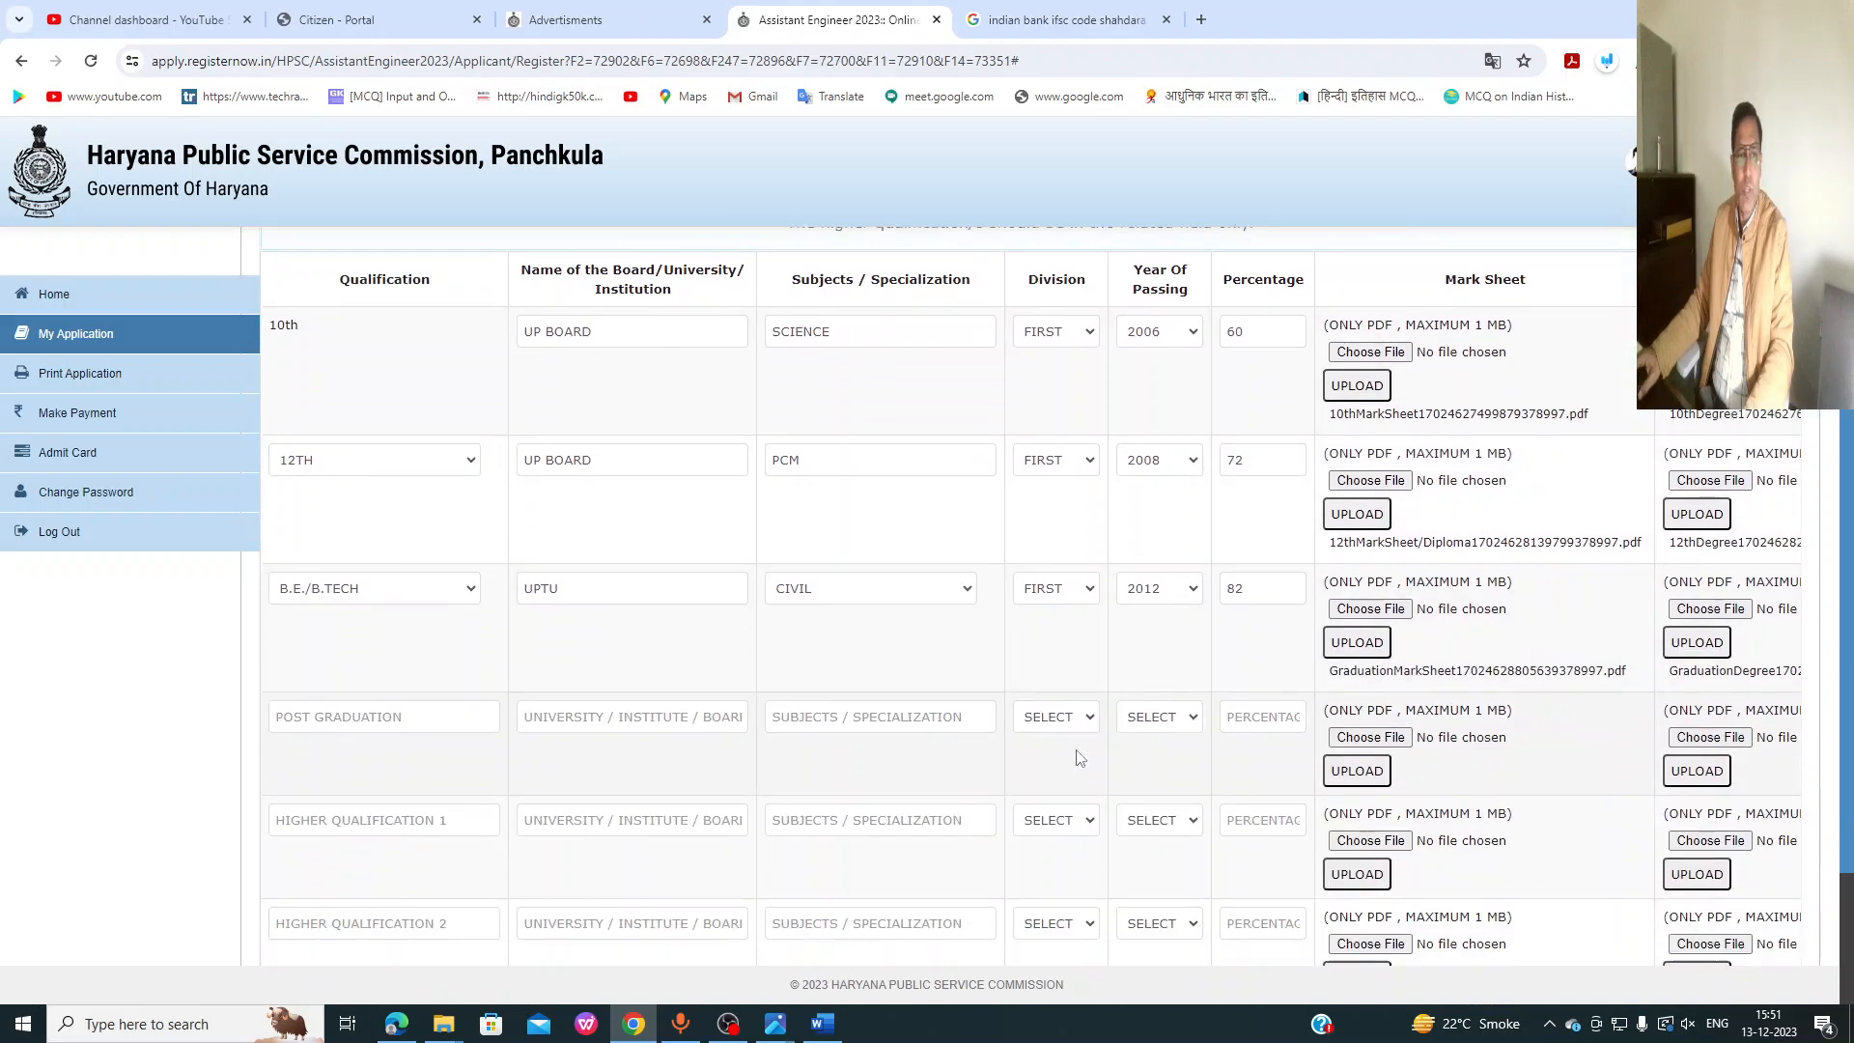
pyautogui.click(593, 911)
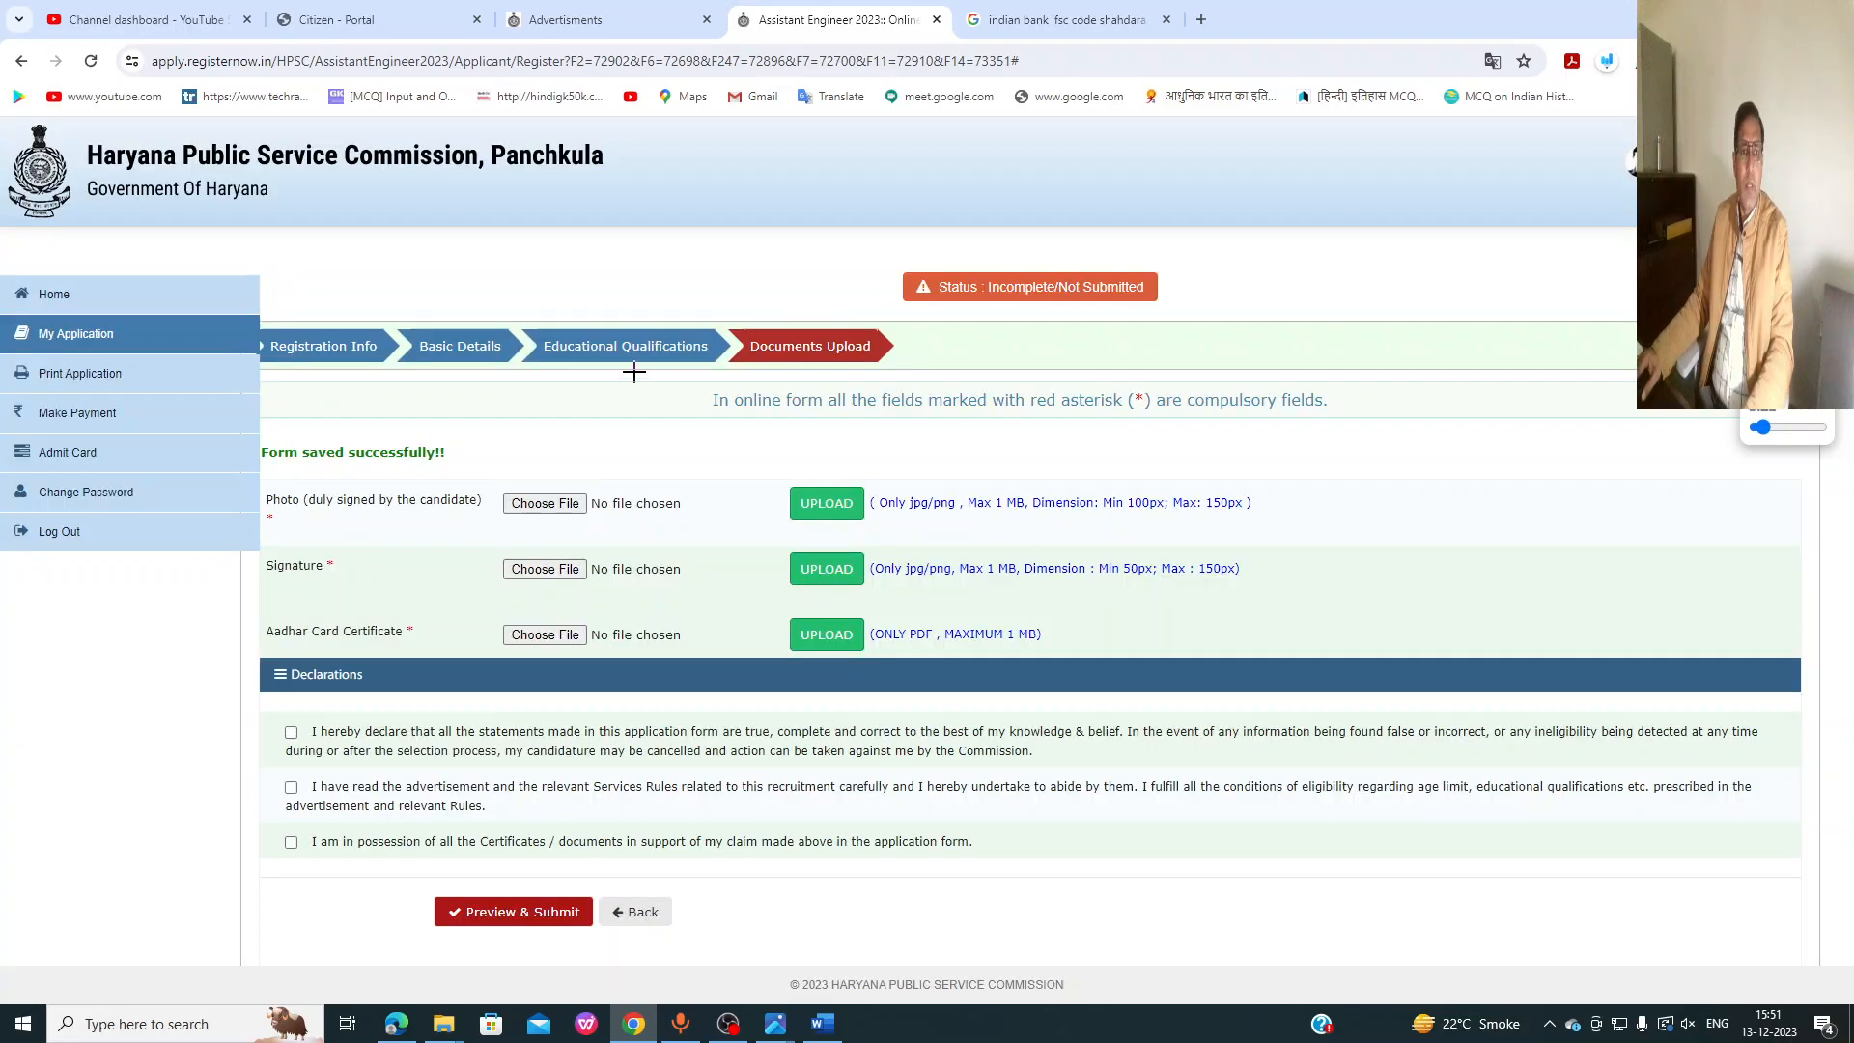
# Step: Draw red check marks over the document upload fields and the three declarations, and circle Preview & Submit
pyautogui.moveTo(650, 408); pyautogui.dragTo(880, 350)
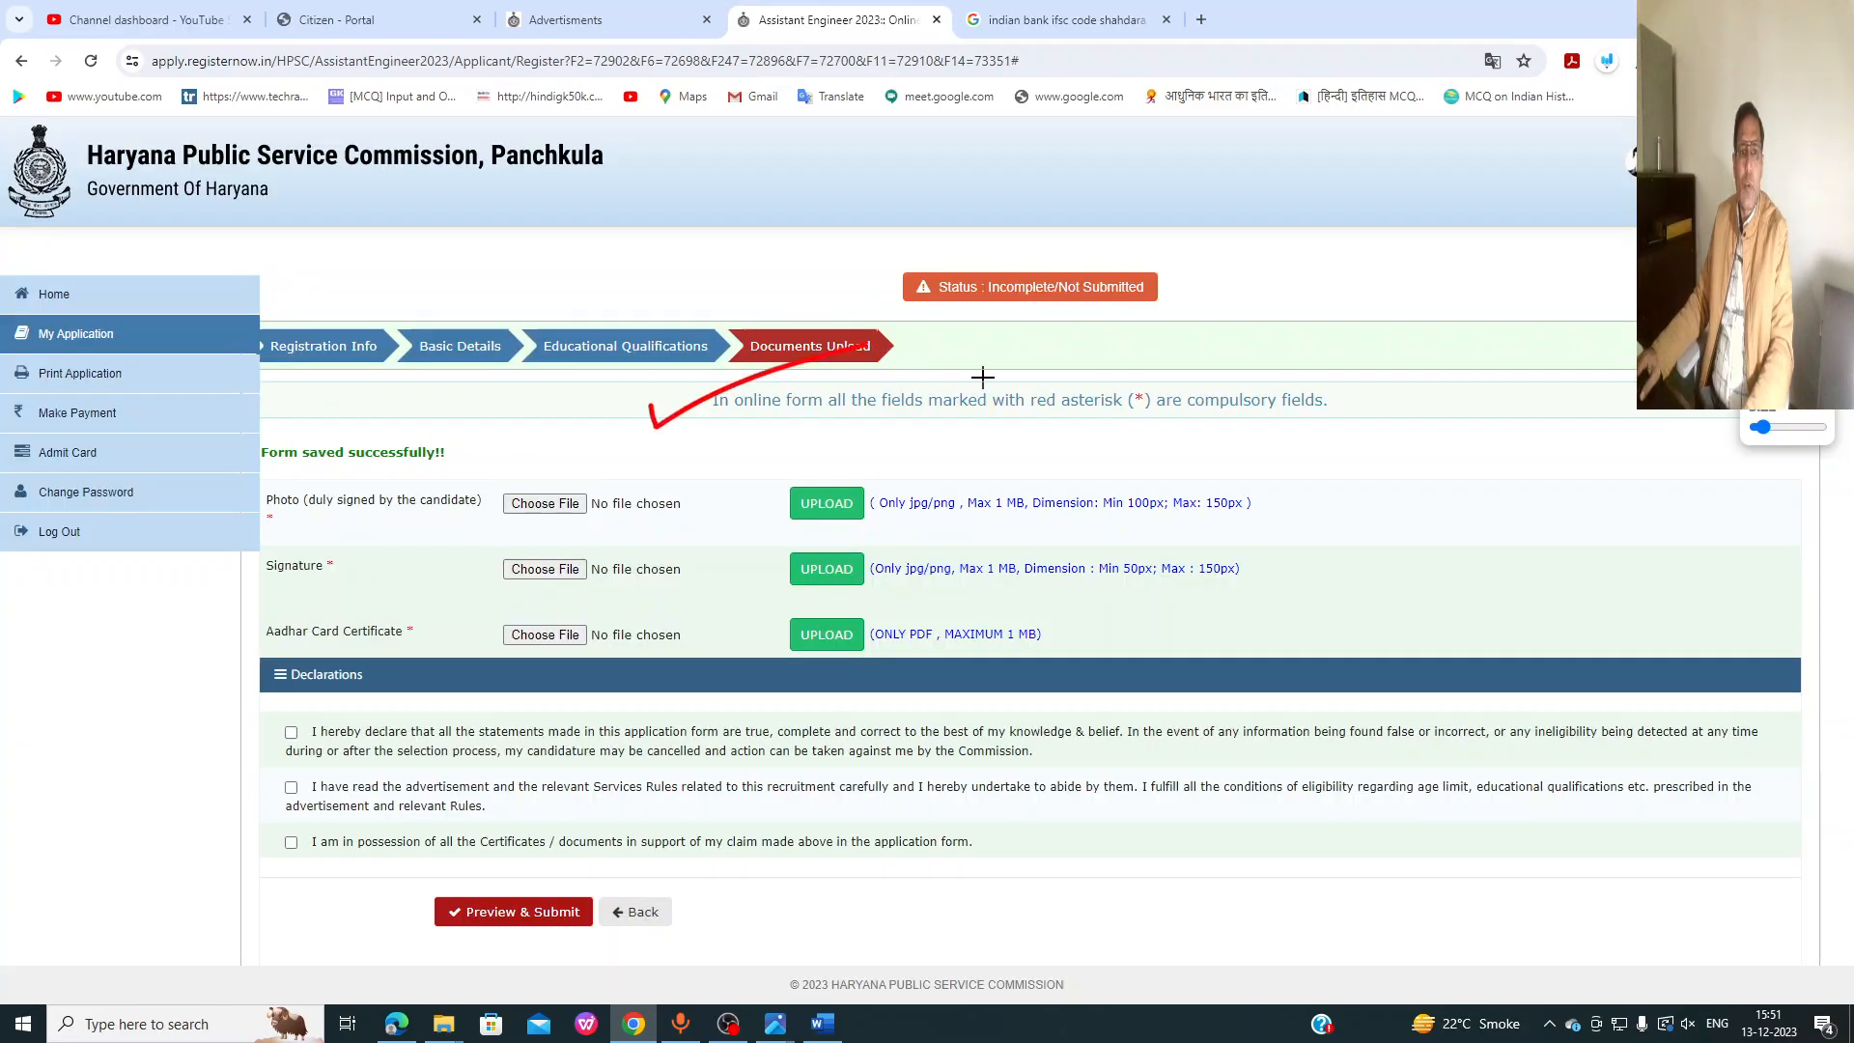
pyautogui.moveTo(639, 496); pyautogui.dragTo(828, 436)
pyautogui.moveTo(685, 542); pyautogui.dragTo(798, 507)
pyautogui.moveTo(481, 644); pyautogui.dragTo(635, 600)
pyautogui.moveTo(271, 747); pyautogui.dragTo(334, 729)
pyautogui.moveTo(277, 801); pyautogui.dragTo(322, 781)
pyautogui.moveTo(274, 843); pyautogui.dragTo(316, 835)
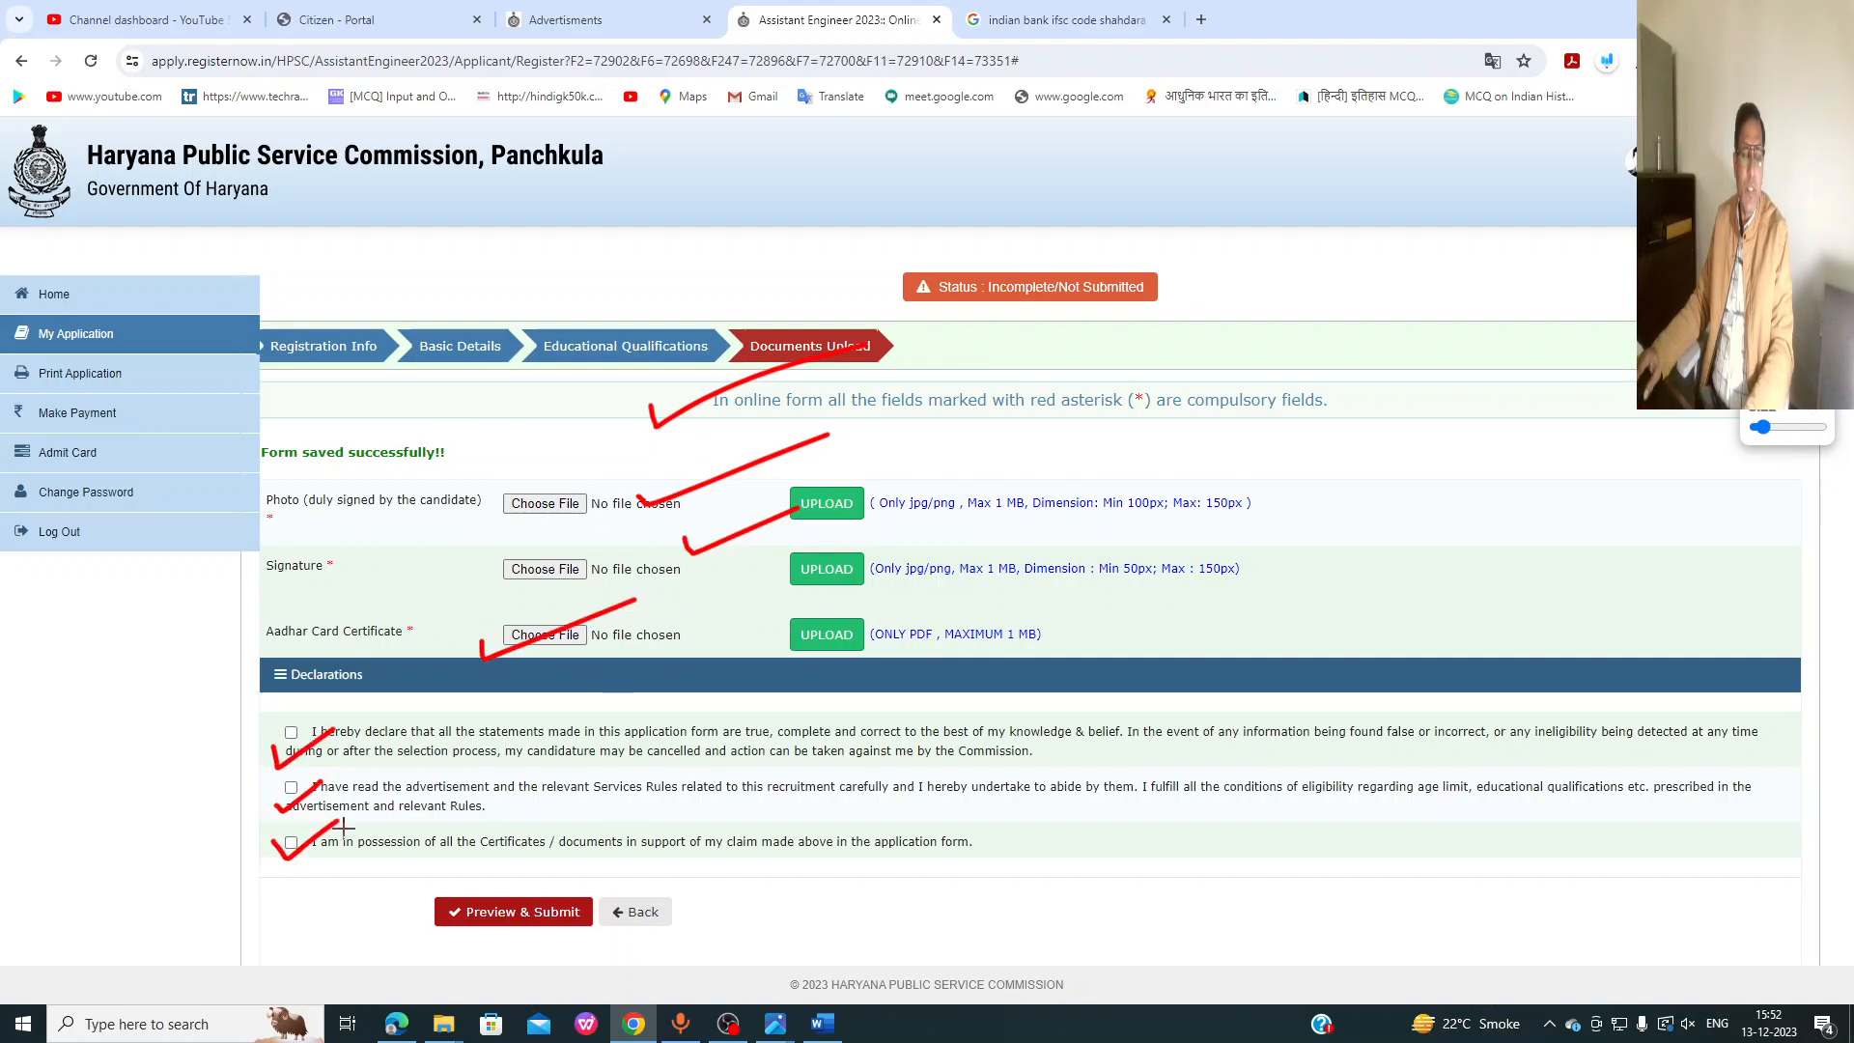
pyautogui.moveTo(619, 897)
pyautogui.mouseDown()
pyautogui.moveTo(391, 927)
pyautogui.moveTo(591, 875)
pyautogui.mouseUp()
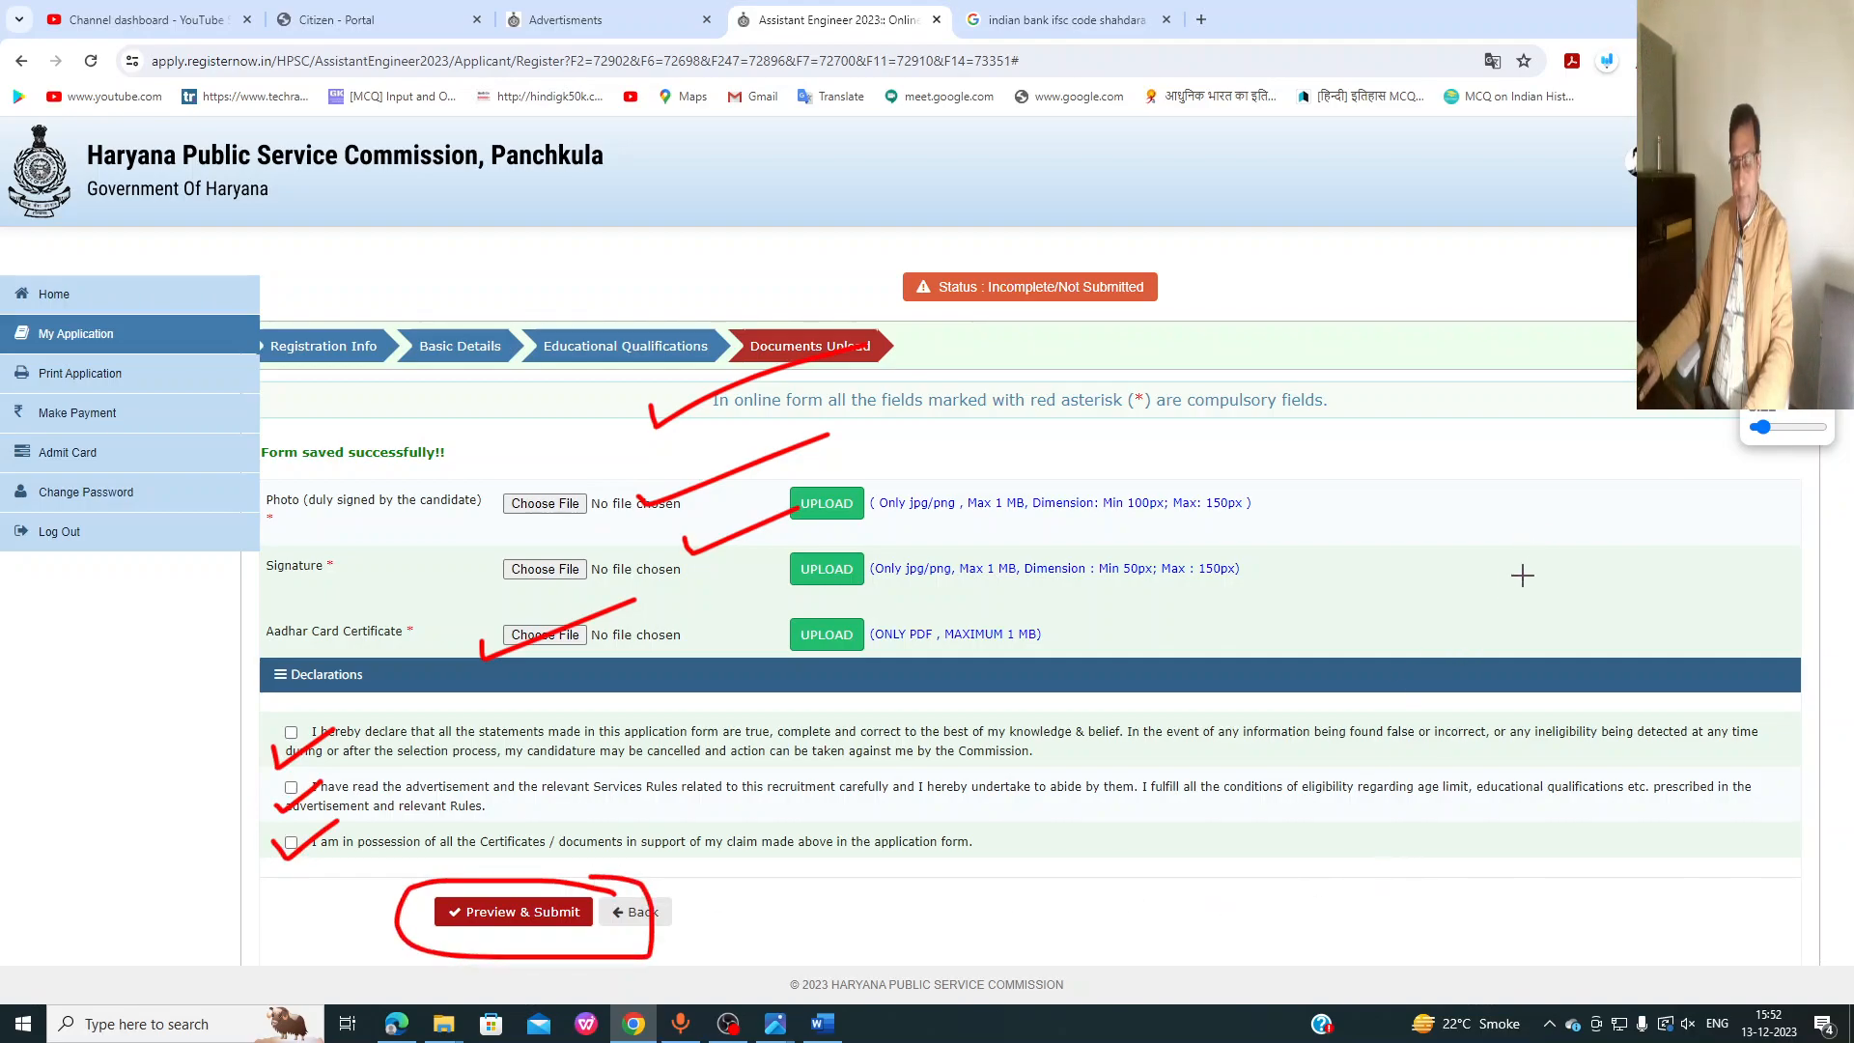
# Step: Underline the photo, signature and Aadhar file requirements in red and draw a stroke beside them
pyautogui.moveTo(990, 519); pyautogui.dragTo(1323, 519)
pyautogui.moveTo(886, 593); pyautogui.dragTo(1212, 592)
pyautogui.moveTo(935, 649); pyautogui.dragTo(1122, 650)
pyautogui.moveTo(1363, 485); pyautogui.dragTo(1243, 635)
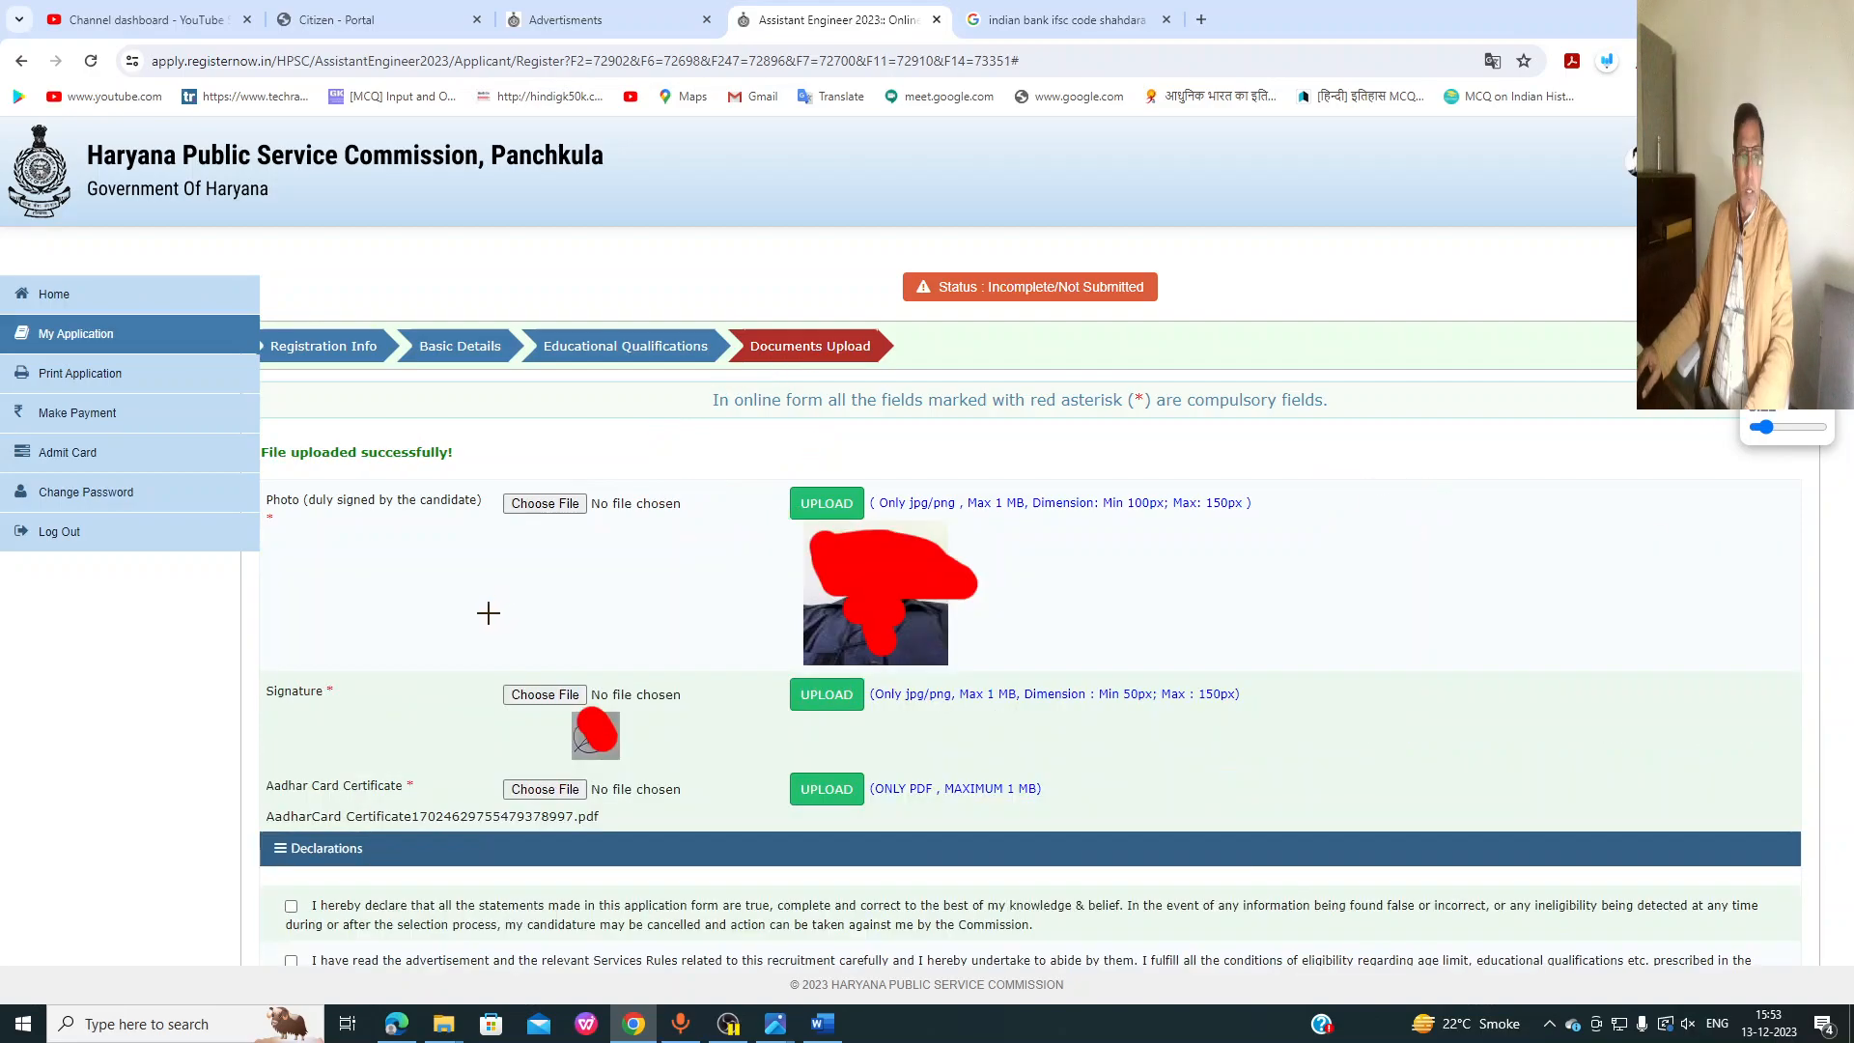
# Step: Mark the uploaded photo, signature, Aadhar certificate and three declarations with red check marks, and circle Preview & Submit
pyautogui.moveTo(442, 562); pyautogui.dragTo(758, 514)
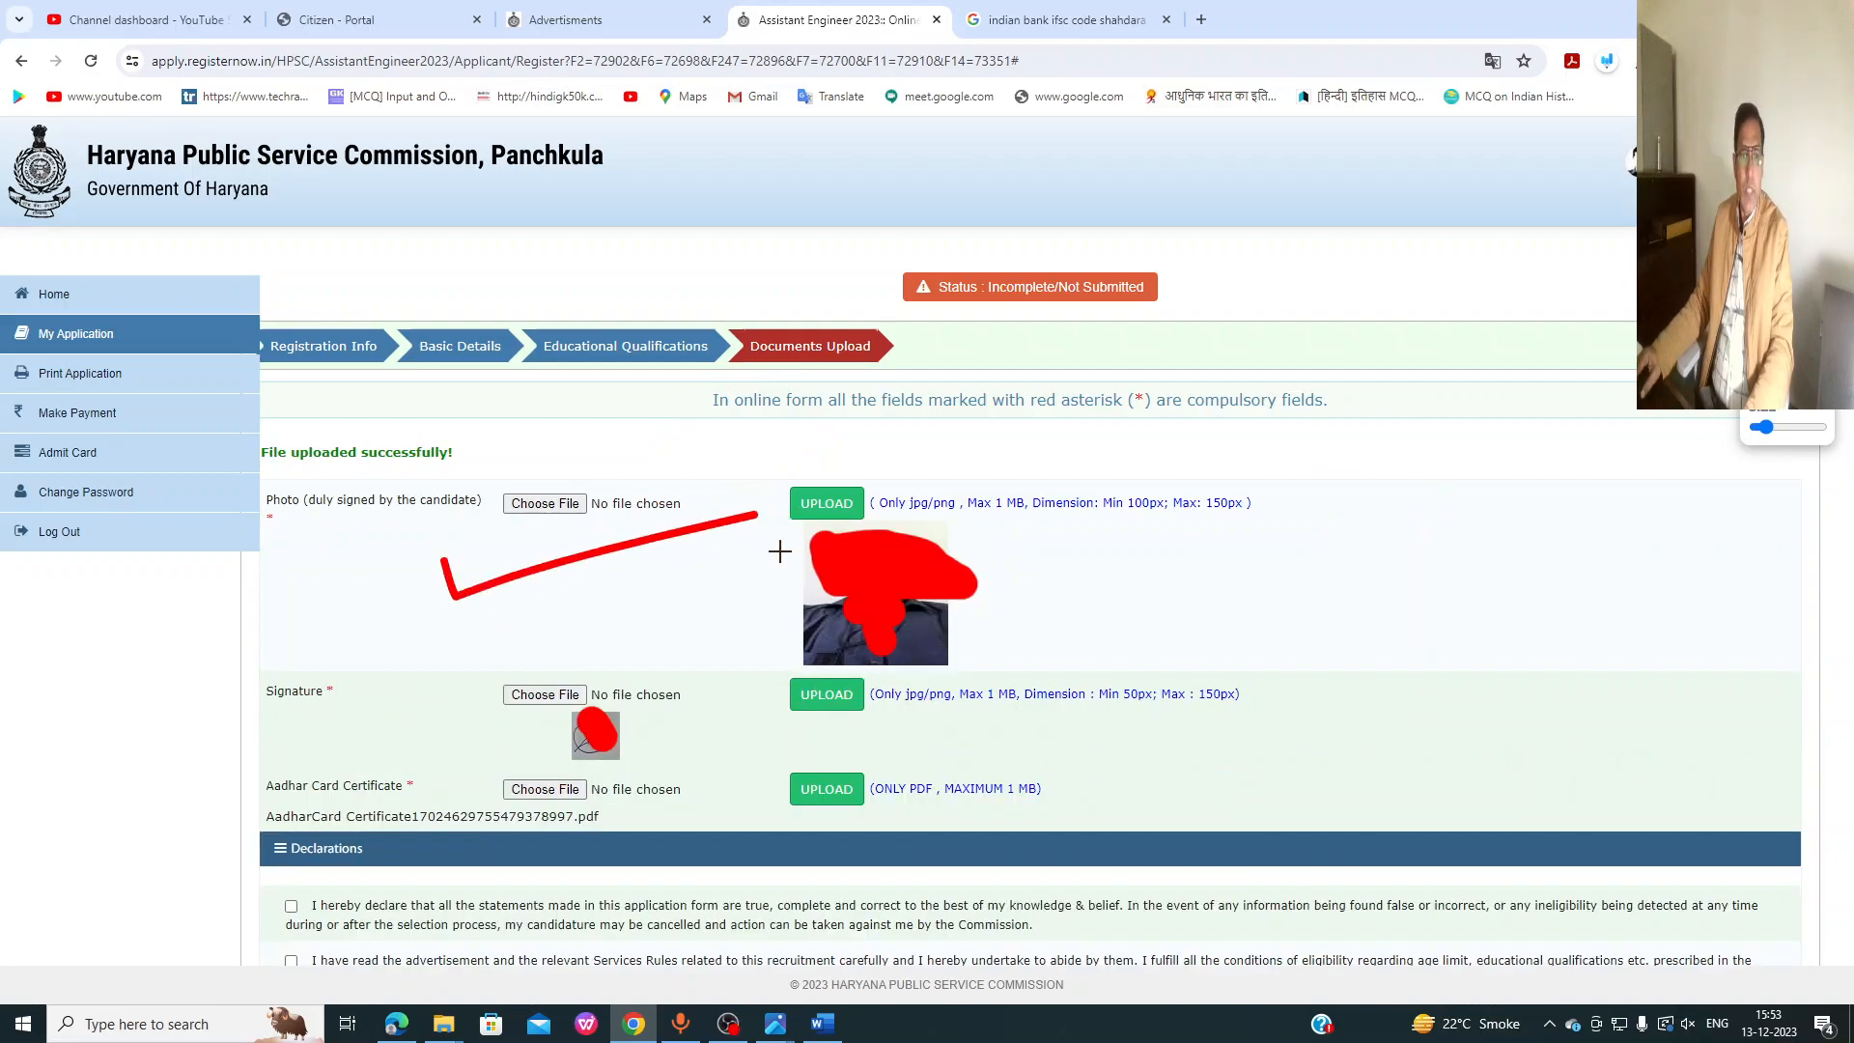
pyautogui.moveTo(389, 719)
pyautogui.mouseDown()
pyautogui.moveTo(704, 685)
pyautogui.moveTo(858, 605)
pyautogui.mouseUp()
pyautogui.scroll(-2, 704, 689)
pyautogui.scroll(-1, 849, 618)
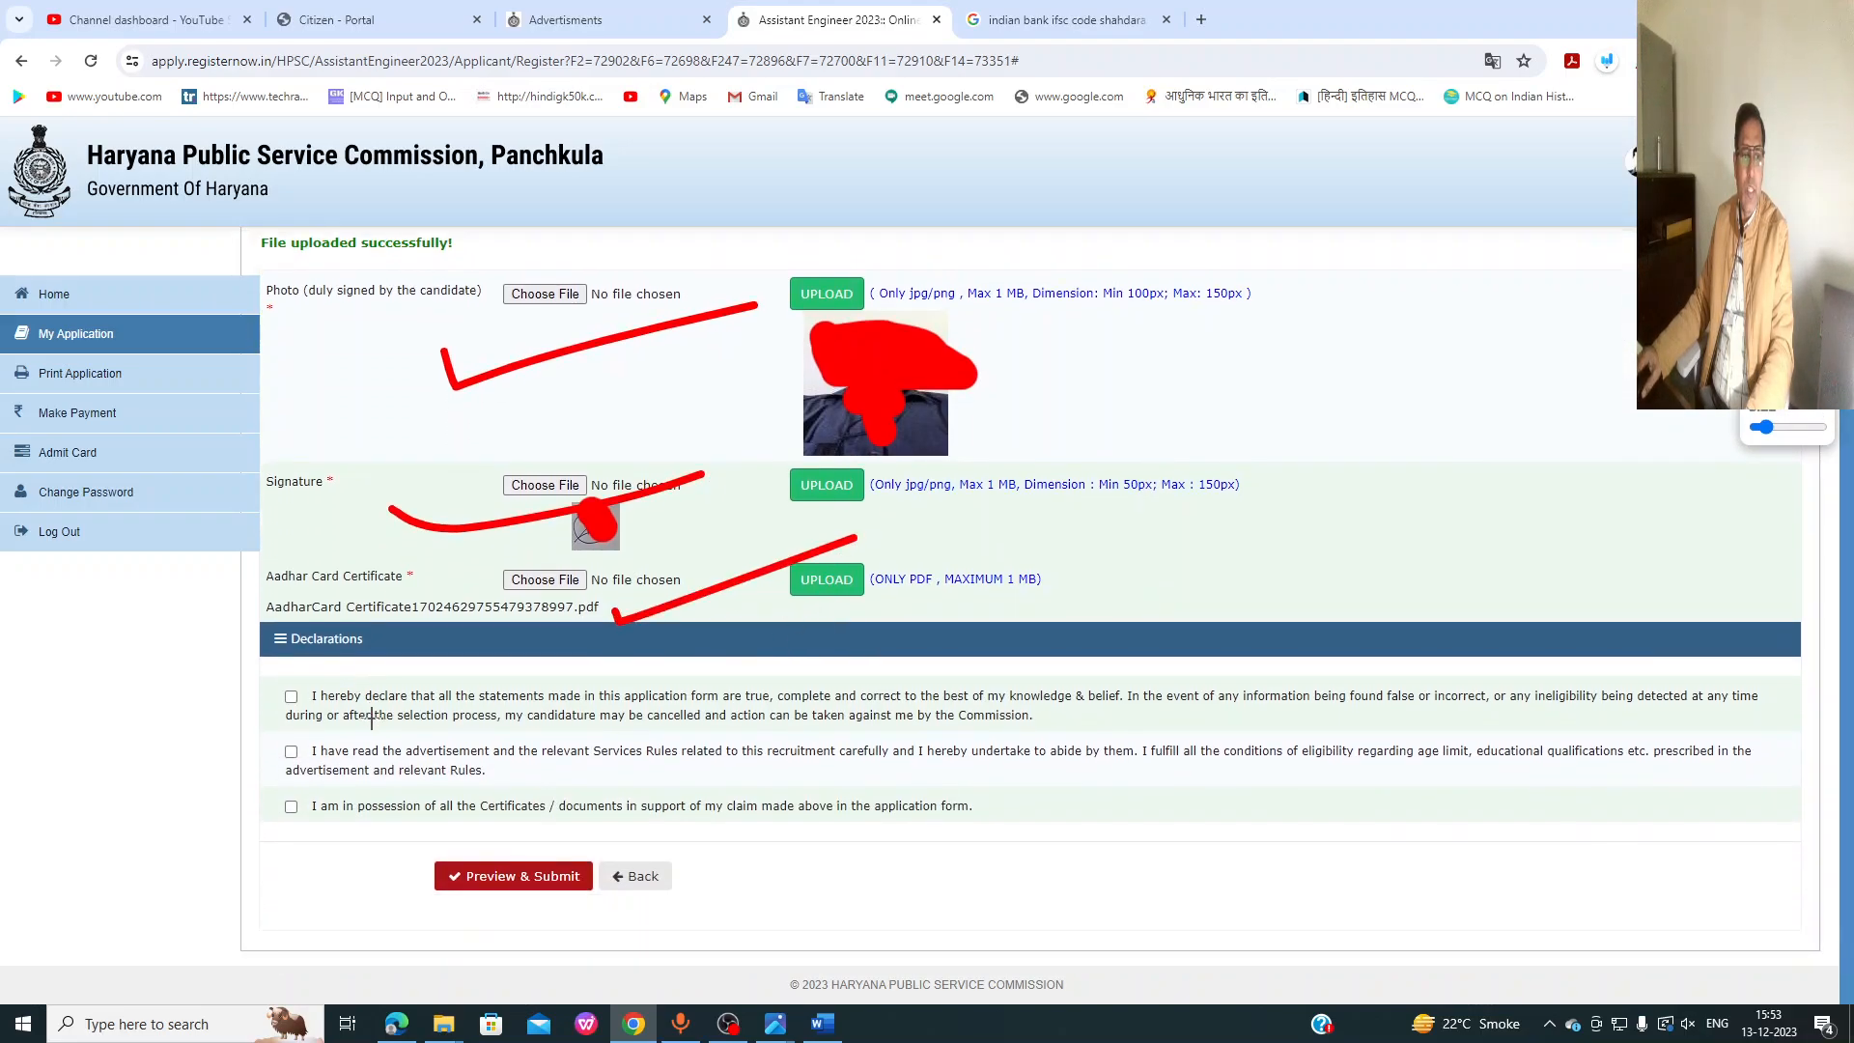
pyautogui.moveTo(287, 709); pyautogui.dragTo(349, 684)
pyautogui.moveTo(296, 770); pyautogui.dragTo(394, 745)
pyautogui.moveTo(329, 813); pyautogui.dragTo(451, 766)
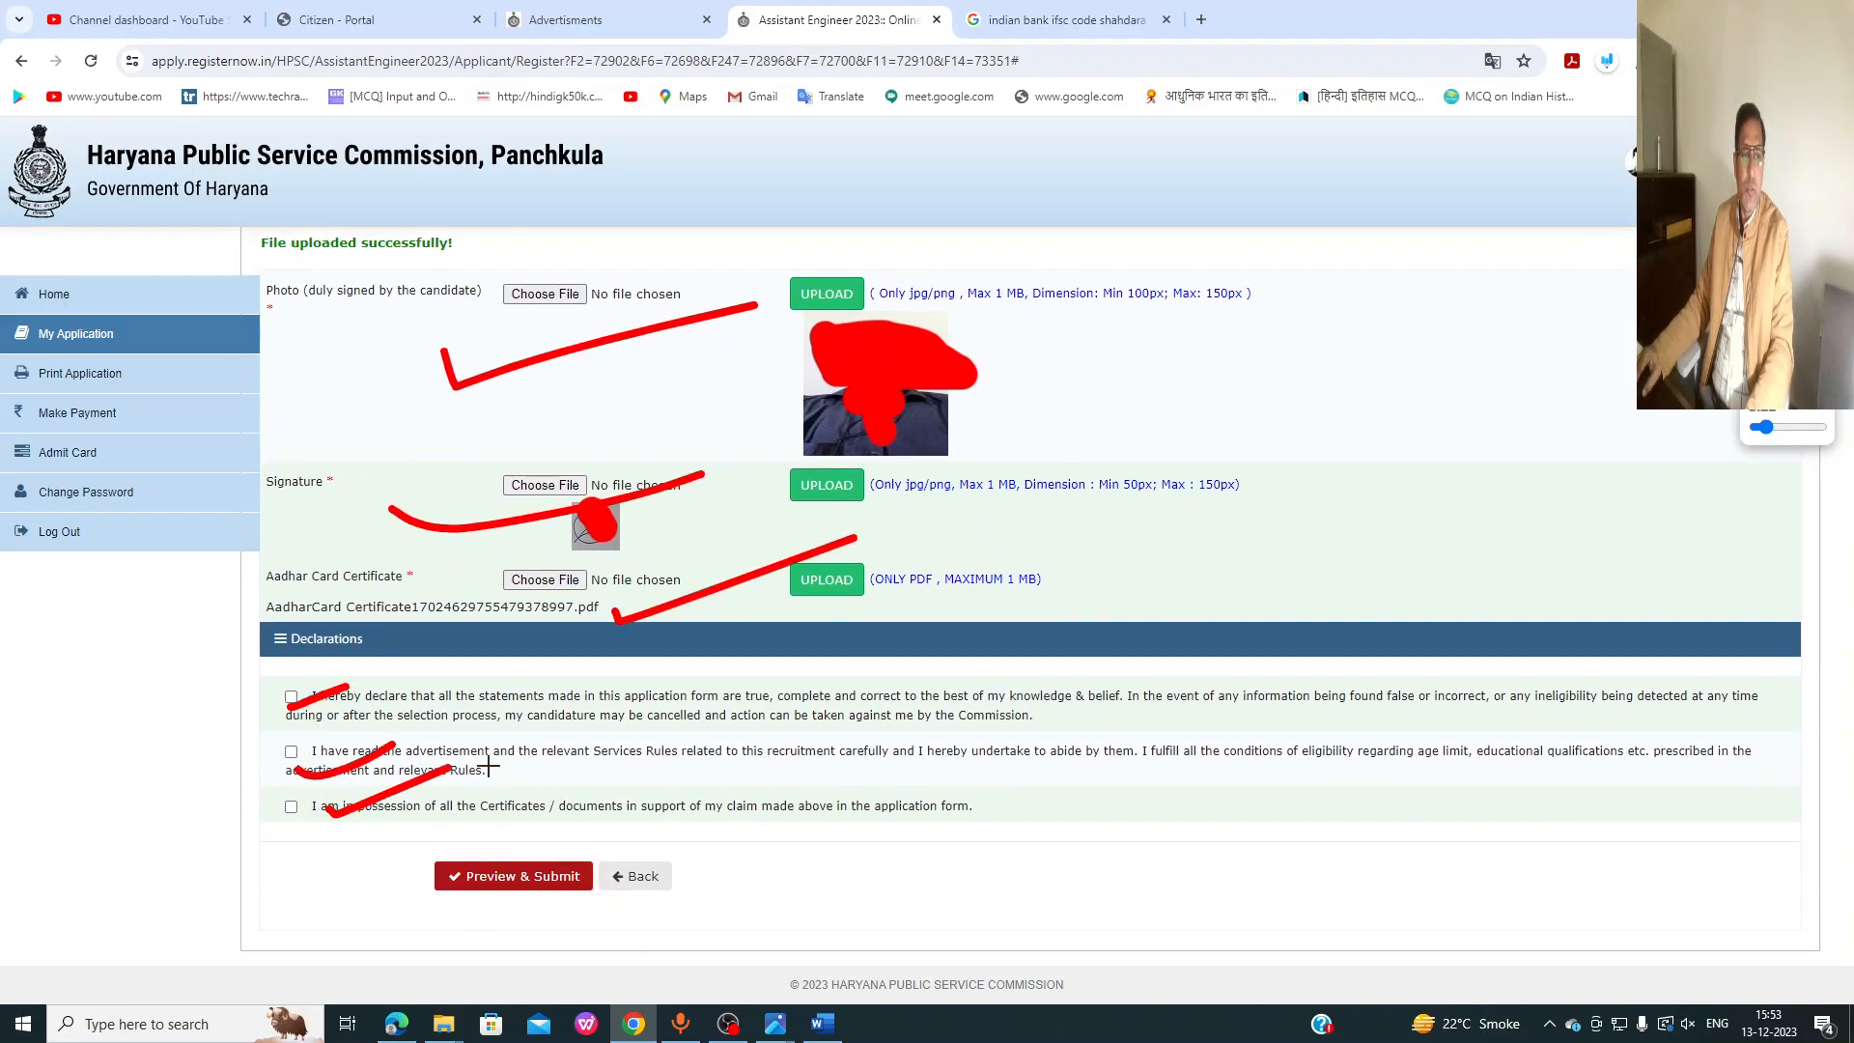
pyautogui.moveTo(600, 855)
pyautogui.mouseDown()
pyautogui.moveTo(587, 874)
pyautogui.moveTo(543, 848)
pyautogui.mouseUp()
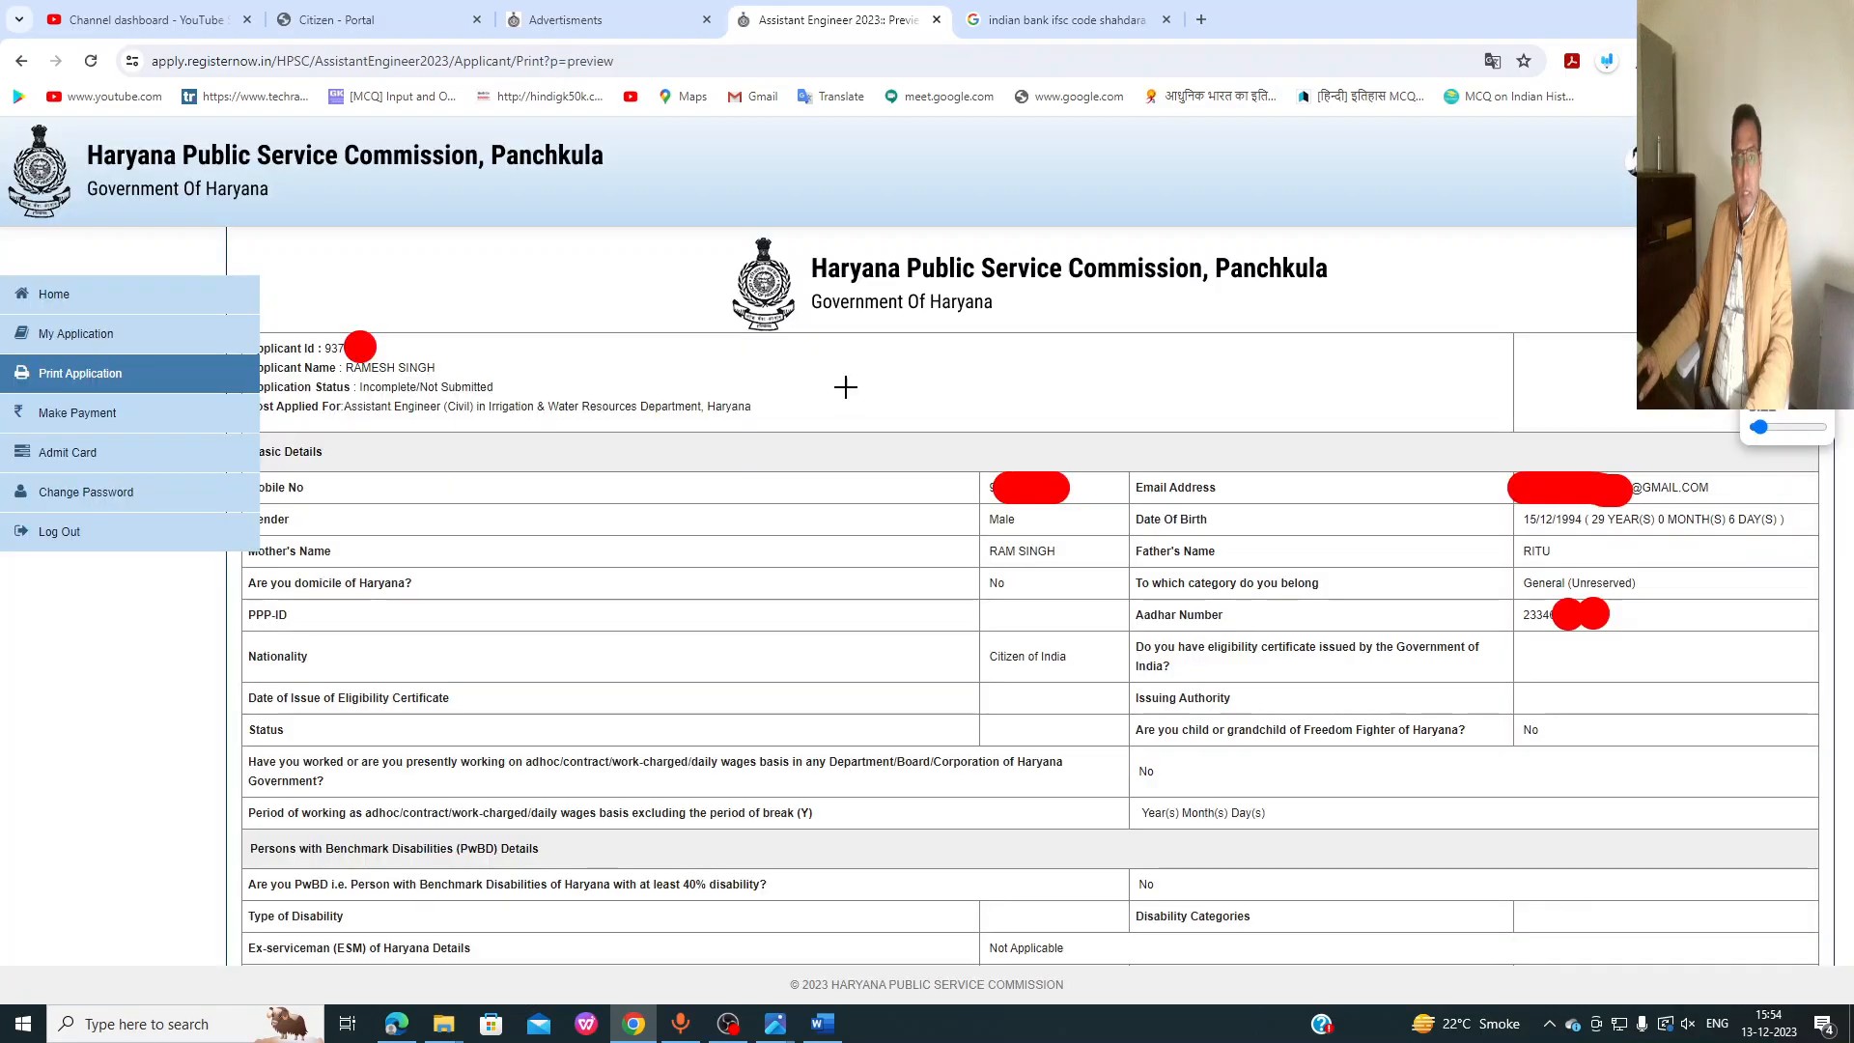
# Step: Draw thin red check marks on the application preview beside the applicant information and the basic details
pyautogui.moveTo(775, 367); pyautogui.dragTo(980, 336)
pyautogui.moveTo(1020, 396); pyautogui.dragTo(1325, 364)
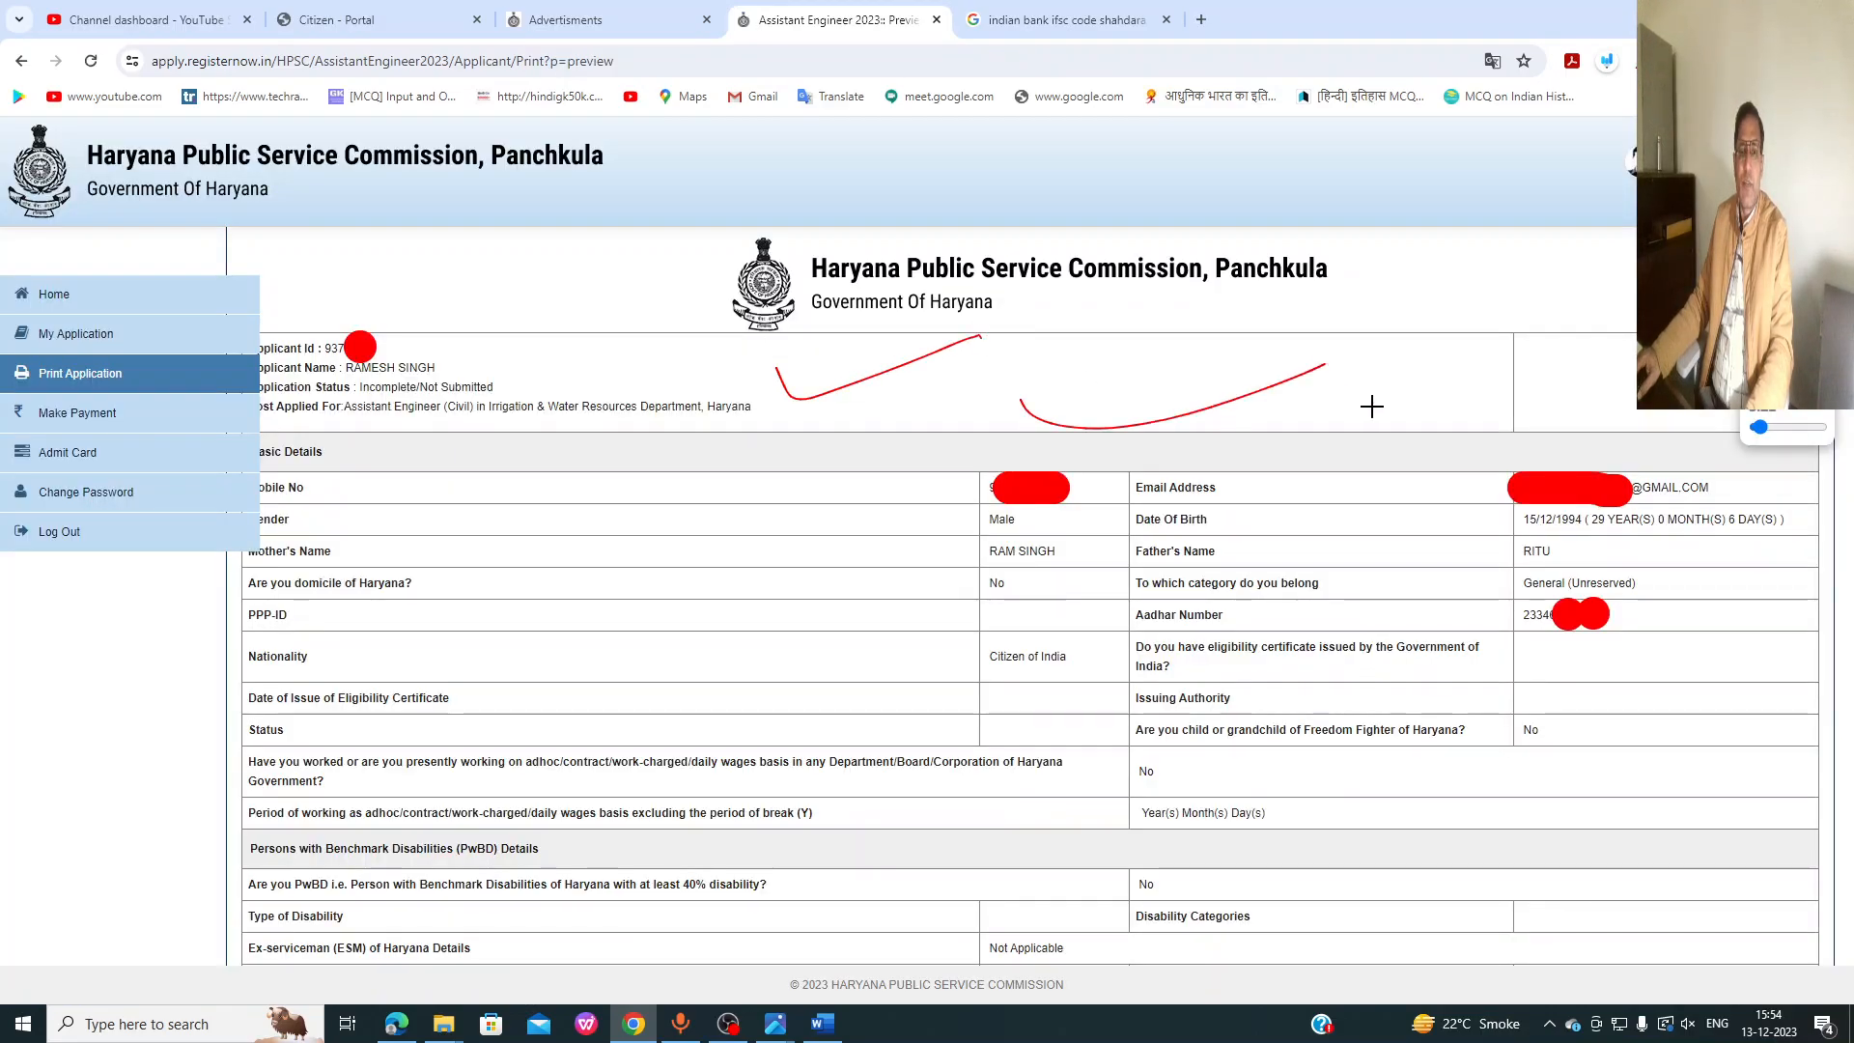
pyautogui.moveTo(564, 655)
pyautogui.mouseDown()
pyautogui.moveTo(594, 695)
pyautogui.moveTo(790, 650)
pyautogui.mouseUp()
pyautogui.moveTo(1257, 645); pyautogui.dragTo(1273, 672)
pyautogui.moveTo(1272, 672); pyautogui.dragTo(1411, 595)
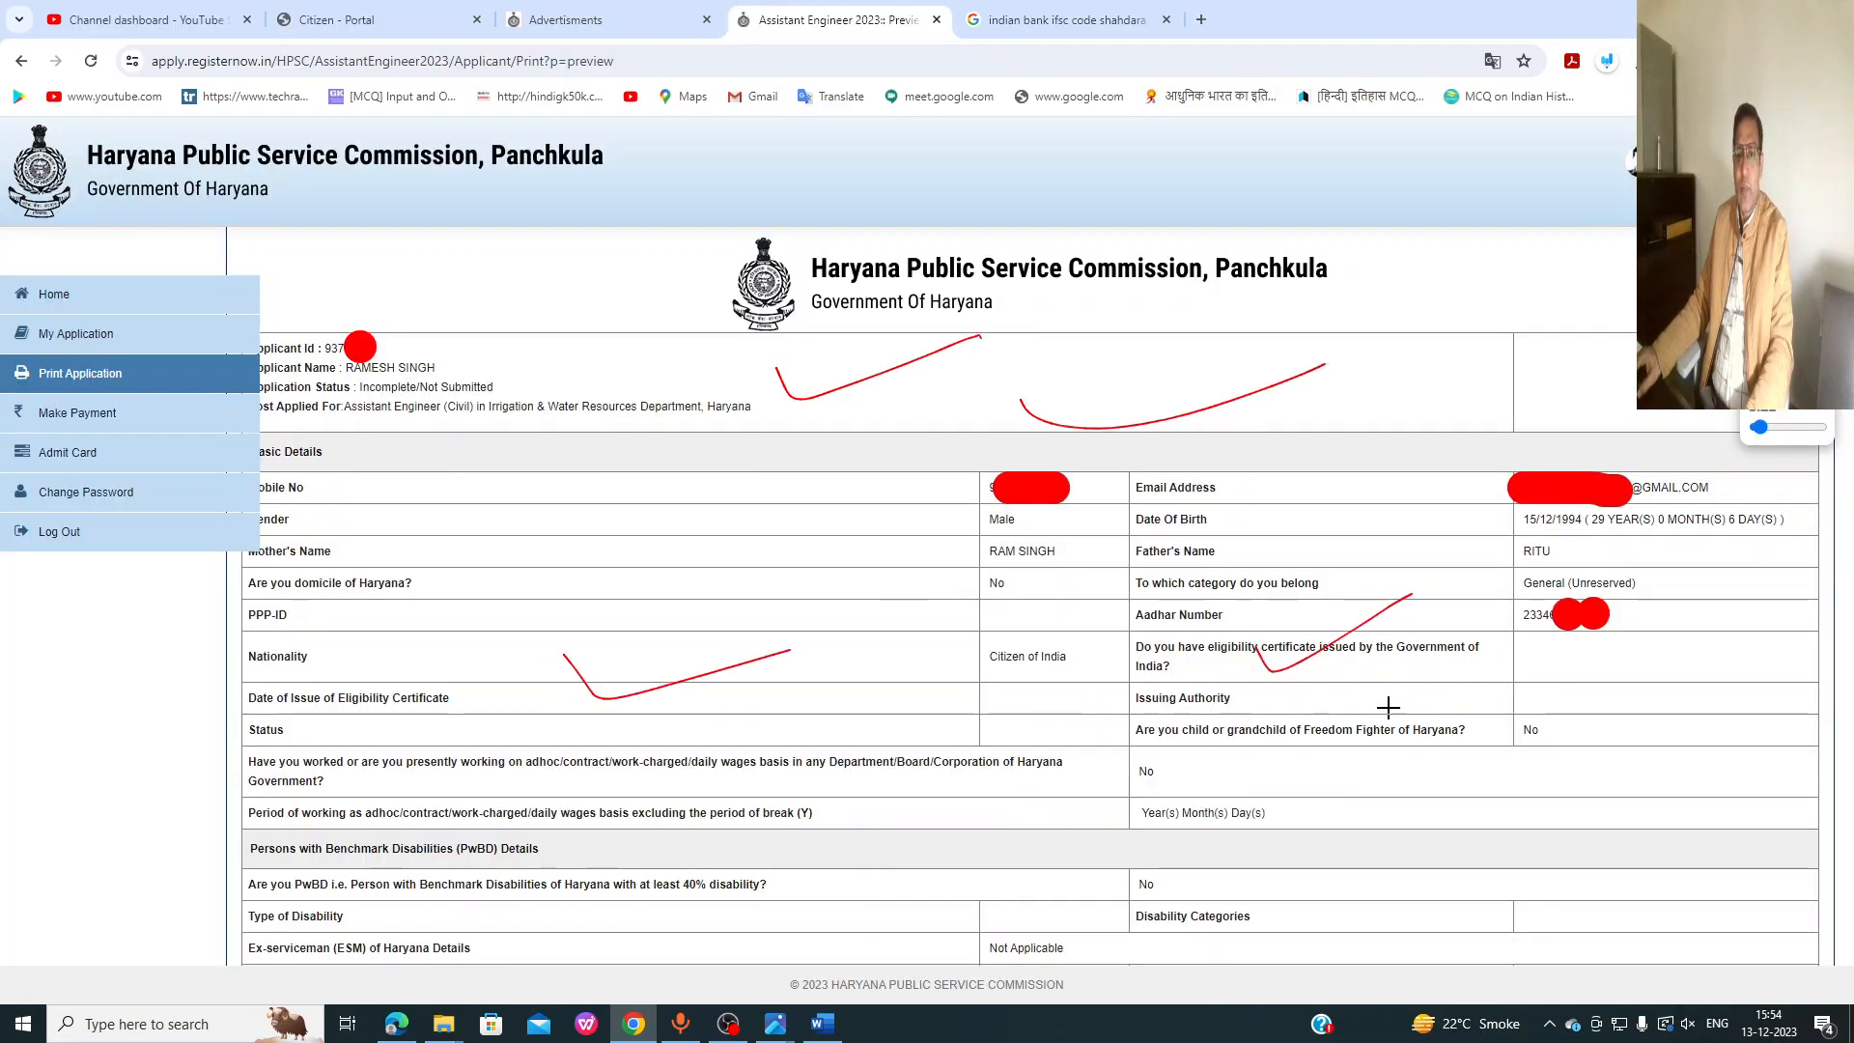
# Step: Add red check marks to the disability, government employment and bank account details of the application preview
pyautogui.scroll(-2, 1412, 595)
pyautogui.moveTo(739, 703); pyautogui.dragTo(765, 747)
pyautogui.moveTo(765, 748); pyautogui.dragTo(949, 707)
pyautogui.moveTo(1163, 643); pyautogui.dragTo(1142, 649)
pyautogui.moveTo(1072, 834)
pyautogui.mouseDown()
pyautogui.moveTo(1098, 860)
pyautogui.moveTo(1268, 794)
pyautogui.mouseUp()
pyautogui.scroll(-4, 902, 774)
pyautogui.moveTo(826, 703); pyautogui.dragTo(1246, 667)
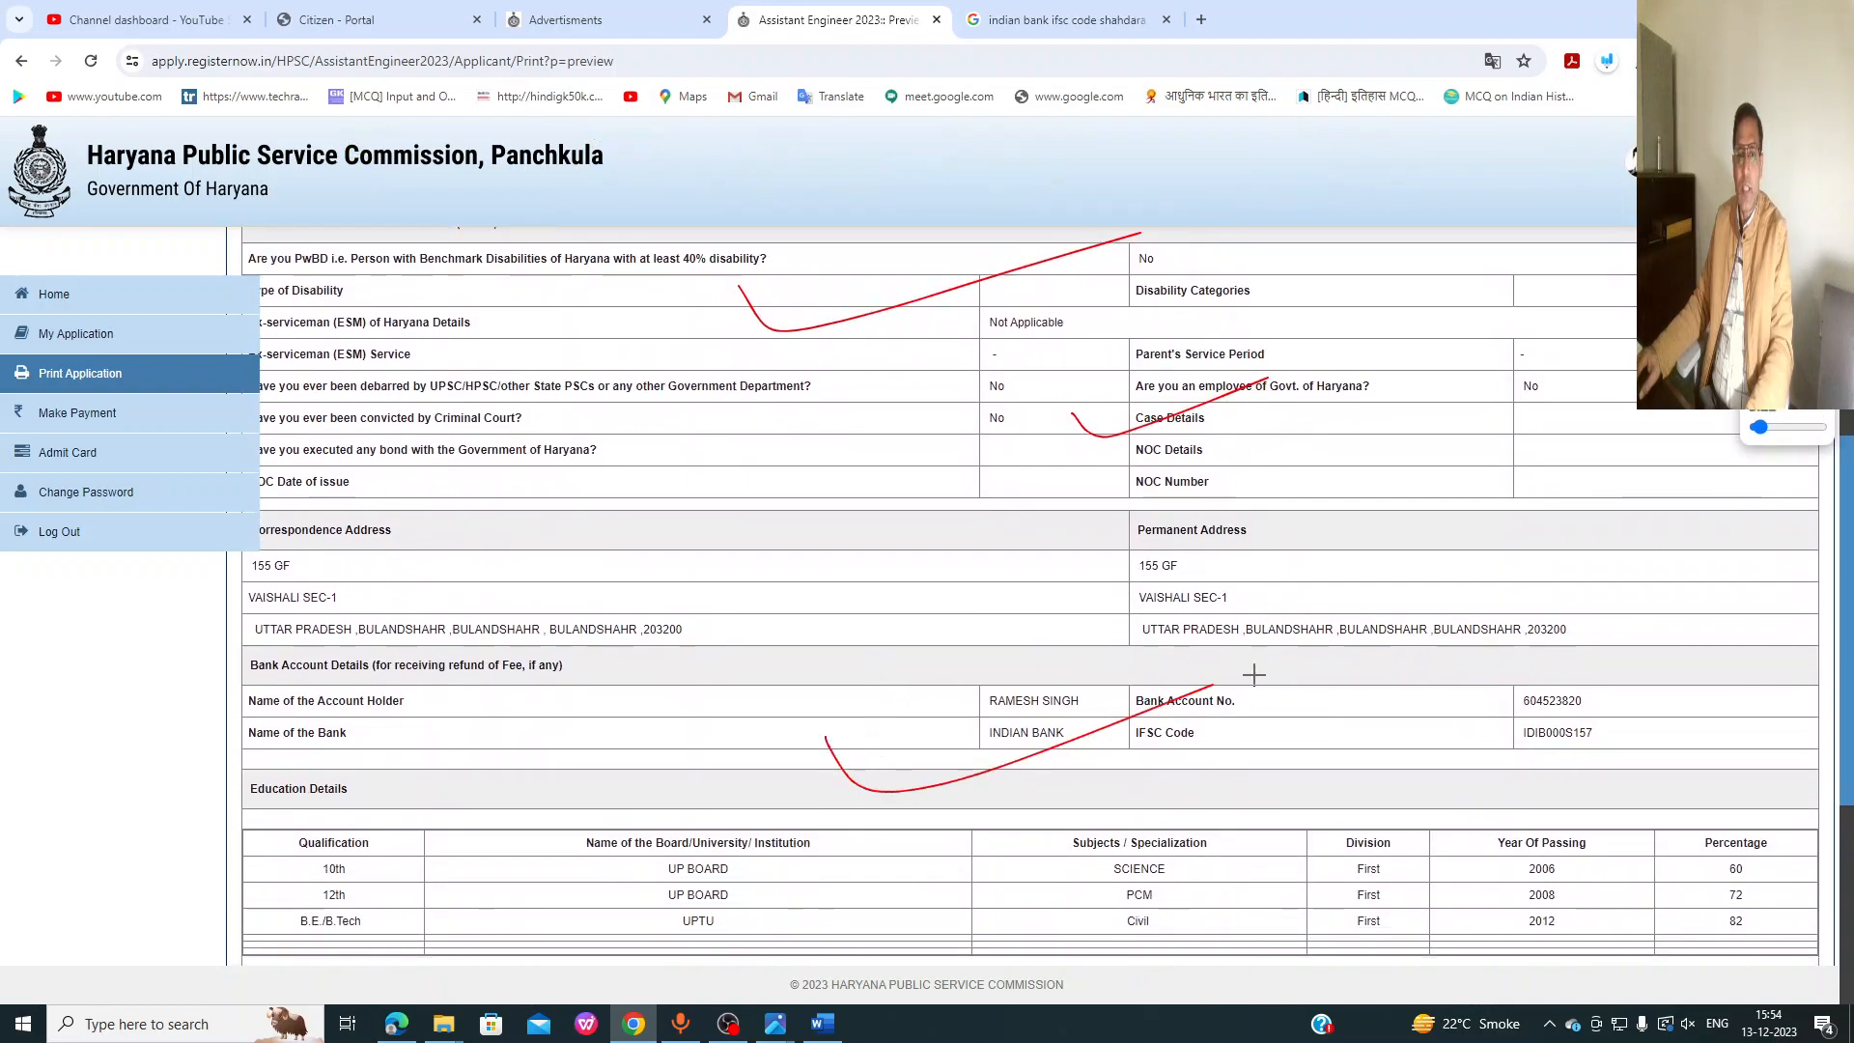
# Step: Circle the form-editing and Proceed To Payment options in red below the declaration, with a check mark beside the editing option
pyautogui.scroll(-5, 1251, 642)
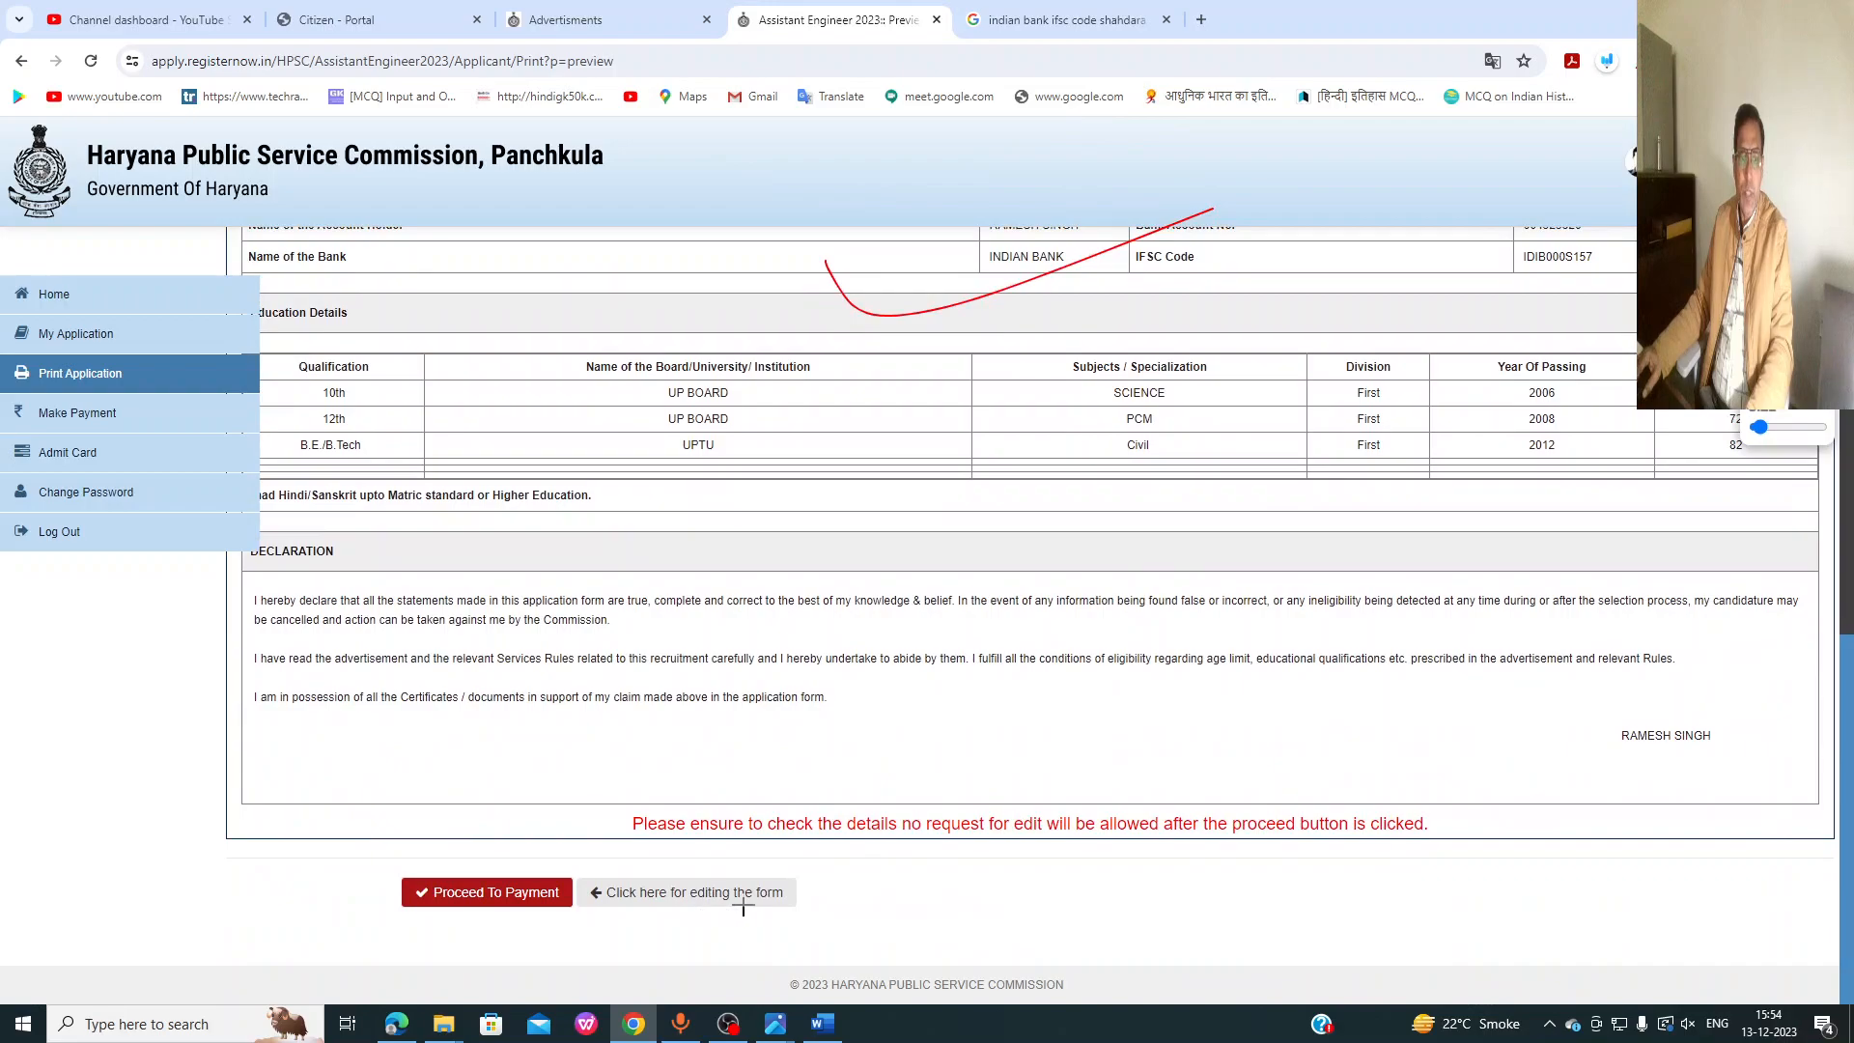
pyautogui.moveTo(832, 852)
pyautogui.mouseDown()
pyautogui.moveTo(605, 917)
pyautogui.moveTo(985, 844)
pyautogui.mouseUp()
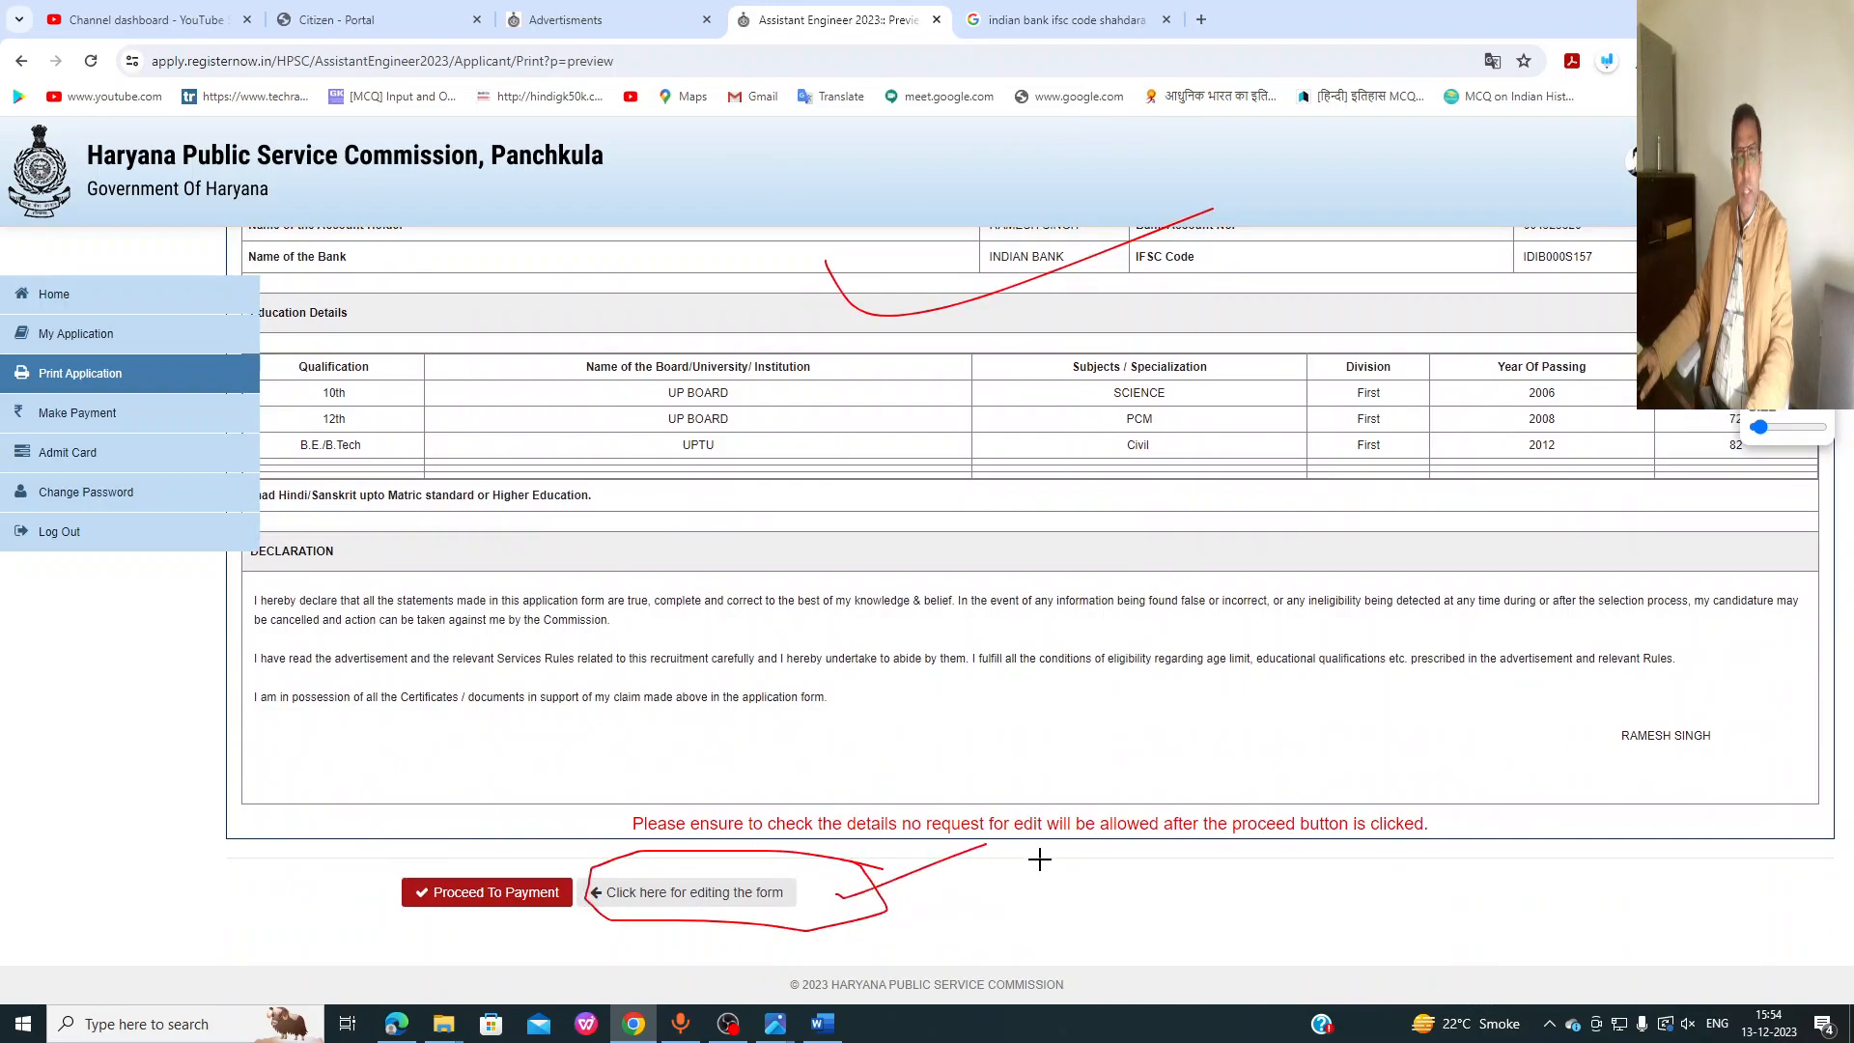
pyautogui.moveTo(581, 857)
pyautogui.mouseDown()
pyautogui.moveTo(364, 869)
pyautogui.moveTo(621, 873)
pyautogui.moveTo(516, 846)
pyautogui.mouseUp()
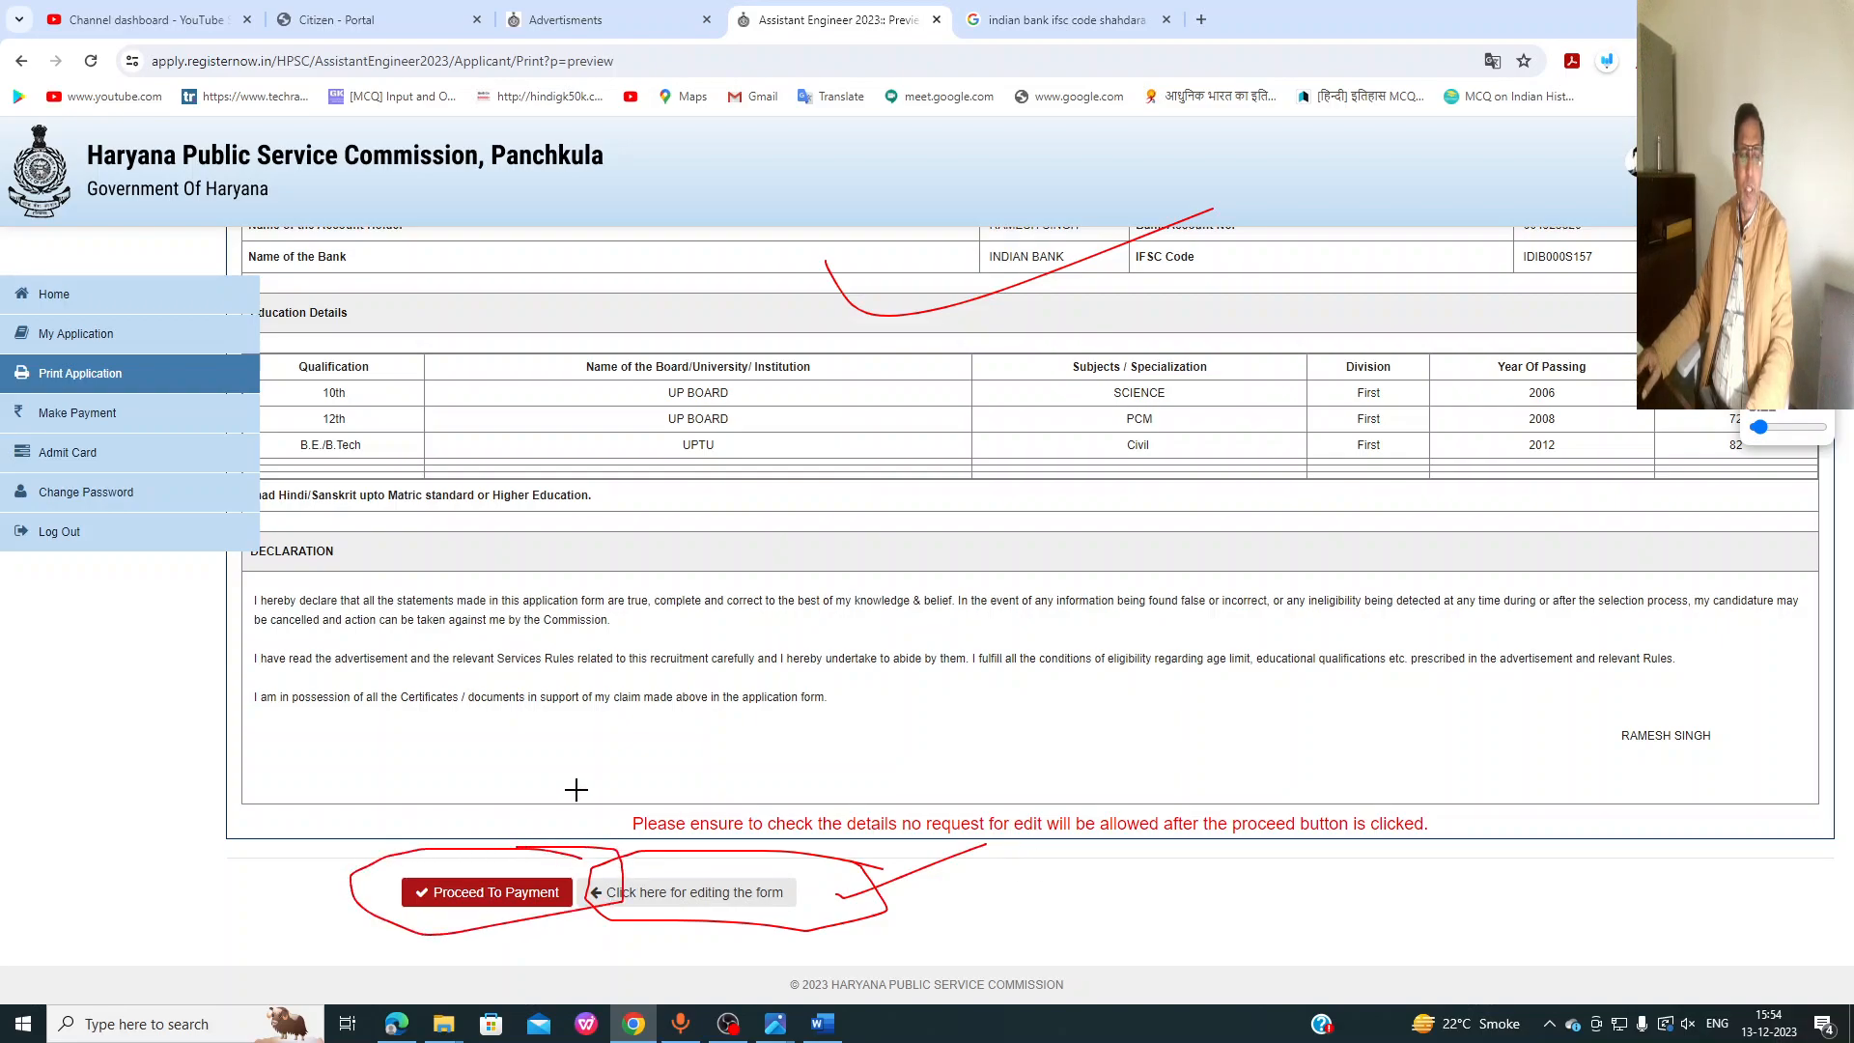
# Step: Clear the annotations, proceed to payment and confirm the submission of the application form
pyautogui.click(1786, 290)
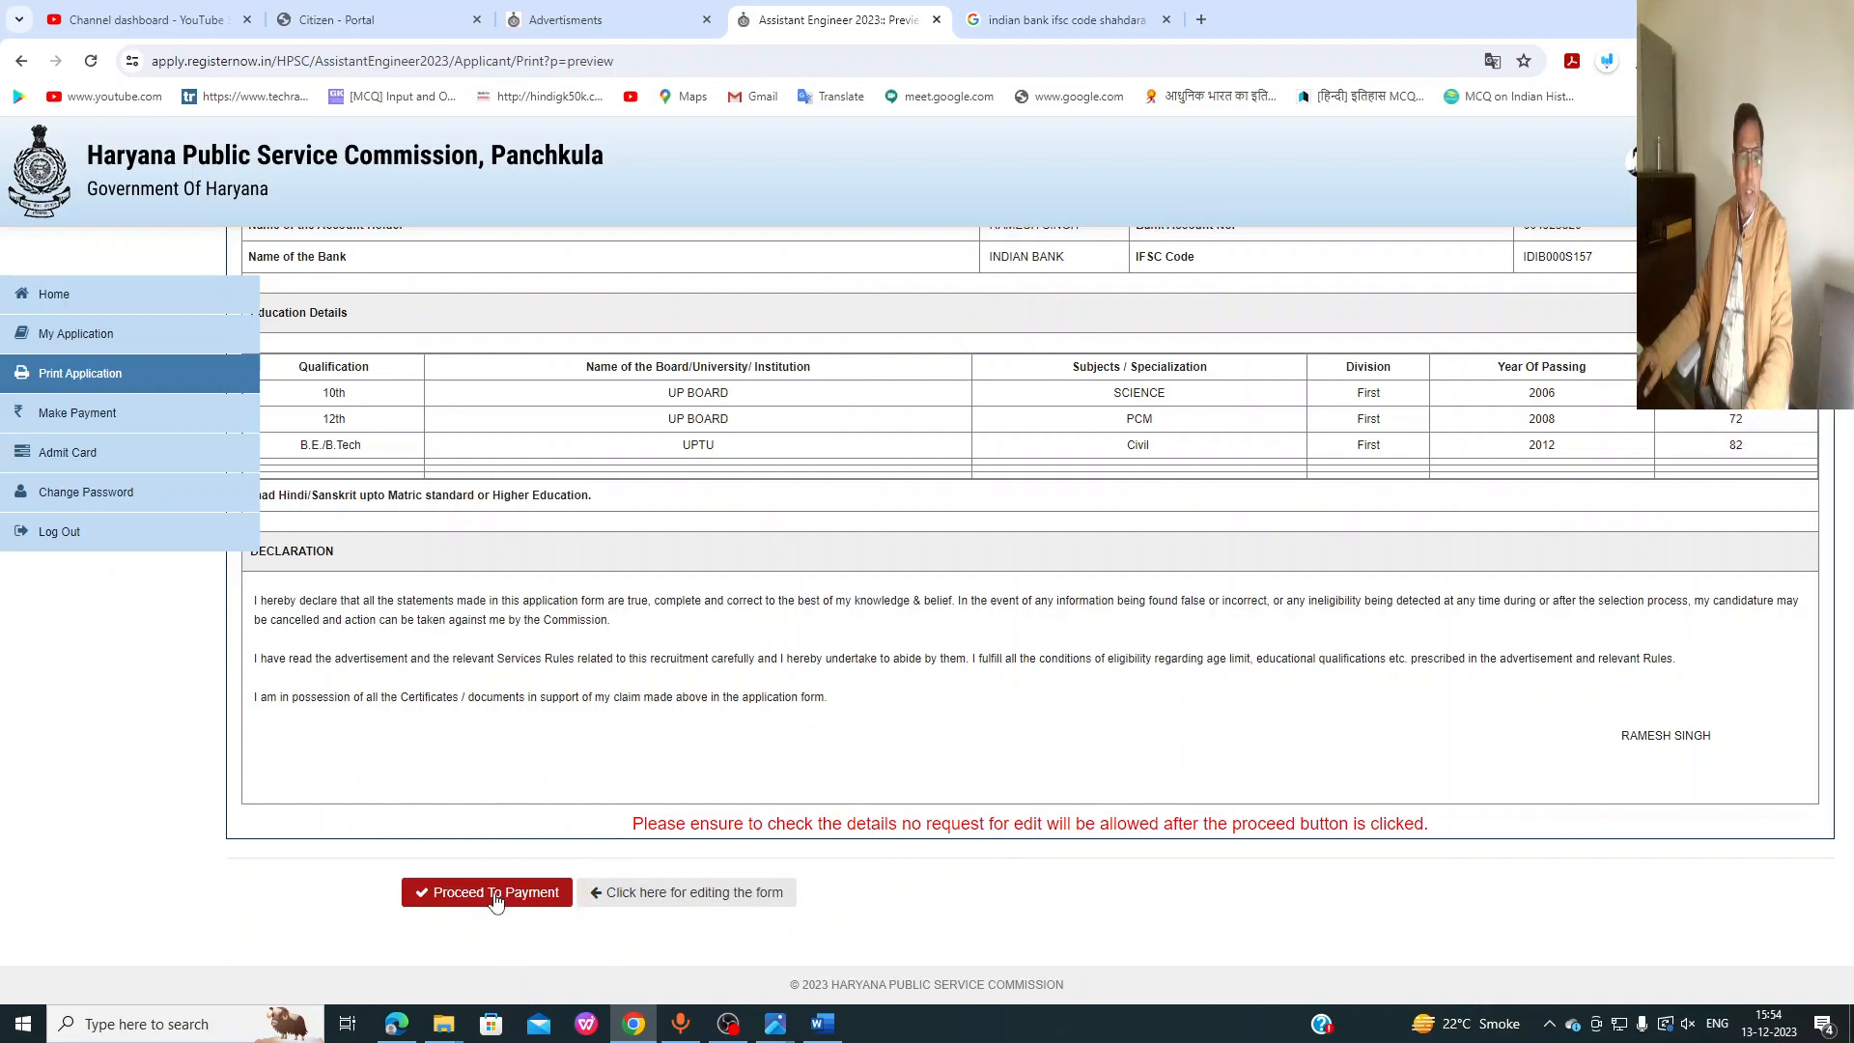
pyautogui.click(495, 896)
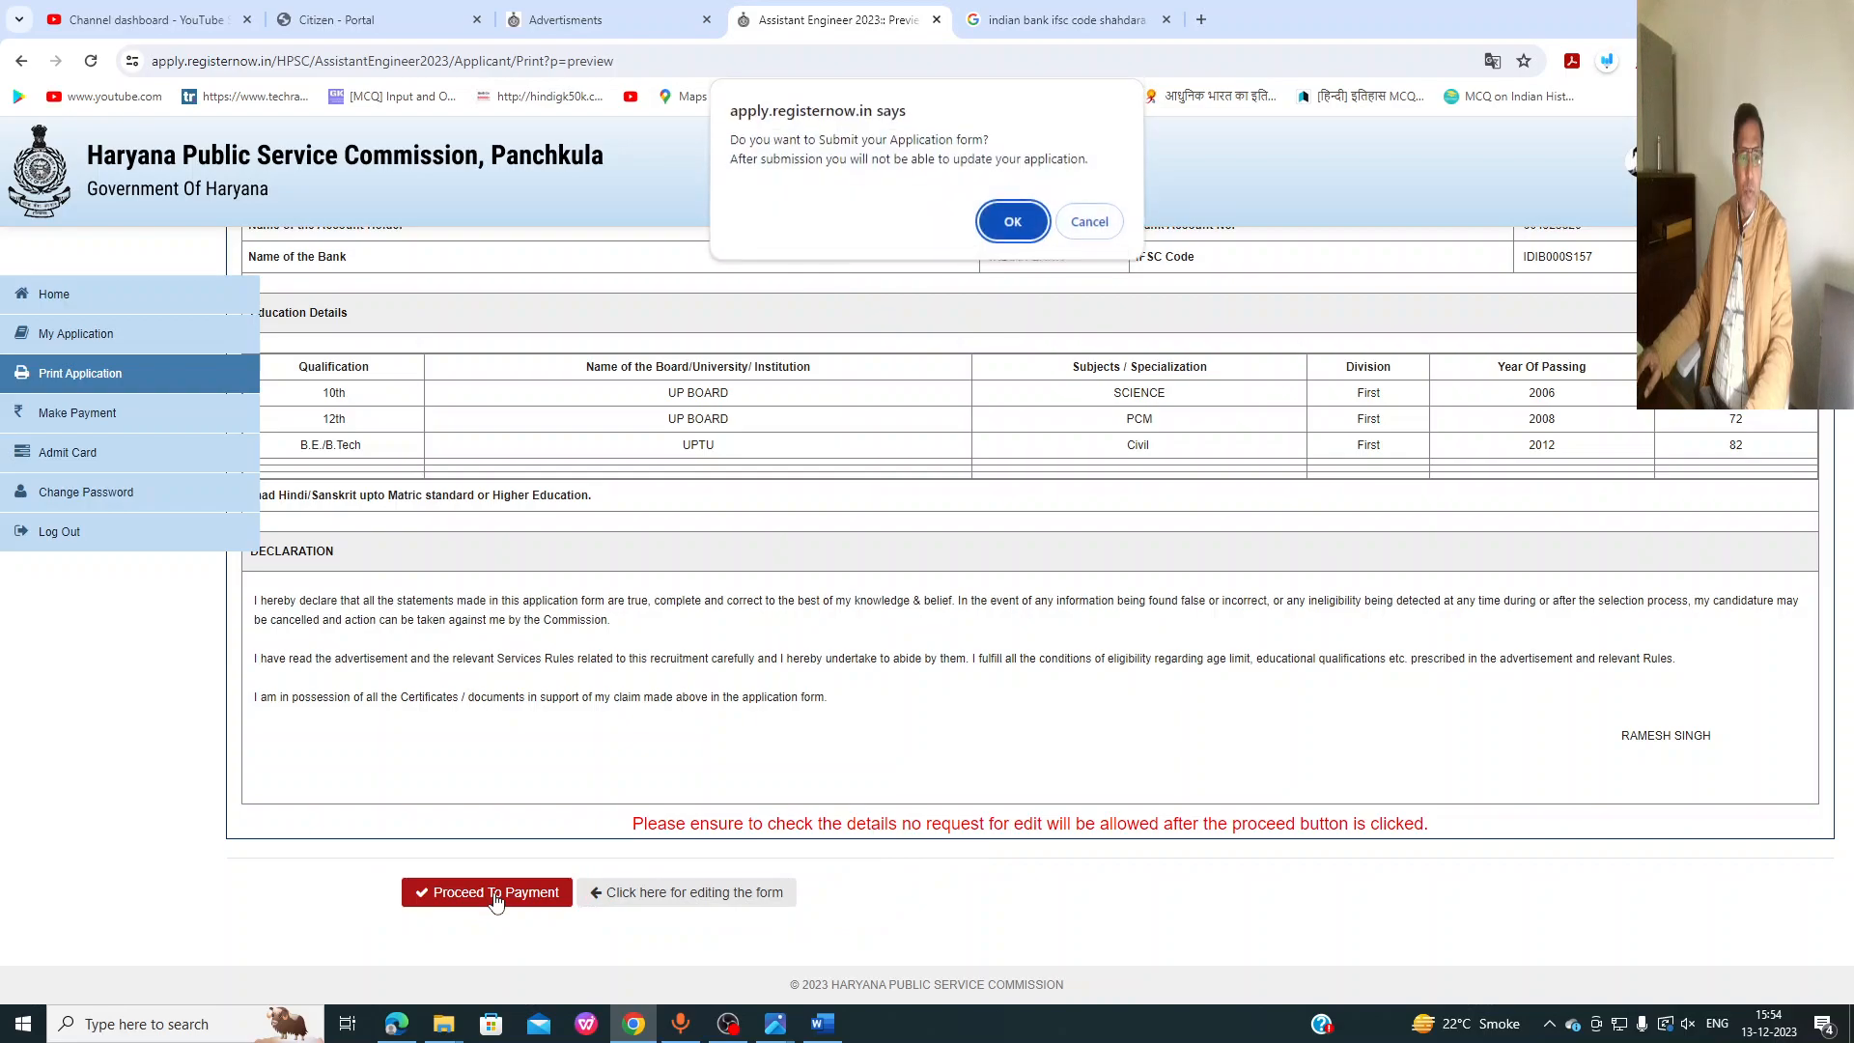
pyautogui.click(1009, 224)
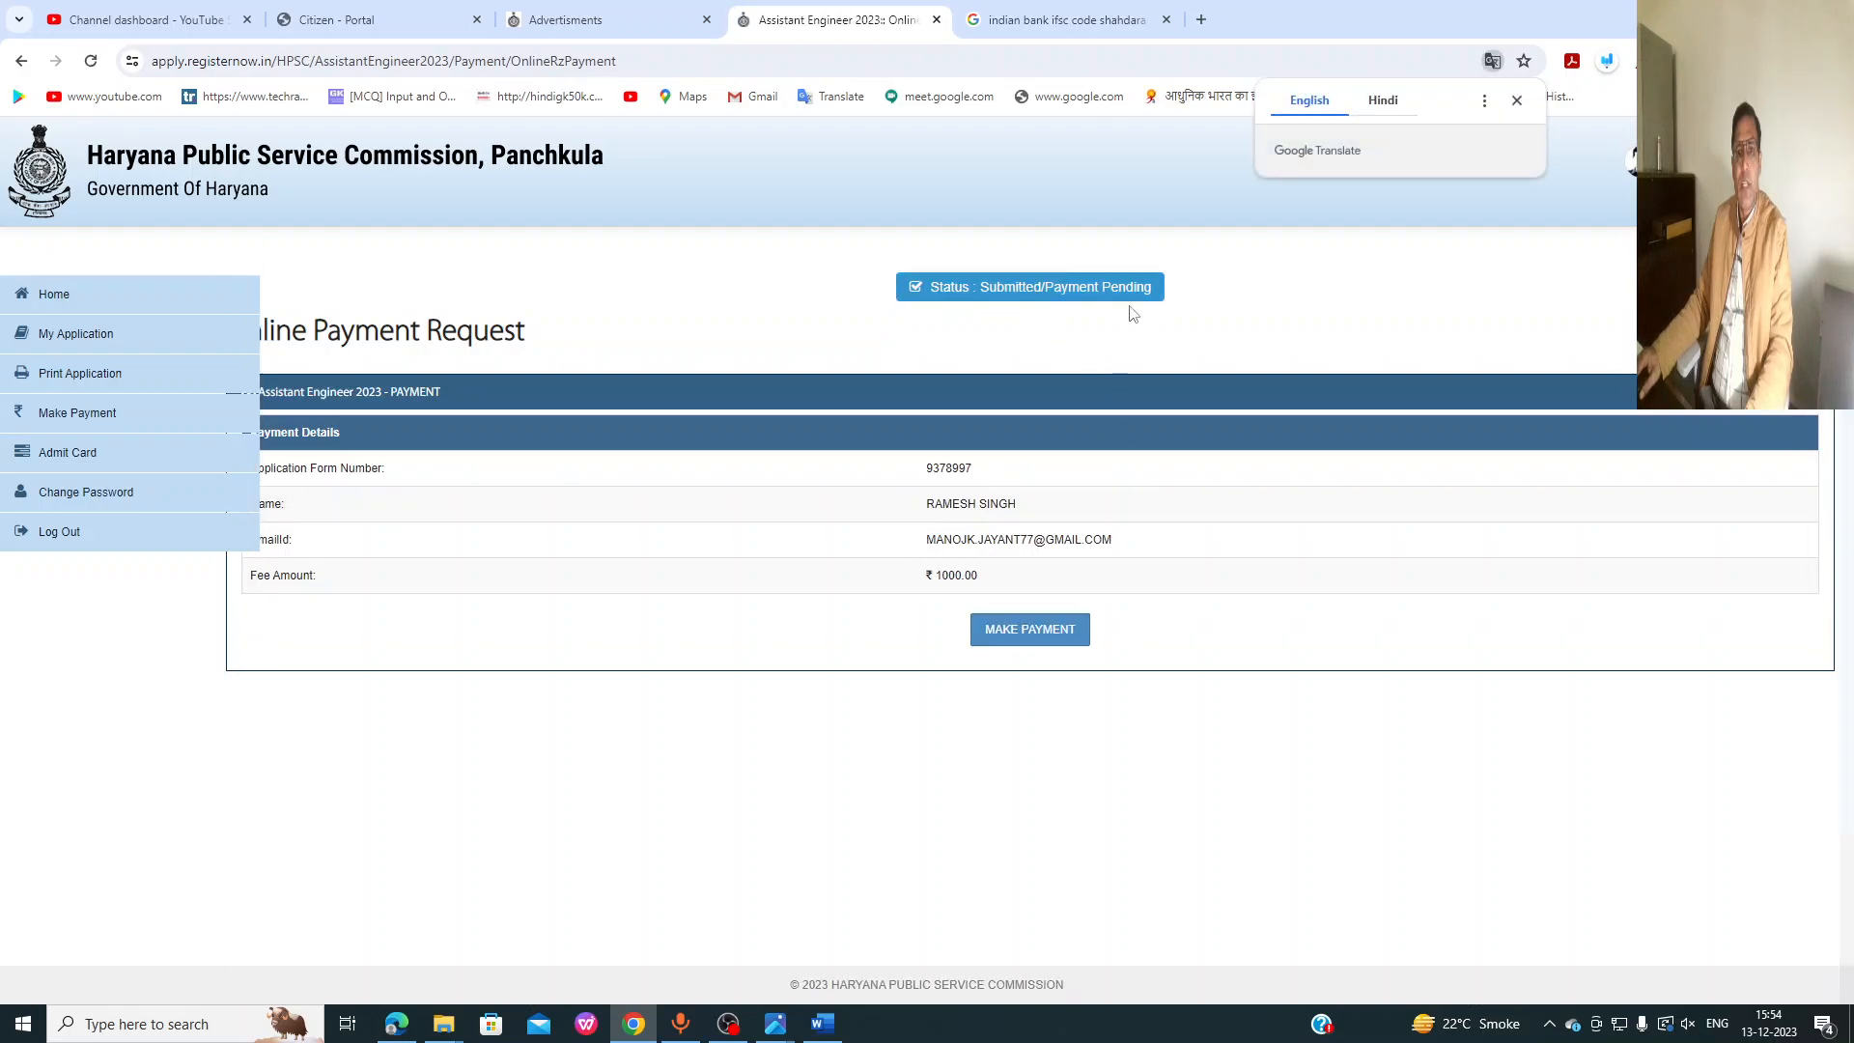
# Step: Mark the application number, name and e-mail with red check marks, and circle the fee amount and Make Payment
pyautogui.moveTo(760, 454); pyautogui.dragTo(974, 410)
pyautogui.moveTo(878, 500); pyautogui.dragTo(1044, 484)
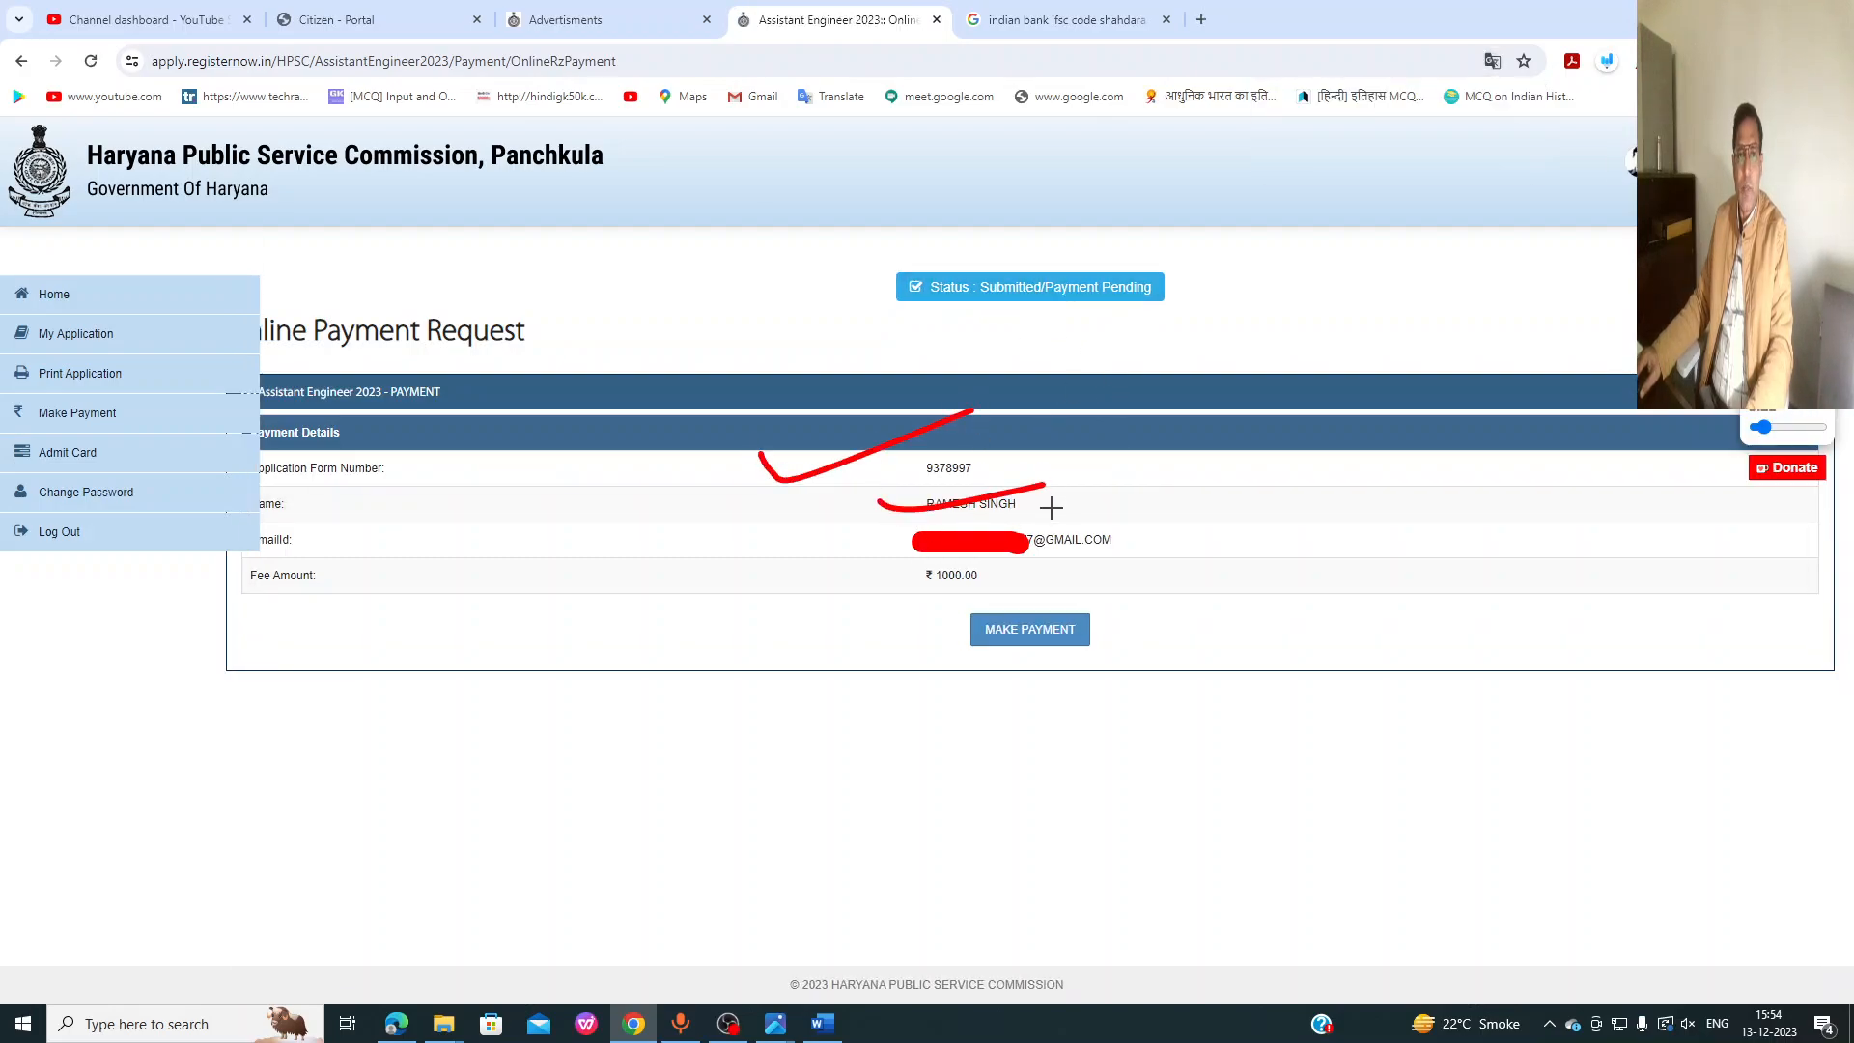
pyautogui.moveTo(811, 535); pyautogui.dragTo(981, 534)
pyautogui.moveTo(922, 606)
pyautogui.mouseDown()
pyautogui.moveTo(1011, 572)
pyautogui.moveTo(991, 599)
pyautogui.mouseUp()
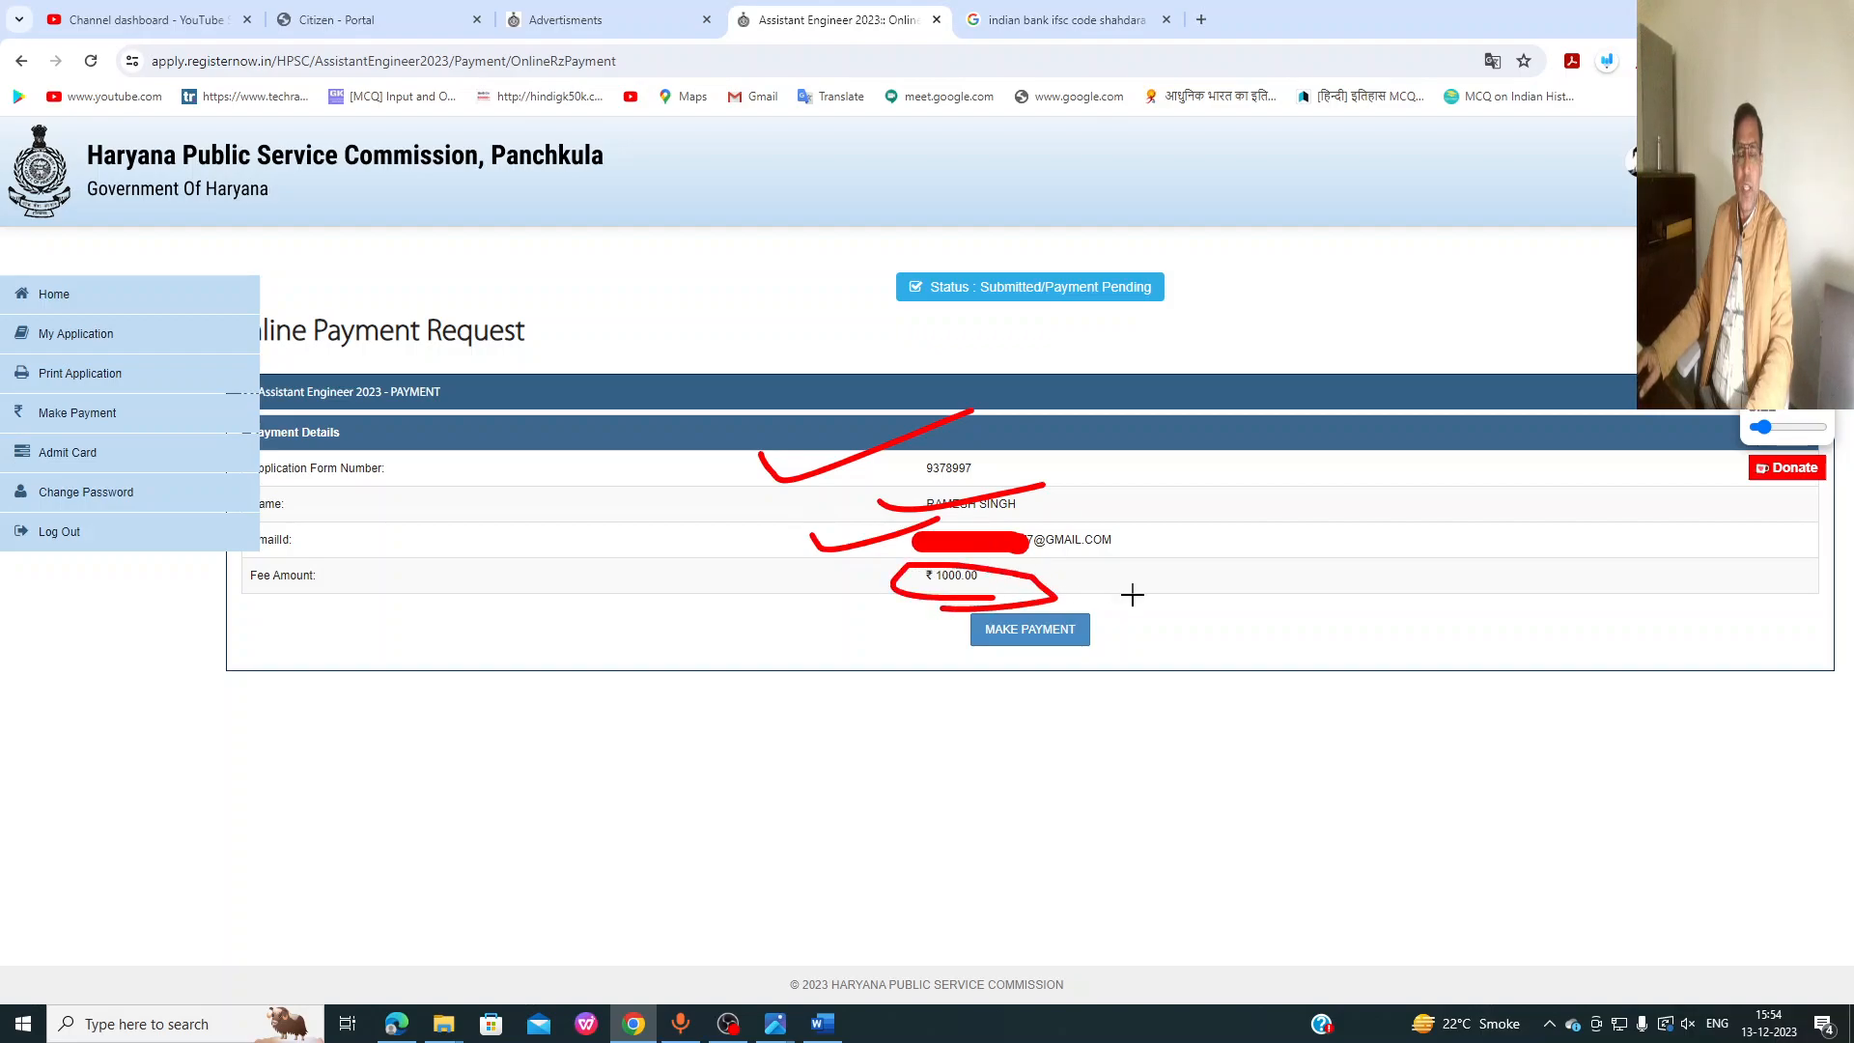
pyautogui.moveTo(1140, 610)
pyautogui.mouseDown()
pyautogui.moveTo(885, 642)
pyautogui.moveTo(1105, 641)
pyautogui.mouseUp()
pyautogui.moveTo(980, 662); pyautogui.dragTo(1193, 579)
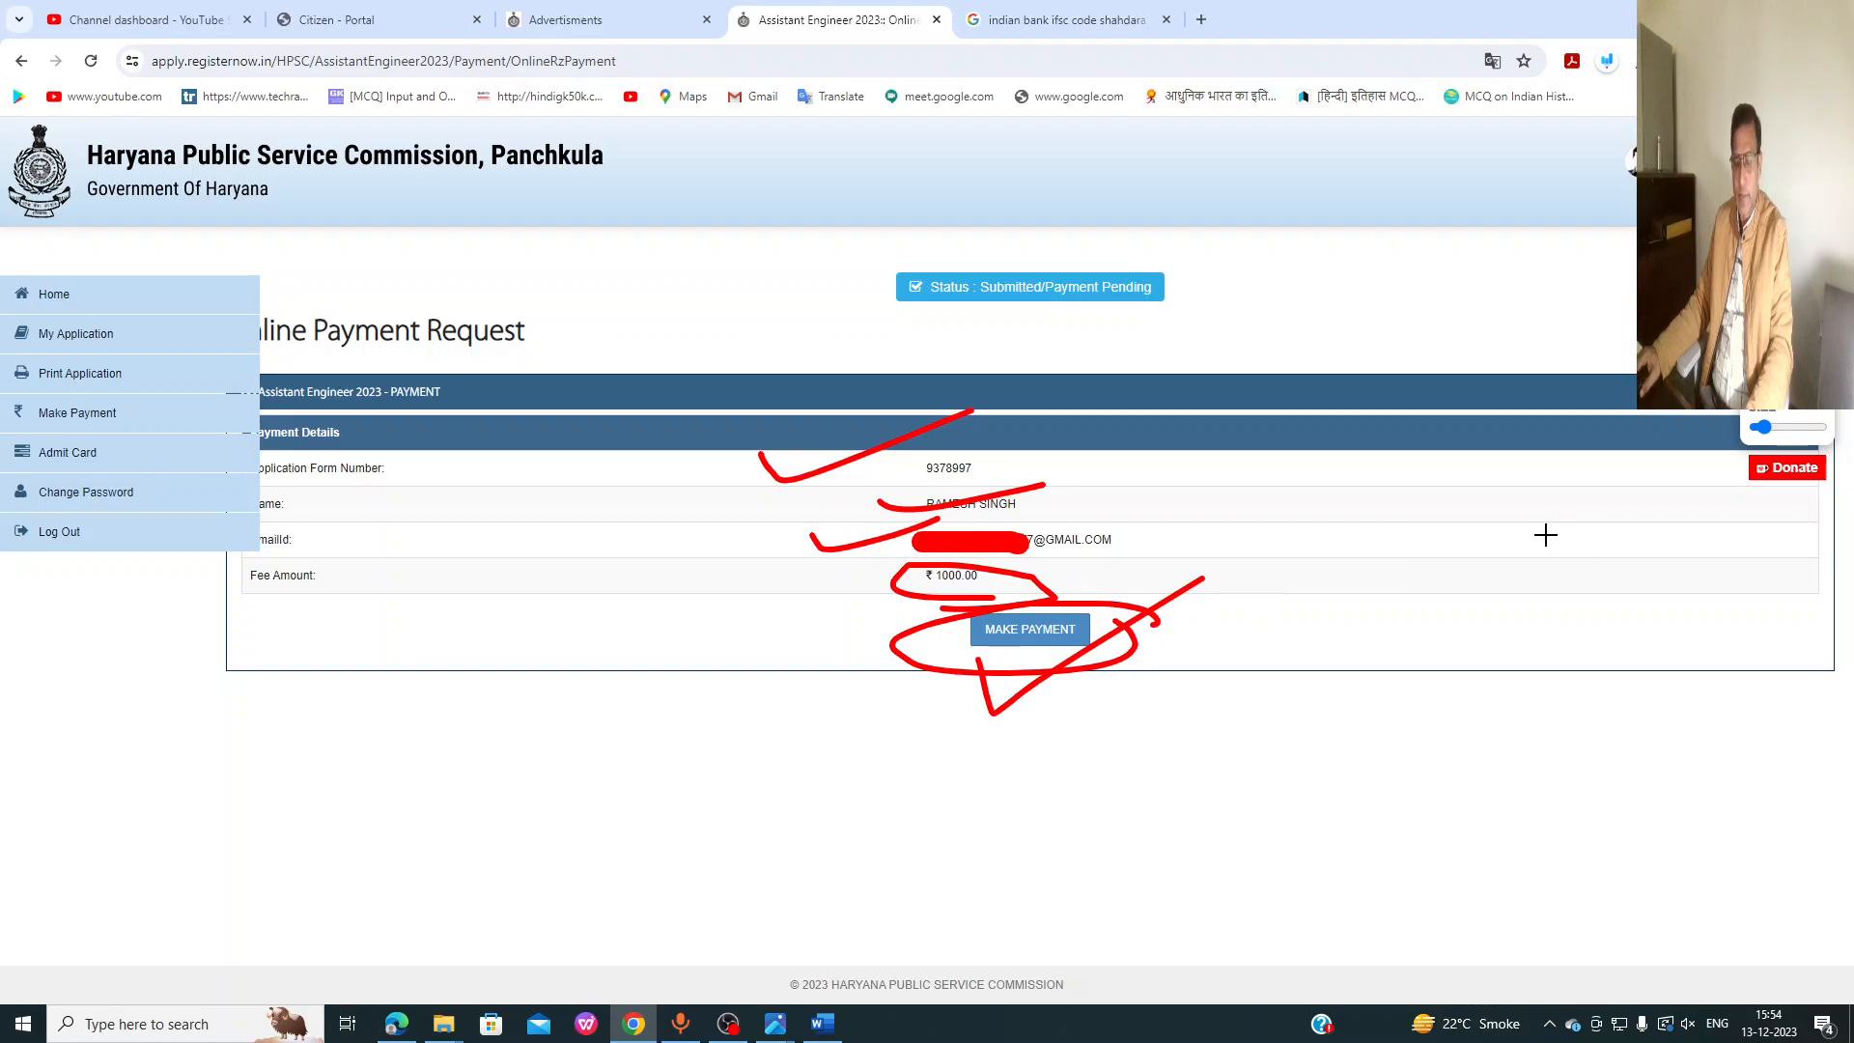
# Step: Start the fee payment, choose UPI / QR with a QR code, and accept the fee breakup to generate the code
pyautogui.click(1029, 628)
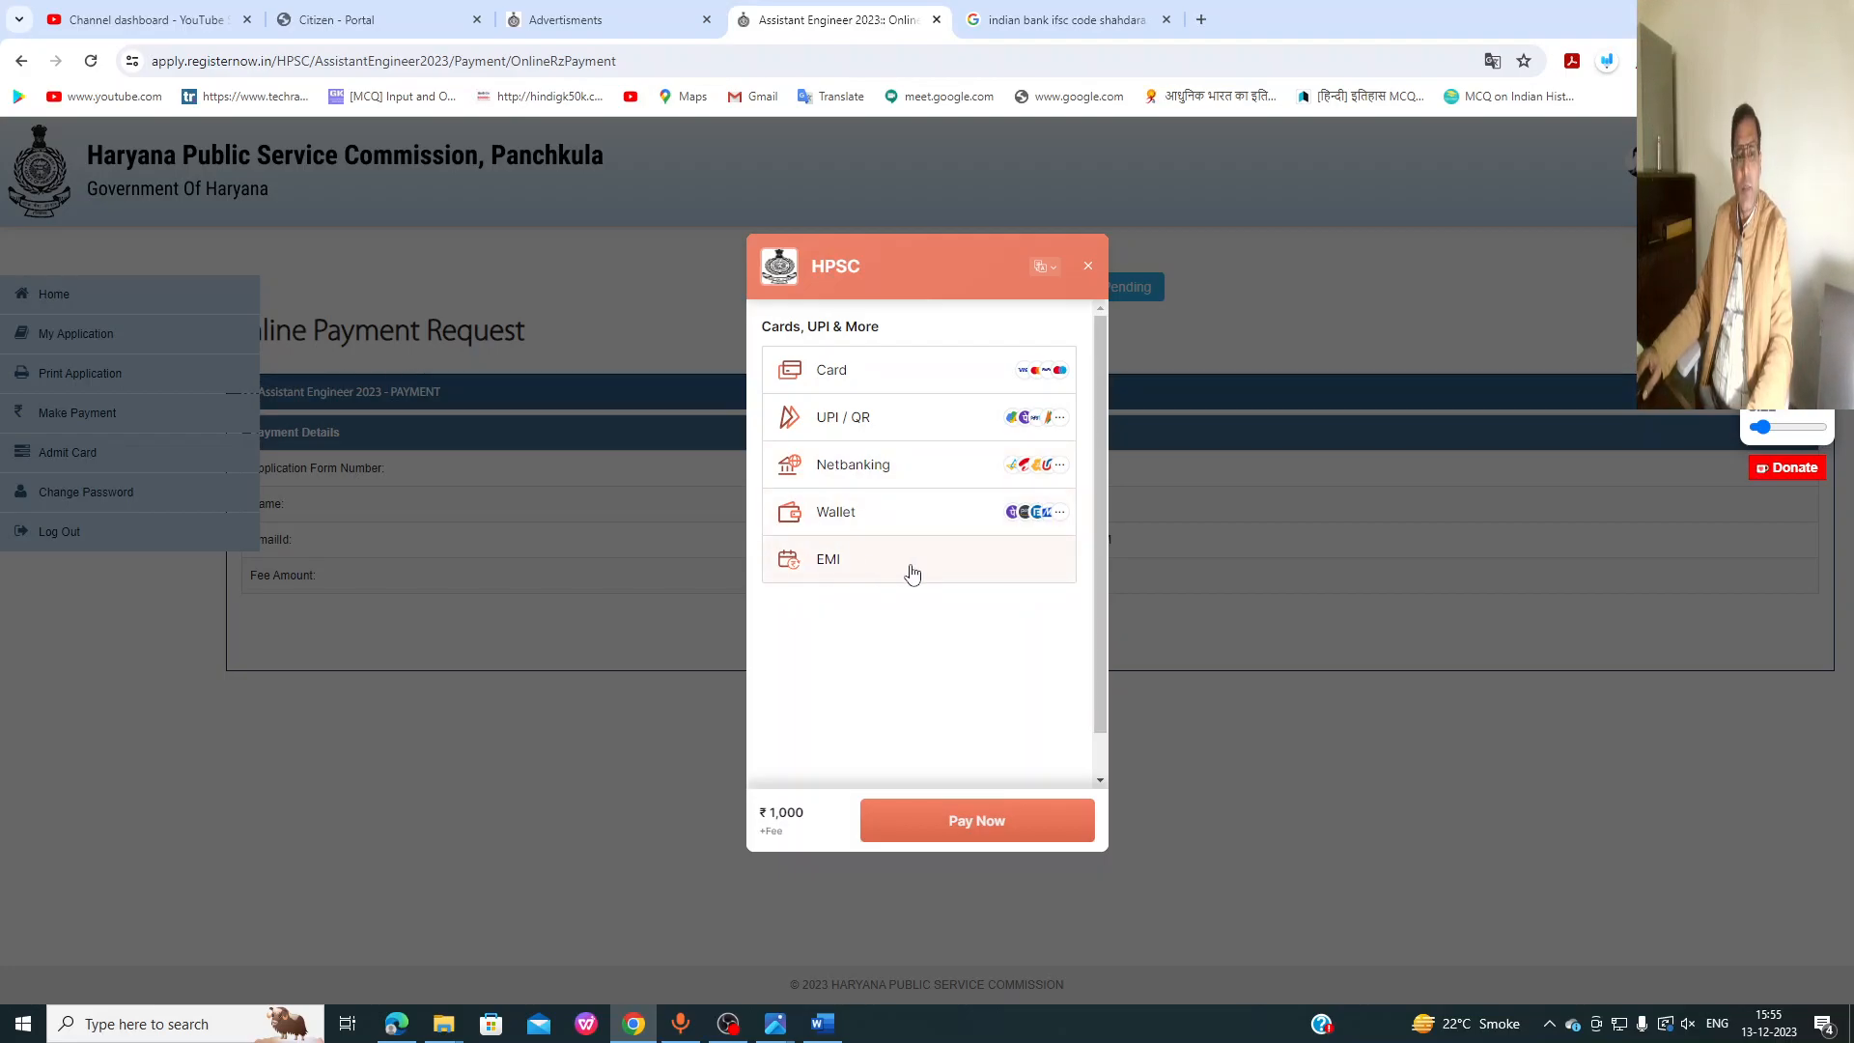
pyautogui.click(838, 419)
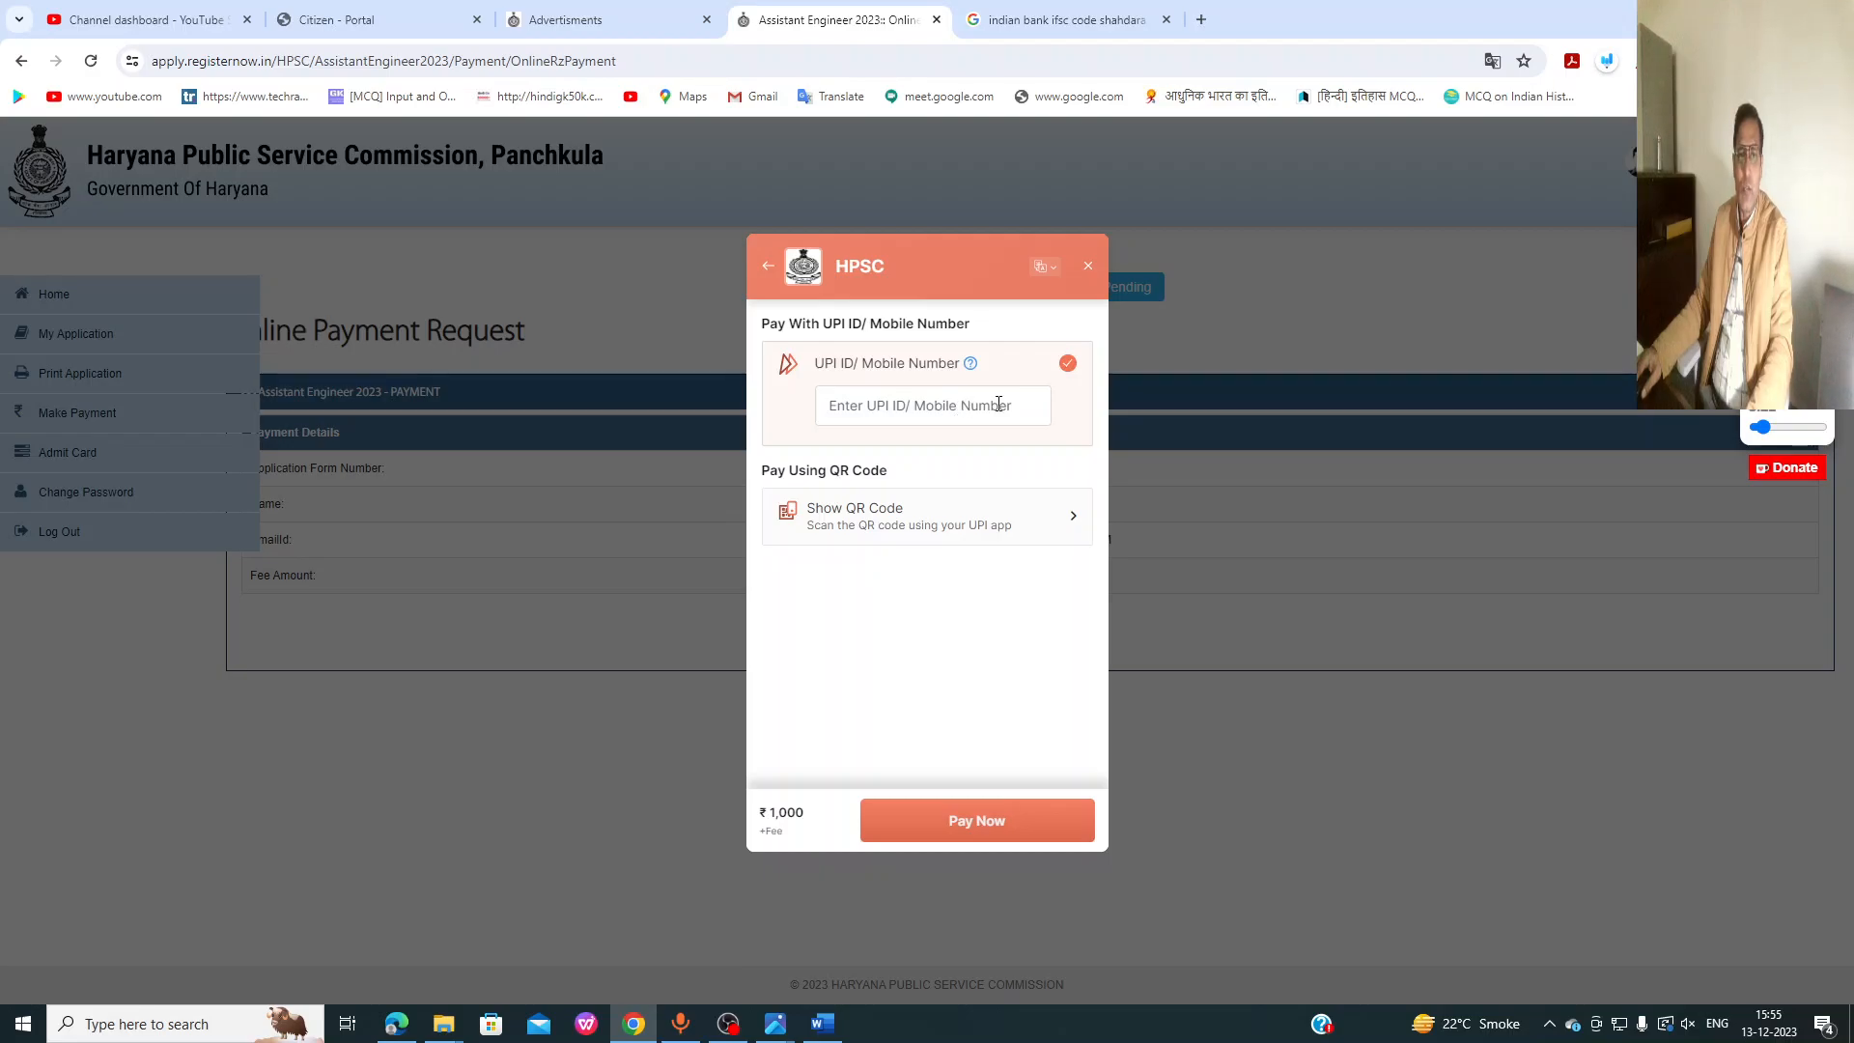
pyautogui.click(859, 524)
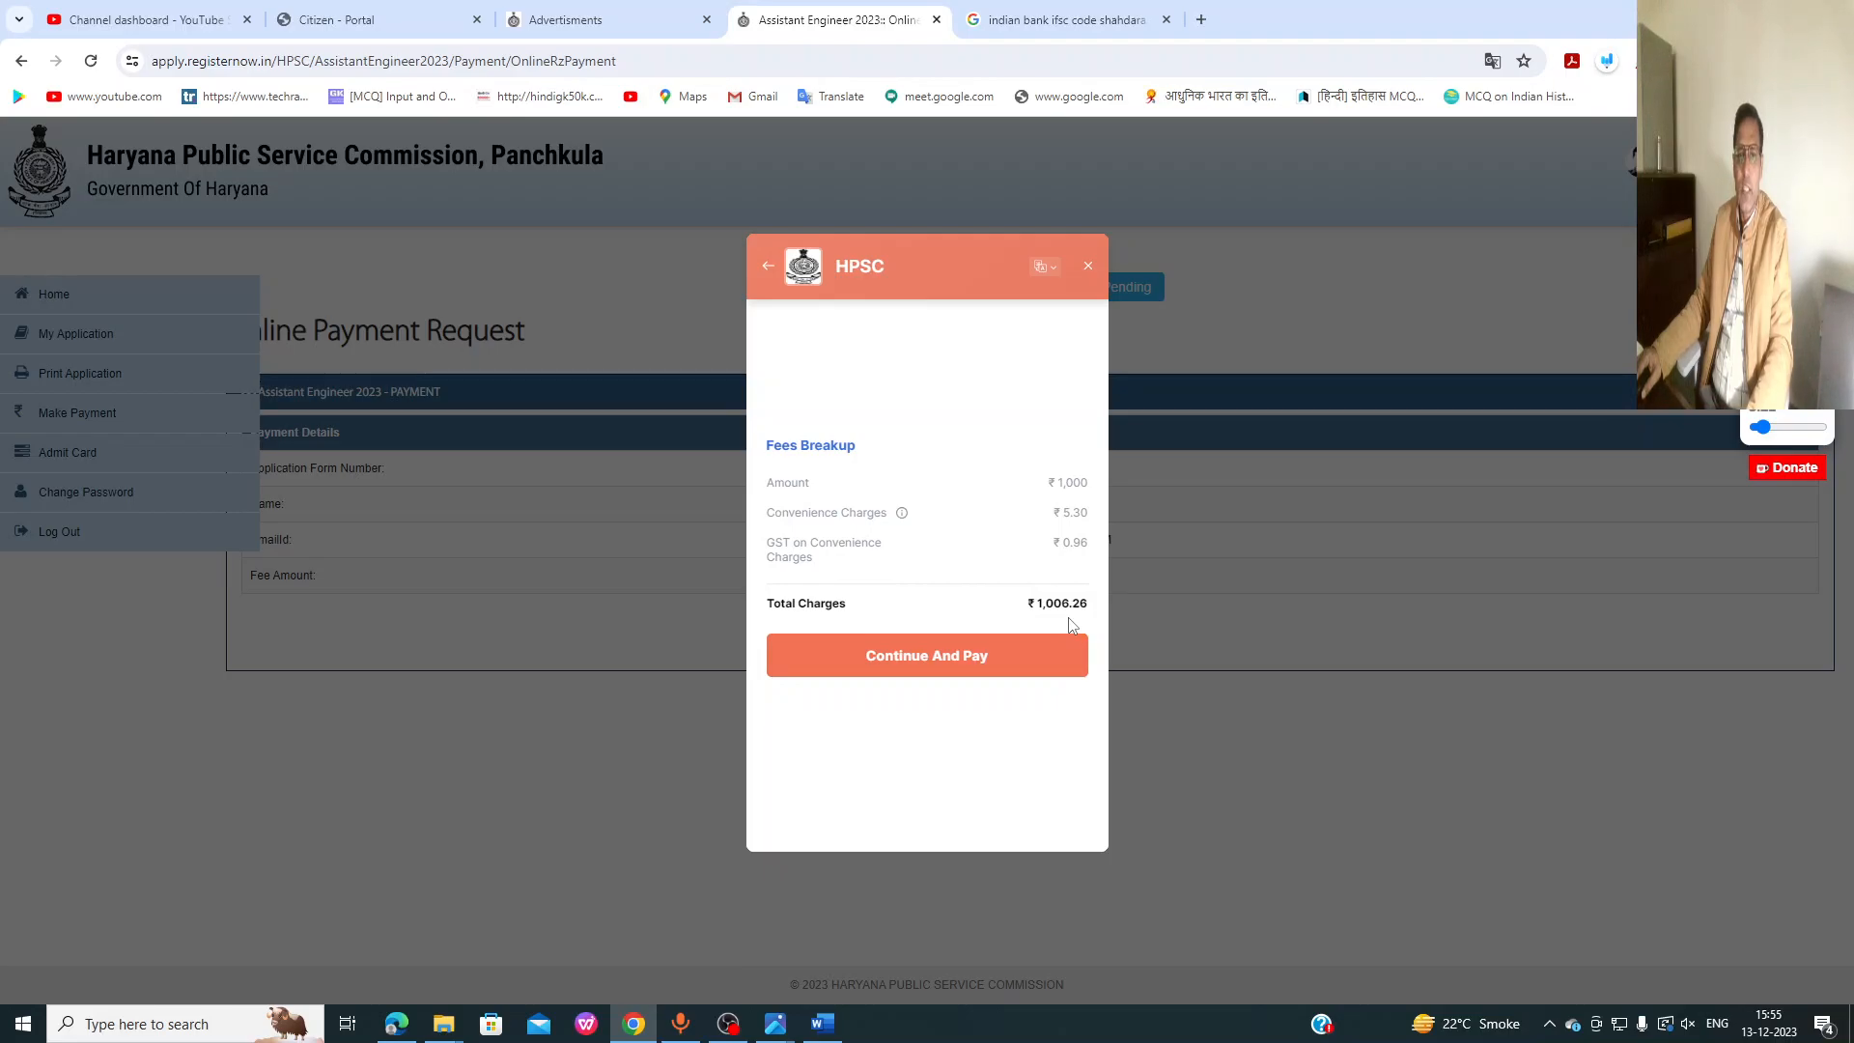
pyautogui.click(916, 666)
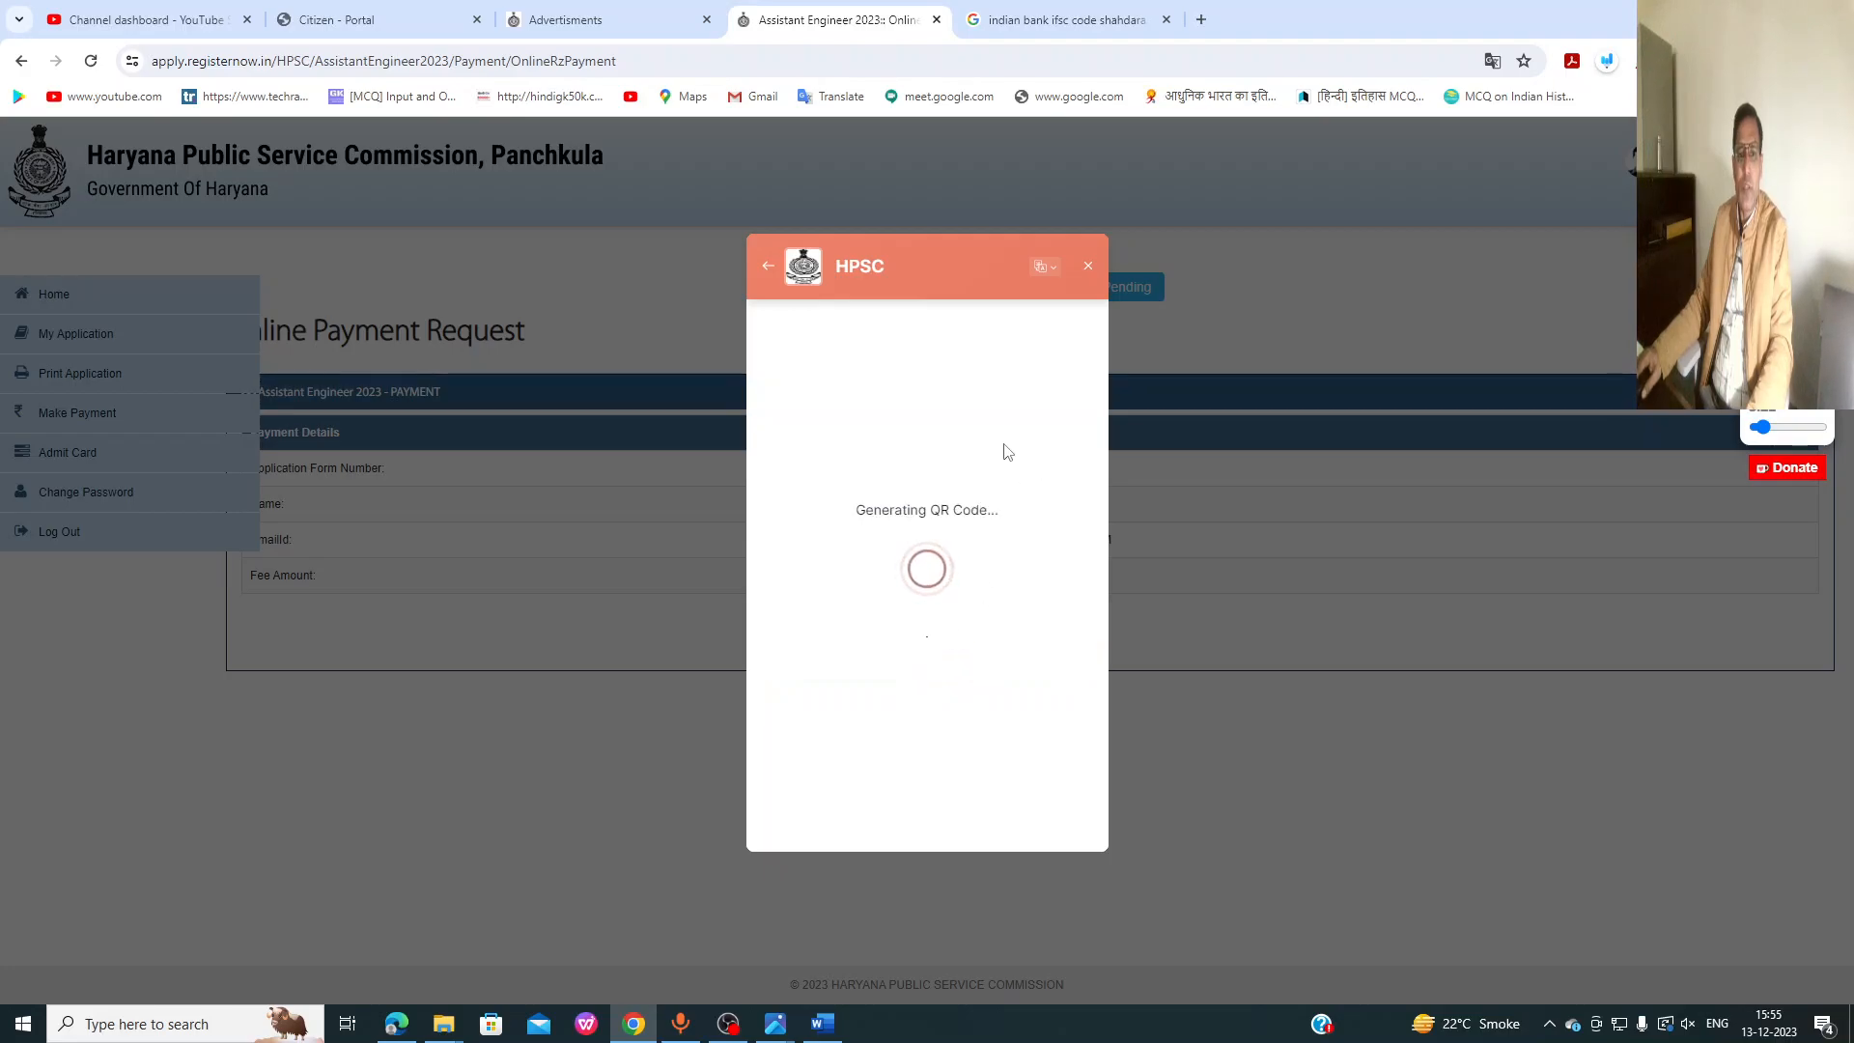